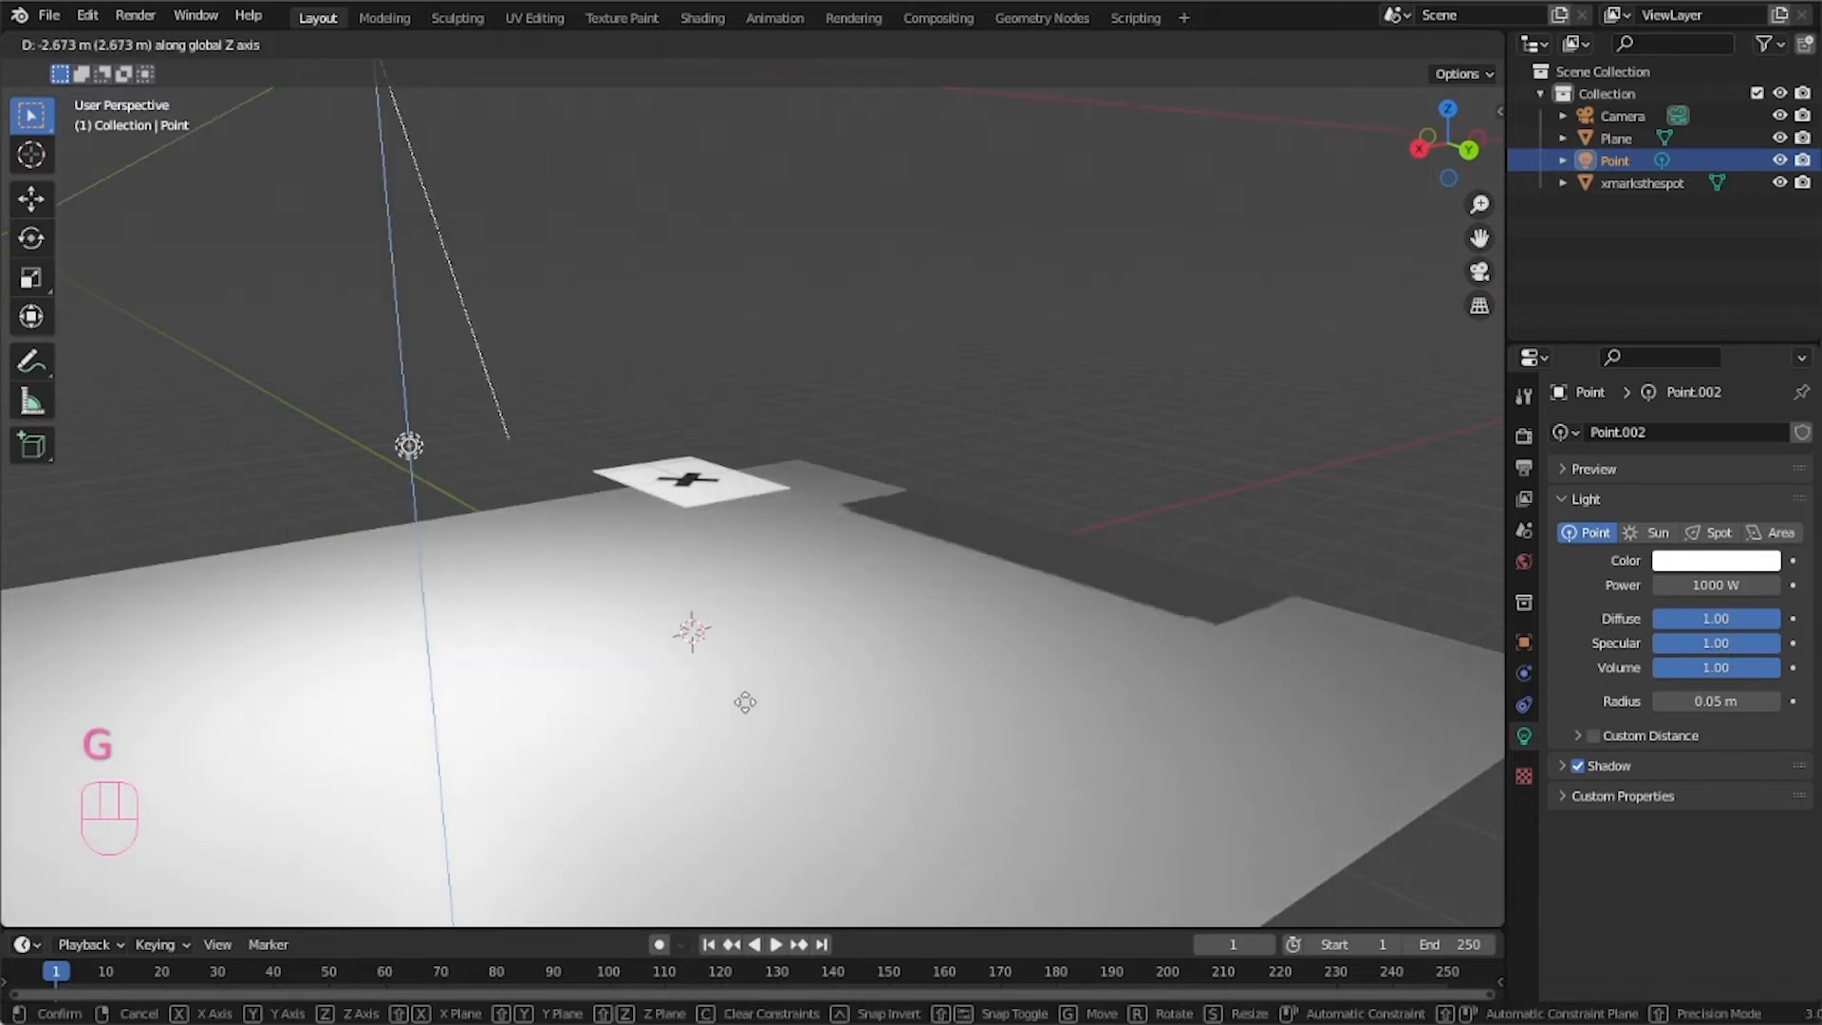
Move the point light along the X axis so it sits over the X-marked plane.
click(688, 711)
key(g)
key(x)
click(639, 592)
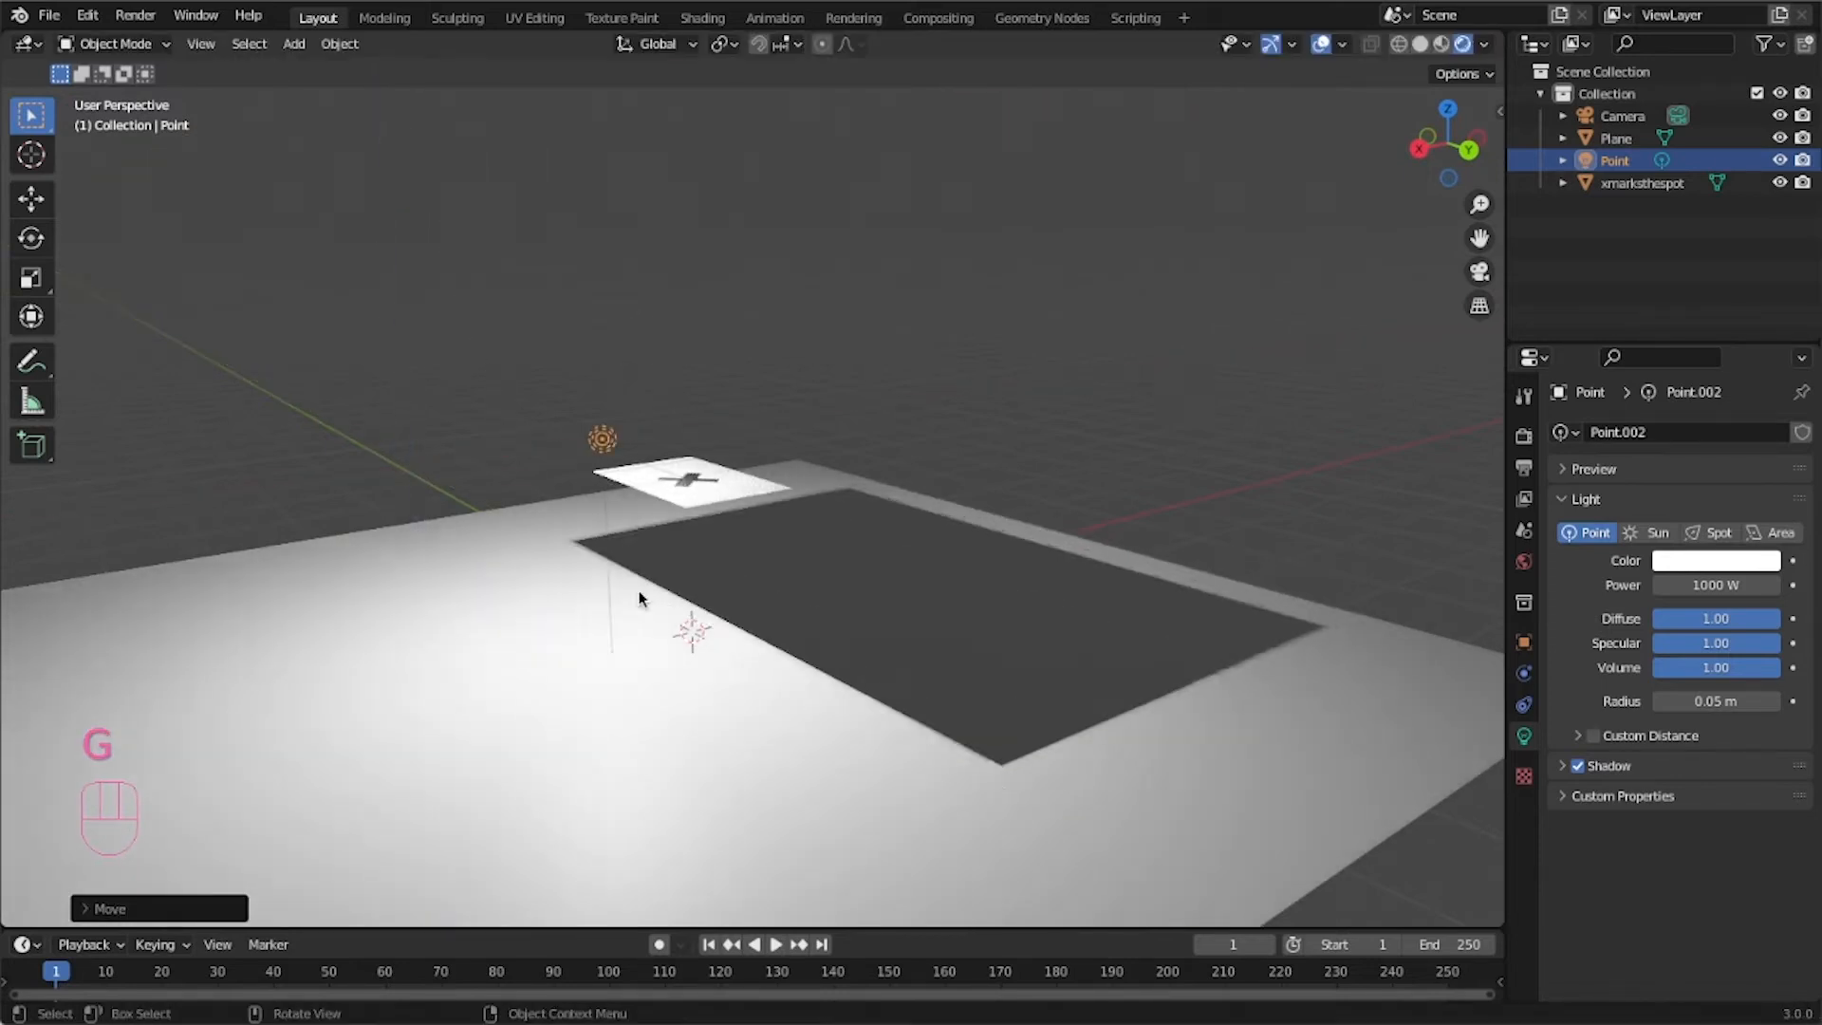
Lower the point light along the Z axis to just above the X-marked plane.
middle_drag(715, 488, 707, 591)
scroll(718, 592, up, 5)
shift+middle_drag(748, 696, 691, 181)
middle_drag(704, 484, 608, 448)
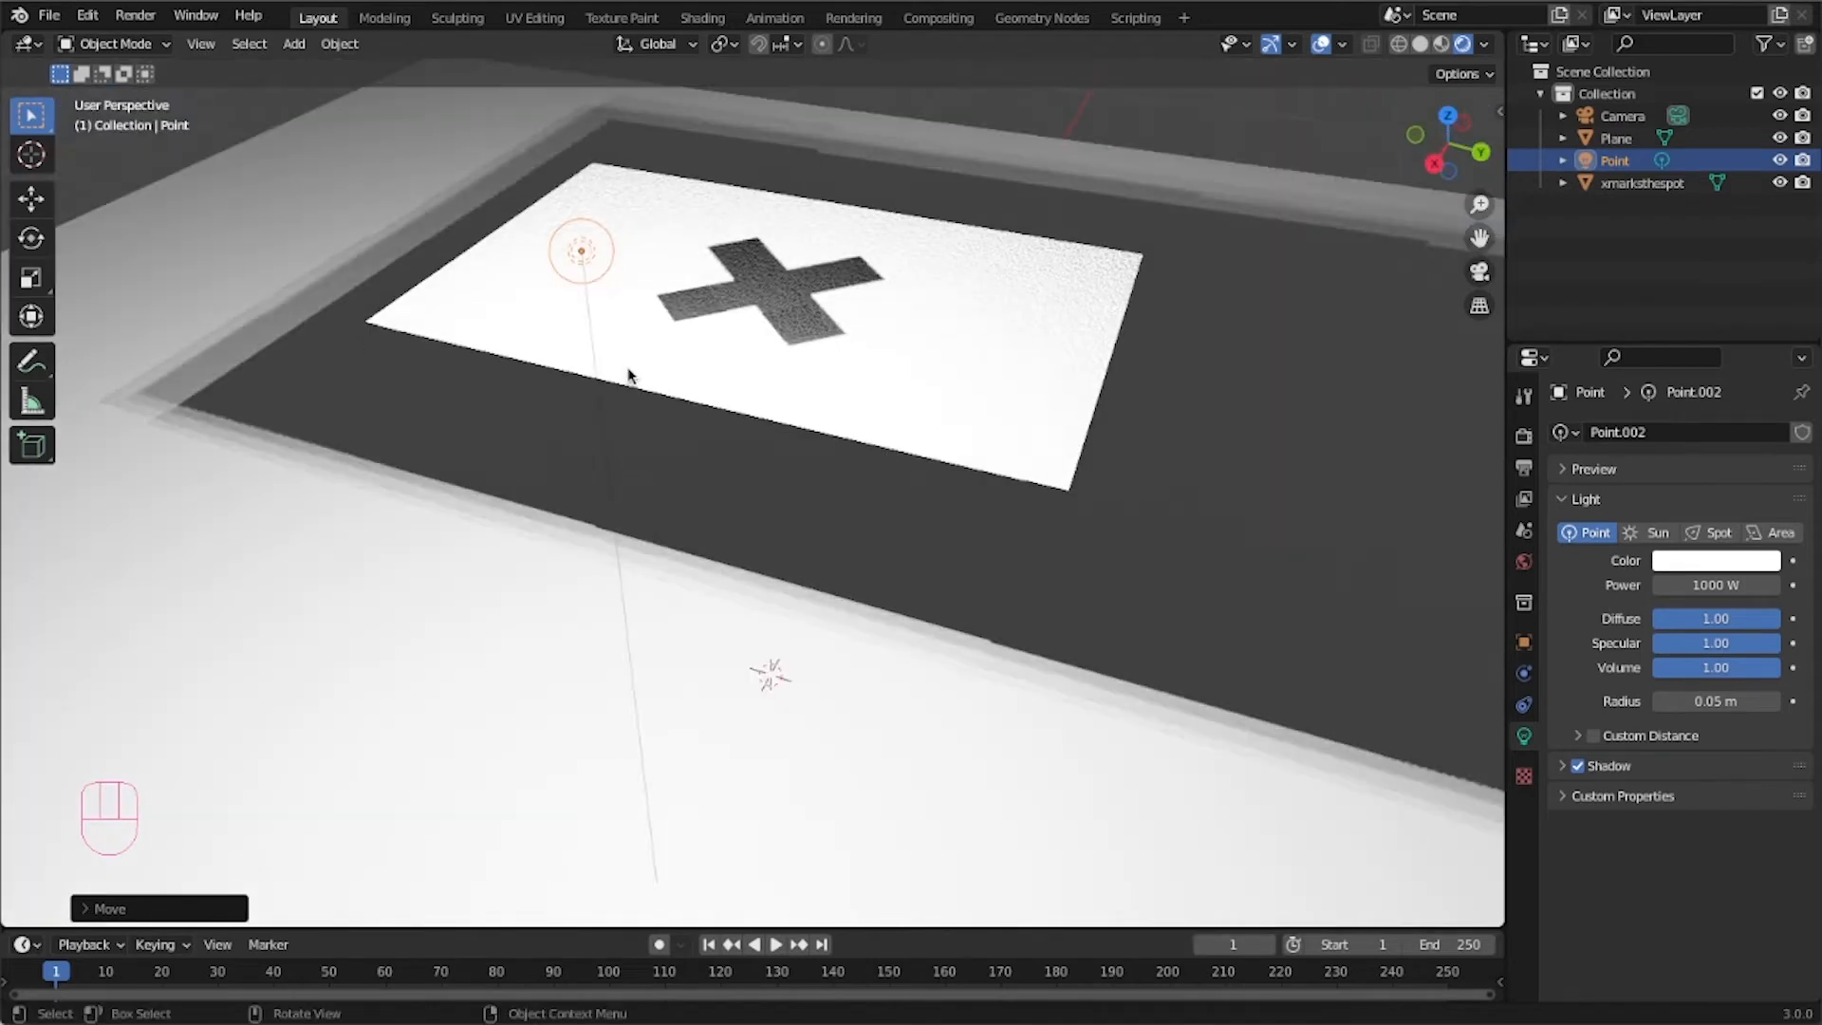
key(g)
key(z)
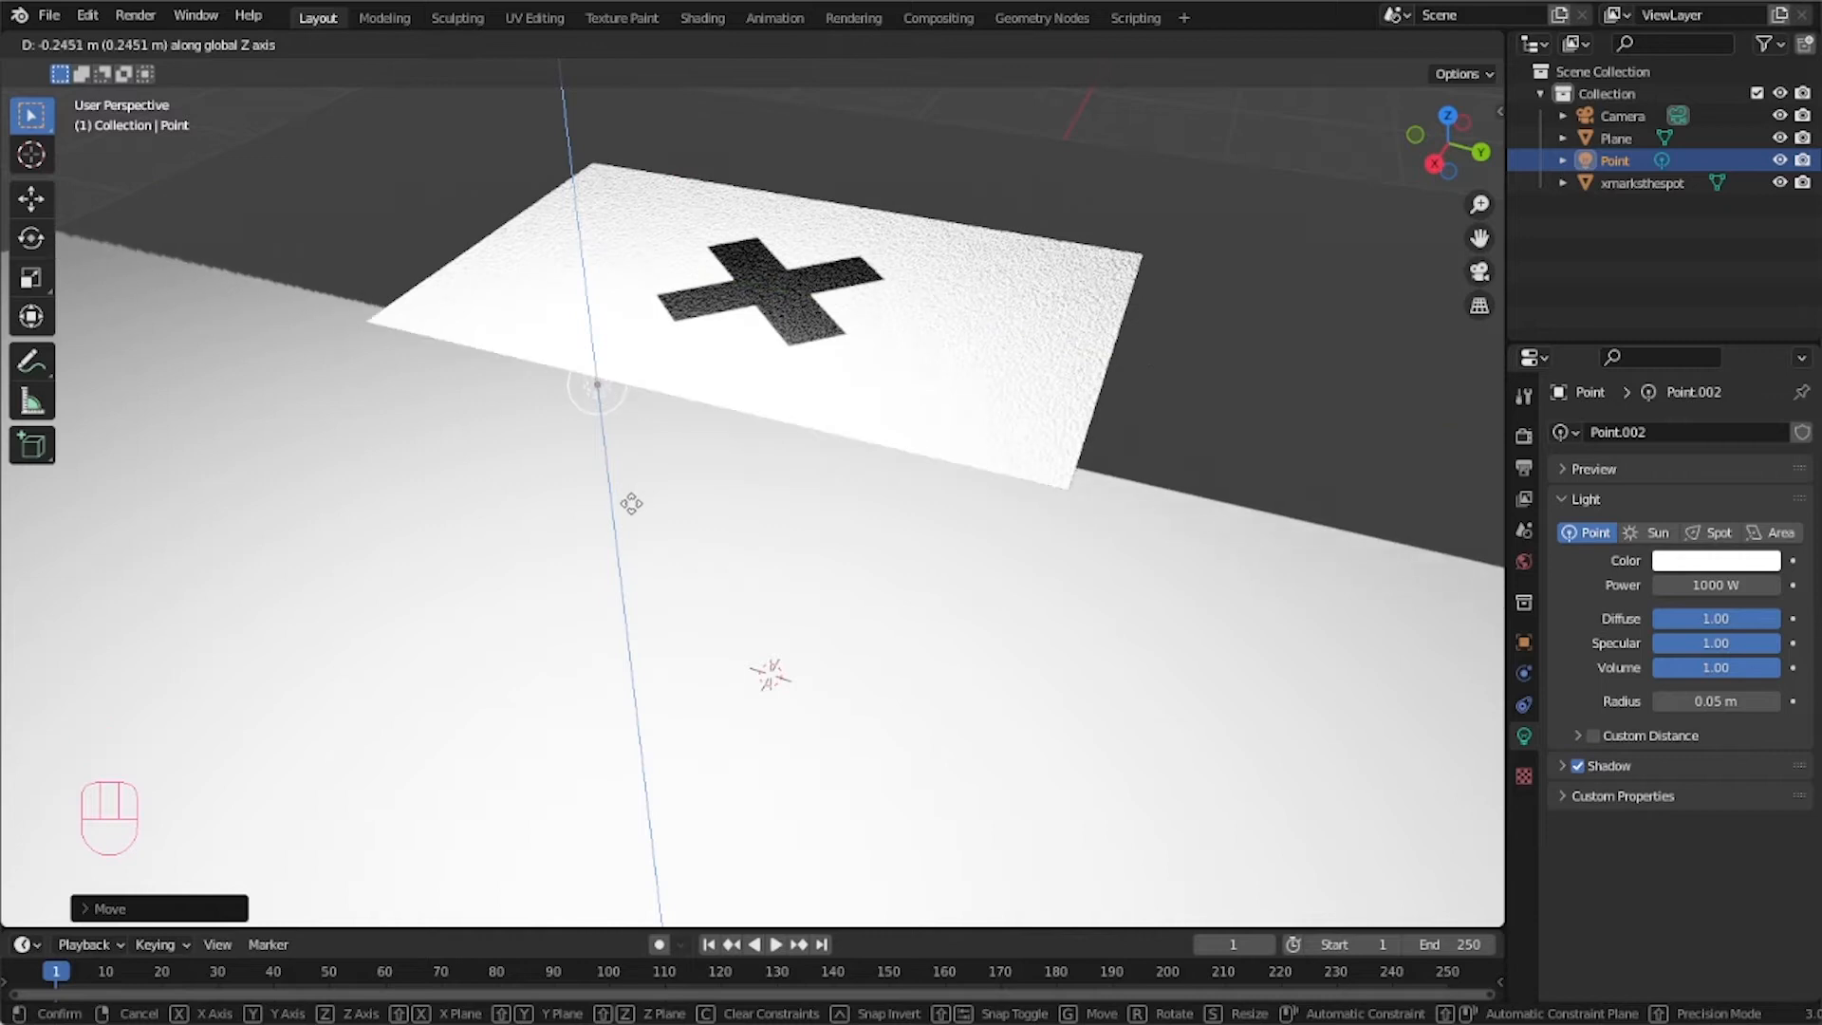
click(631, 502)
Convert the light to a Sun light and set its strength to 10.
middle_drag(791, 400, 366, 111)
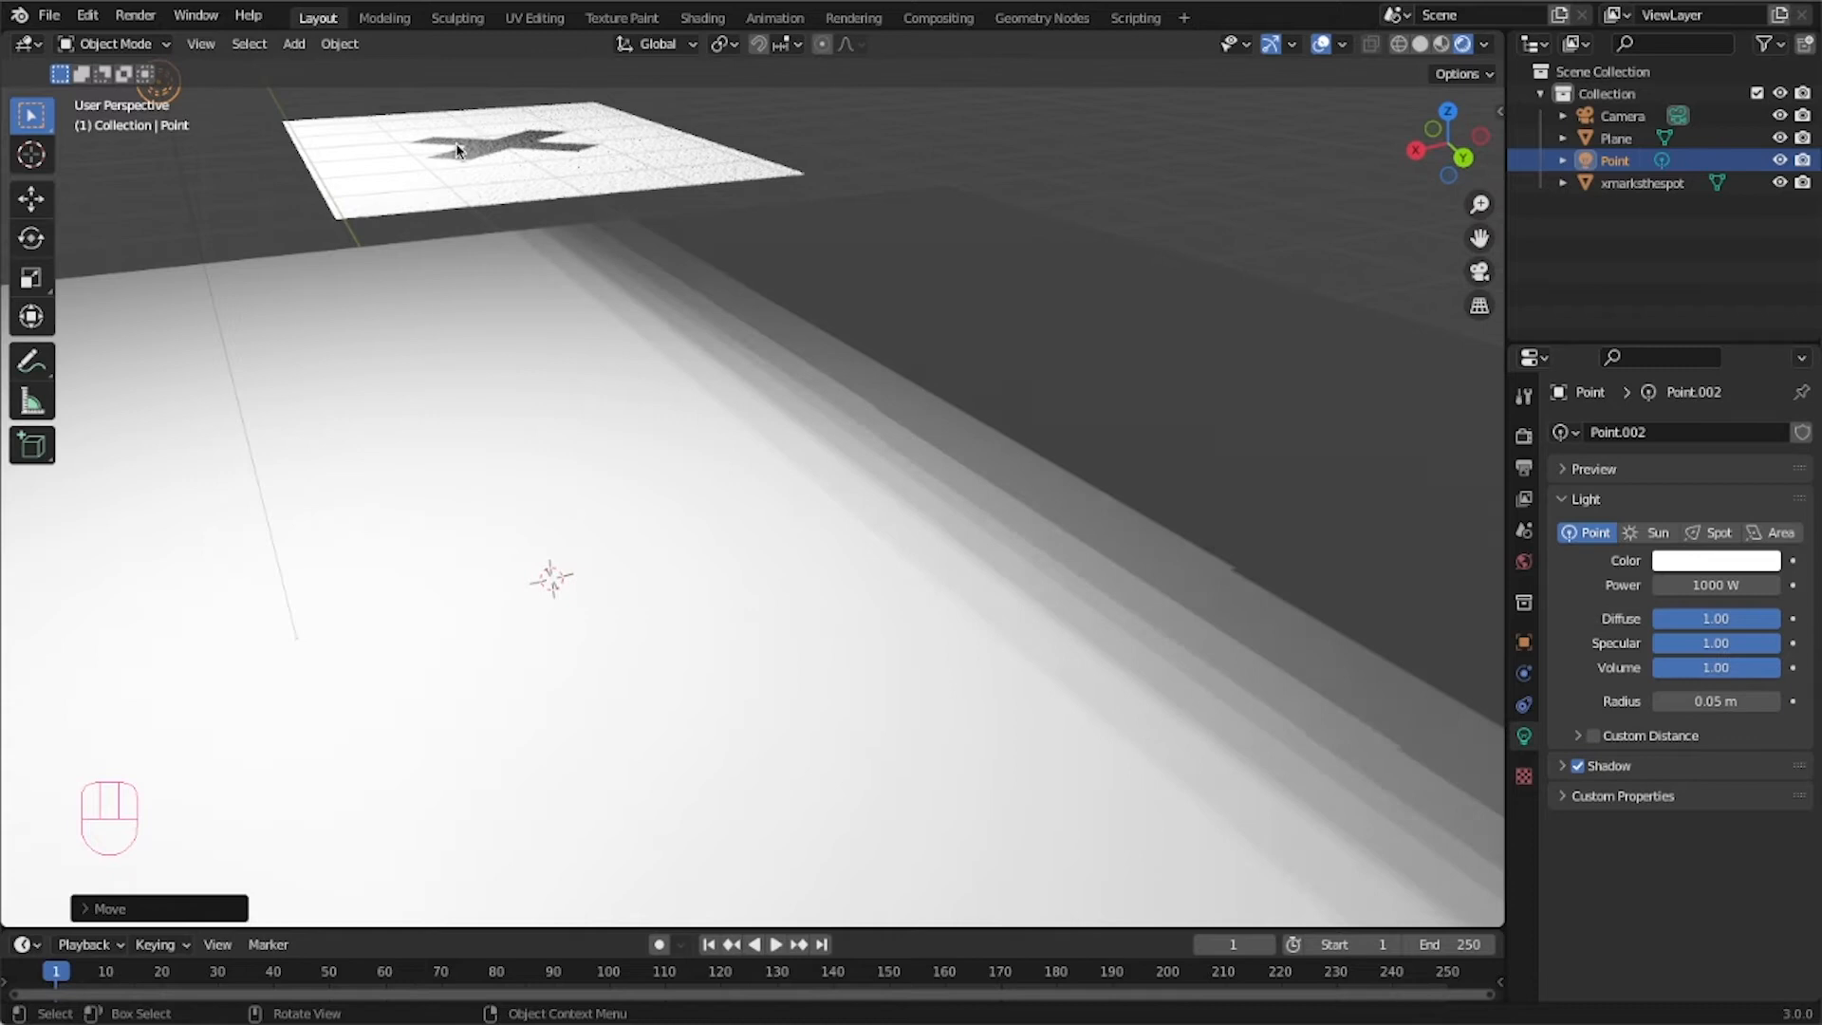
shift+middle_drag(172, 95, 704, 459)
scroll(697, 461, up, 4)
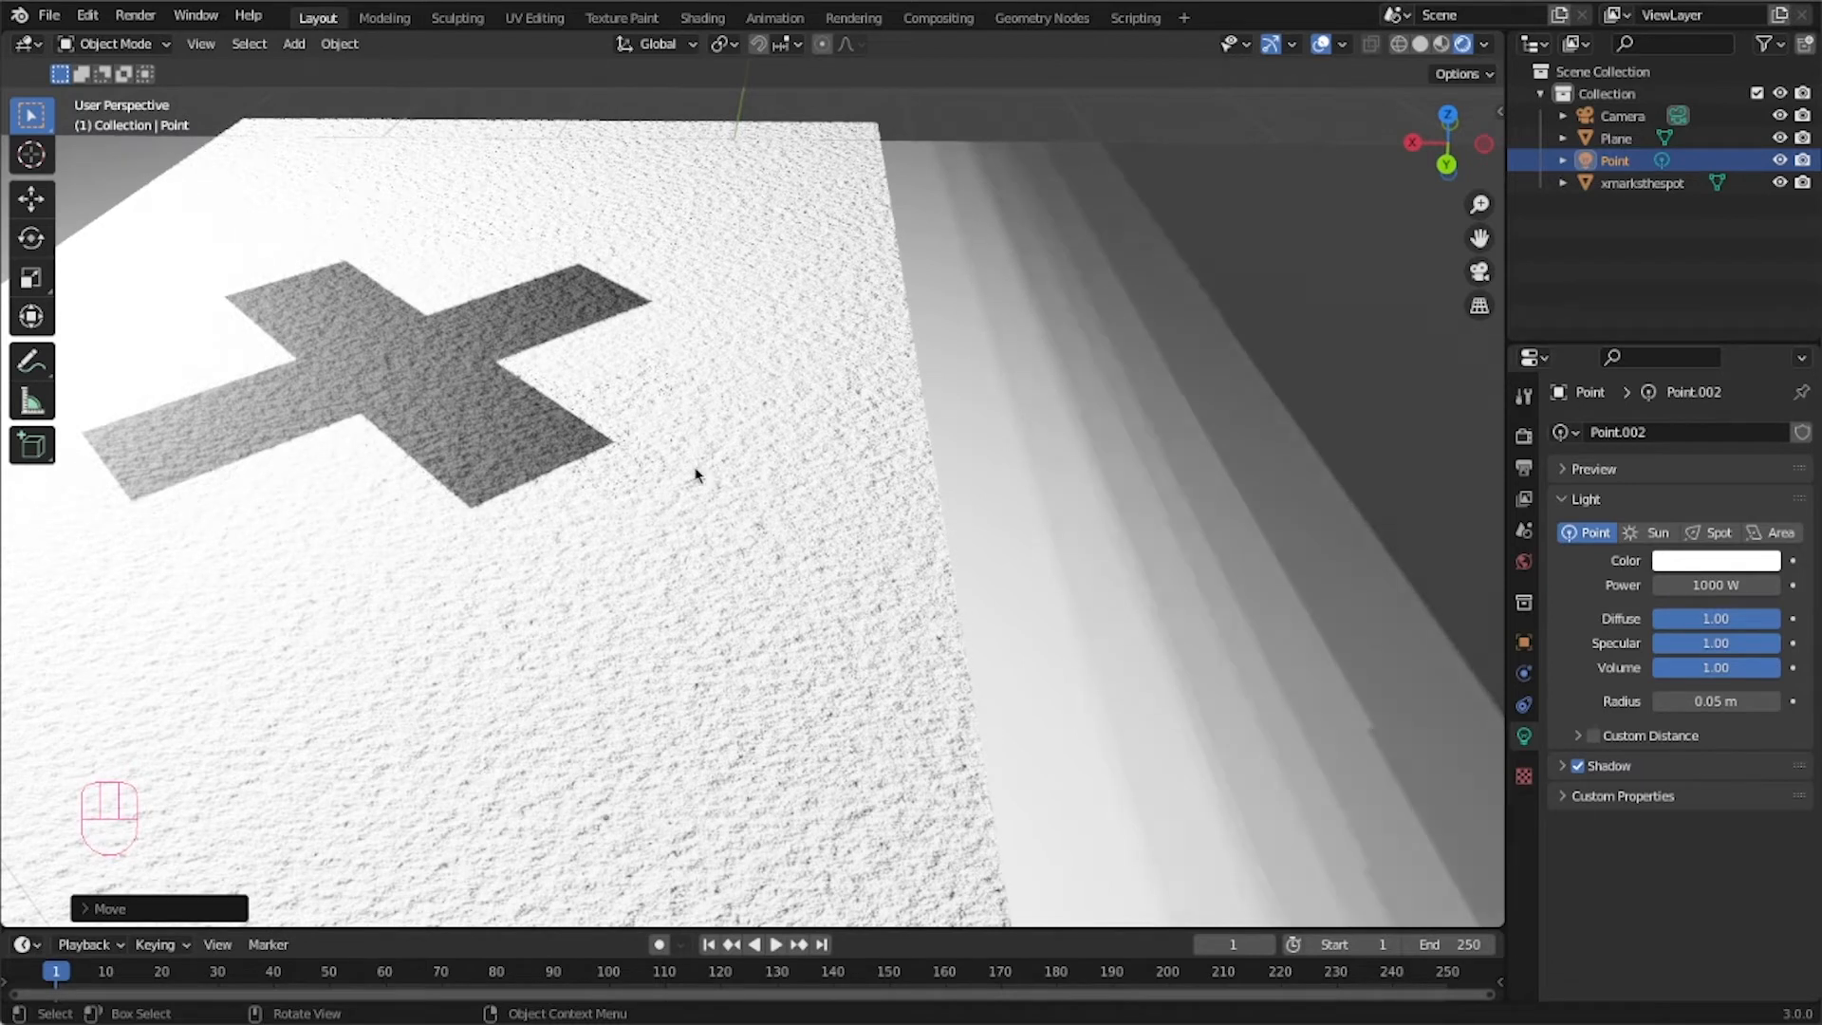
scroll(662, 515, down, 6)
middle_drag(651, 509, 759, 444)
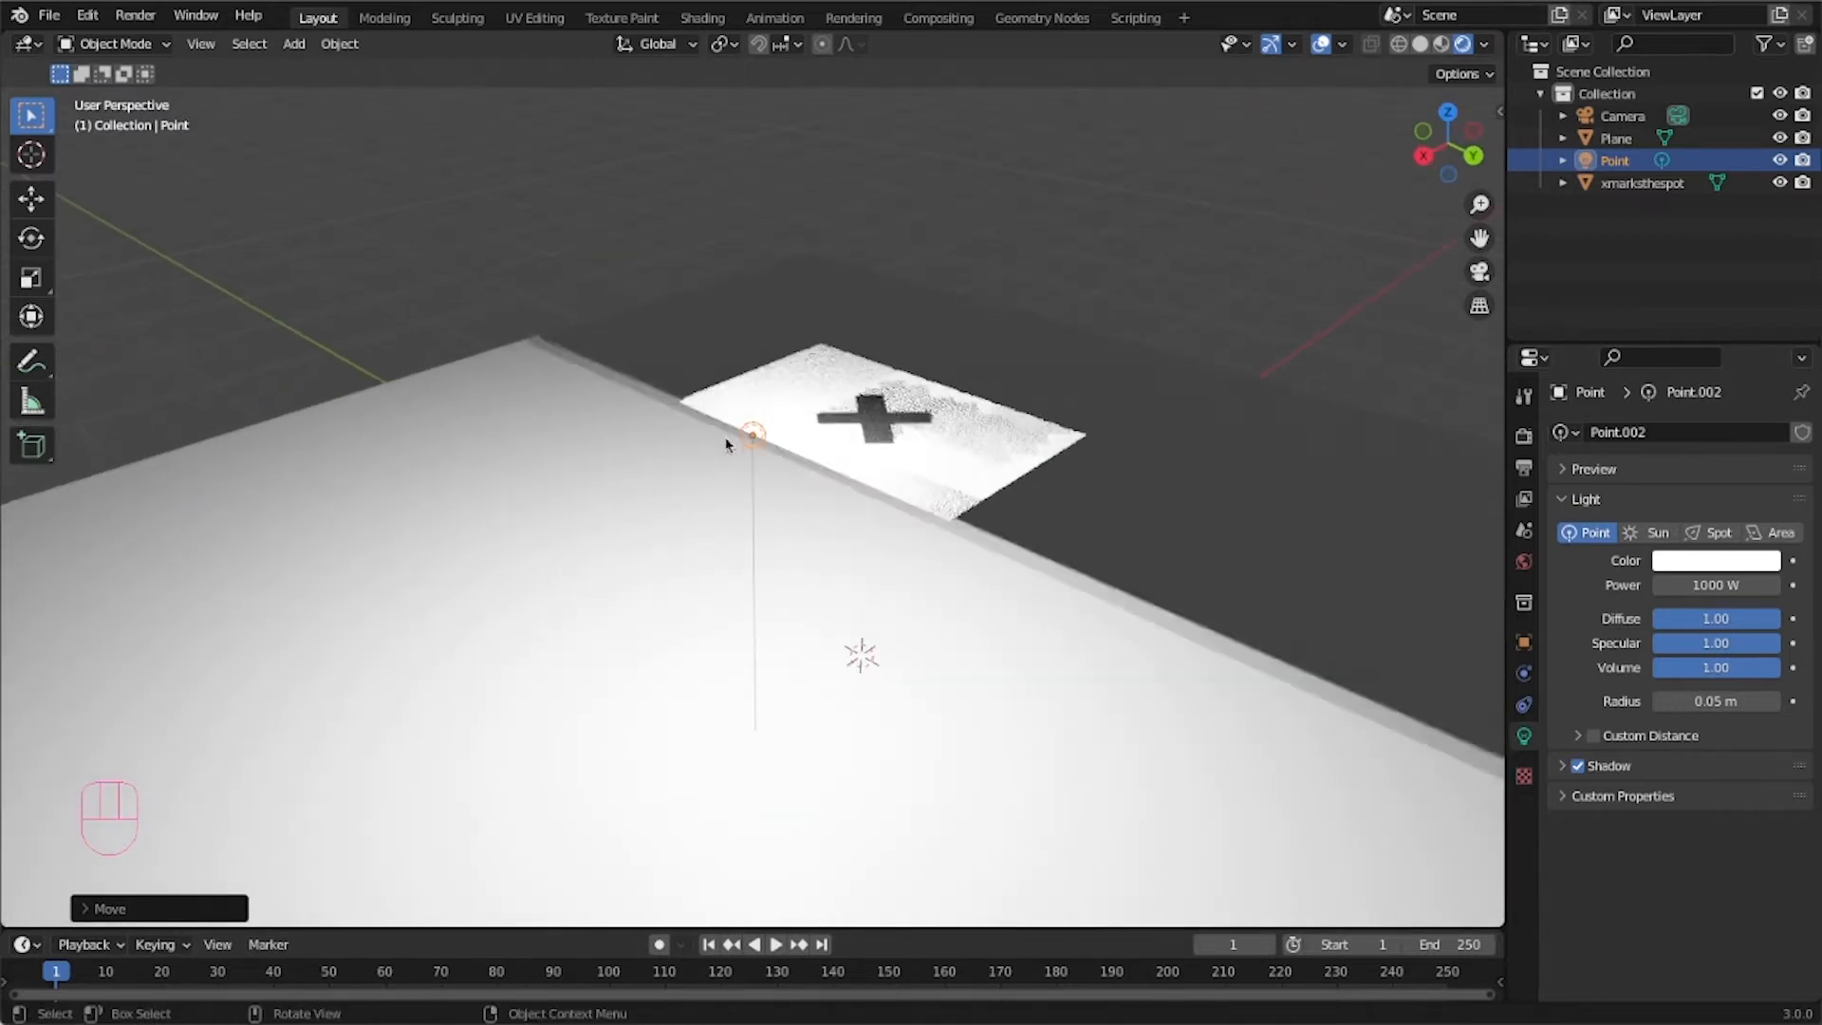
click(753, 446)
click(754, 440)
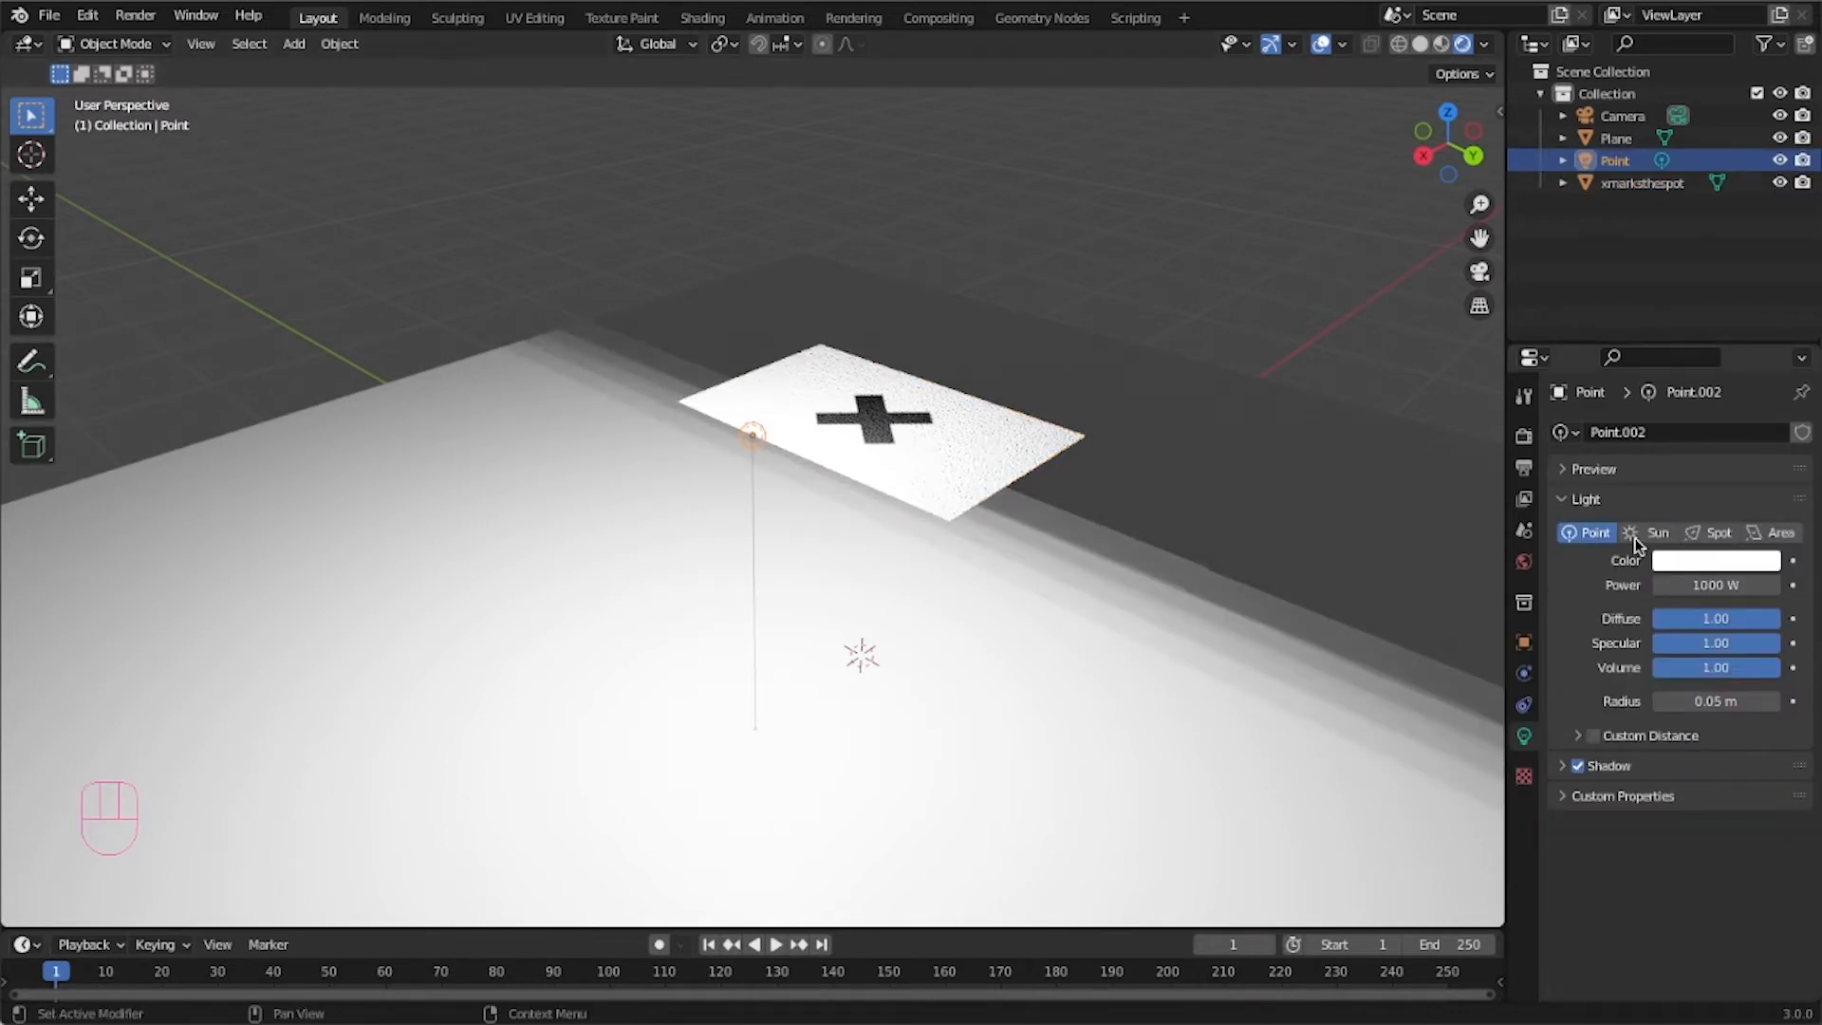
click(1649, 532)
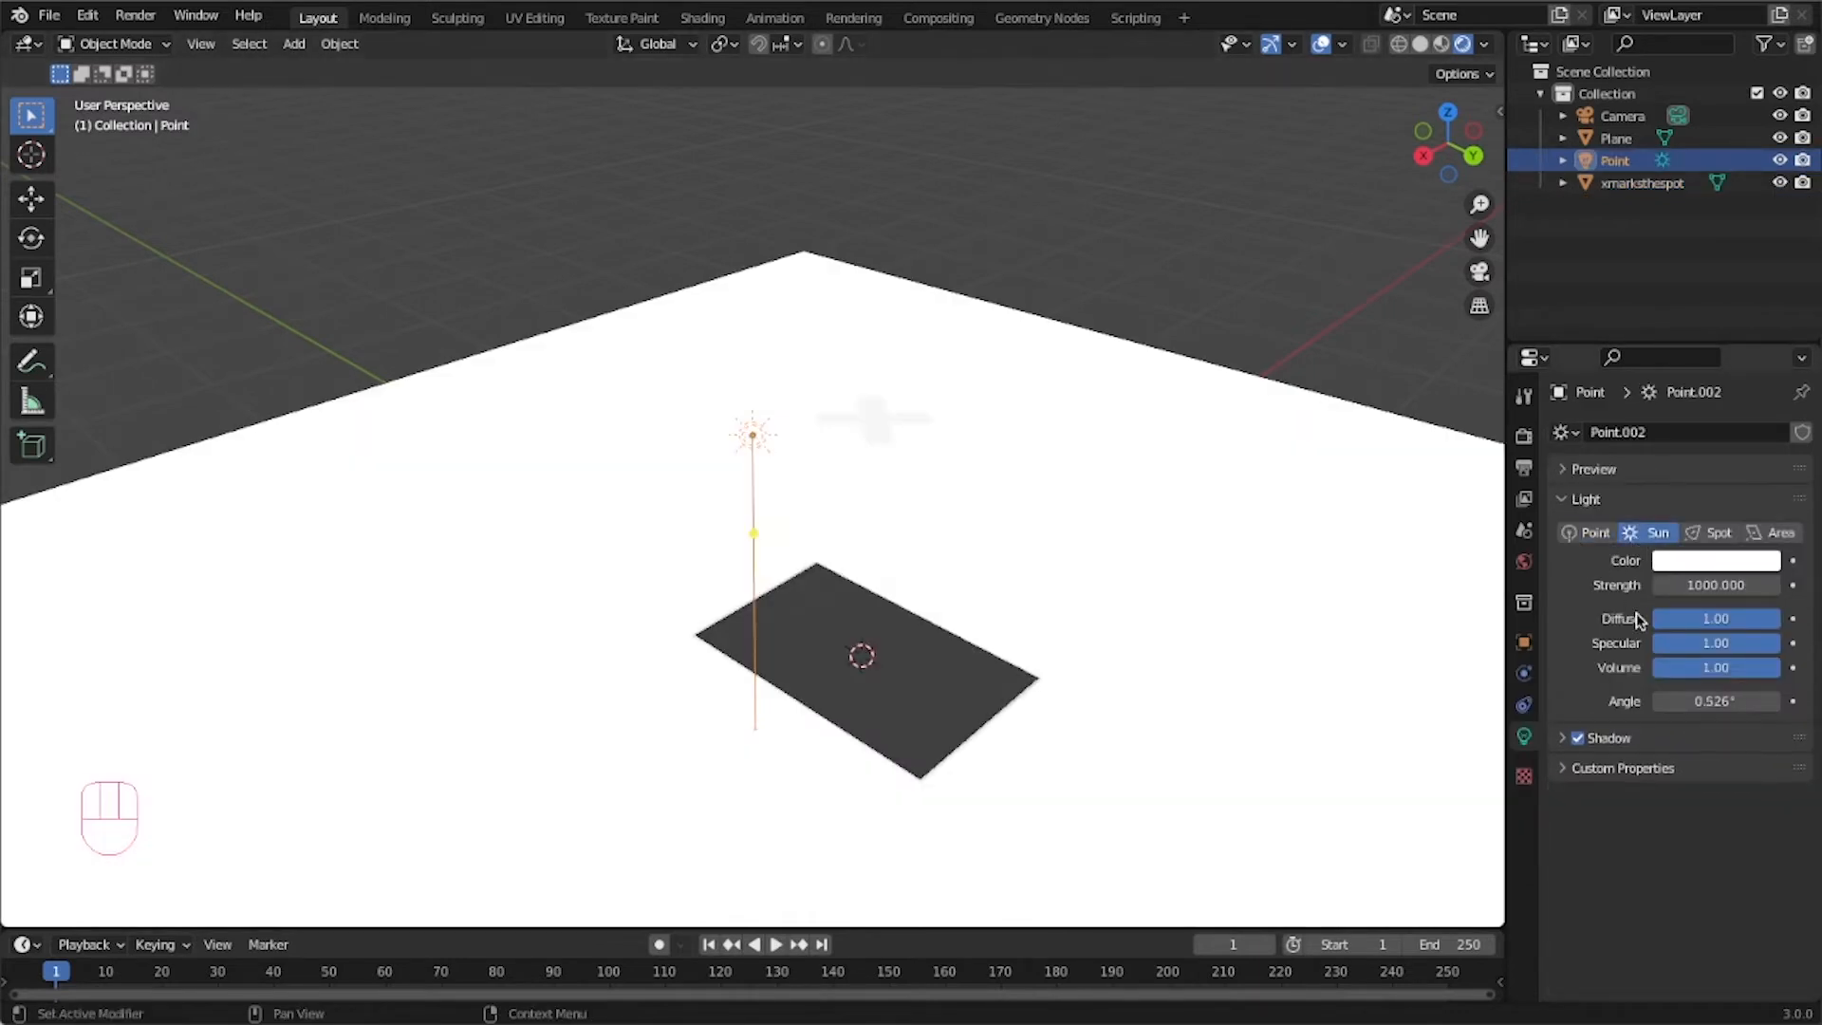
click(1708, 589)
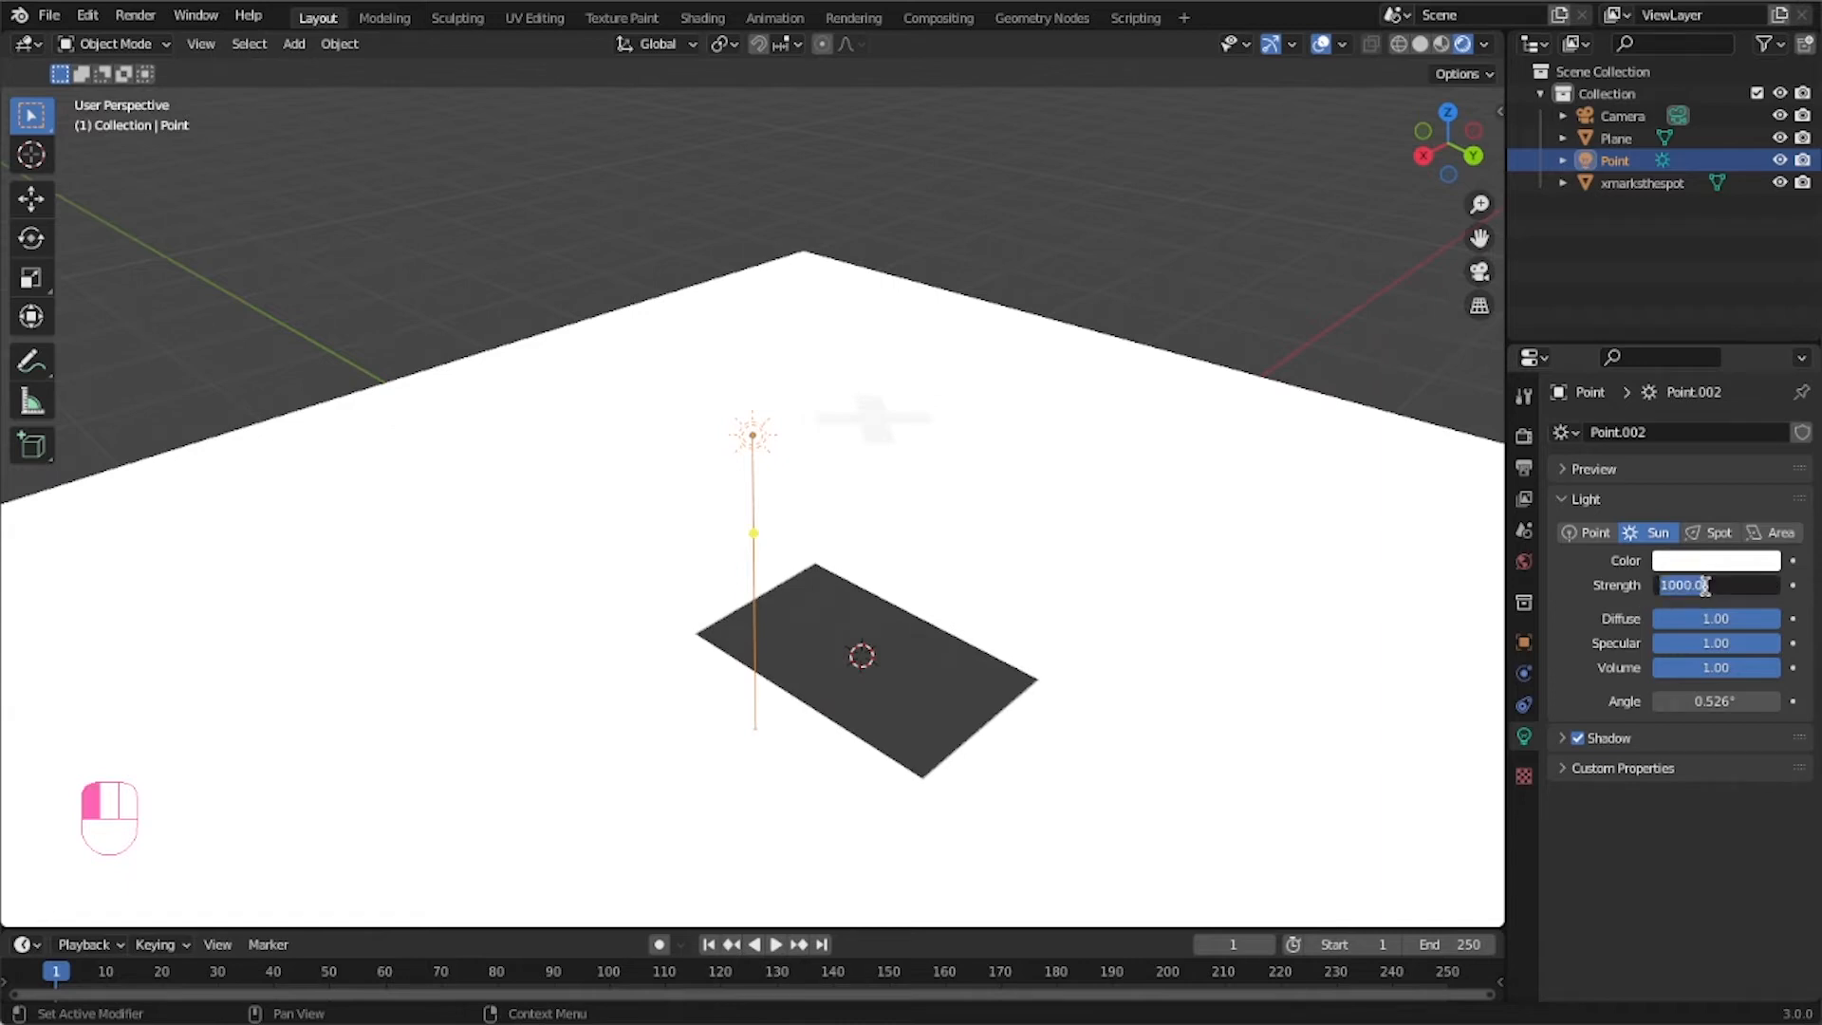
text(10)
key(Return)
Select the X-marked plane and rotate it upright into a tilted position with the Transform gizmo.
right_click(1093, 465)
middle_drag(981, 506, 860, 608)
click(824, 714)
middle_drag(825, 711, 896, 623)
click(34, 314)
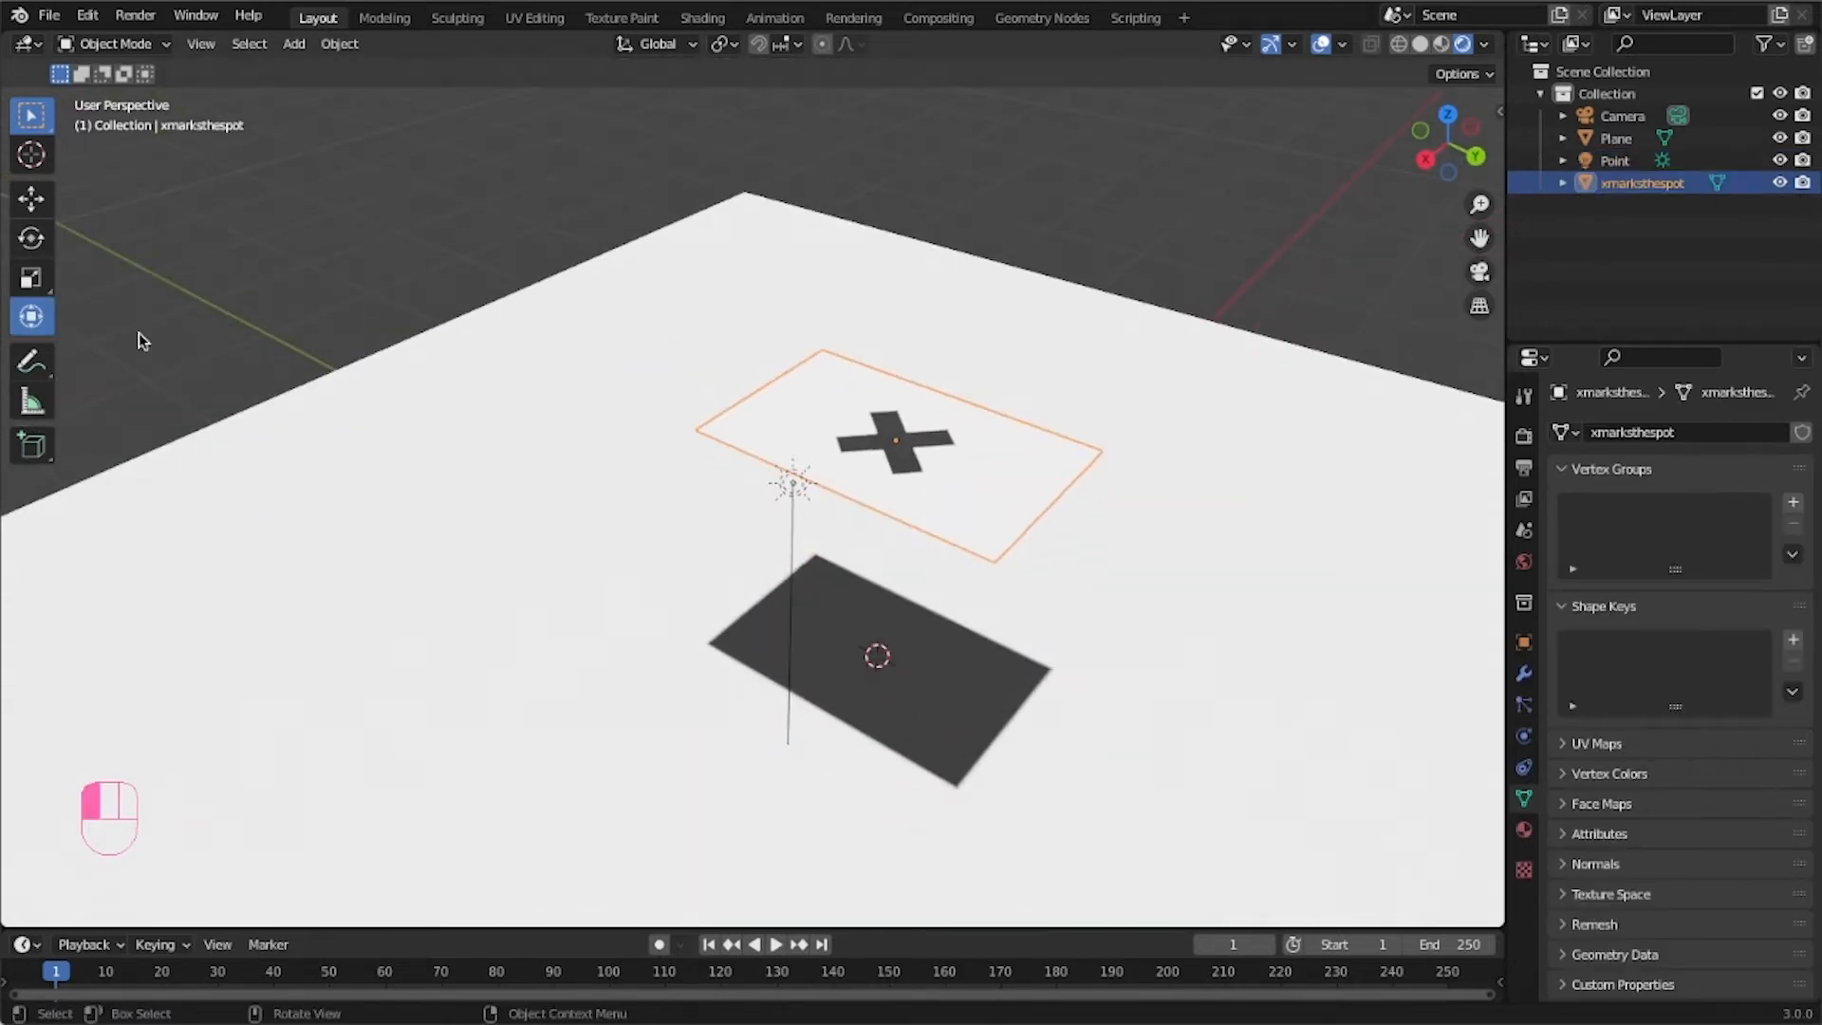
drag(864, 423, 956, 453)
middle_drag(955, 453, 847, 248)
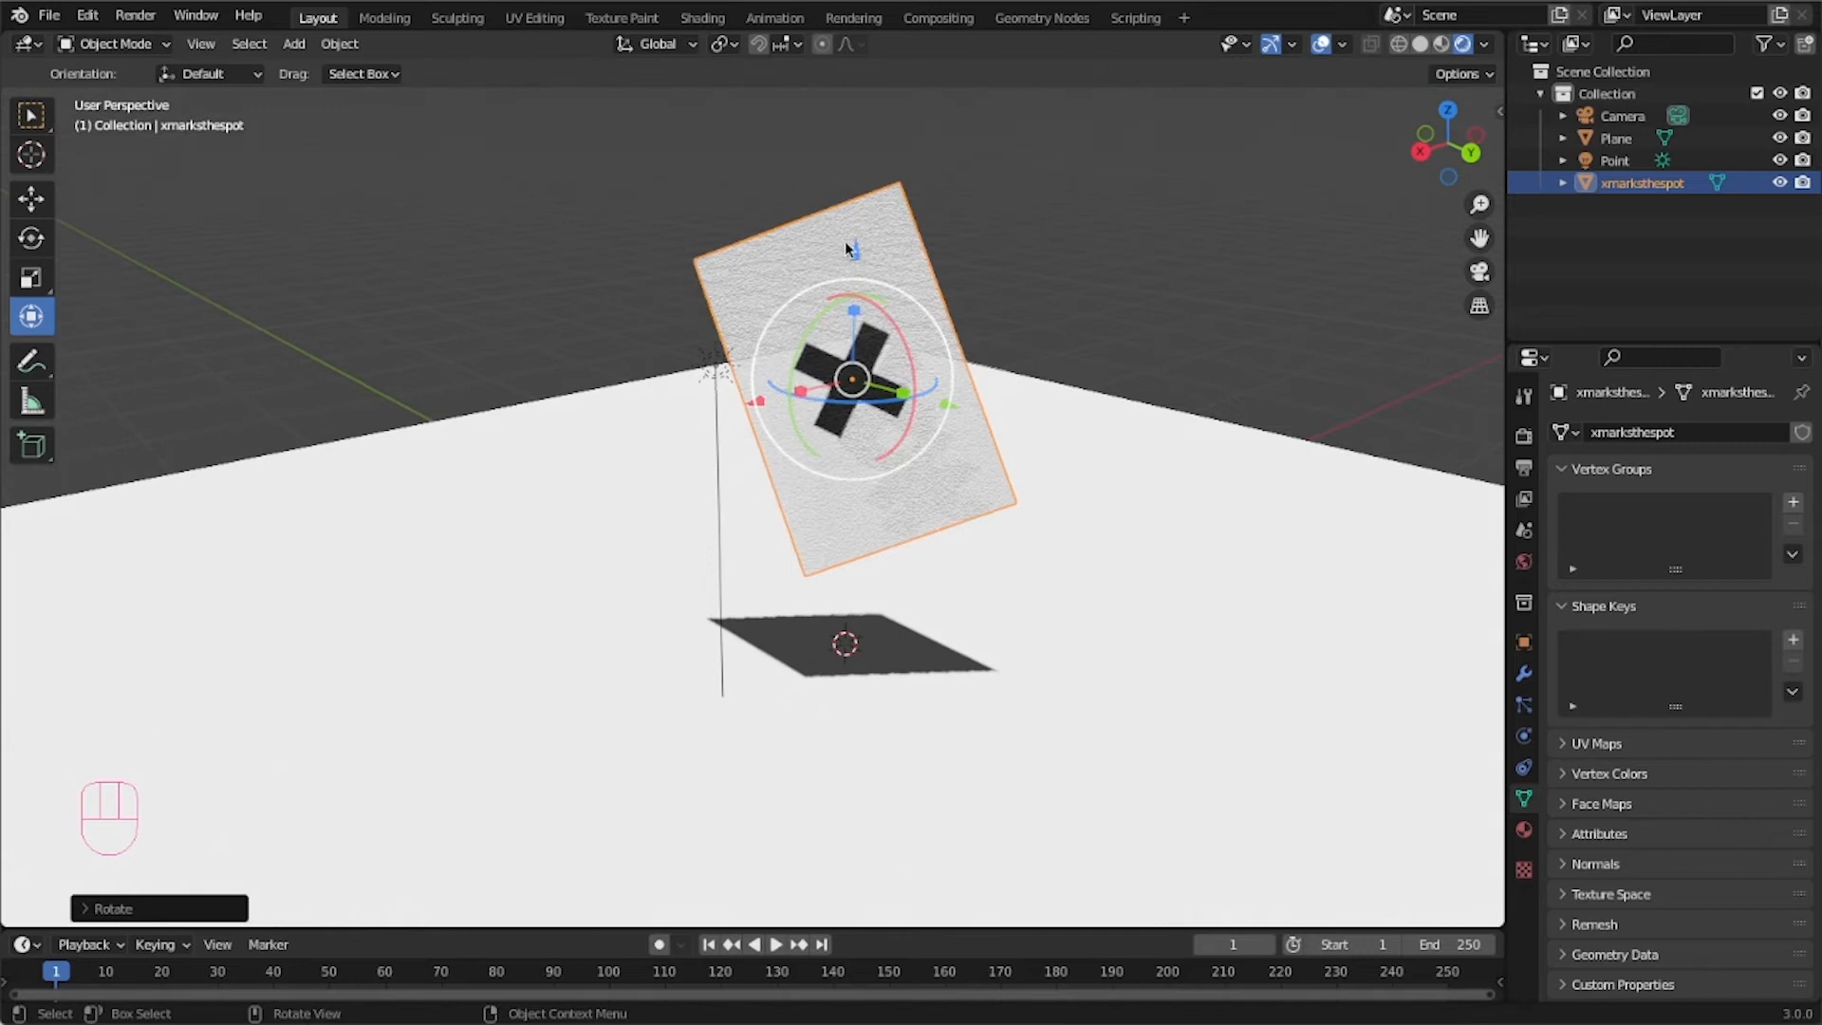
drag(855, 250, 854, 376)
Adjust the X-marked plane's rotation and position further with the Transform gizmo.
click(635, 630)
middle_drag(532, 636, 633, 615)
click(969, 506)
middle_drag(969, 506, 937, 463)
middle_drag(905, 344, 1089, 528)
click(1053, 532)
click(731, 513)
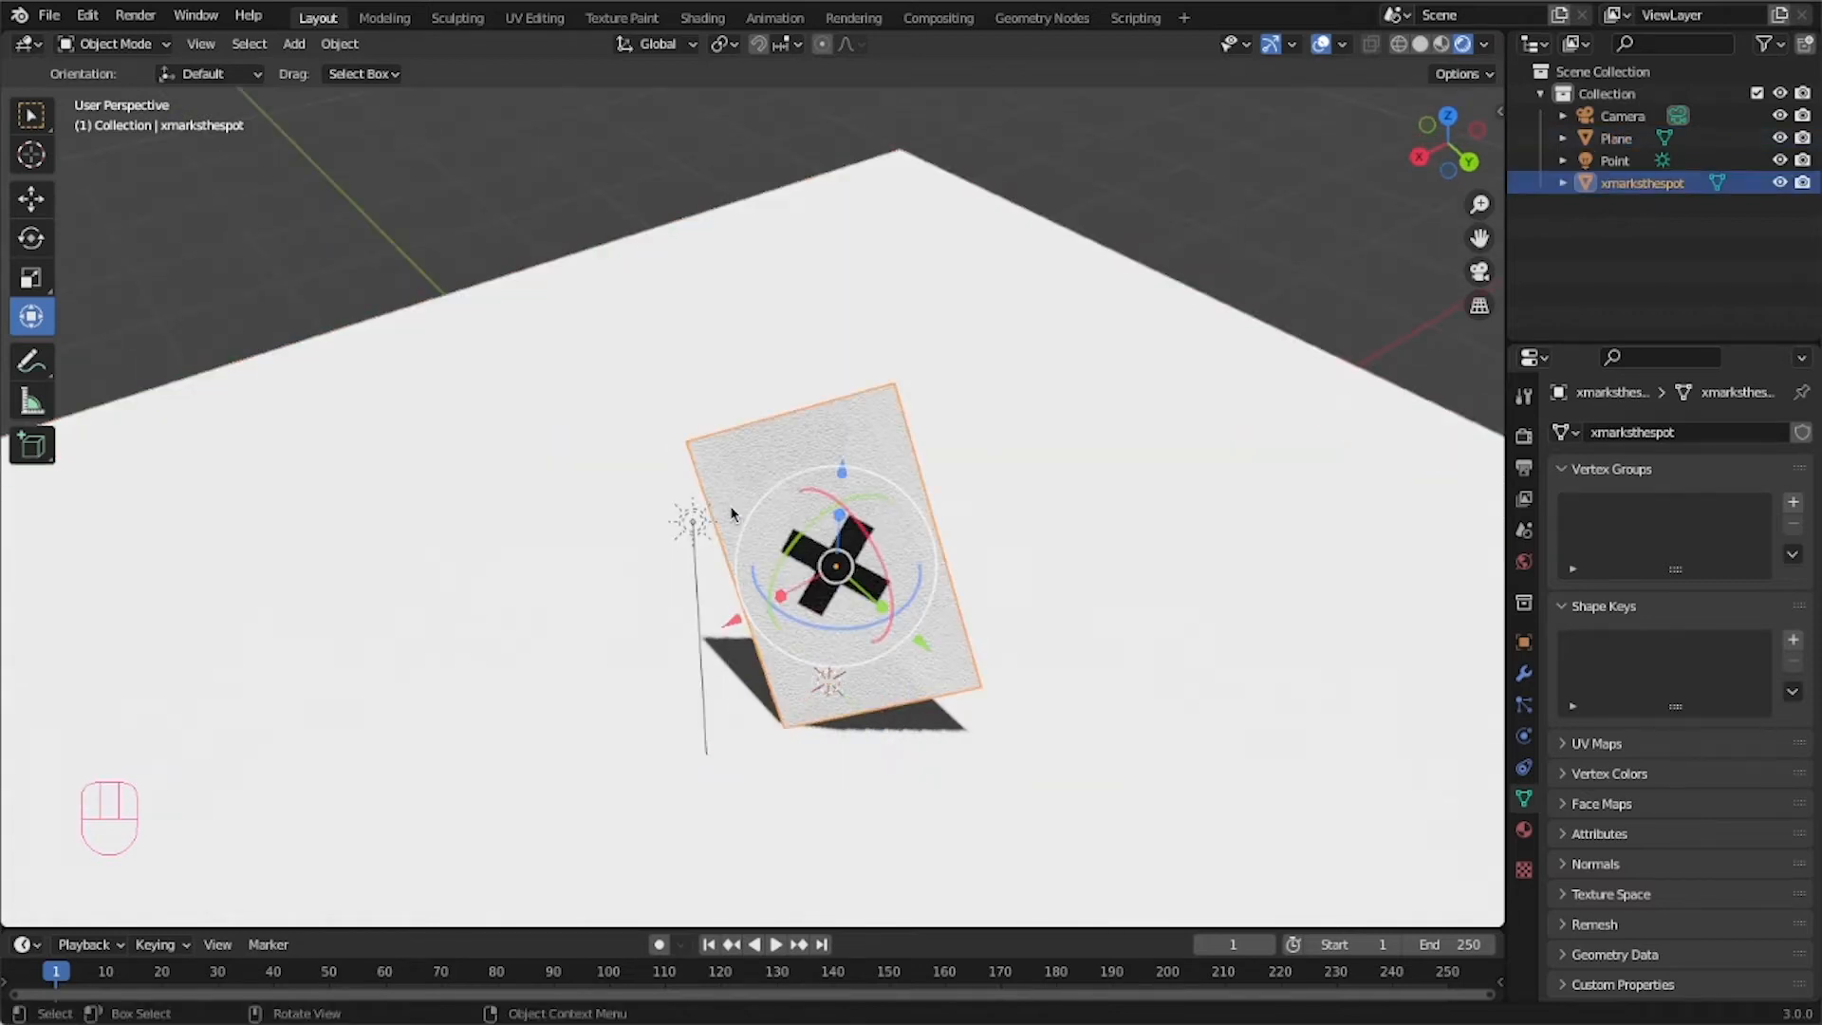
Select the sun light and reorient it with the gizmo so its shadow falls across the ground.
click(576, 627)
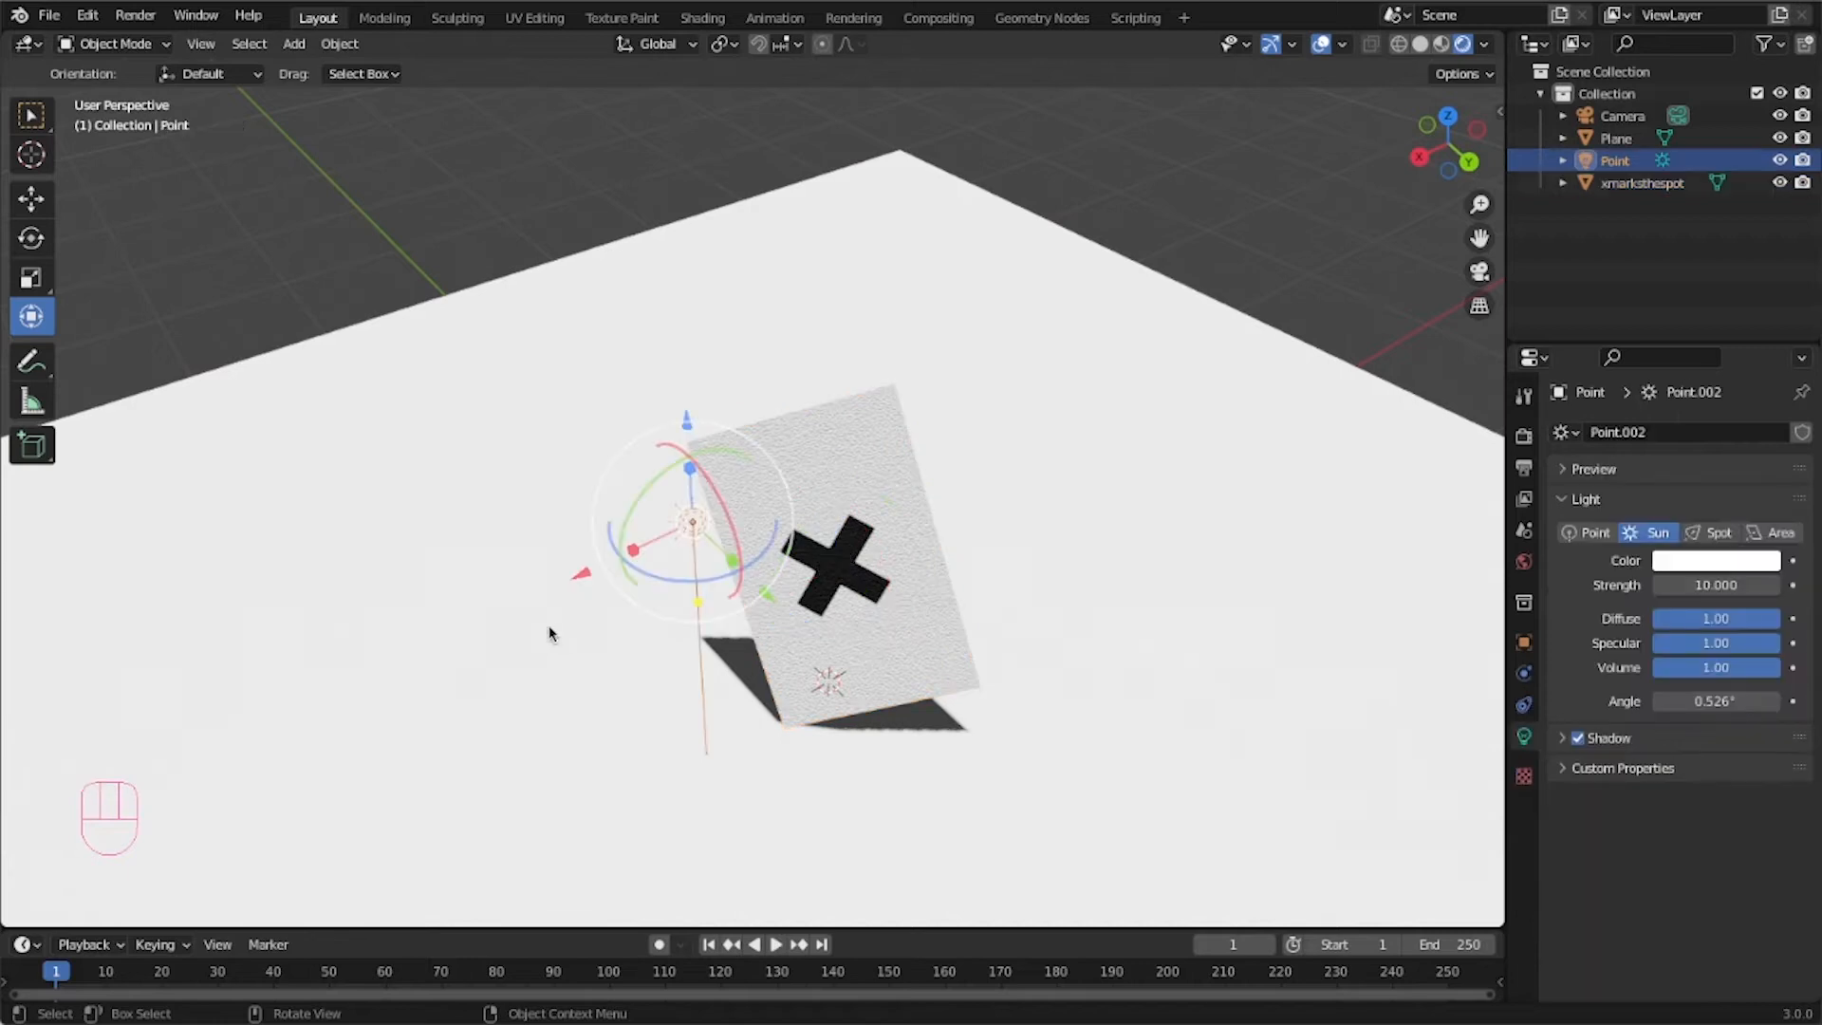
middle_drag(735, 670, 998, 561)
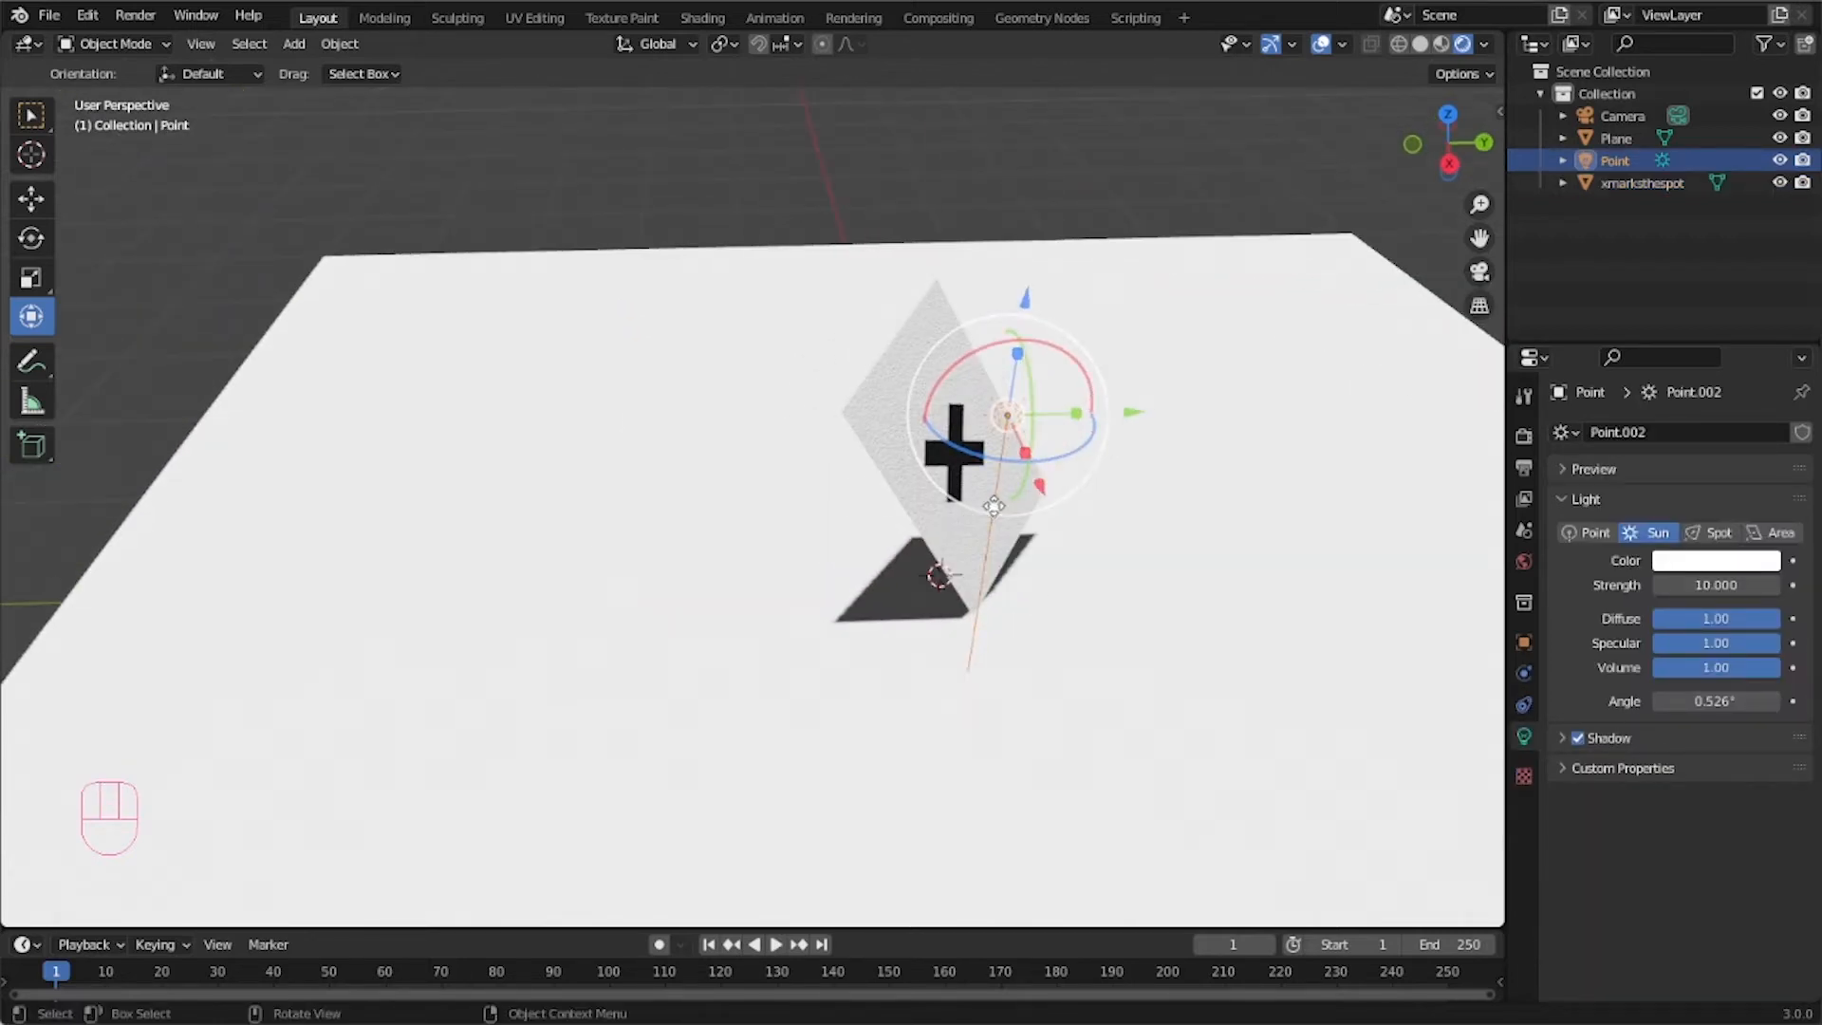
drag(980, 494, 601, 488)
middle_drag(602, 488, 854, 368)
drag(901, 334, 987, 308)
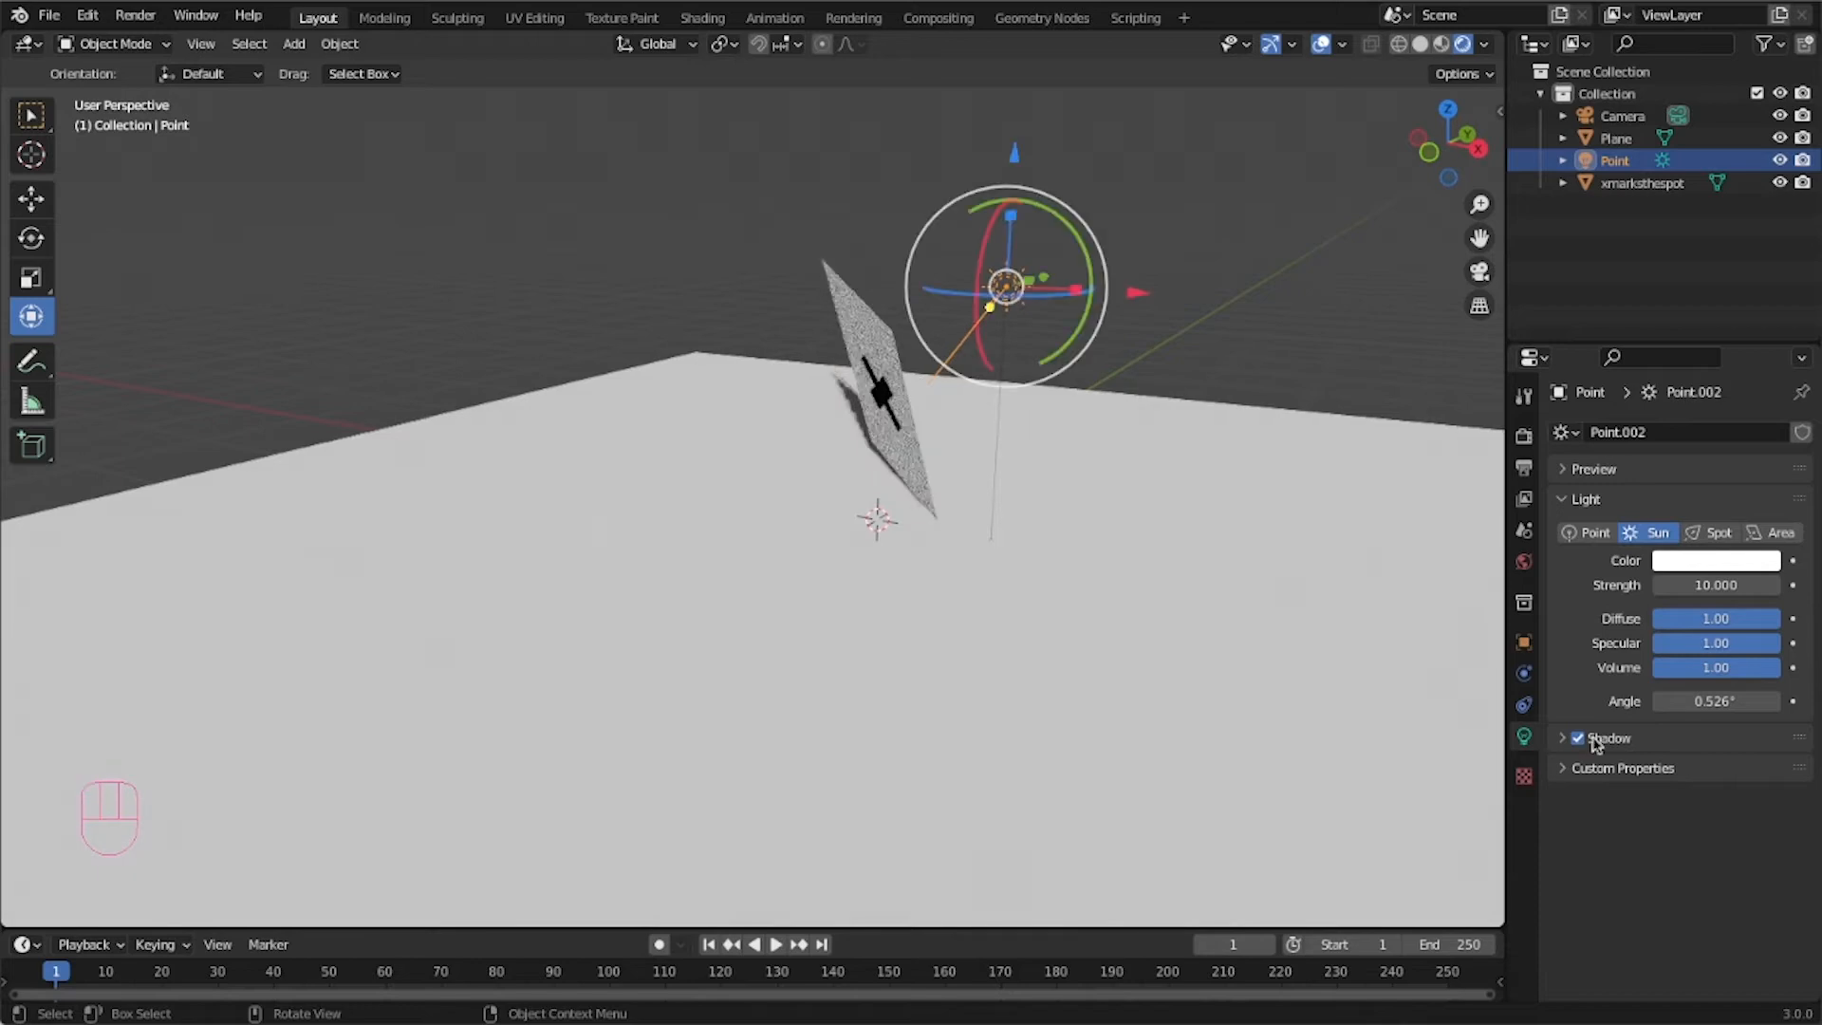
Set the sun light's angle to 0.199°.
click(1708, 702)
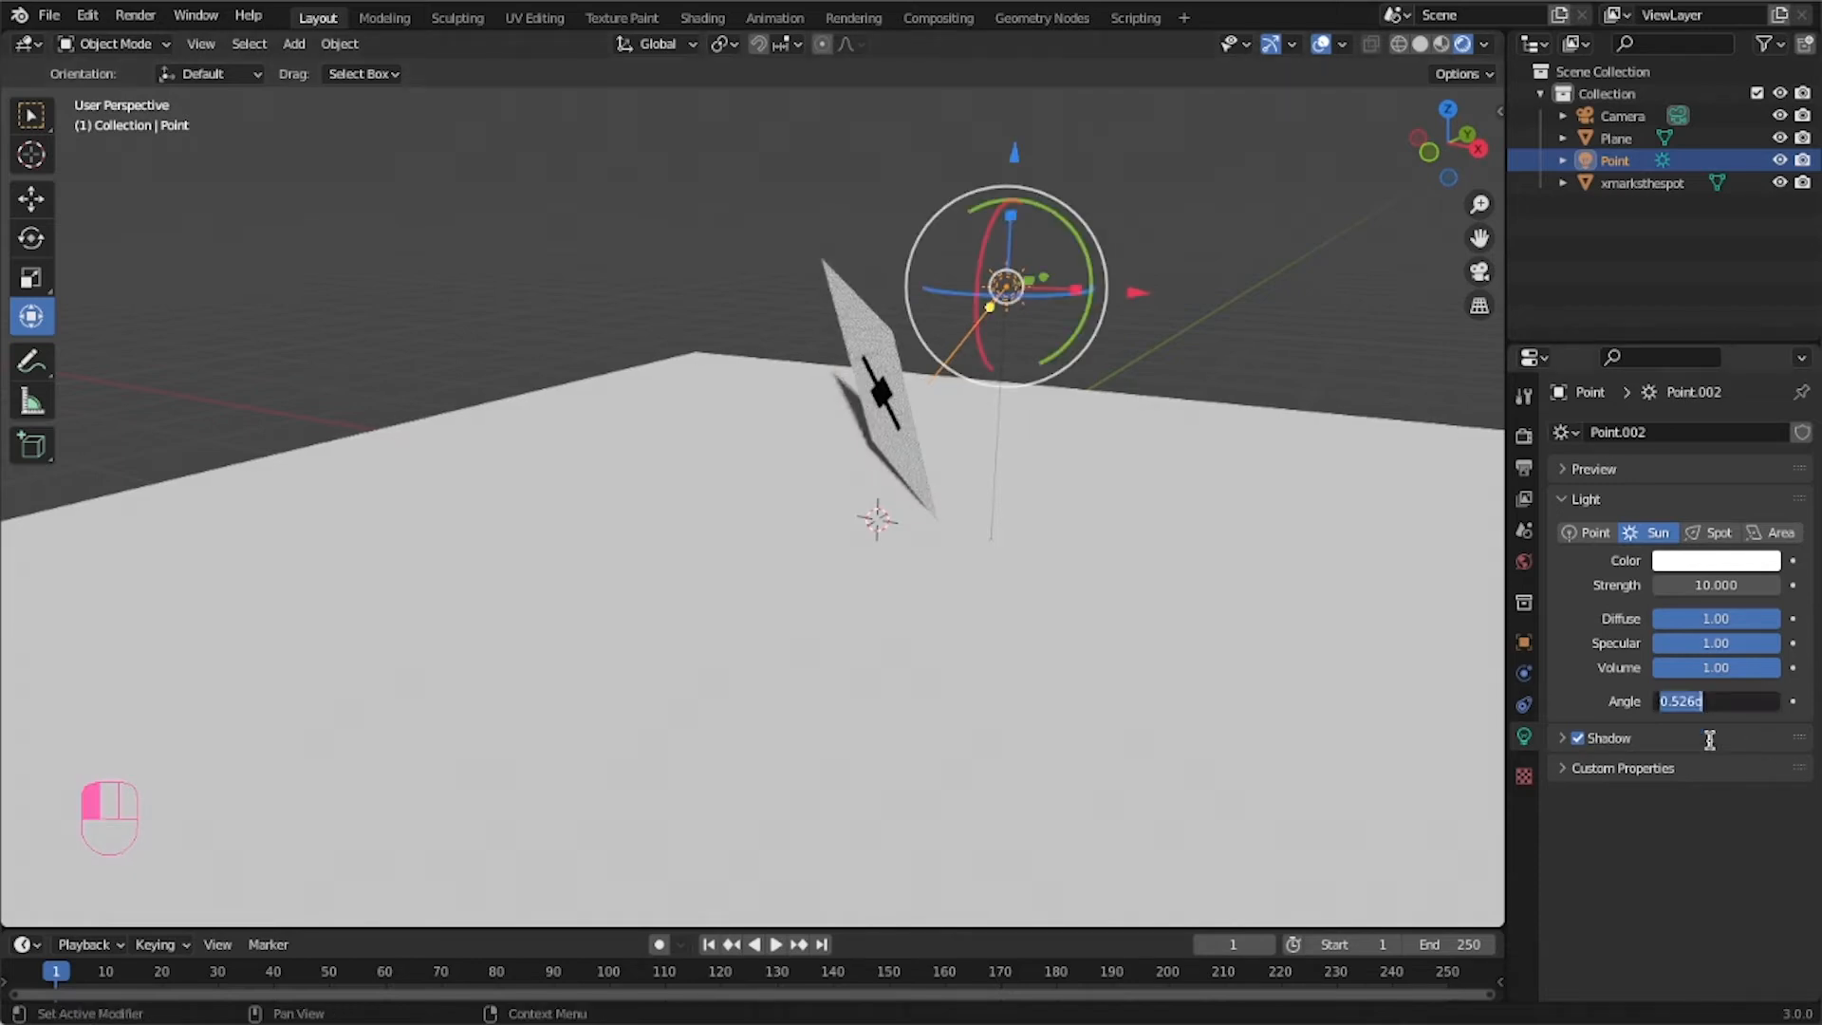
text(.199)
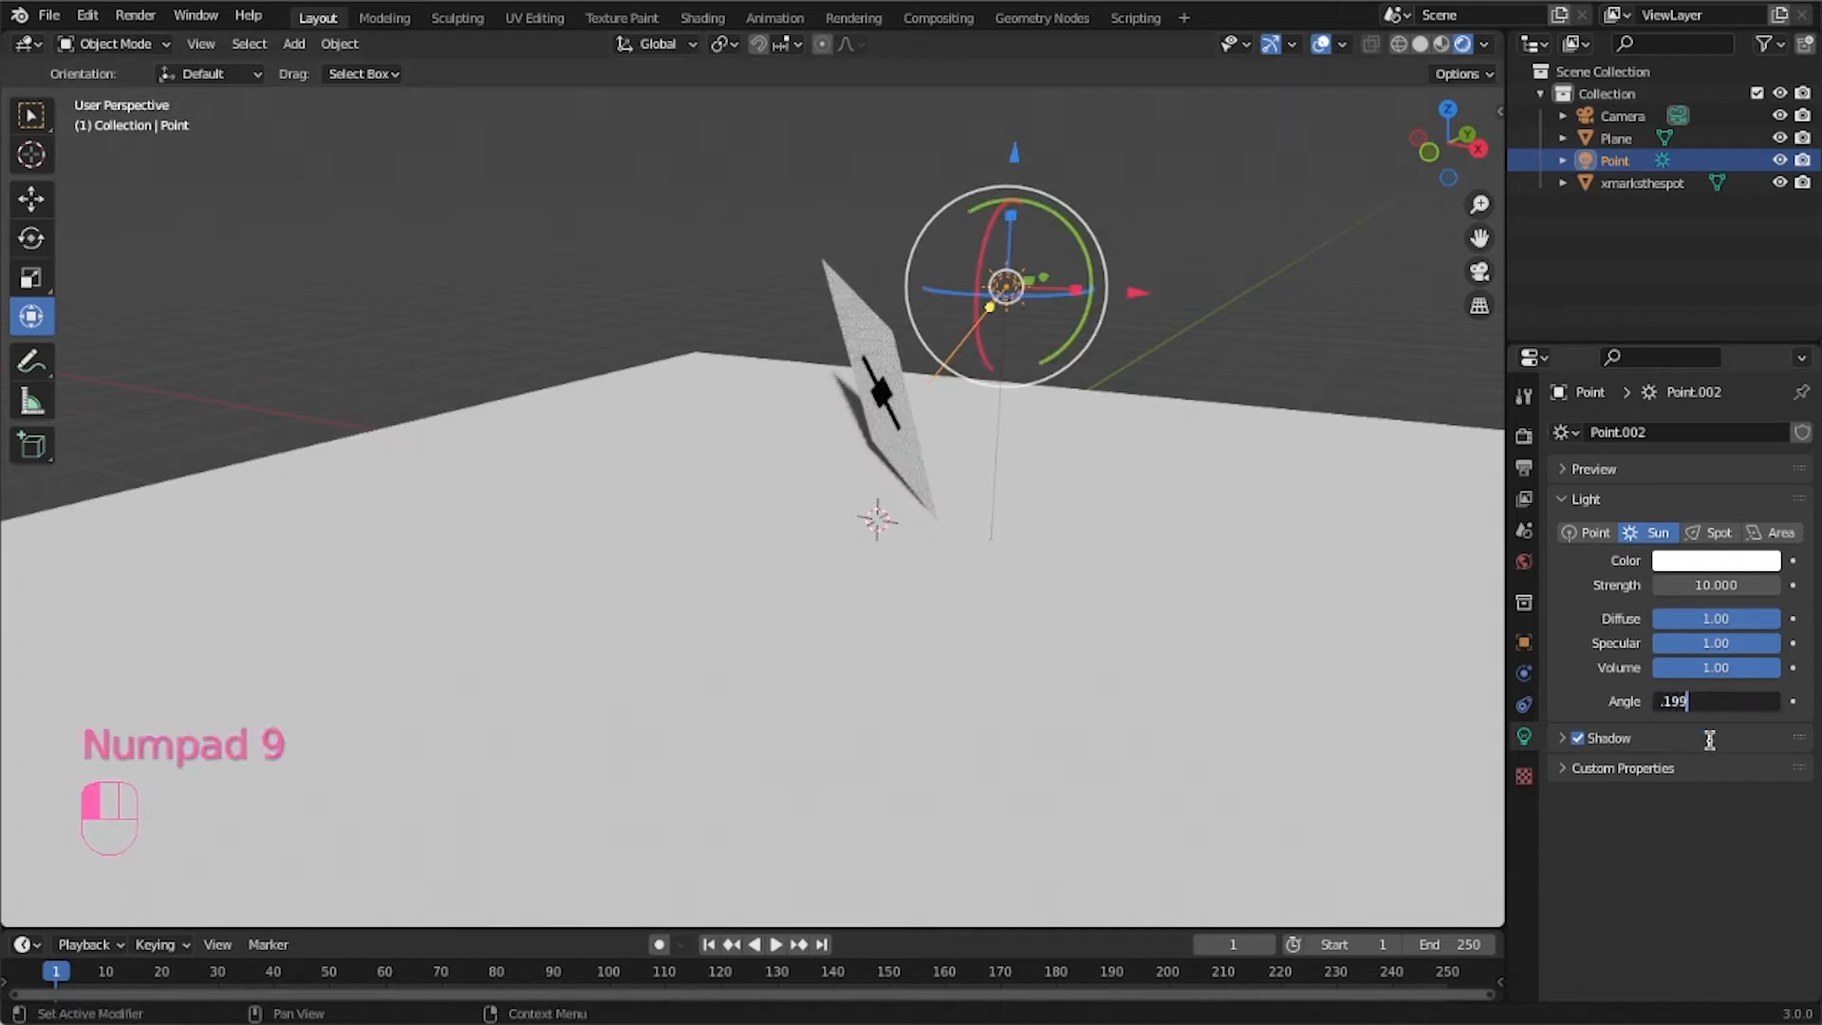
click(1711, 747)
Select the X-marked plane and nudge it slightly upward along Z in the back orthographic view.
middle_drag(834, 521, 917, 617)
drag(1093, 370, 907, 514)
middle_drag(1183, 621, 1034, 588)
middle_drag(873, 602, 925, 515)
click(925, 515)
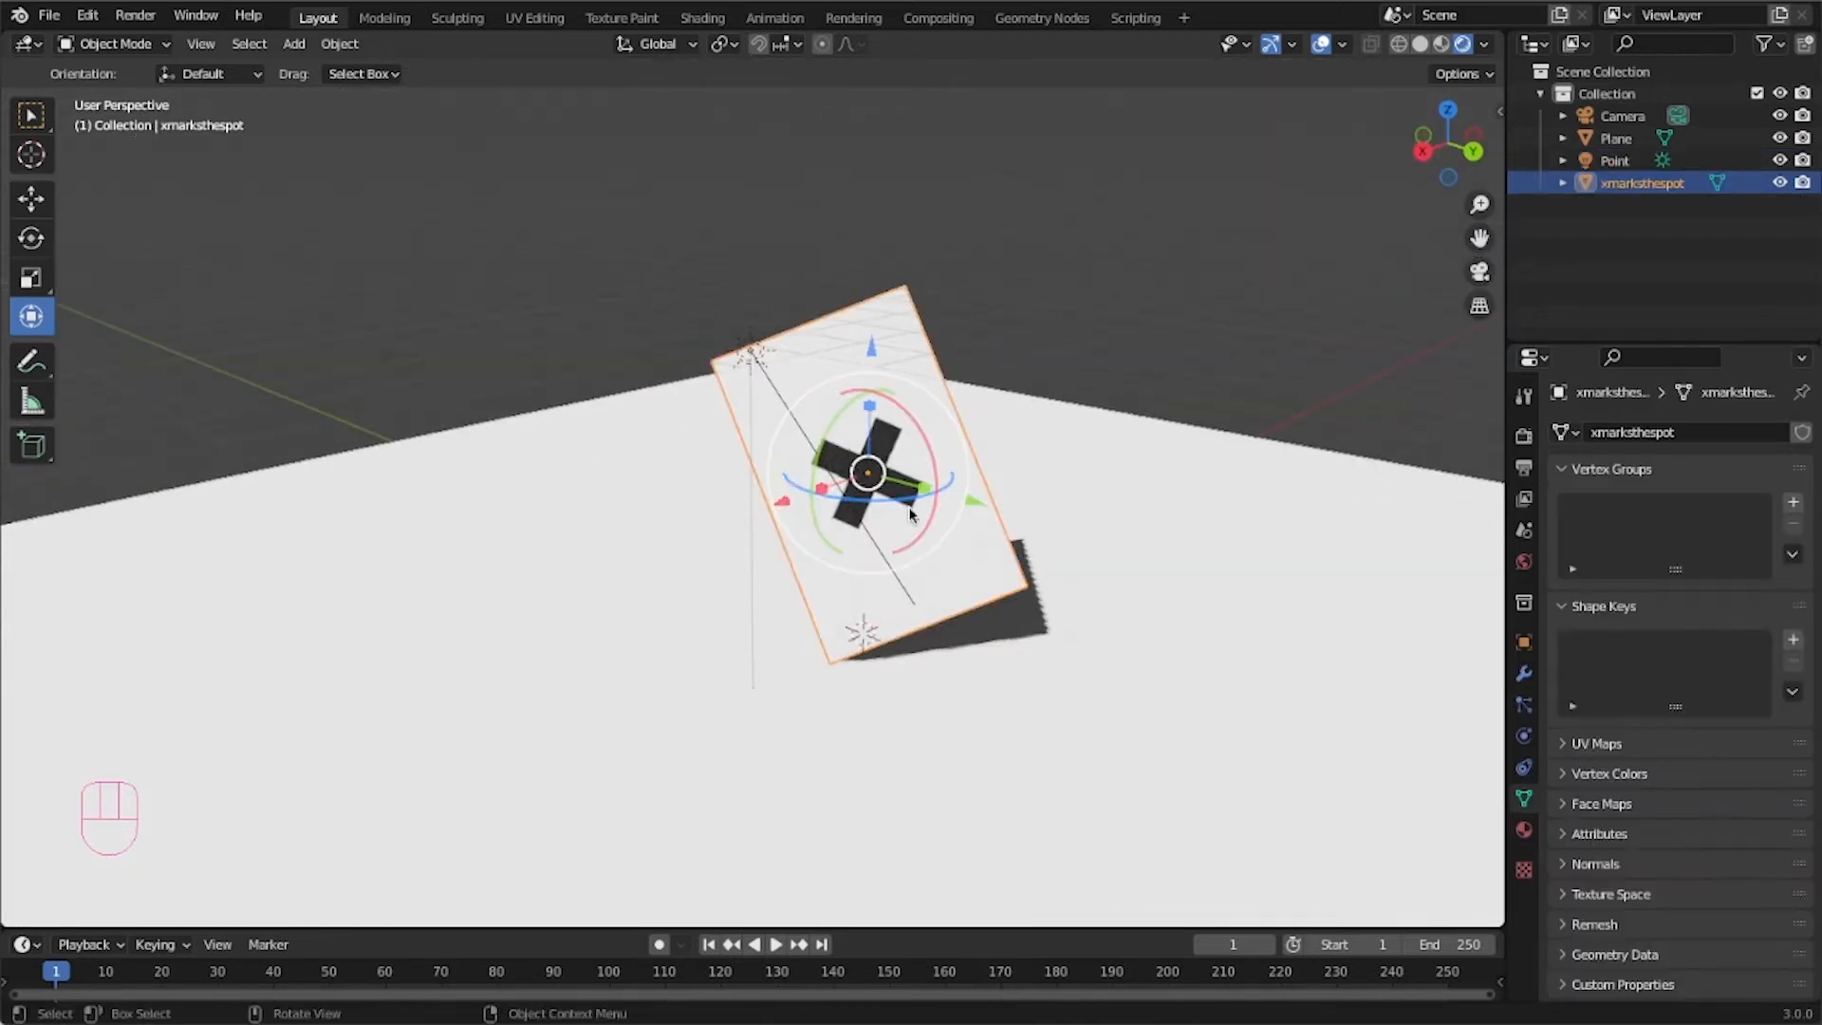
key(ctrl+KP_1)
scroll(646, 492, up, 2)
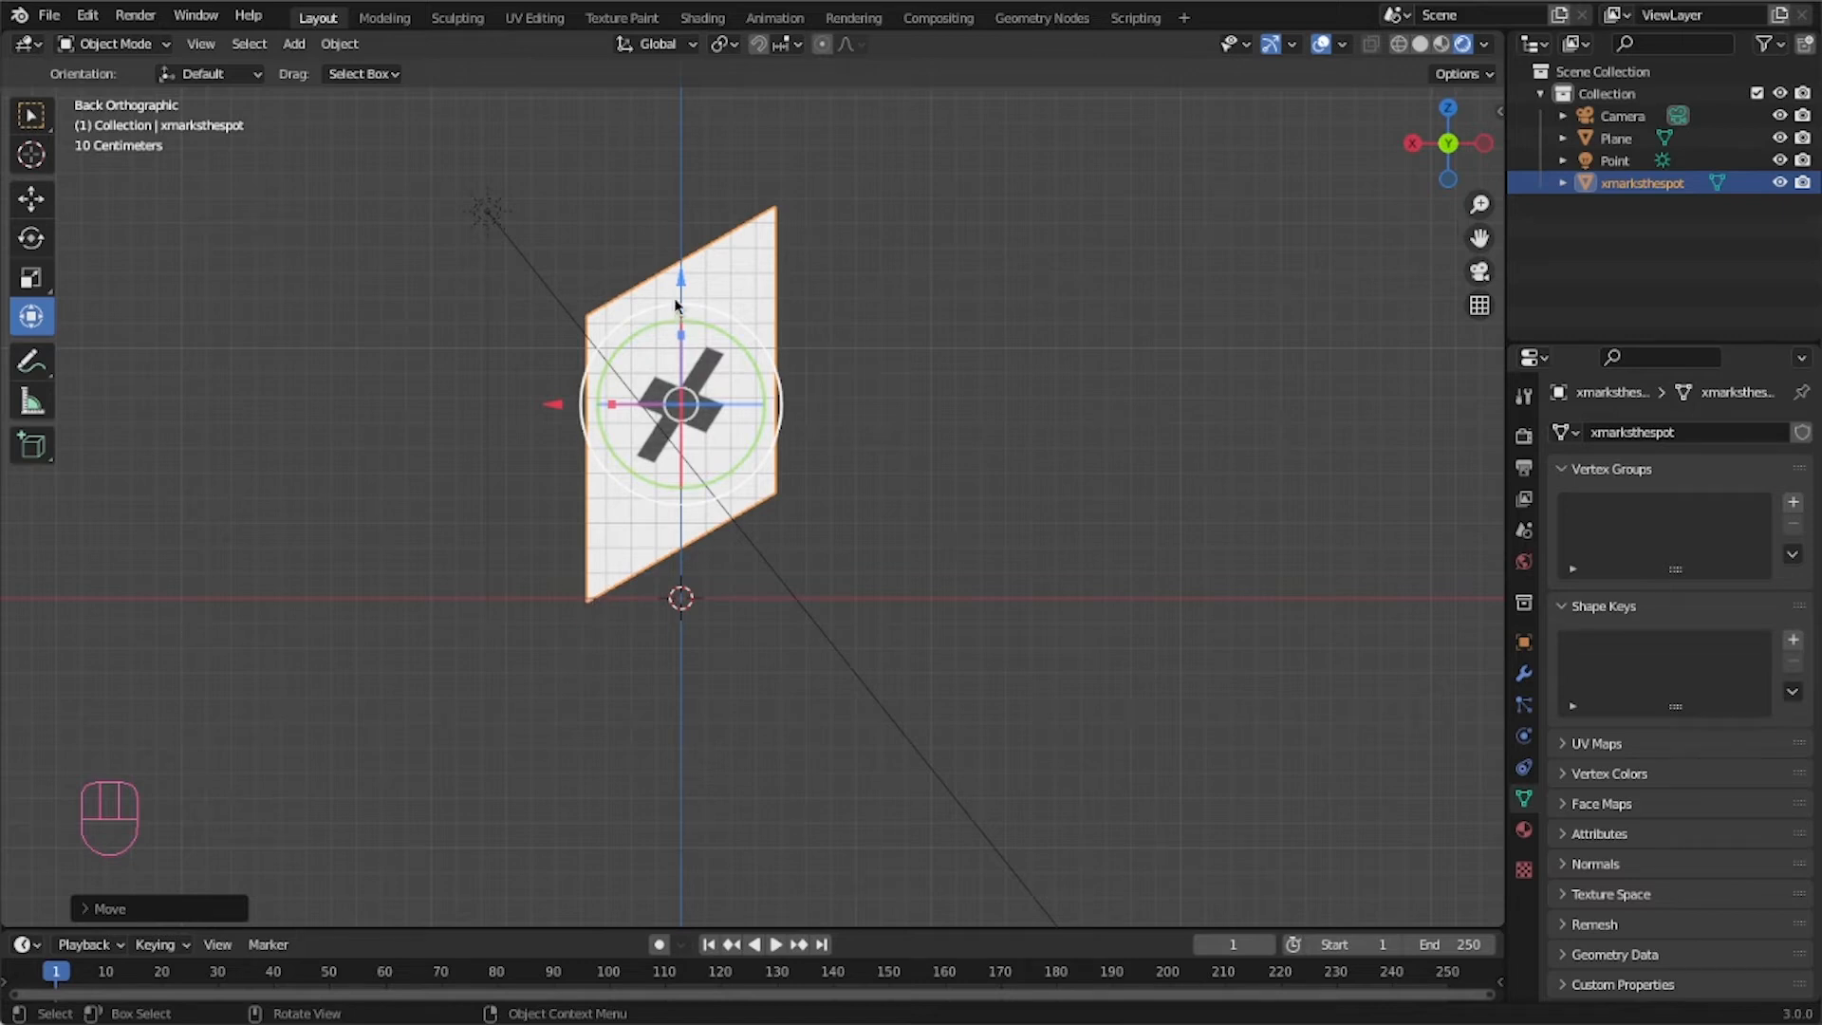
drag(685, 285, 684, 270)
middle_drag(468, 787, 679, 630)
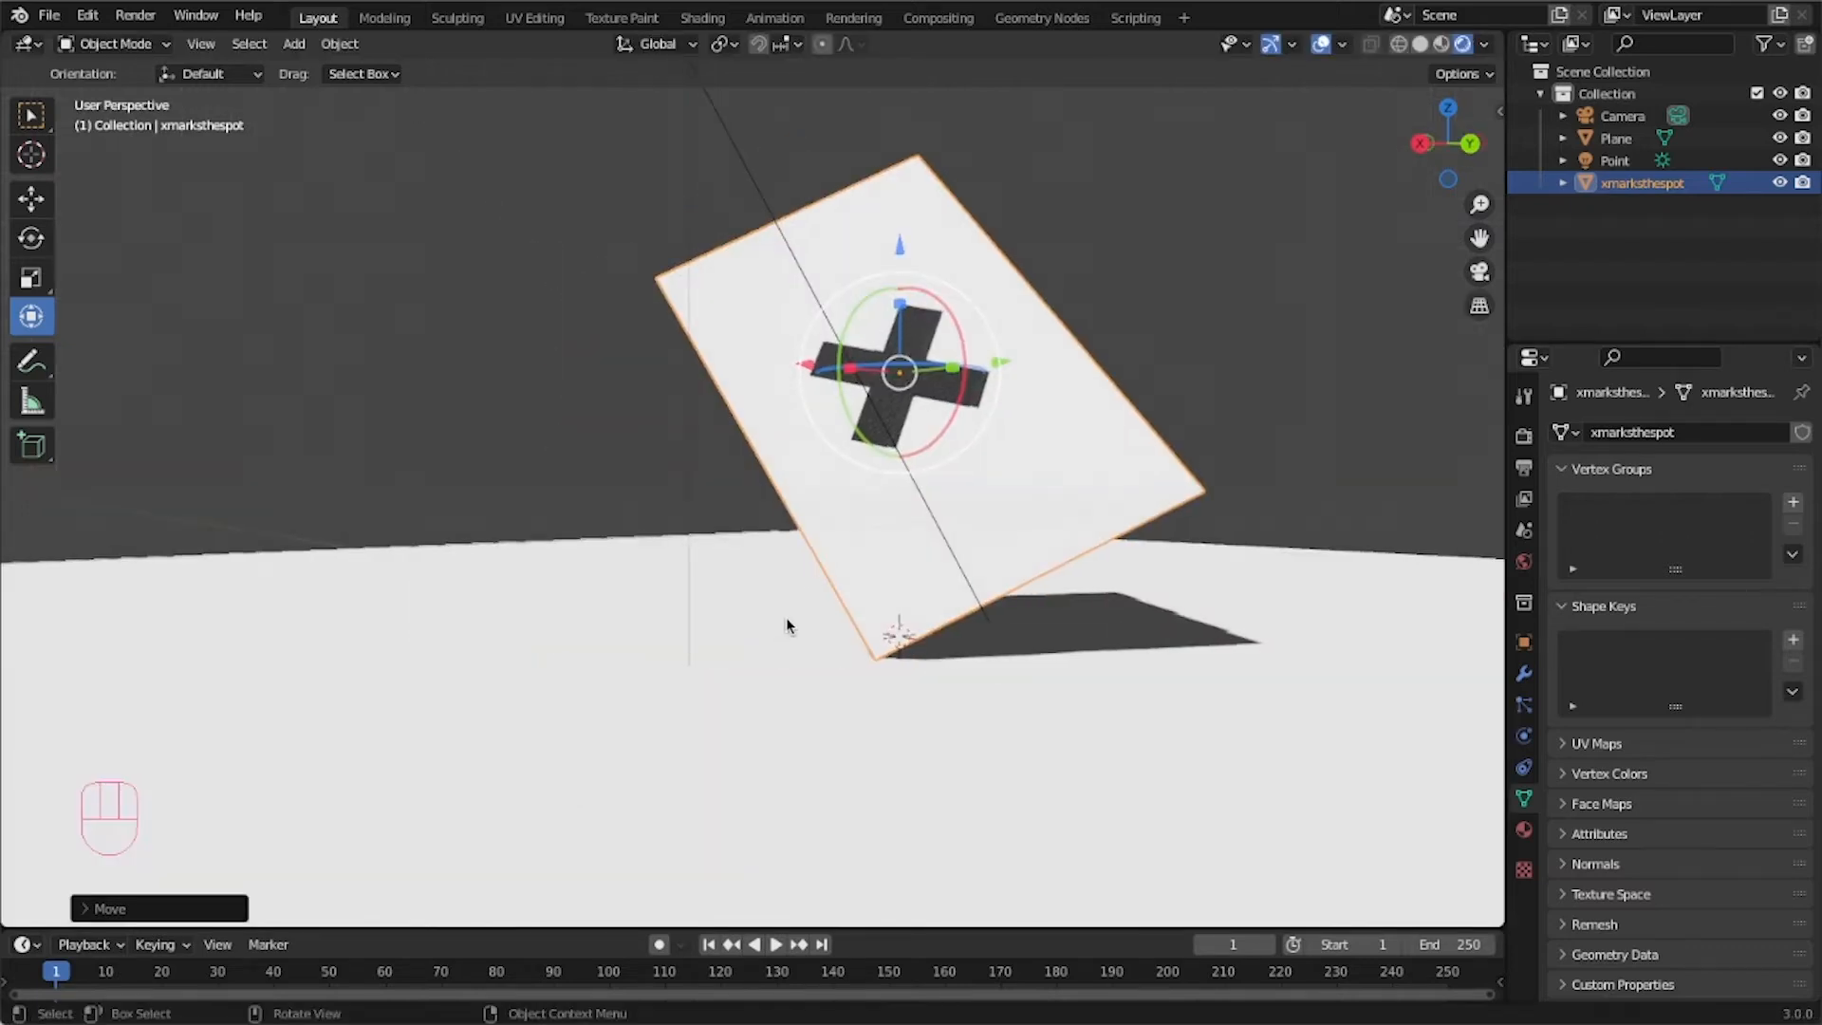
Select the ground plane and move it horizontally beneath the X-marked plane and its shadow.
scroll(740, 630, down, 3)
middle_drag(793, 630, 841, 708)
click(754, 754)
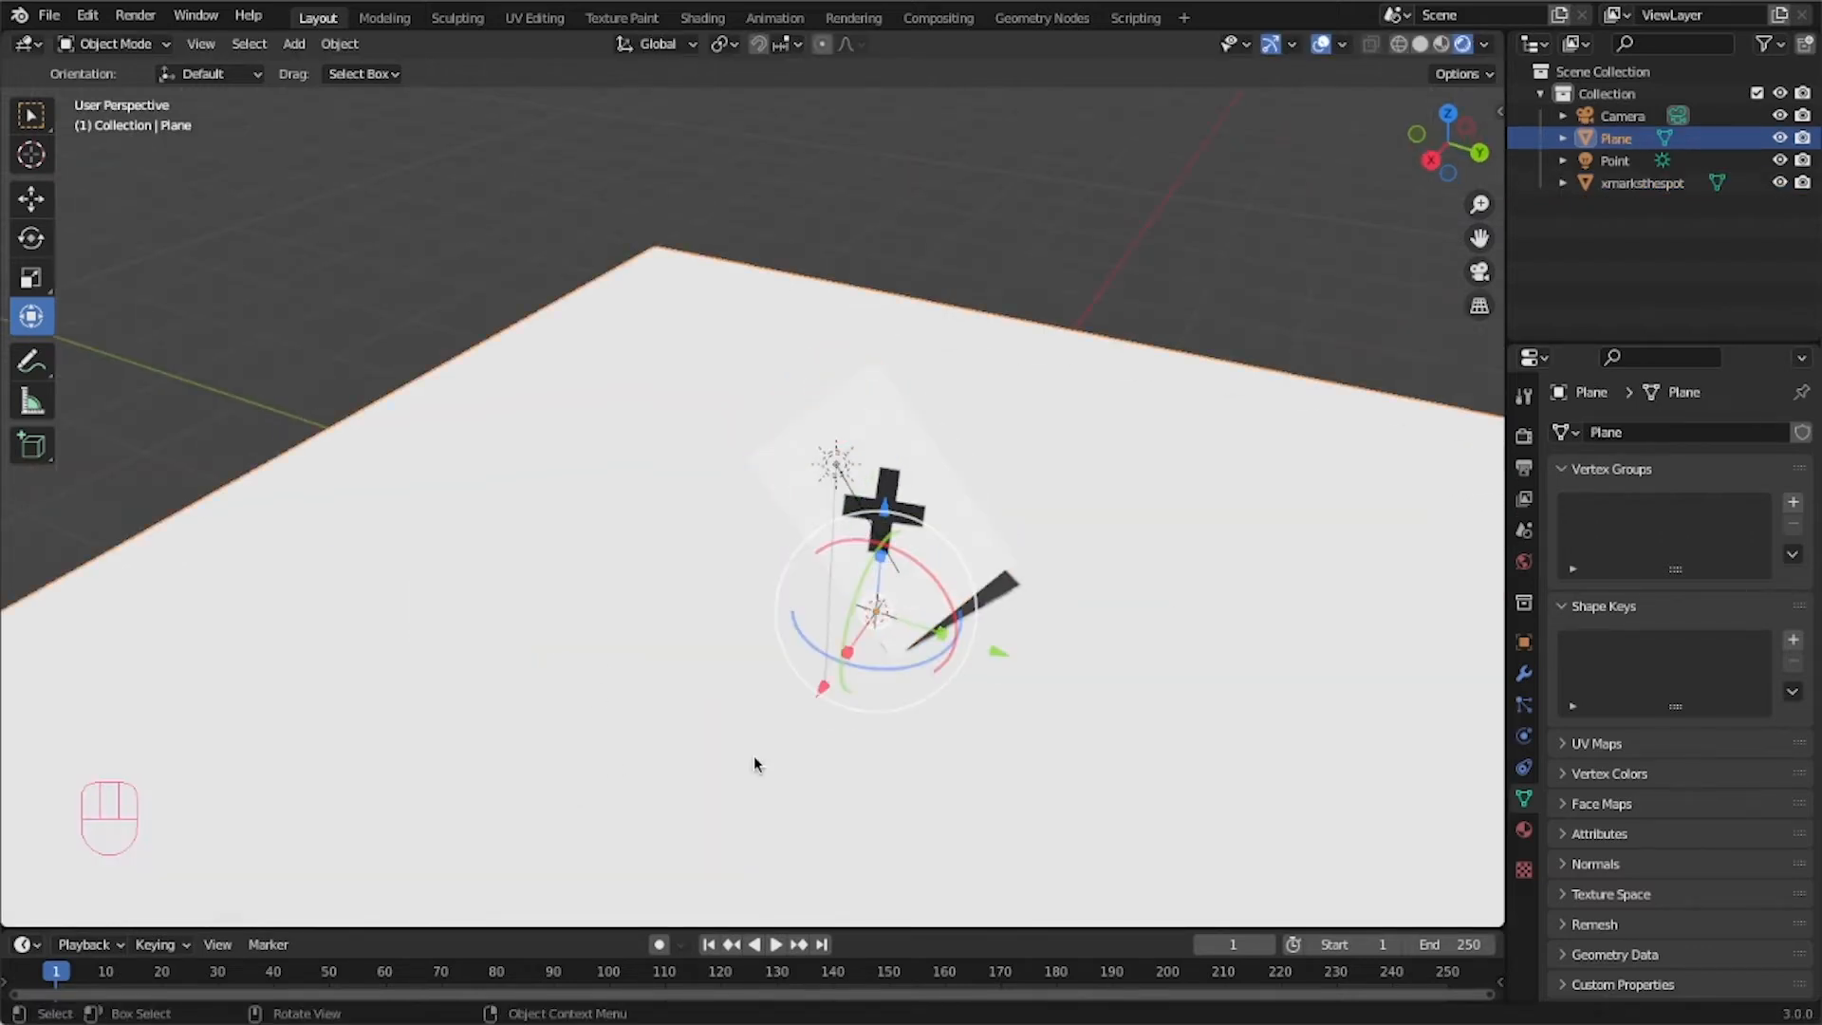
middle_drag(1008, 784, 858, 826)
key(g)
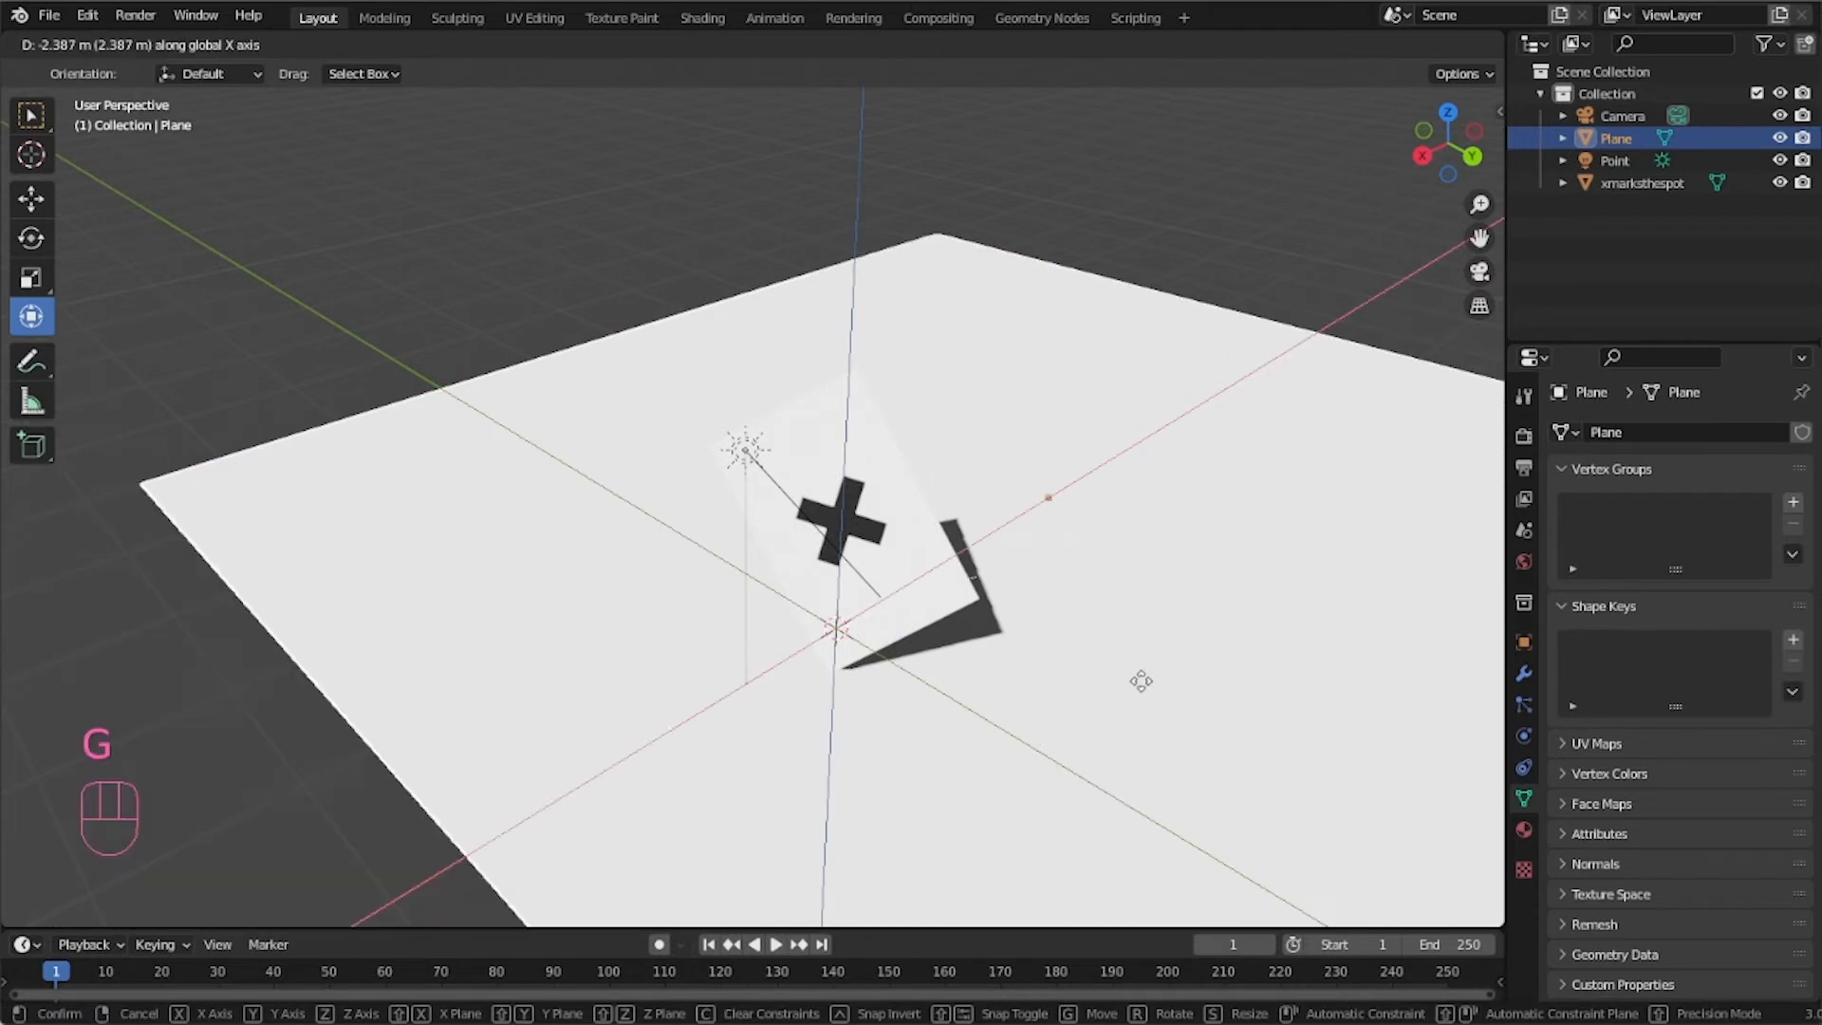
click(1024, 745)
key(g)
click(1024, 729)
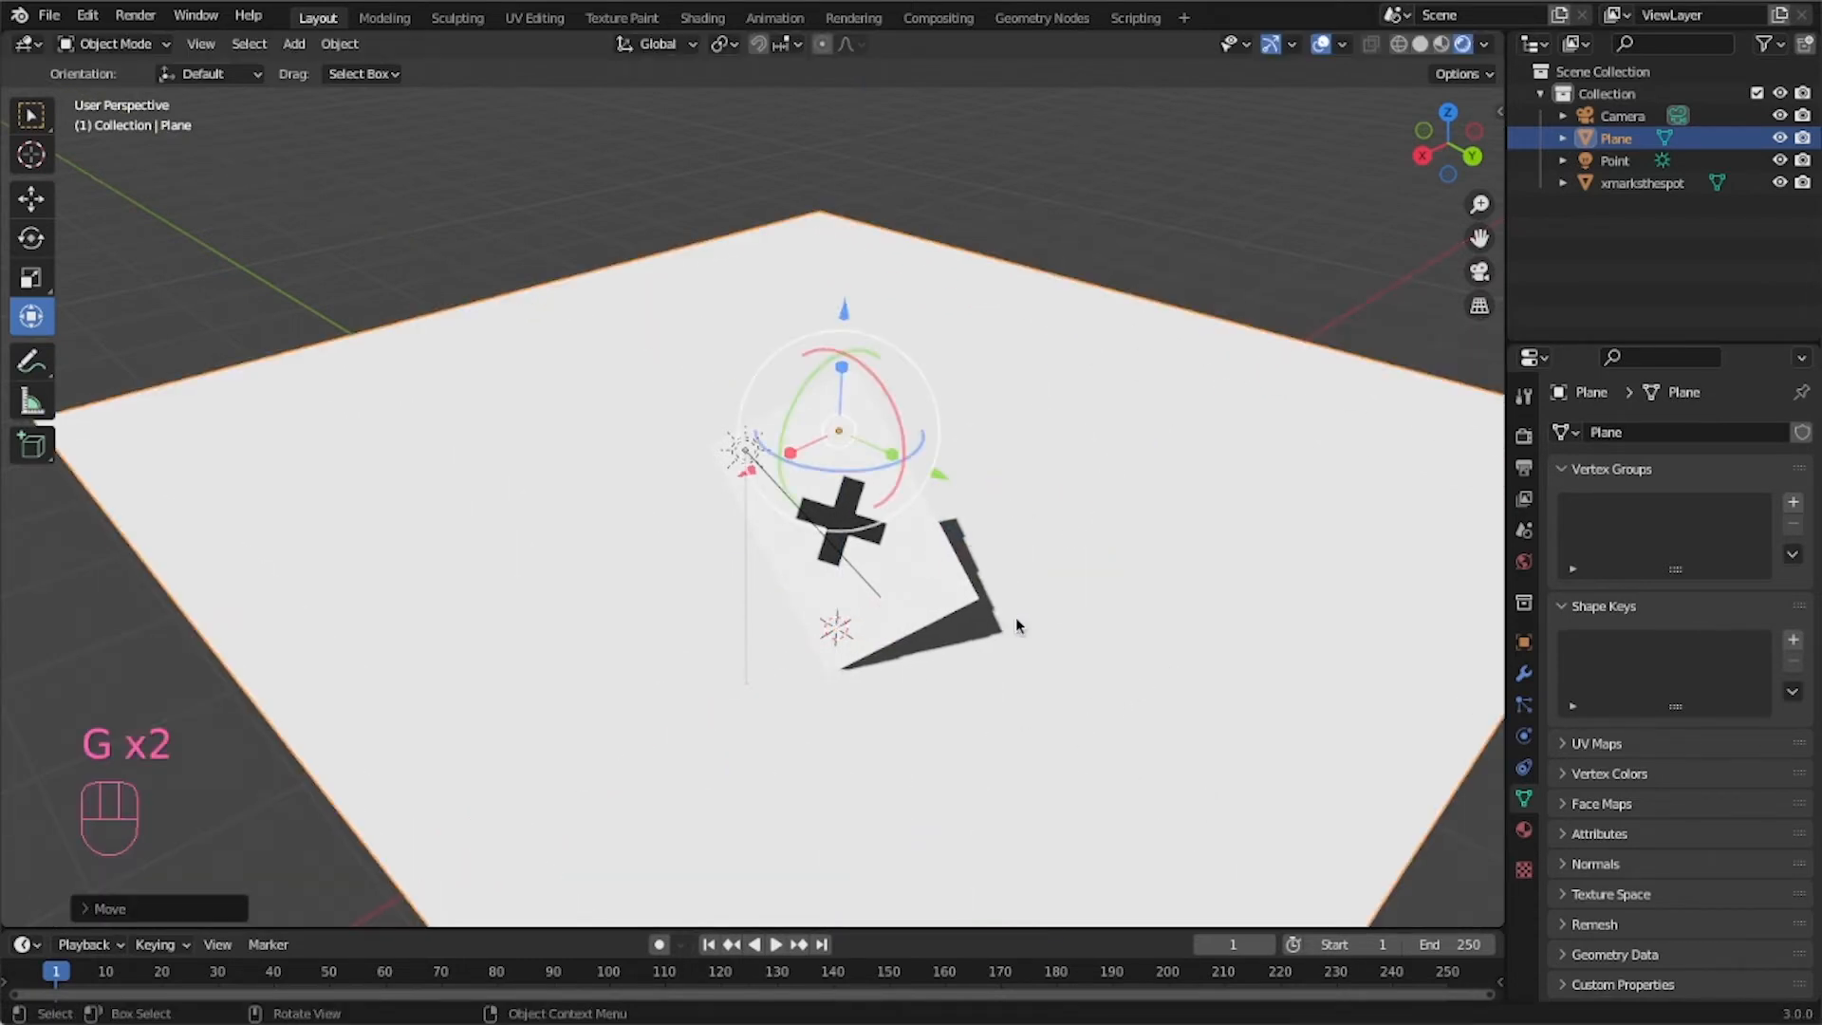
middle_drag(1084, 636, 1089, 636)
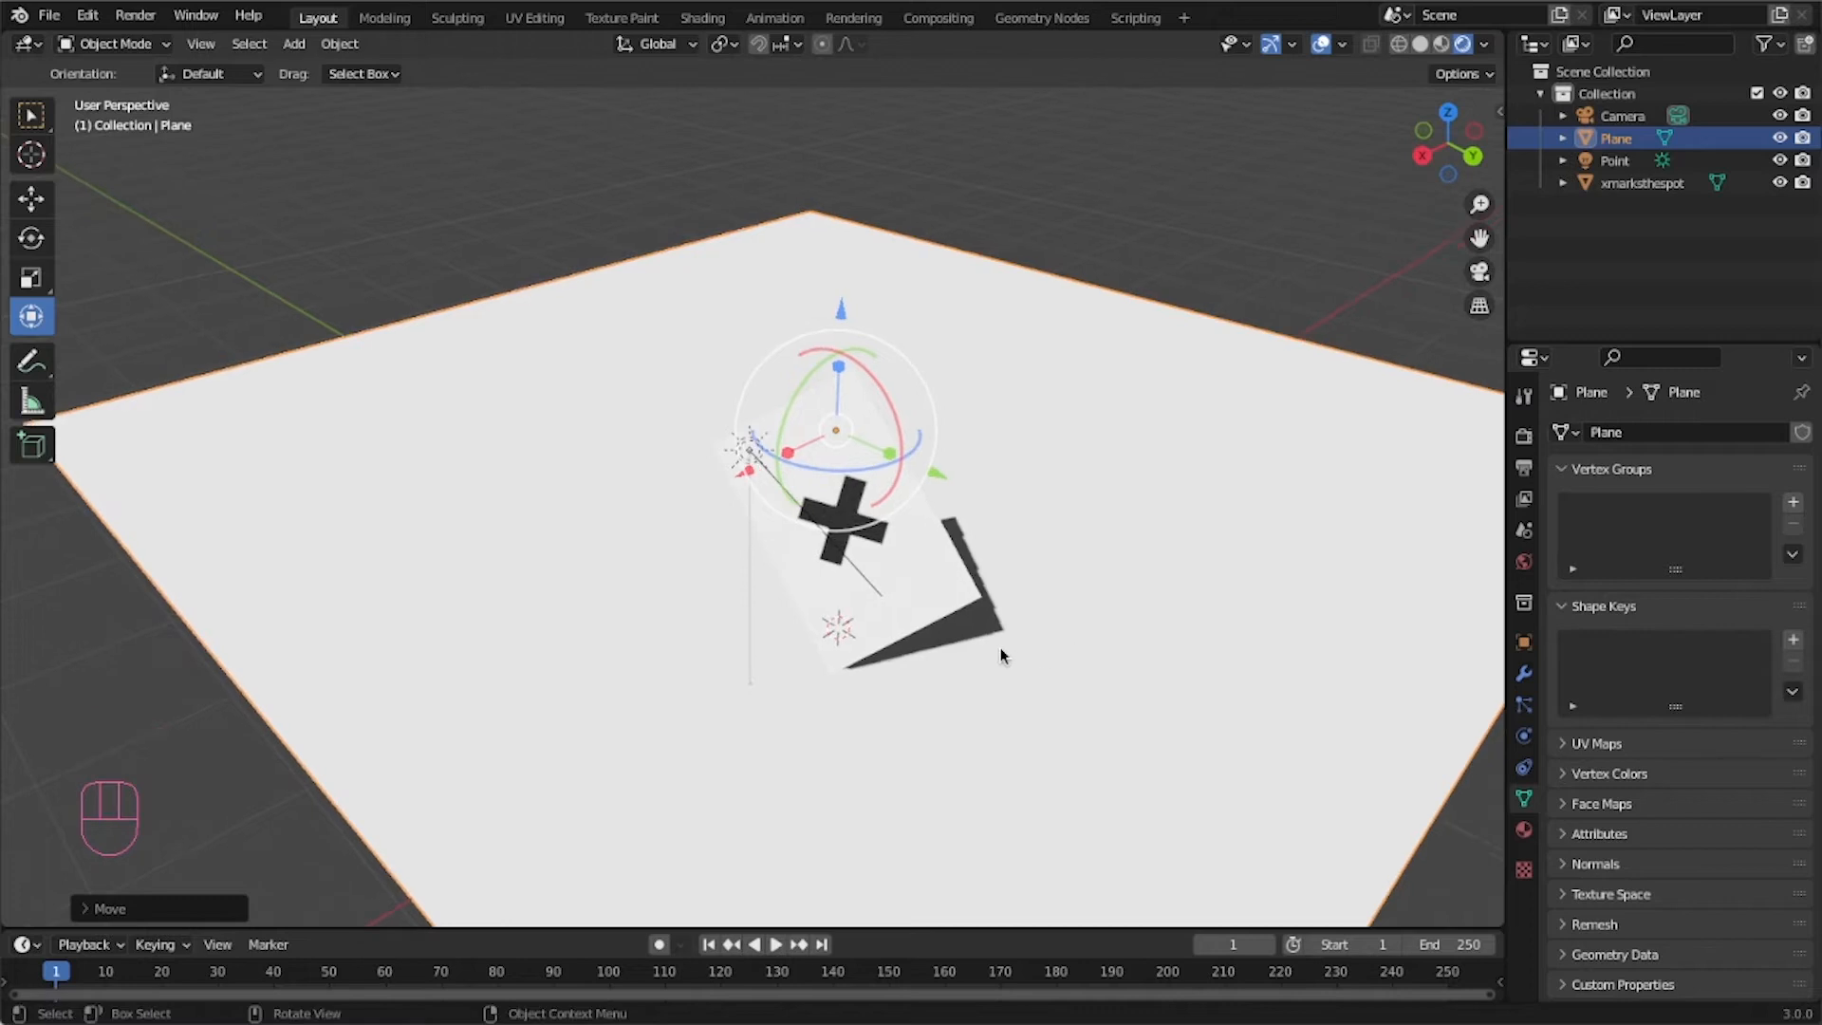
middle_drag(1091, 726, 983, 680)
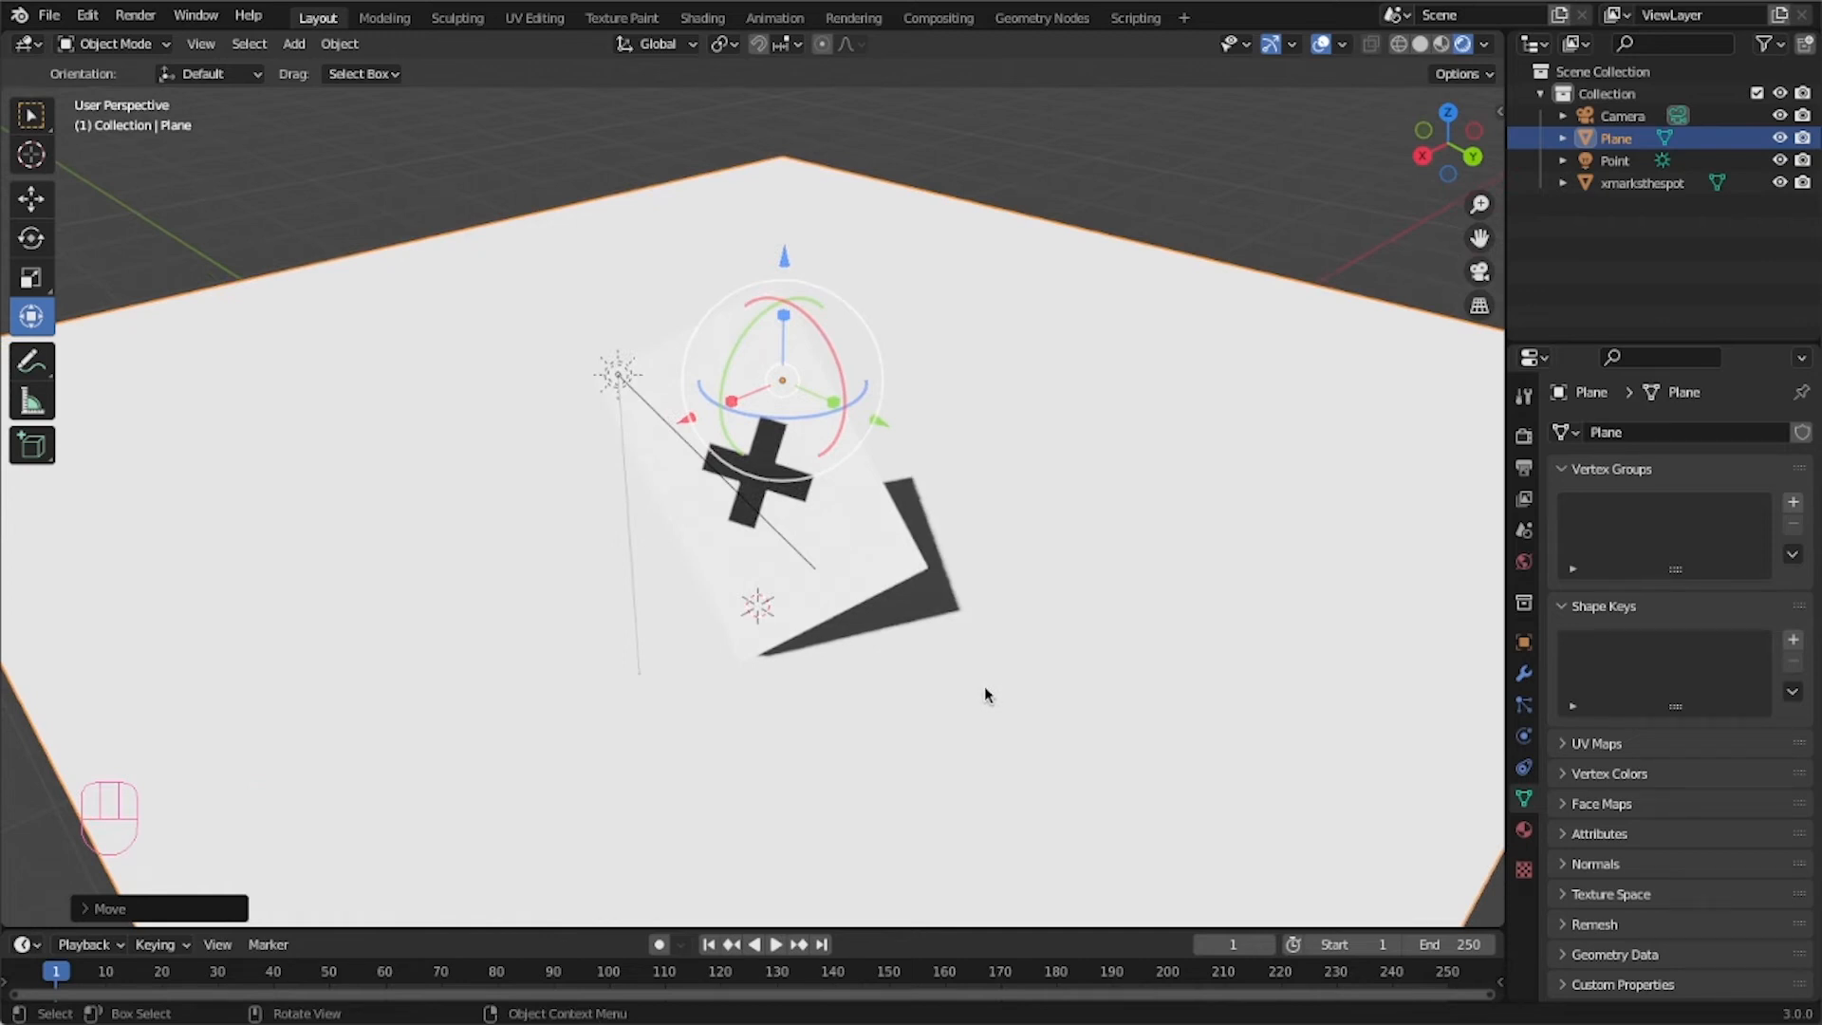
middle_drag(824, 699, 825, 699)
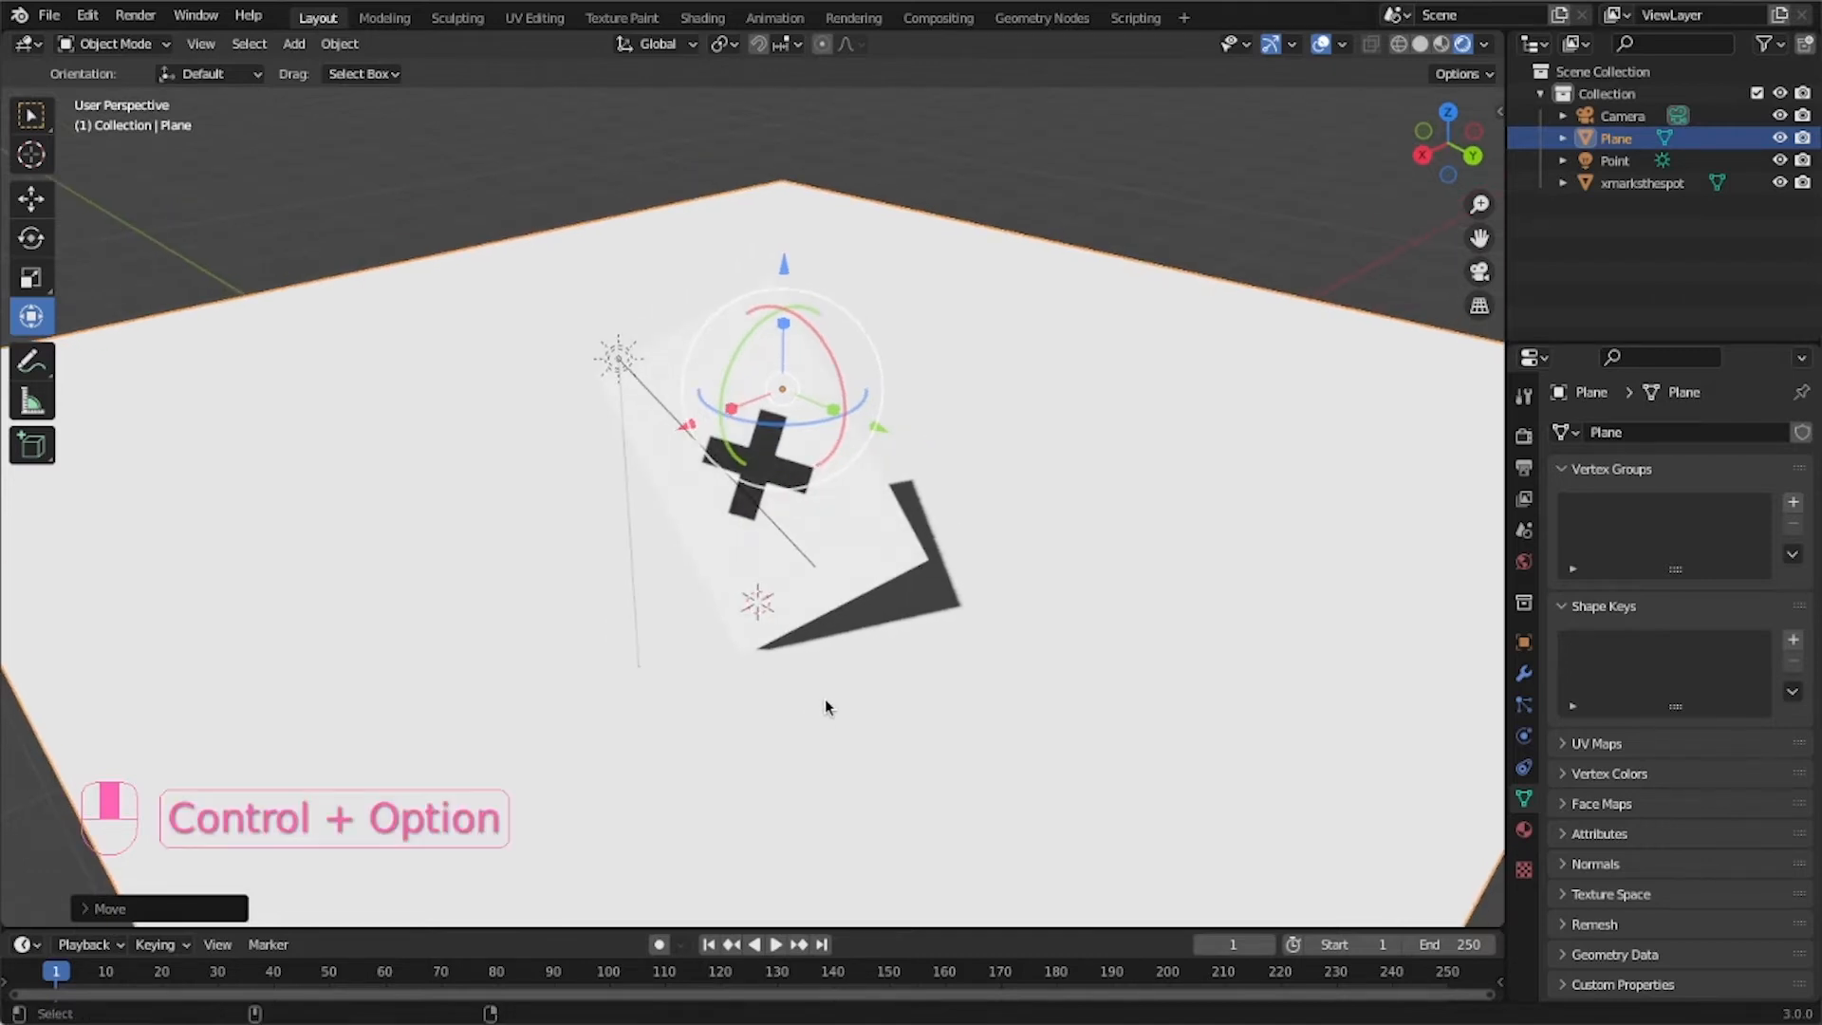
Align the camera to the current viewport view and reselect the ground plane.
key(ctrl+alt+KP_0)
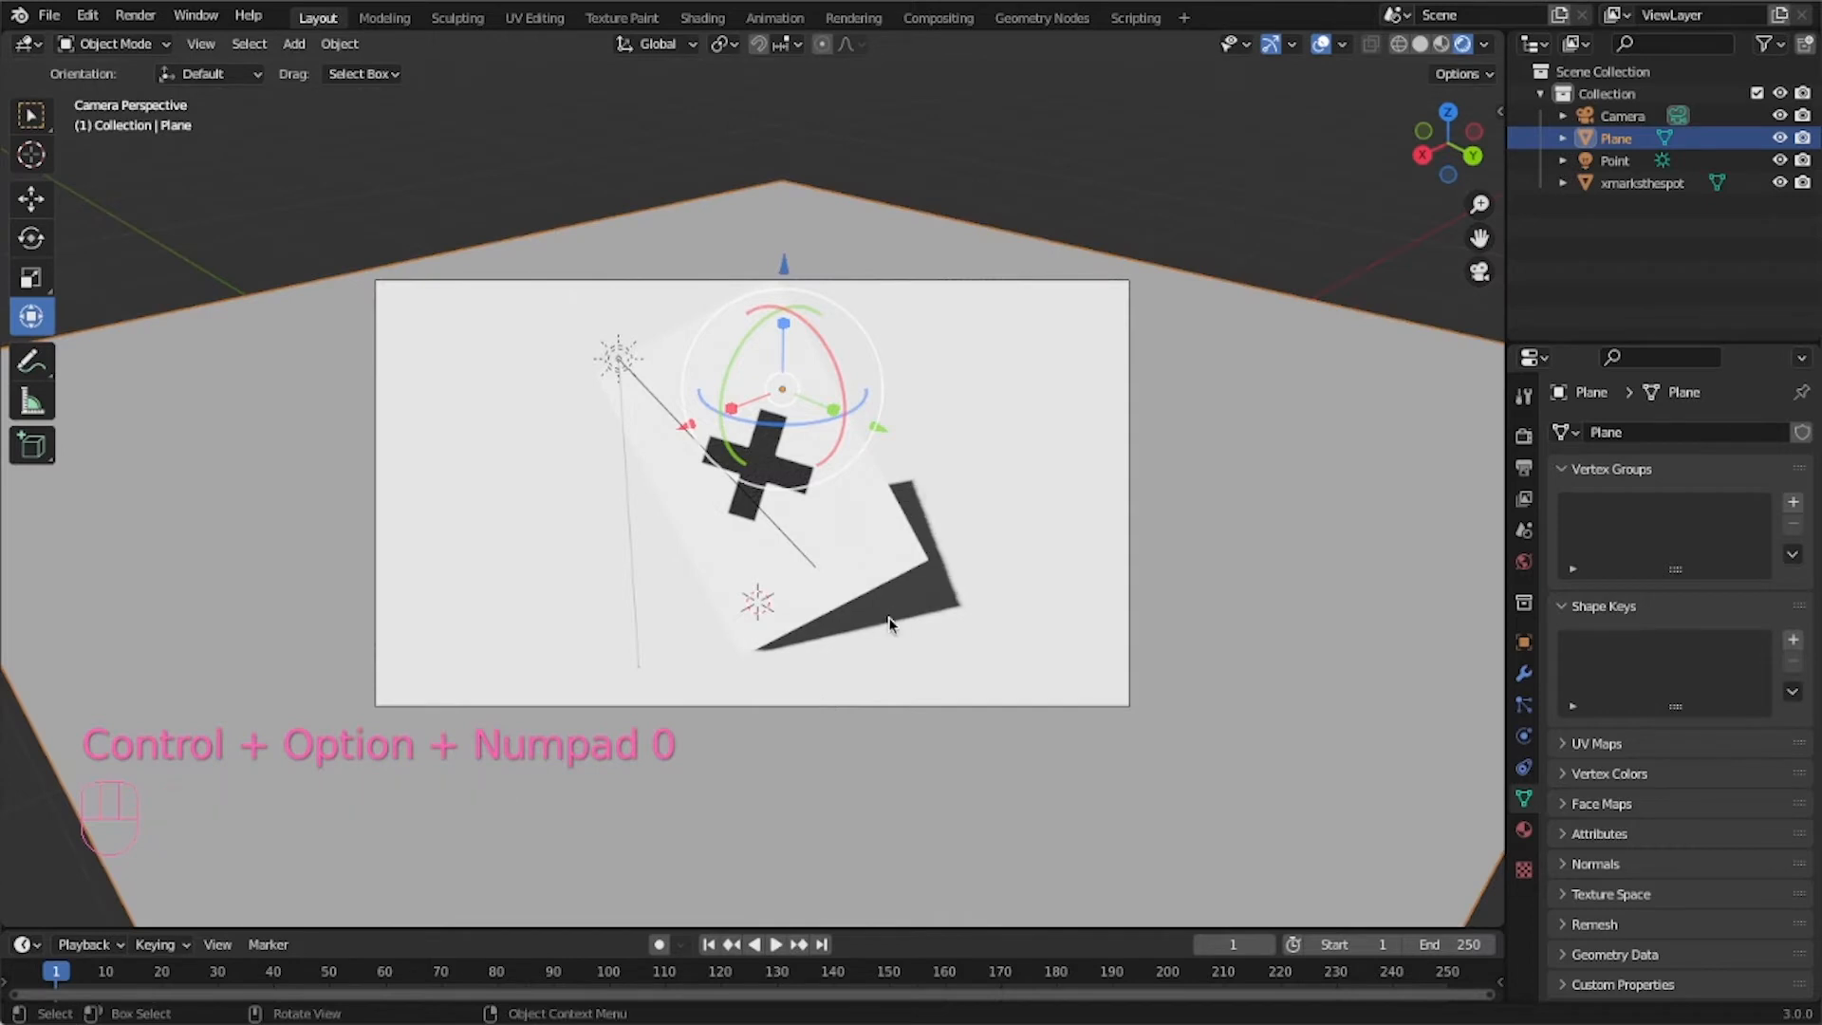
middle_drag(887, 621, 863, 608)
key(KP_0)
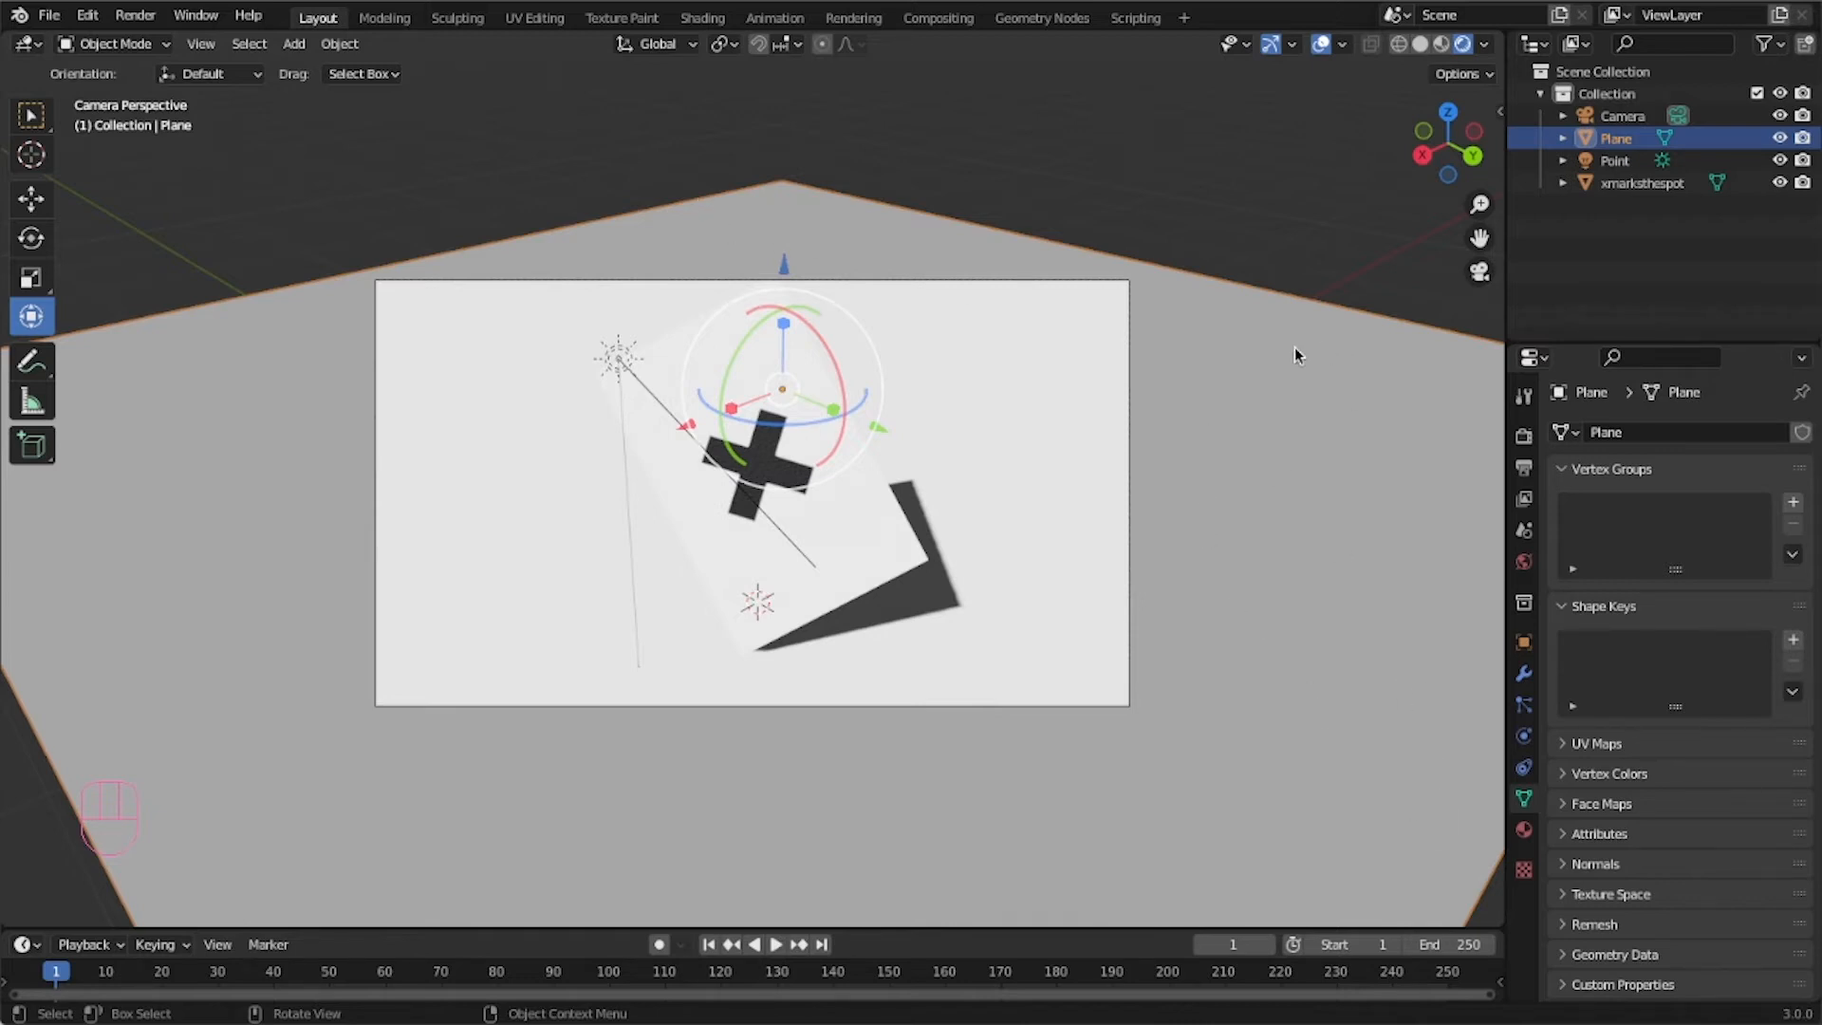
click(1290, 240)
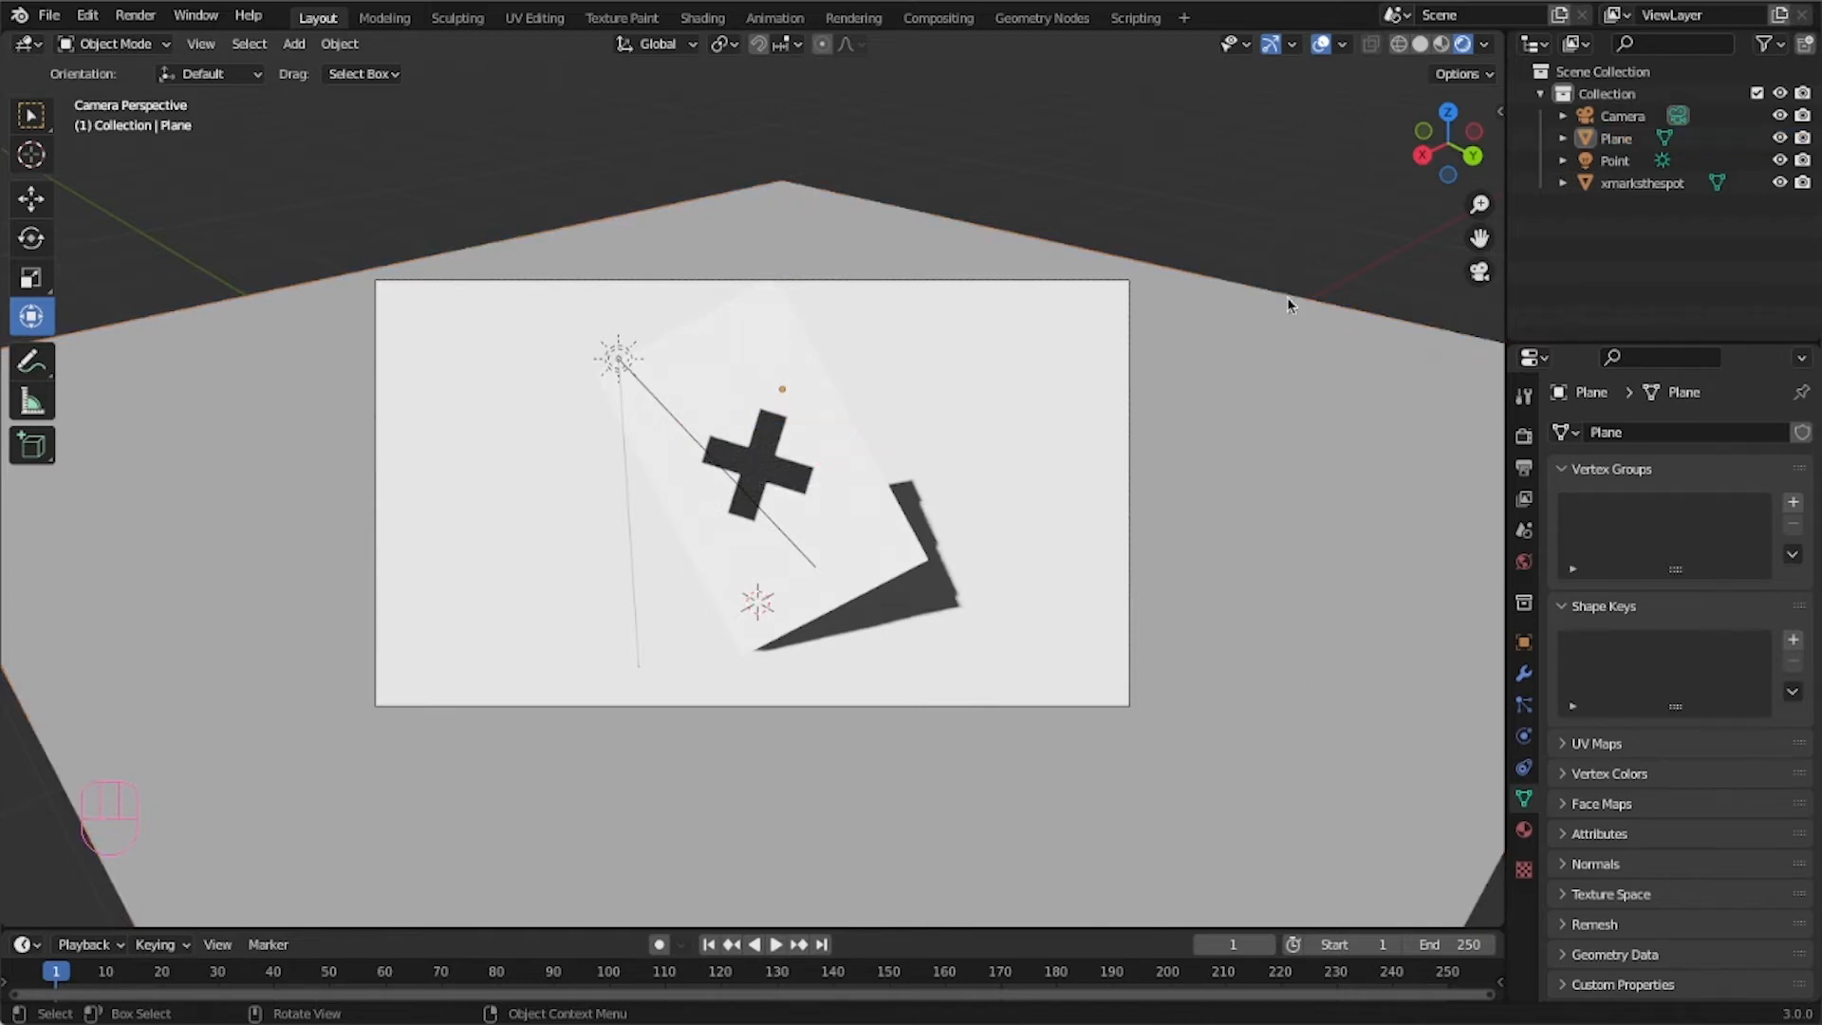
click(1232, 344)
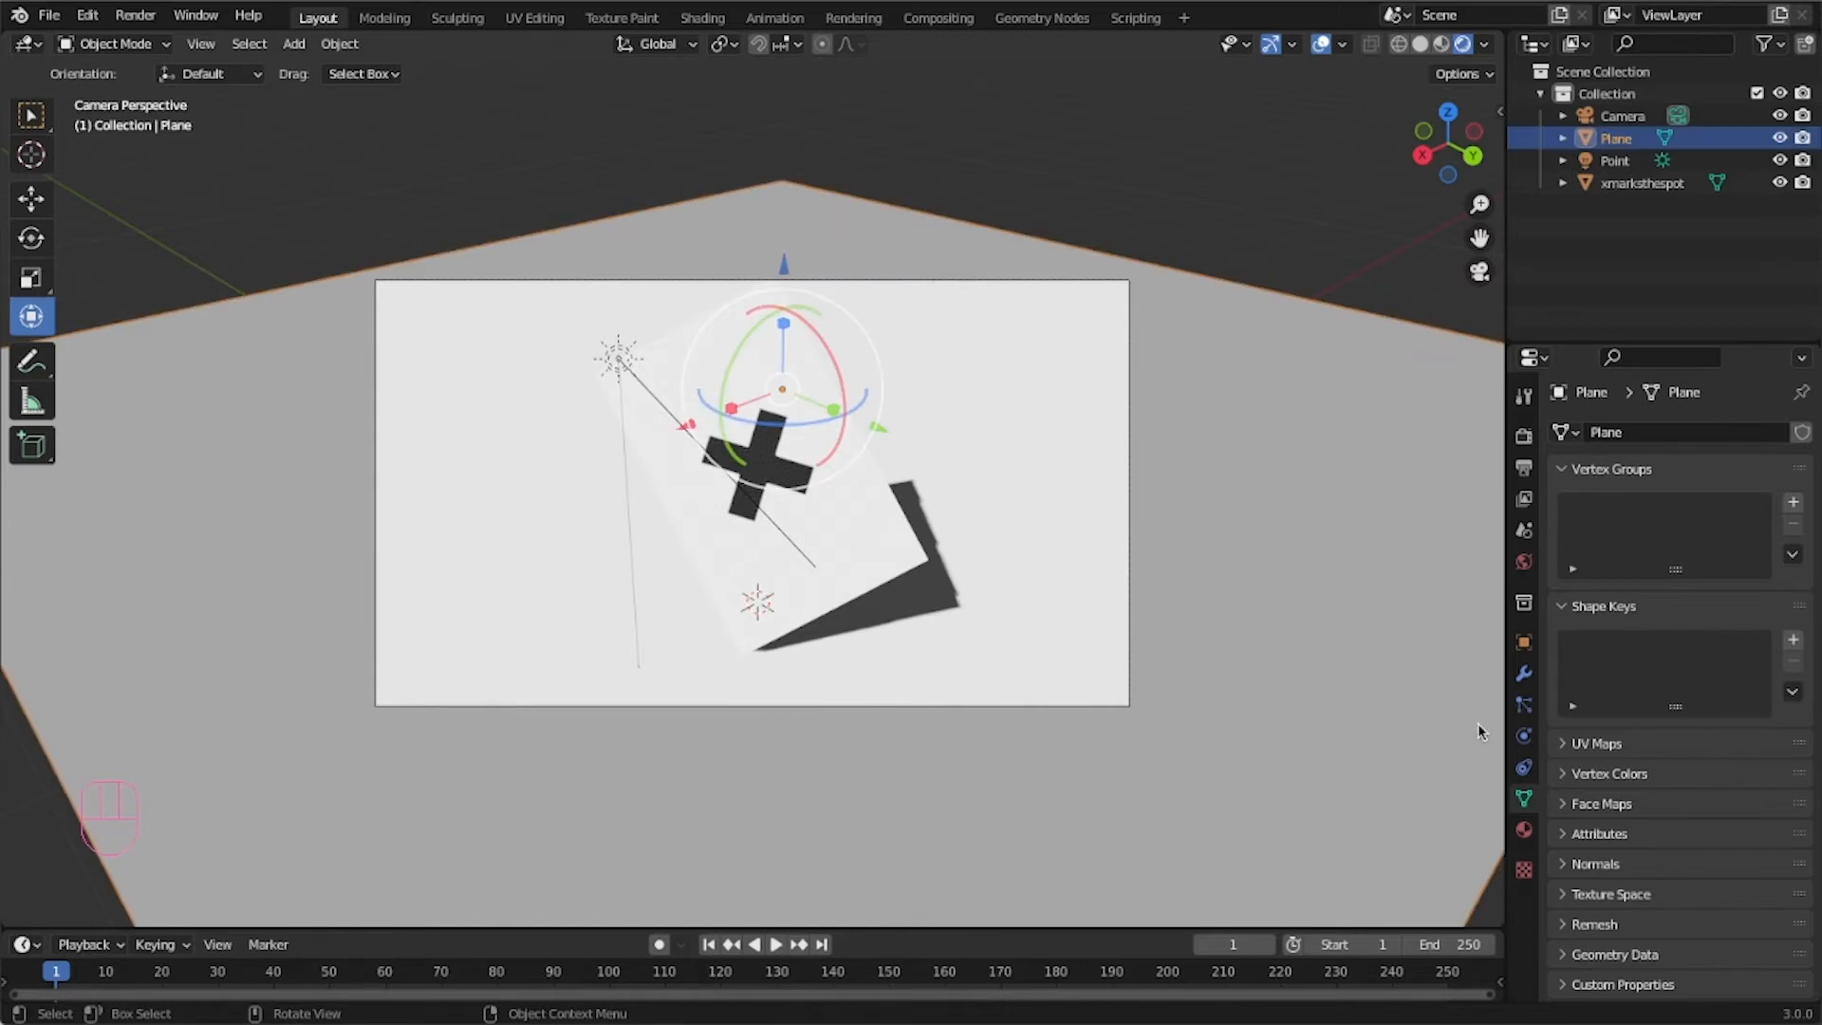
Add a new material to the ground plane.
click(1523, 831)
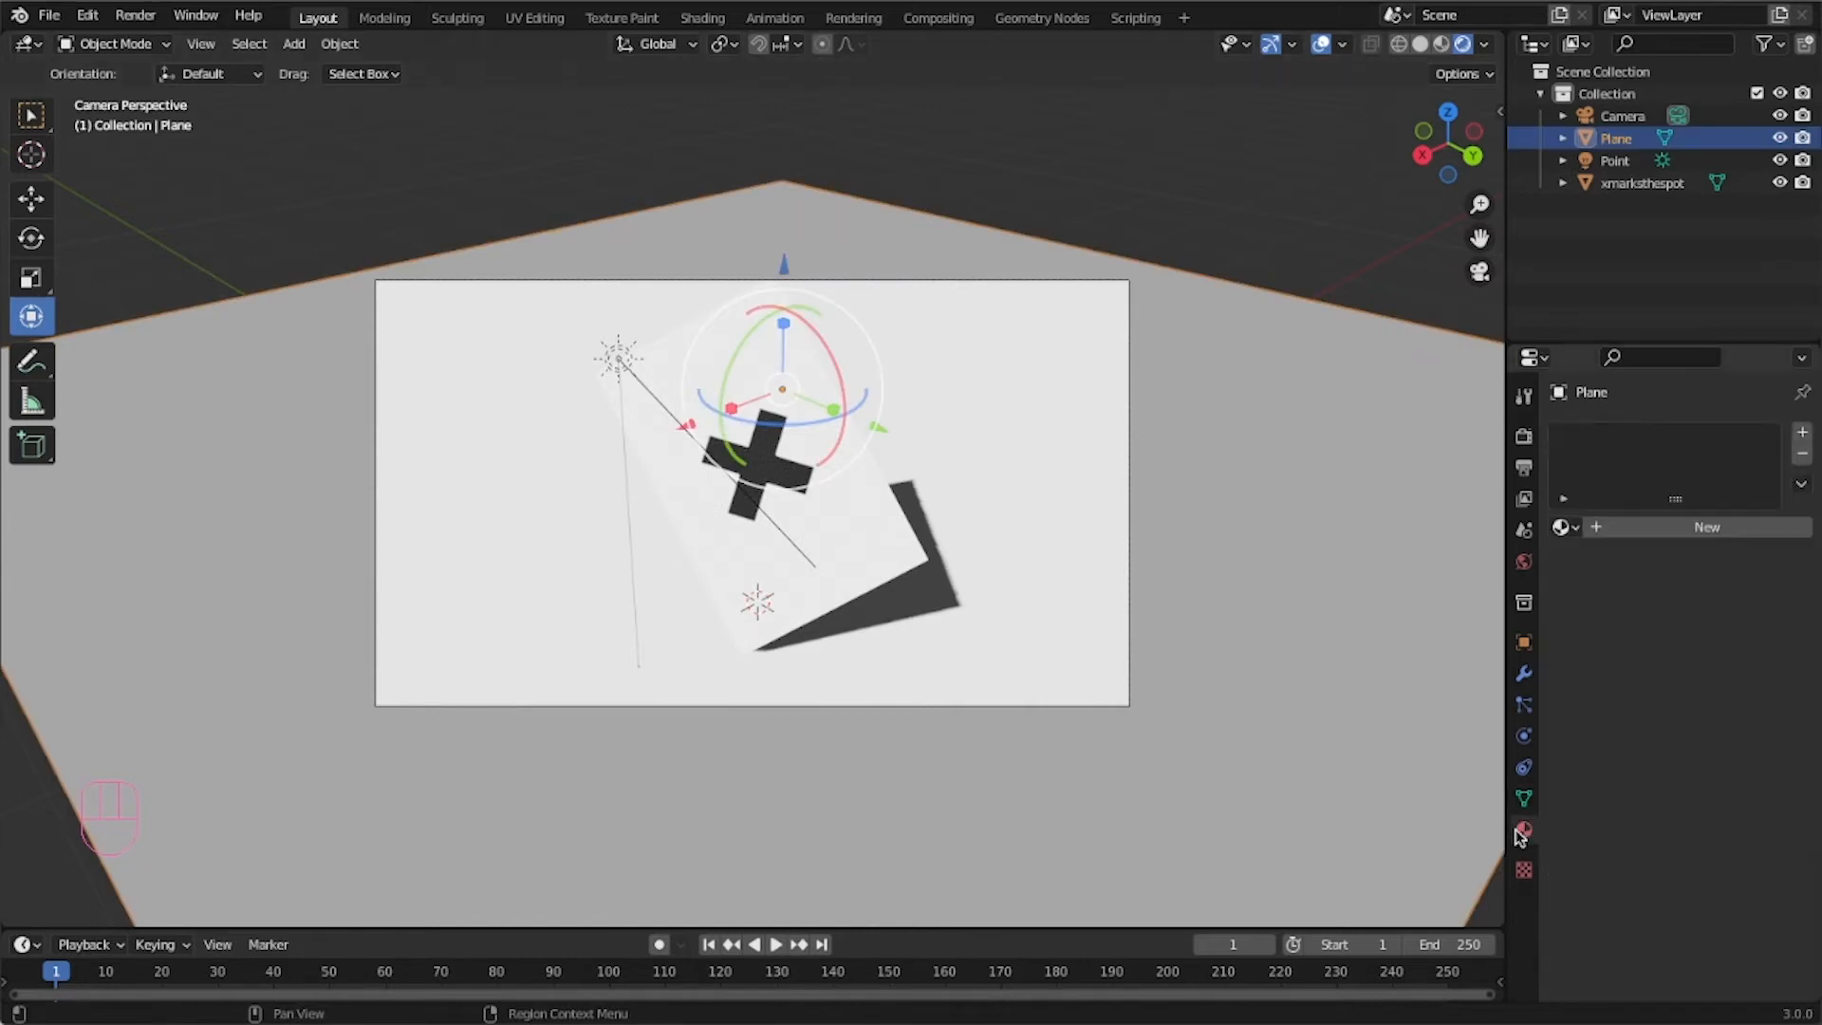
click(1656, 528)
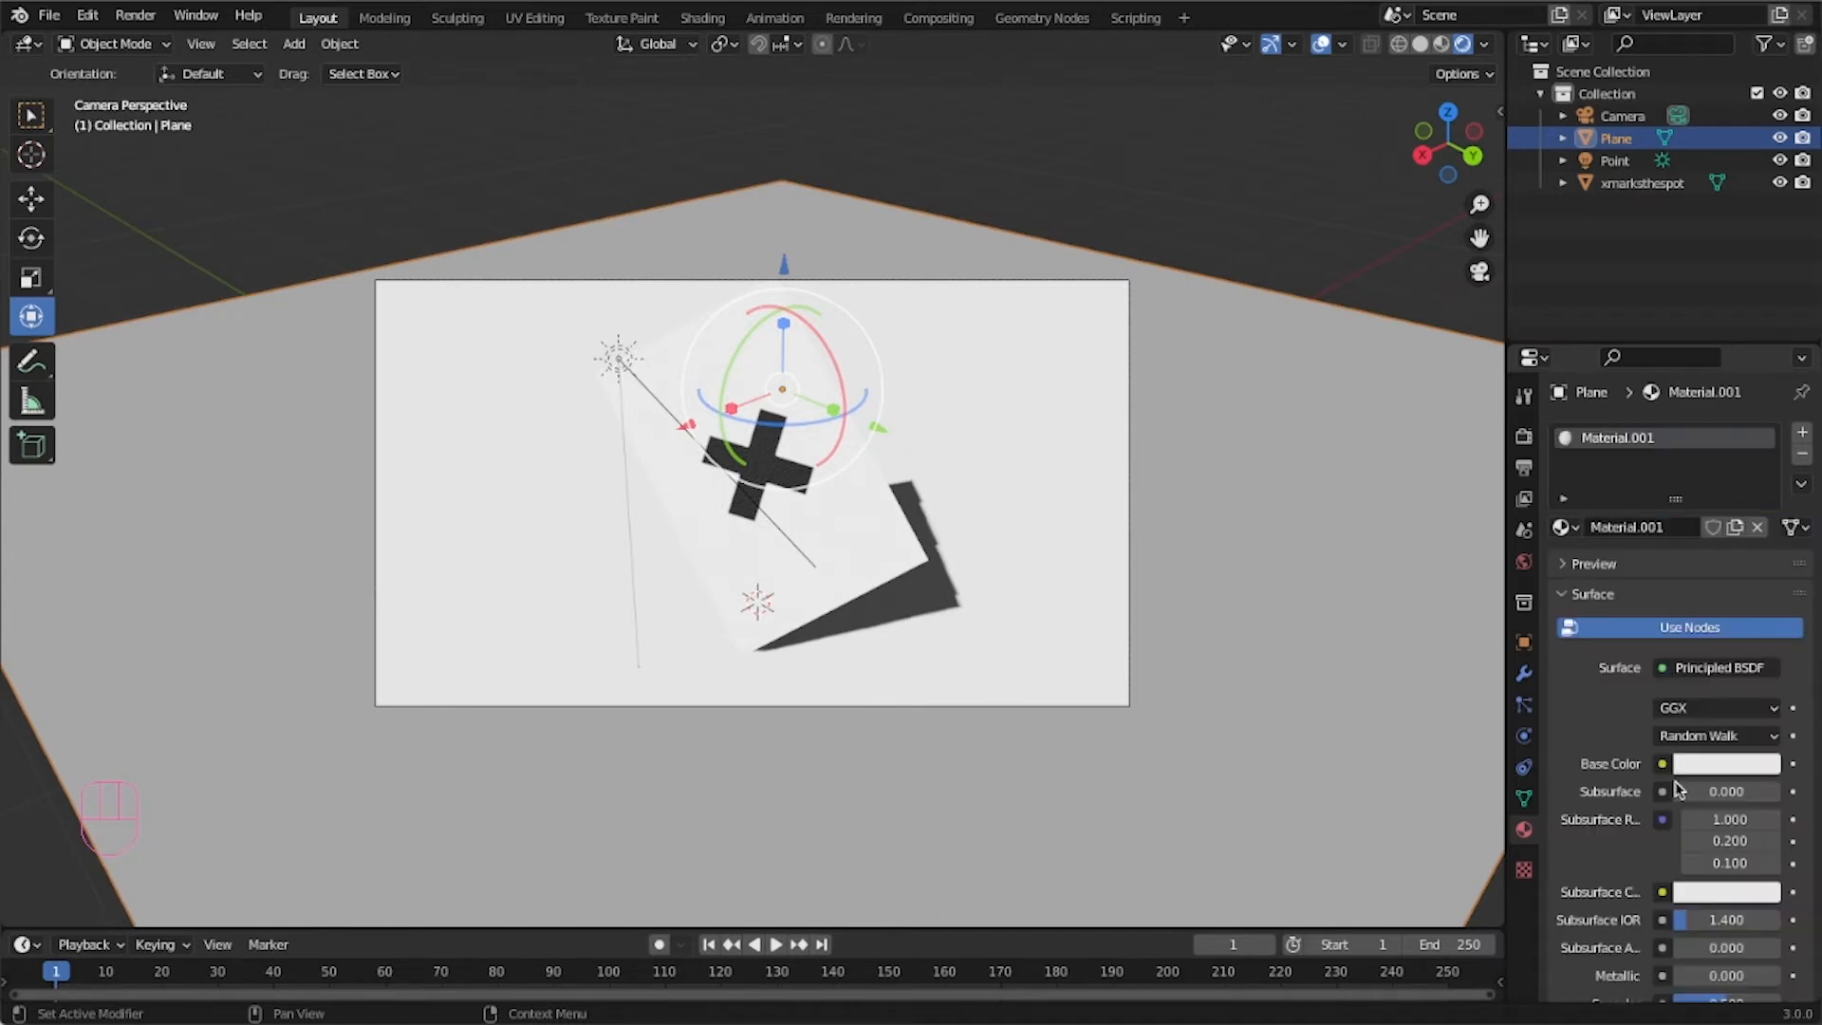
scroll(1659, 795, down, 3)
scroll(1632, 698, down, 2)
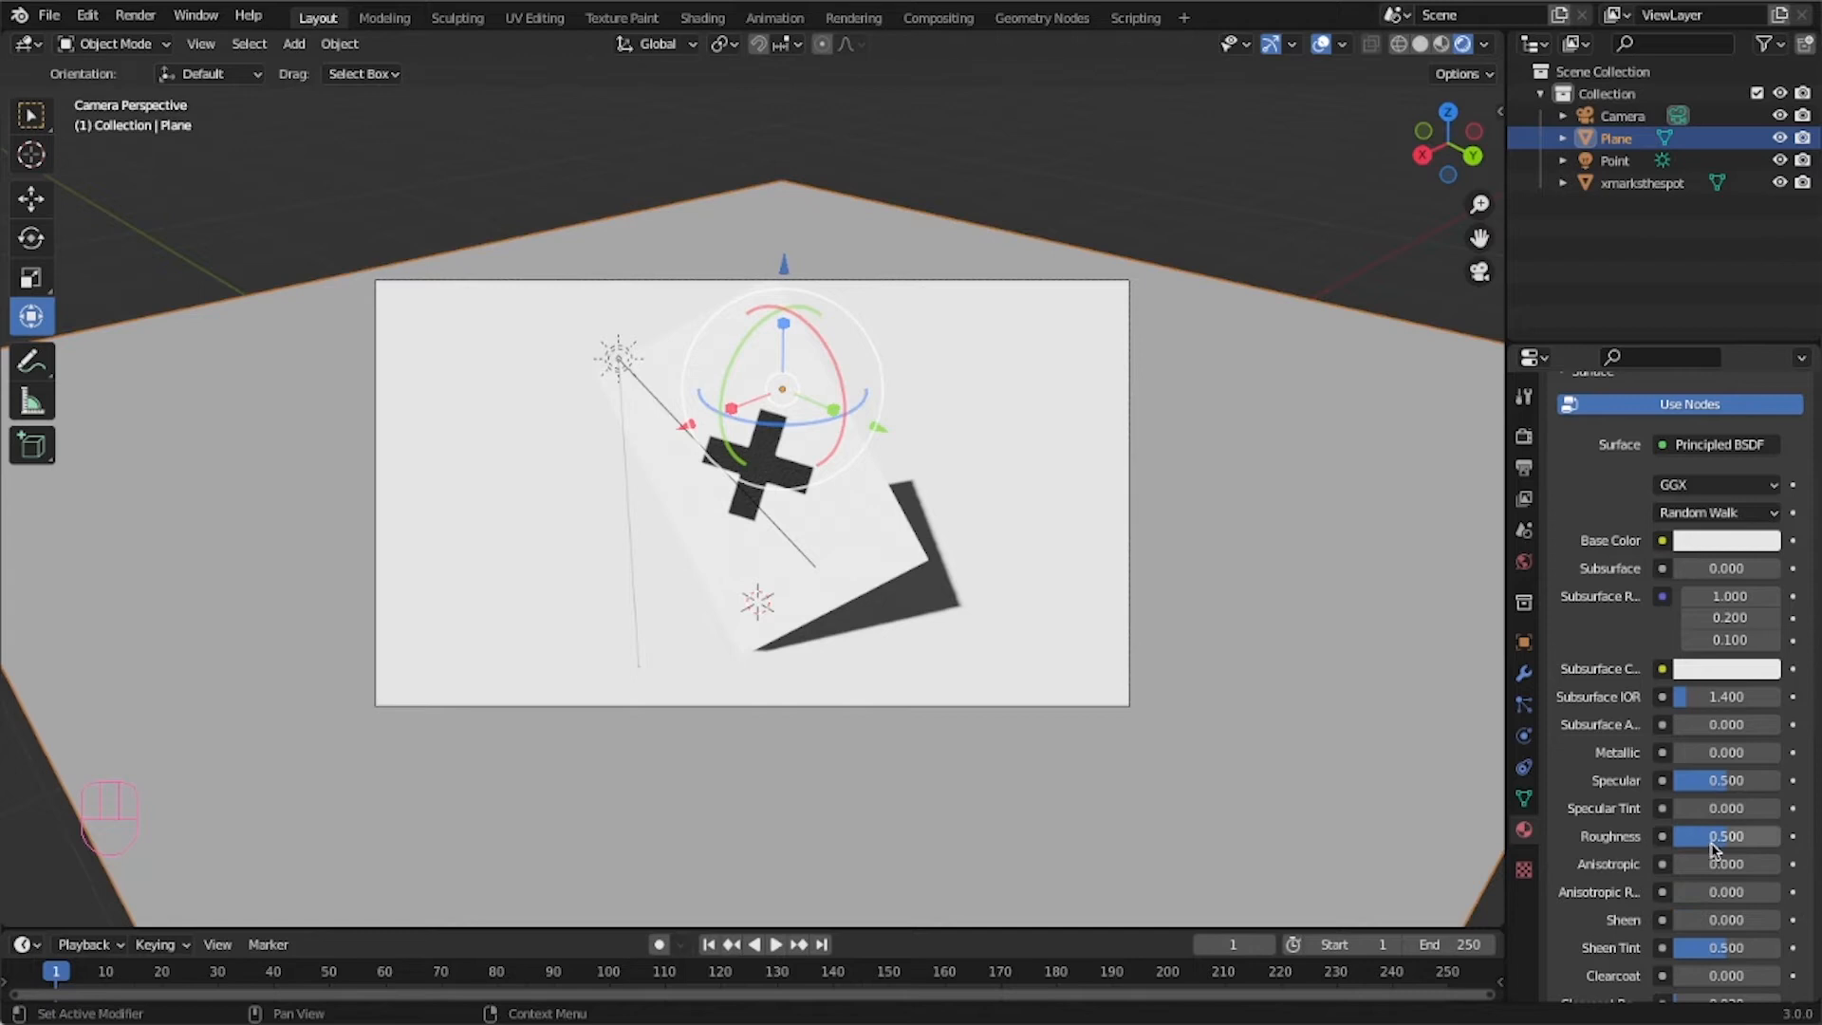
Set the ground material's Roughness to 0.851 and change its base color to grey.
drag(1704, 837, 1714, 780)
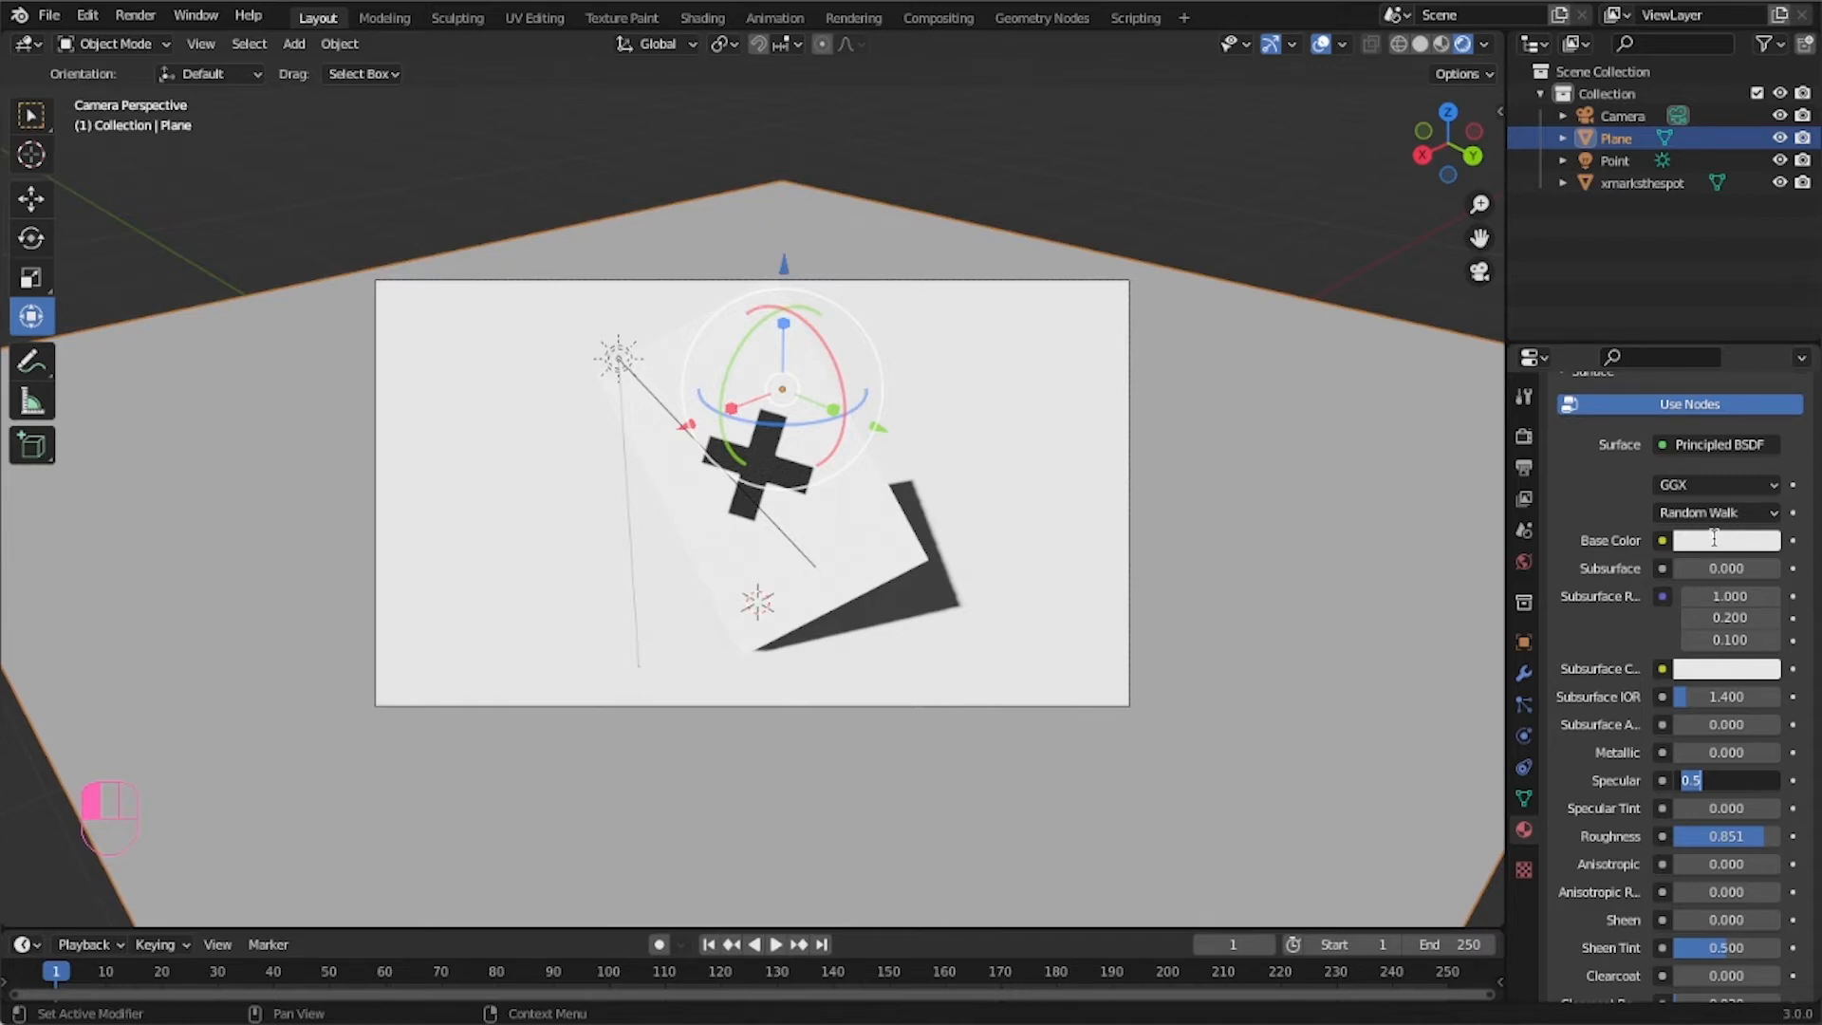
click(1713, 539)
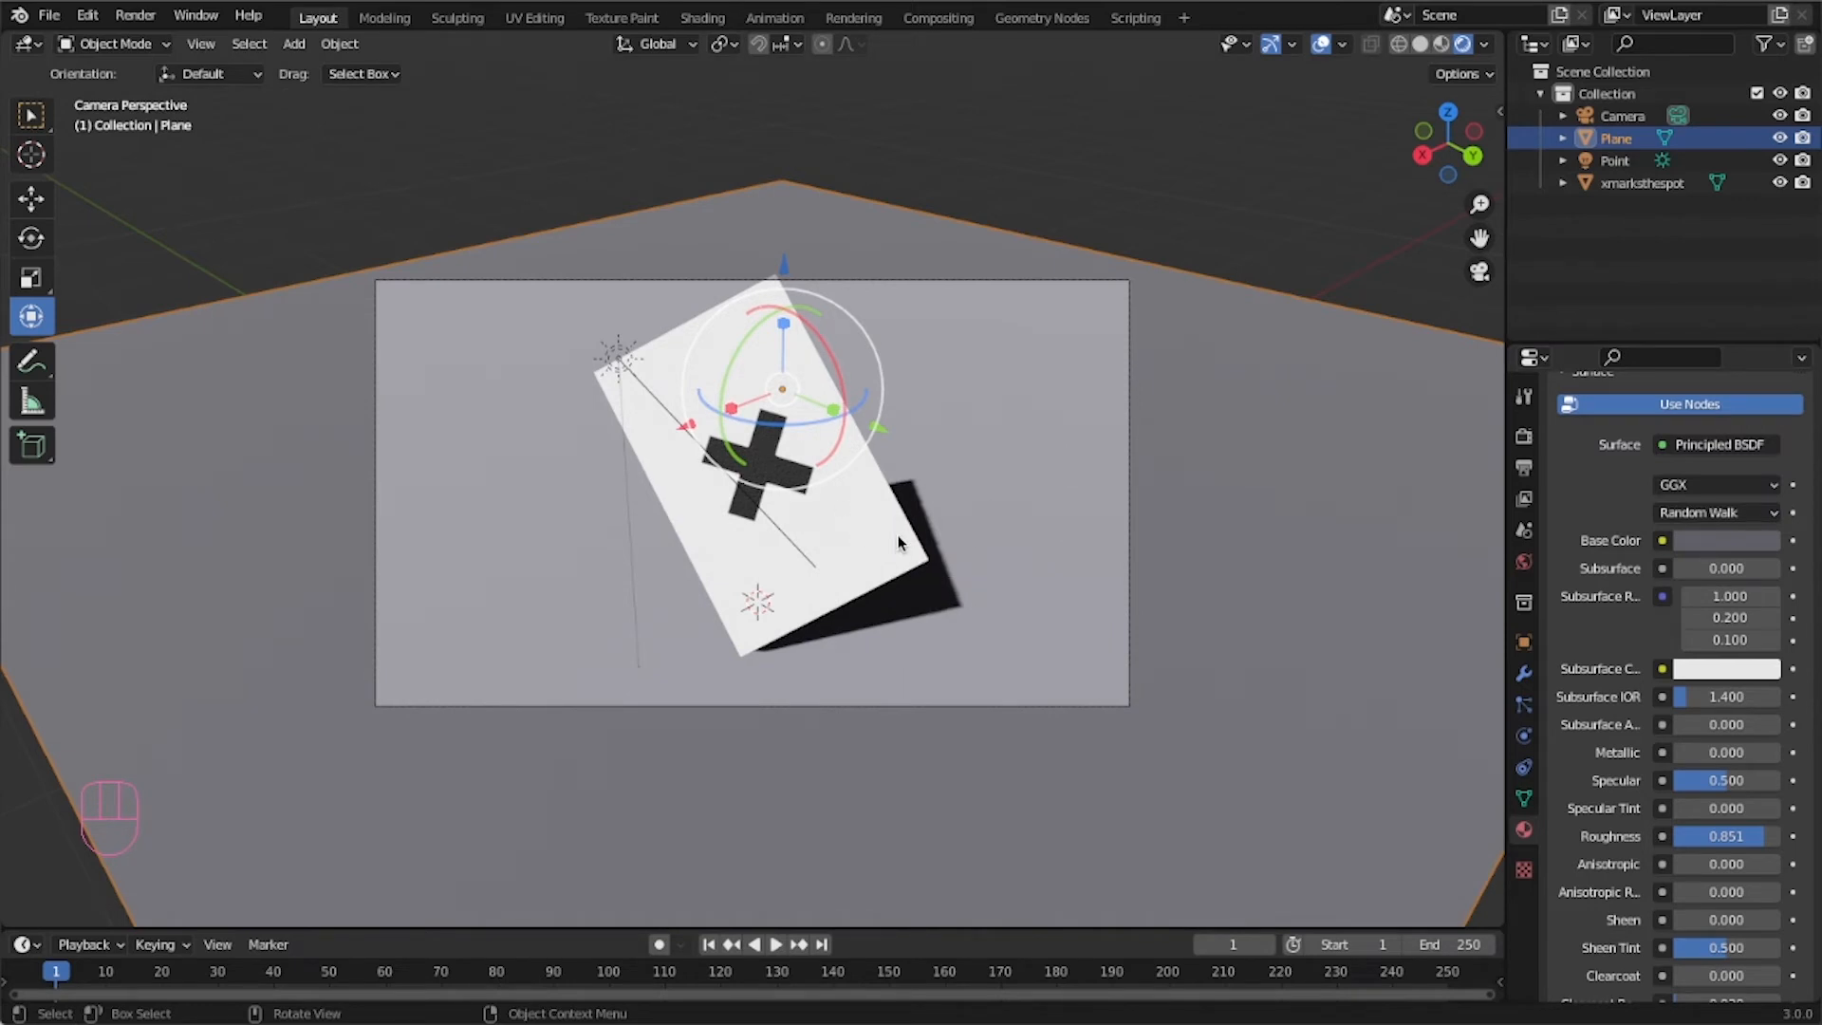
Lock the camera to the viewport, nudge the camera framing slightly, then unlock it again.
key(n)
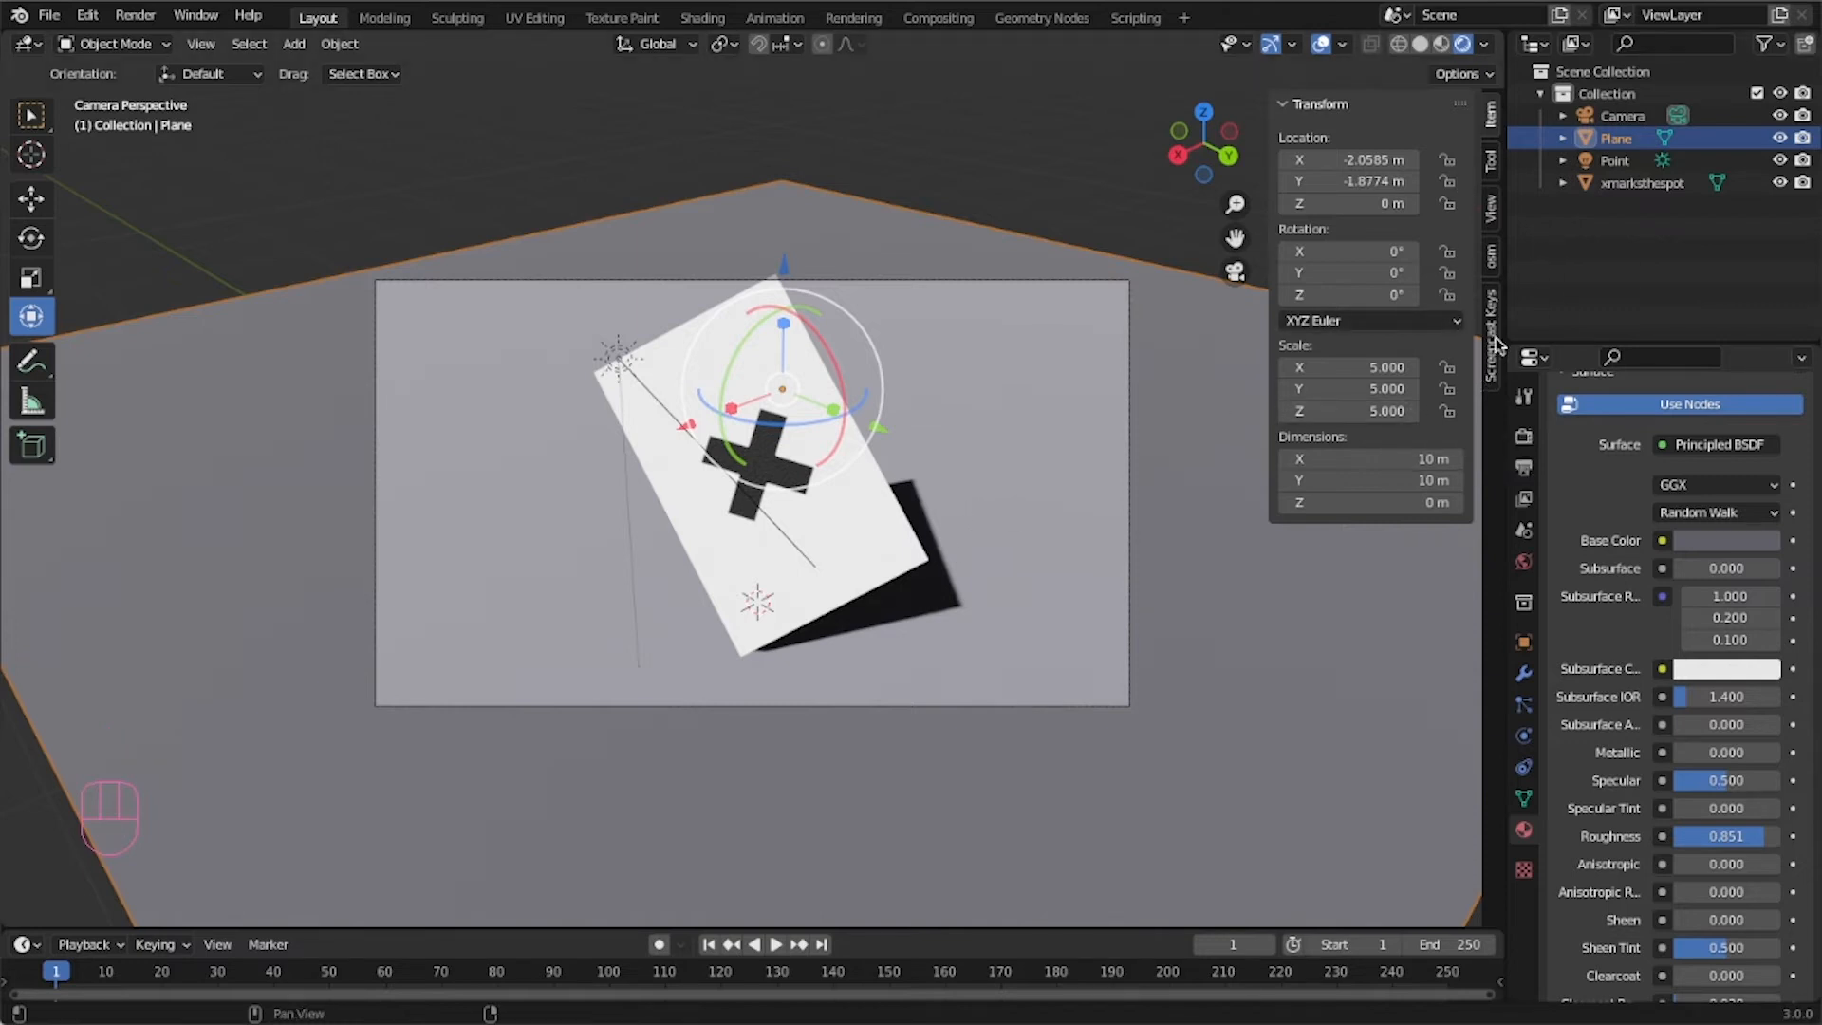
click(1491, 209)
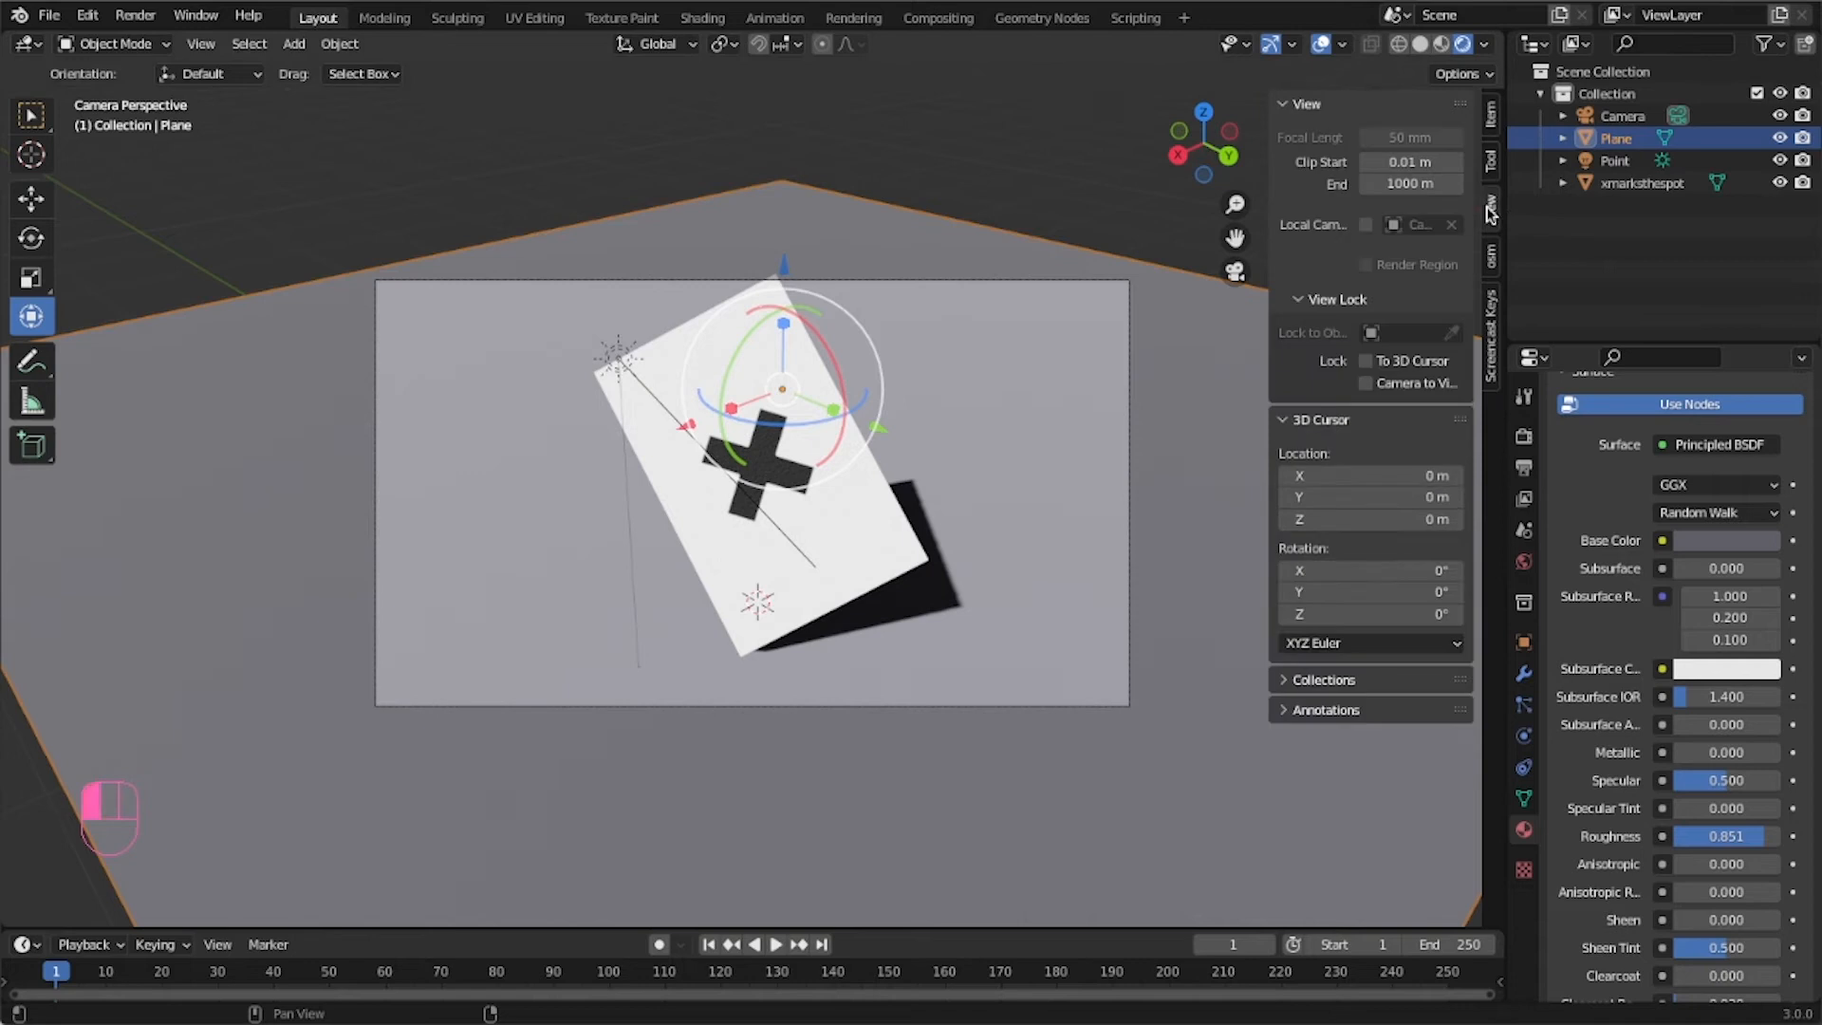
click(1365, 384)
mouse_move(1270, 394)
mouse_down()
mouse_move(1181, 394)
mouse_move(1275, 367)
mouse_up()
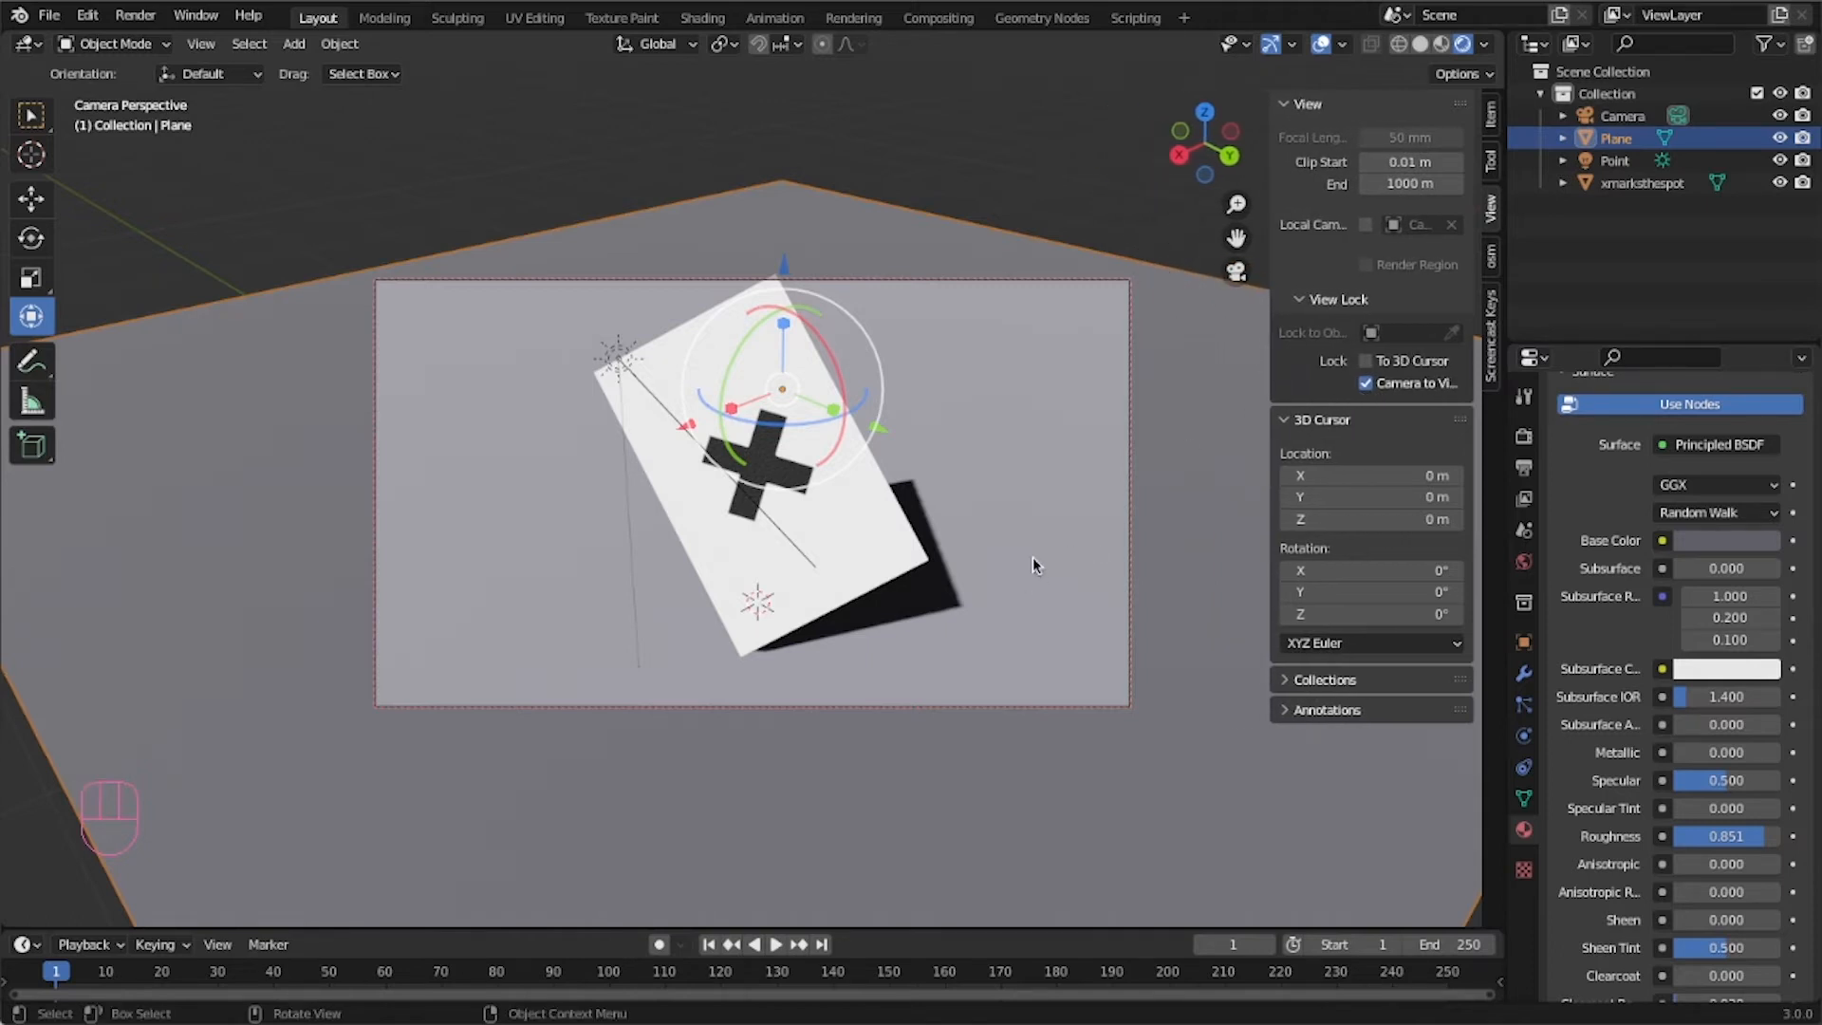
mouse_move(979, 618)
middle_down()
mouse_move(959, 591)
mouse_move(940, 622)
mouse_move(993, 626)
middle_up()
click(1146, 831)
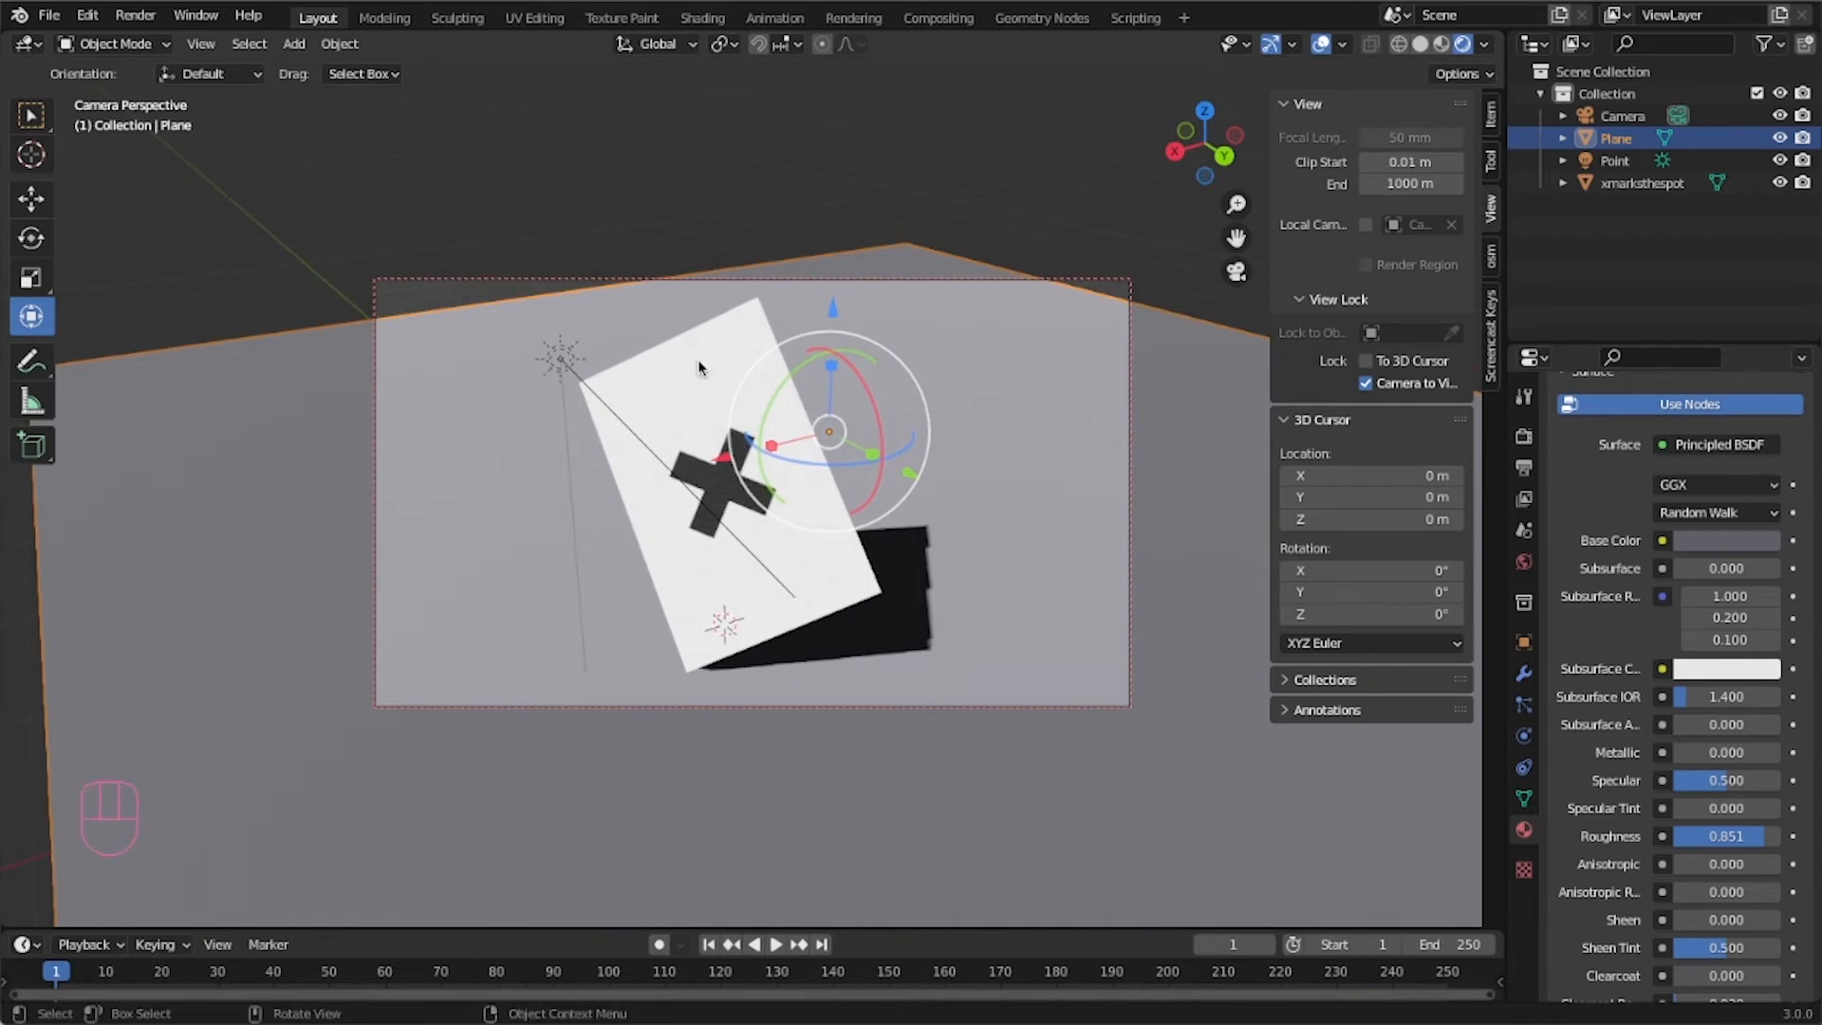
click(1366, 384)
Move the ground plane along the Y axis and scale it up to fill the camera frame.
key(g)
key(y)
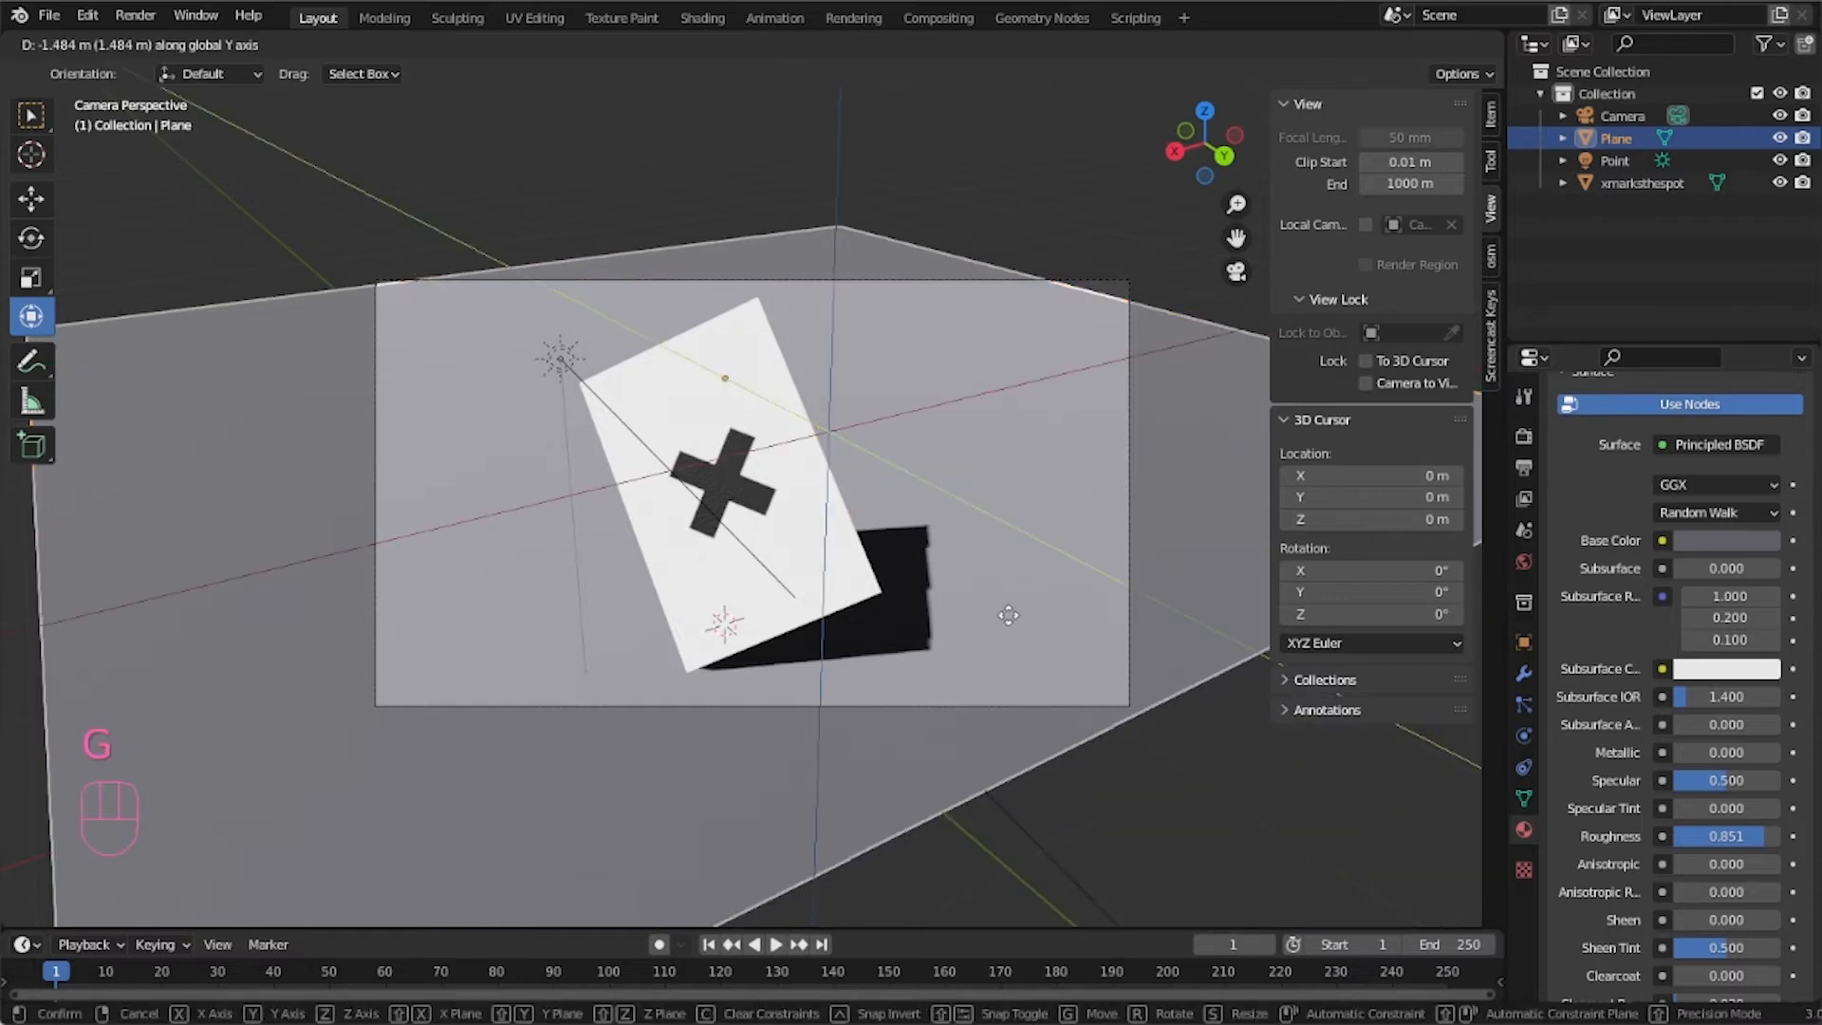
click(976, 622)
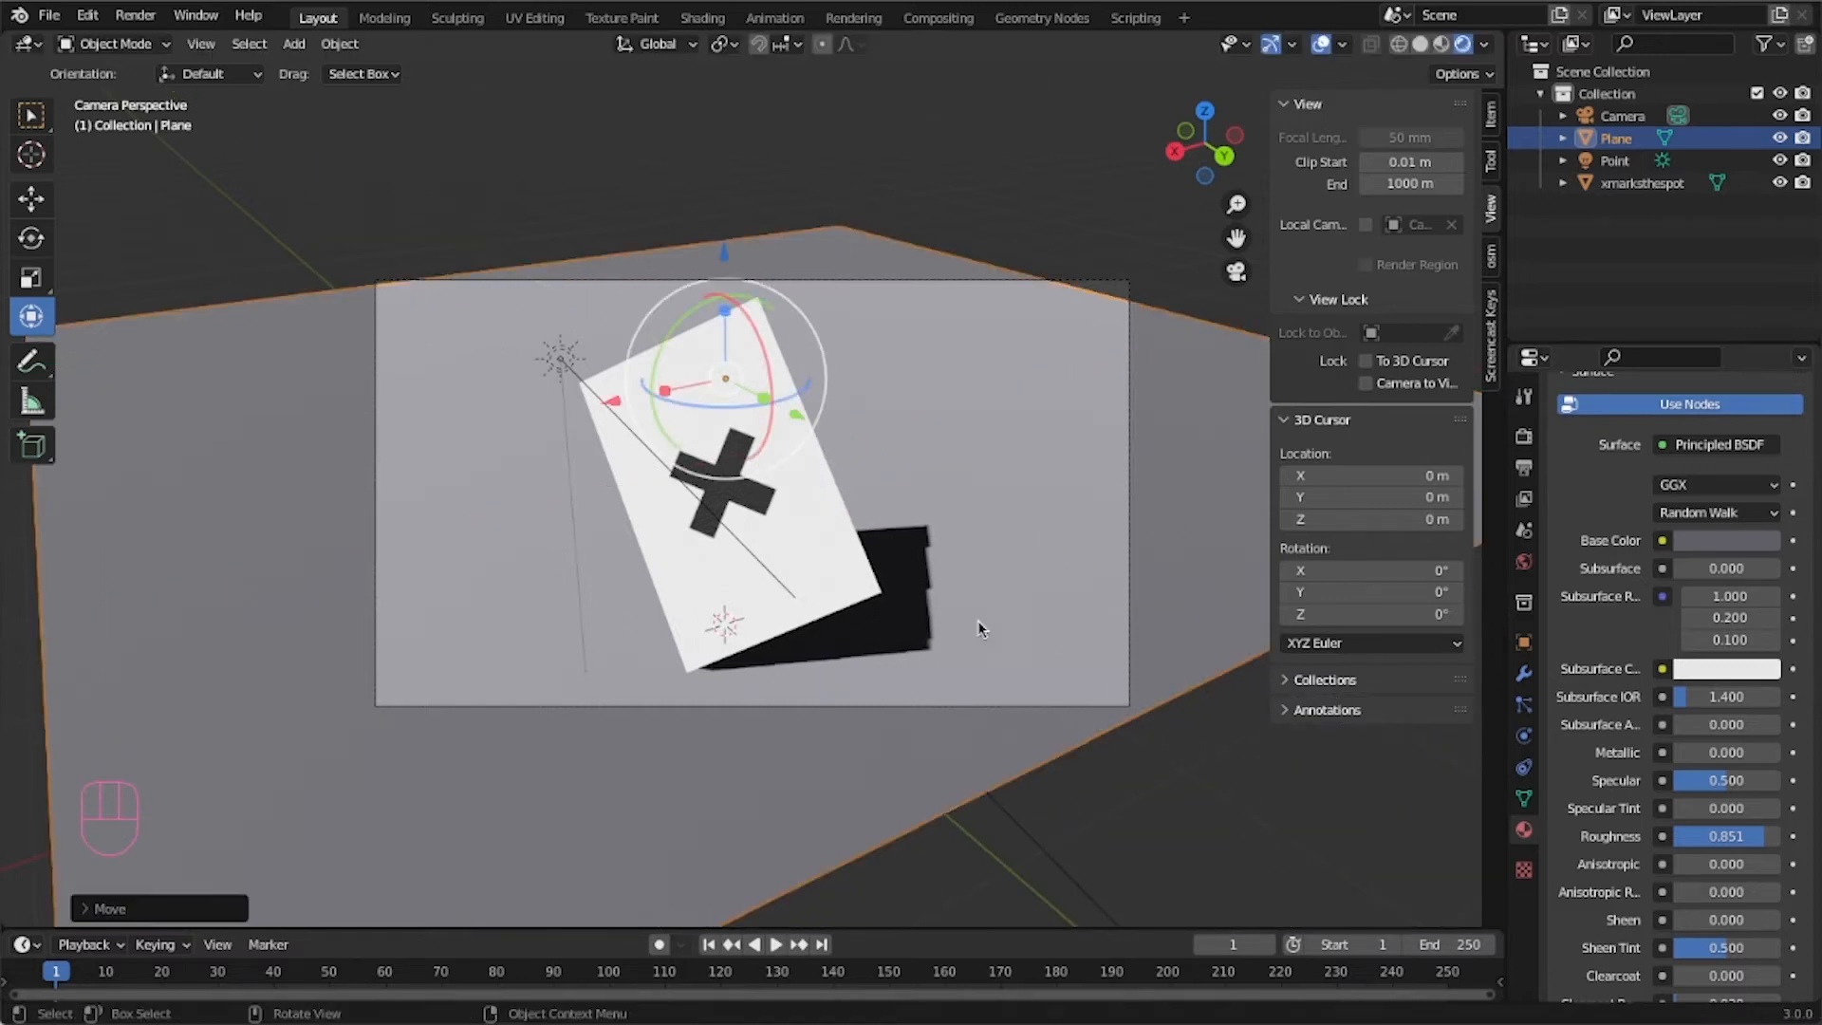
key(s)
click(903, 593)
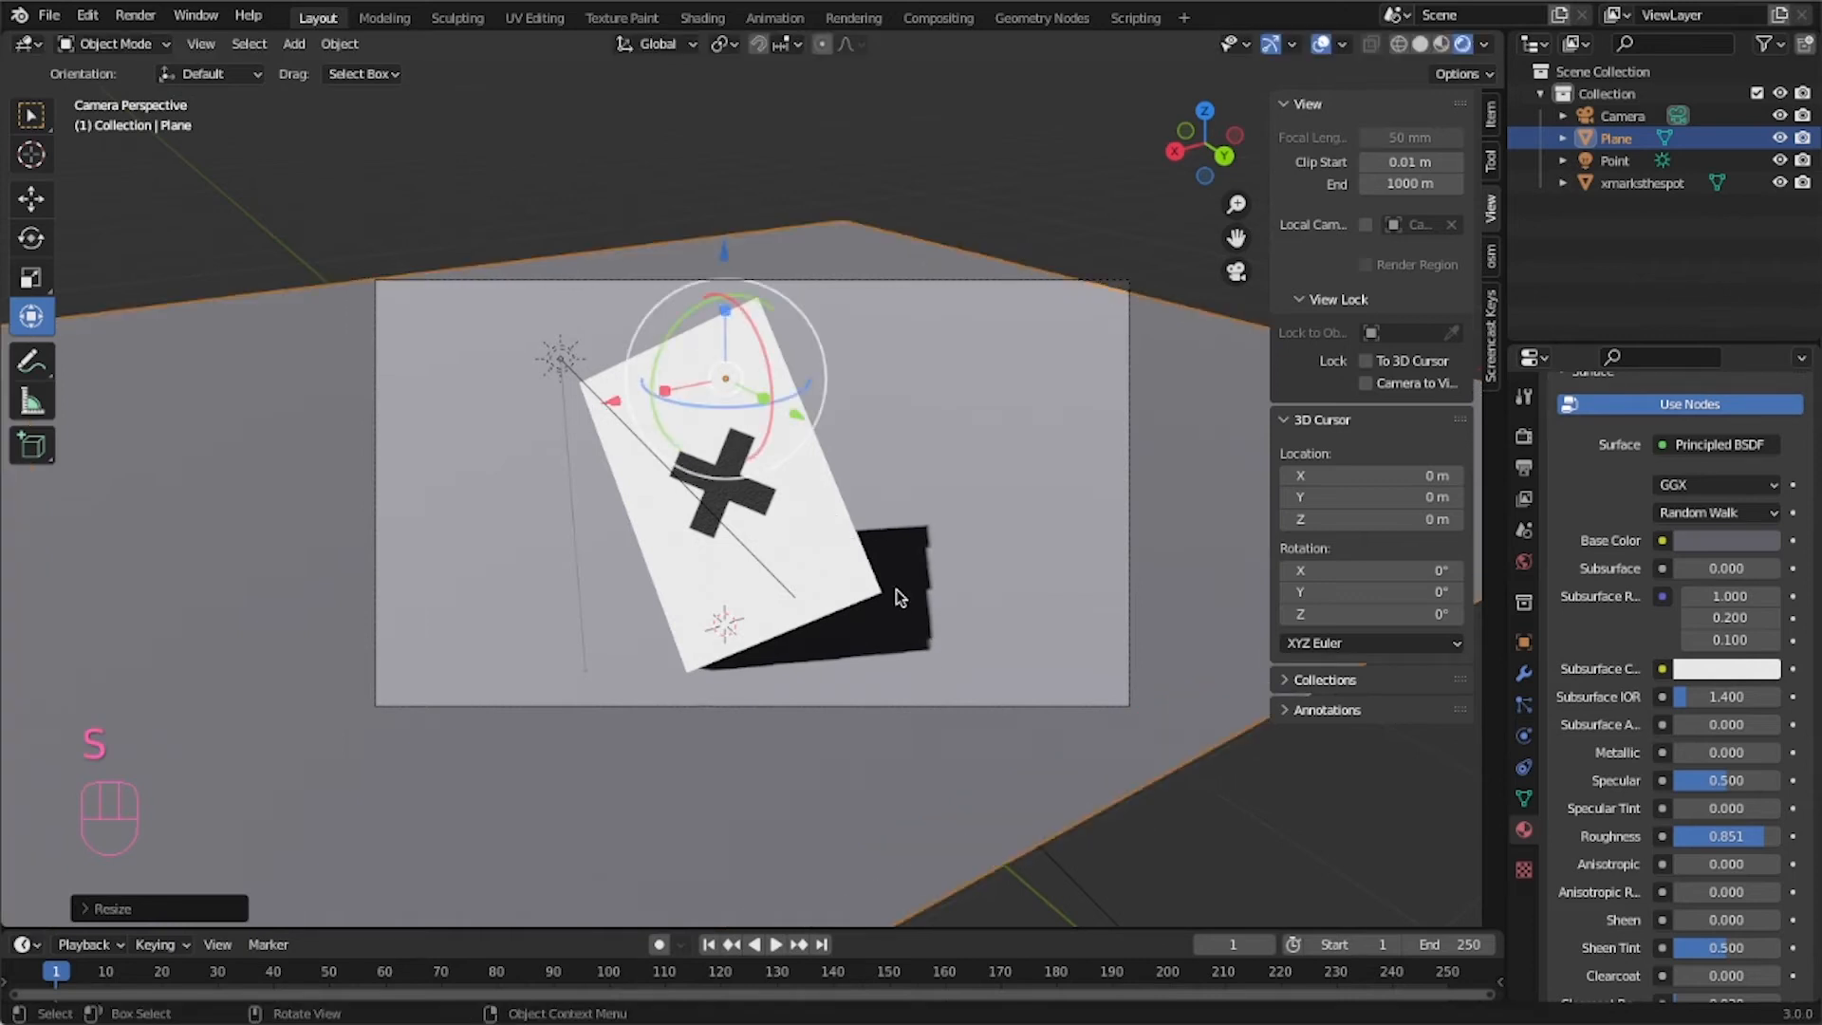
Shift the ground plane along the X axis and deselect it.
key(g)
key(x)
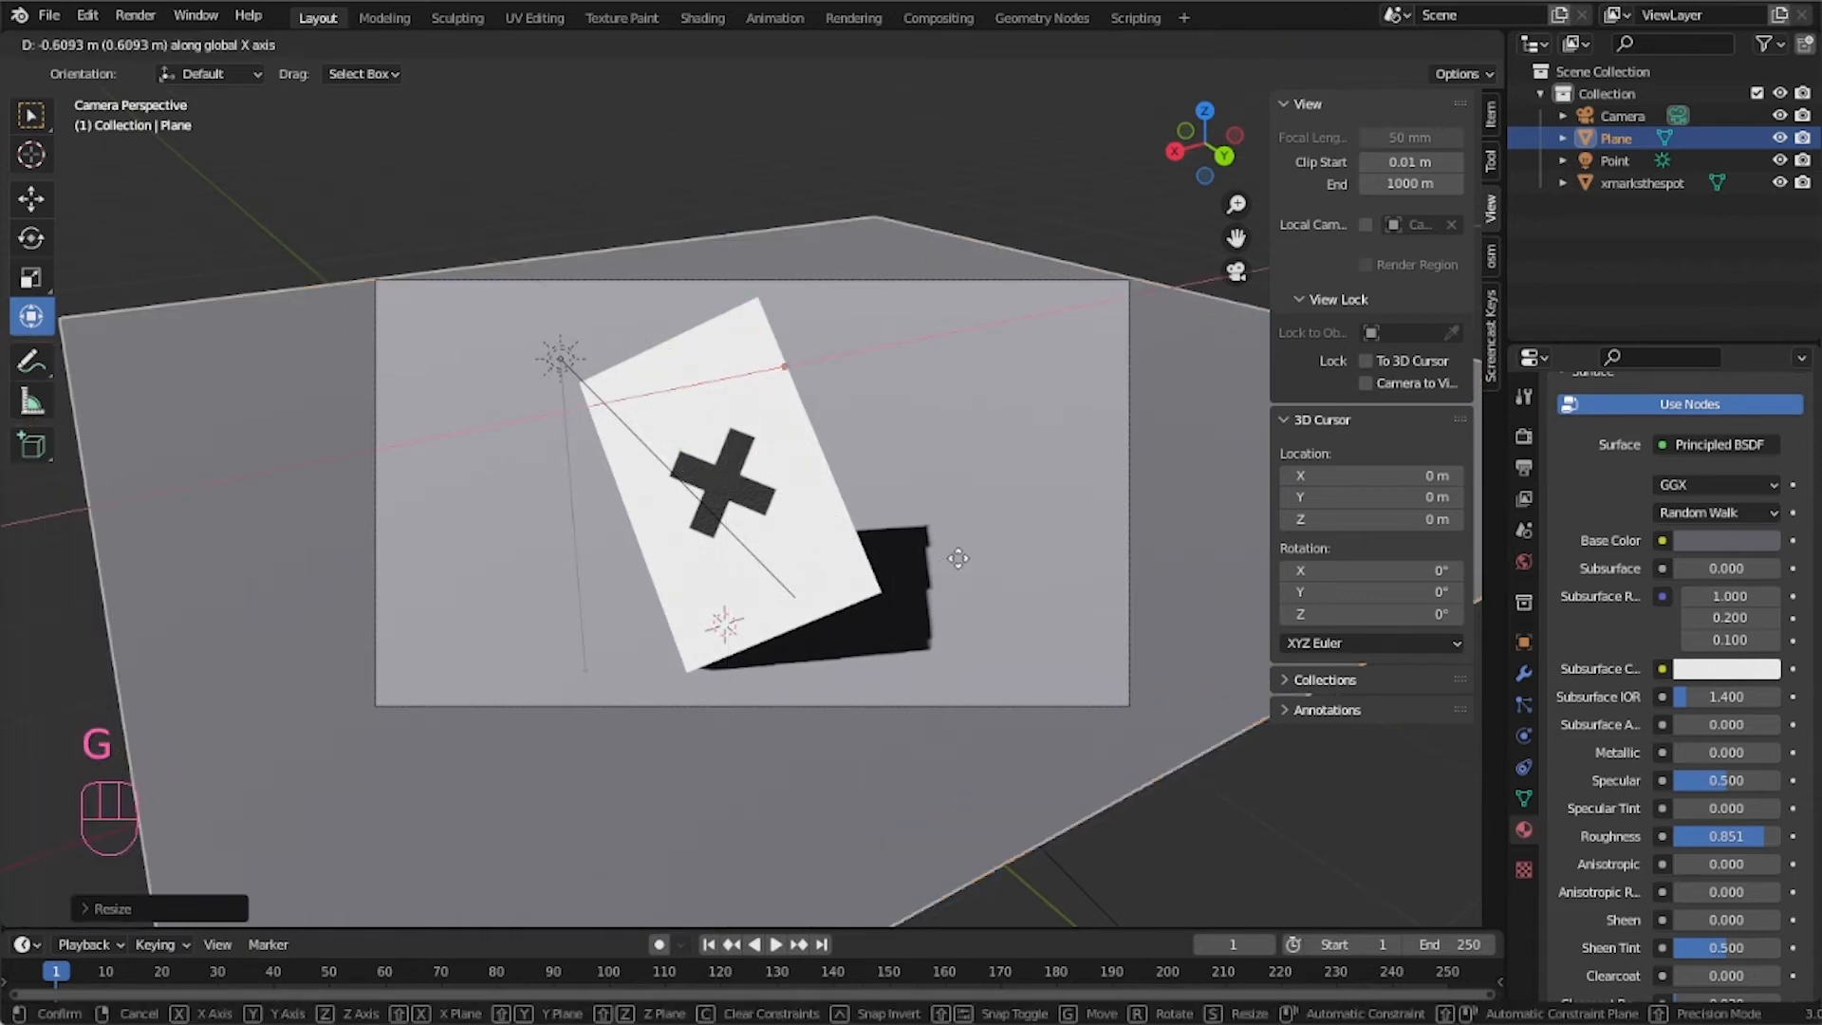
click(945, 560)
click(697, 155)
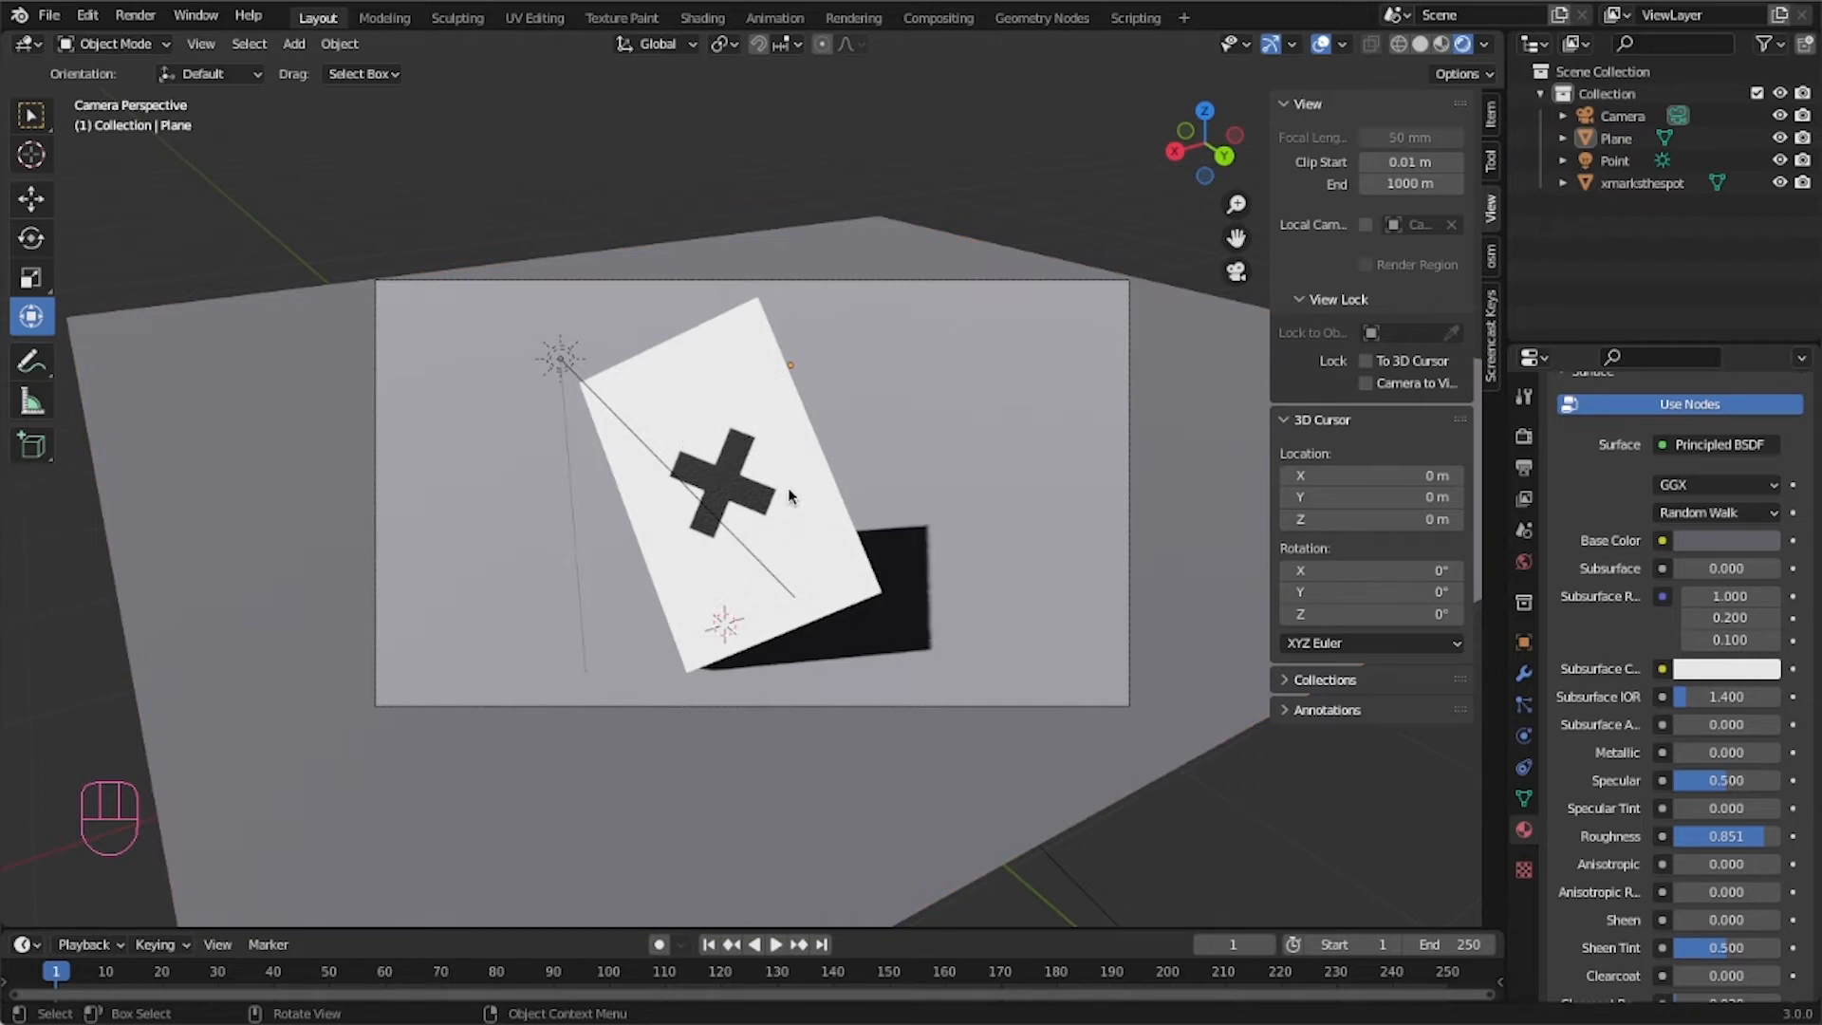
Render an image from the camera and inspect the result up close before closing the render window.
click(155, 17)
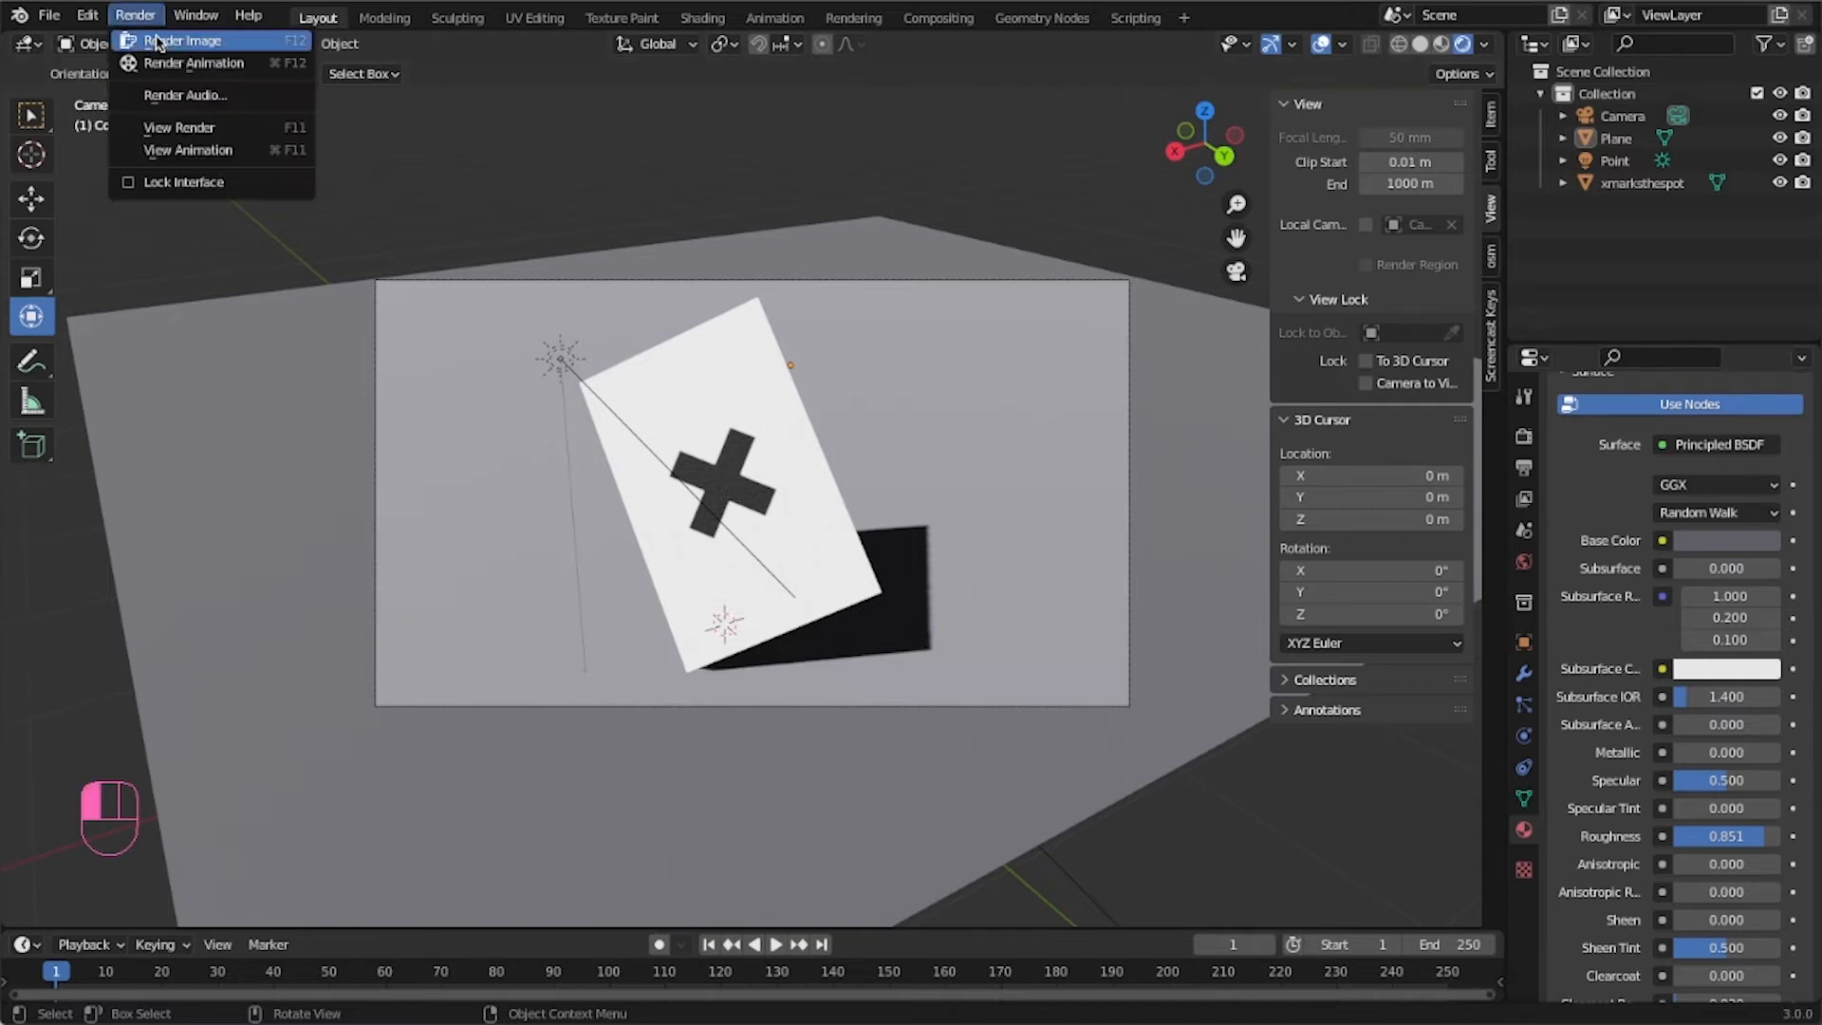
click(158, 43)
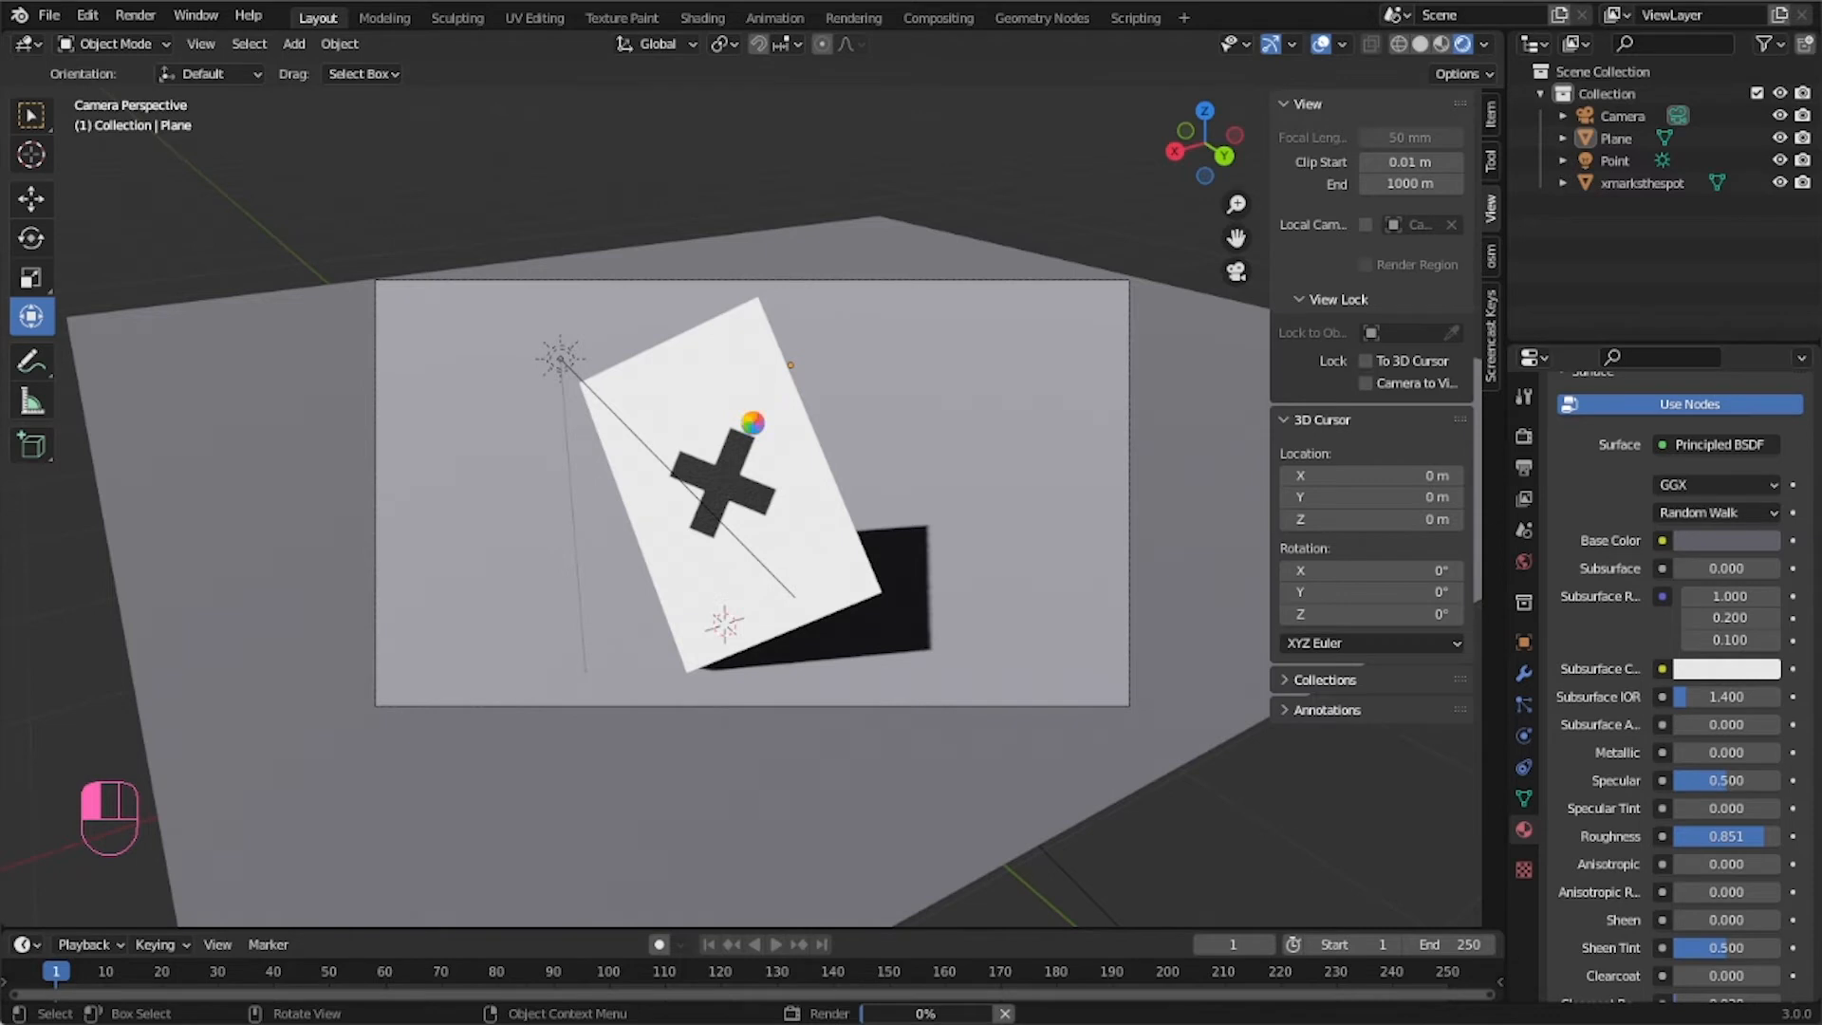
key(Home)
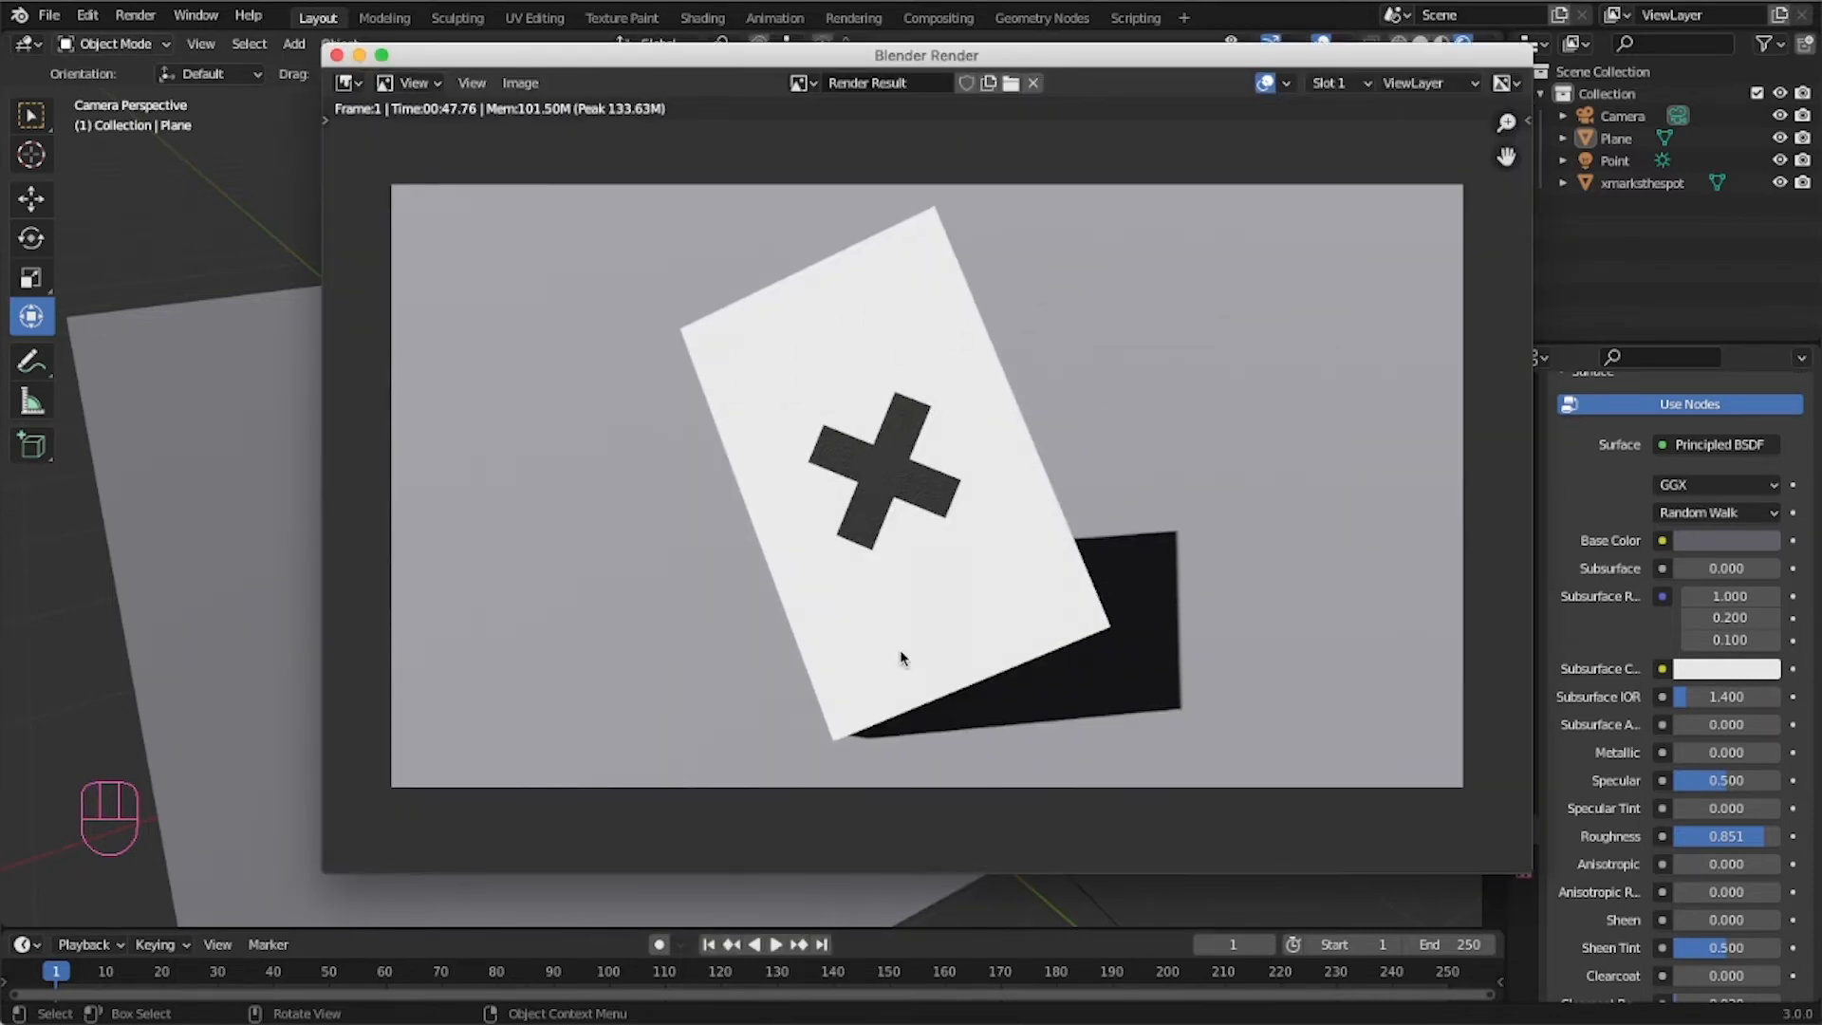
scroll(863, 640, up, 7)
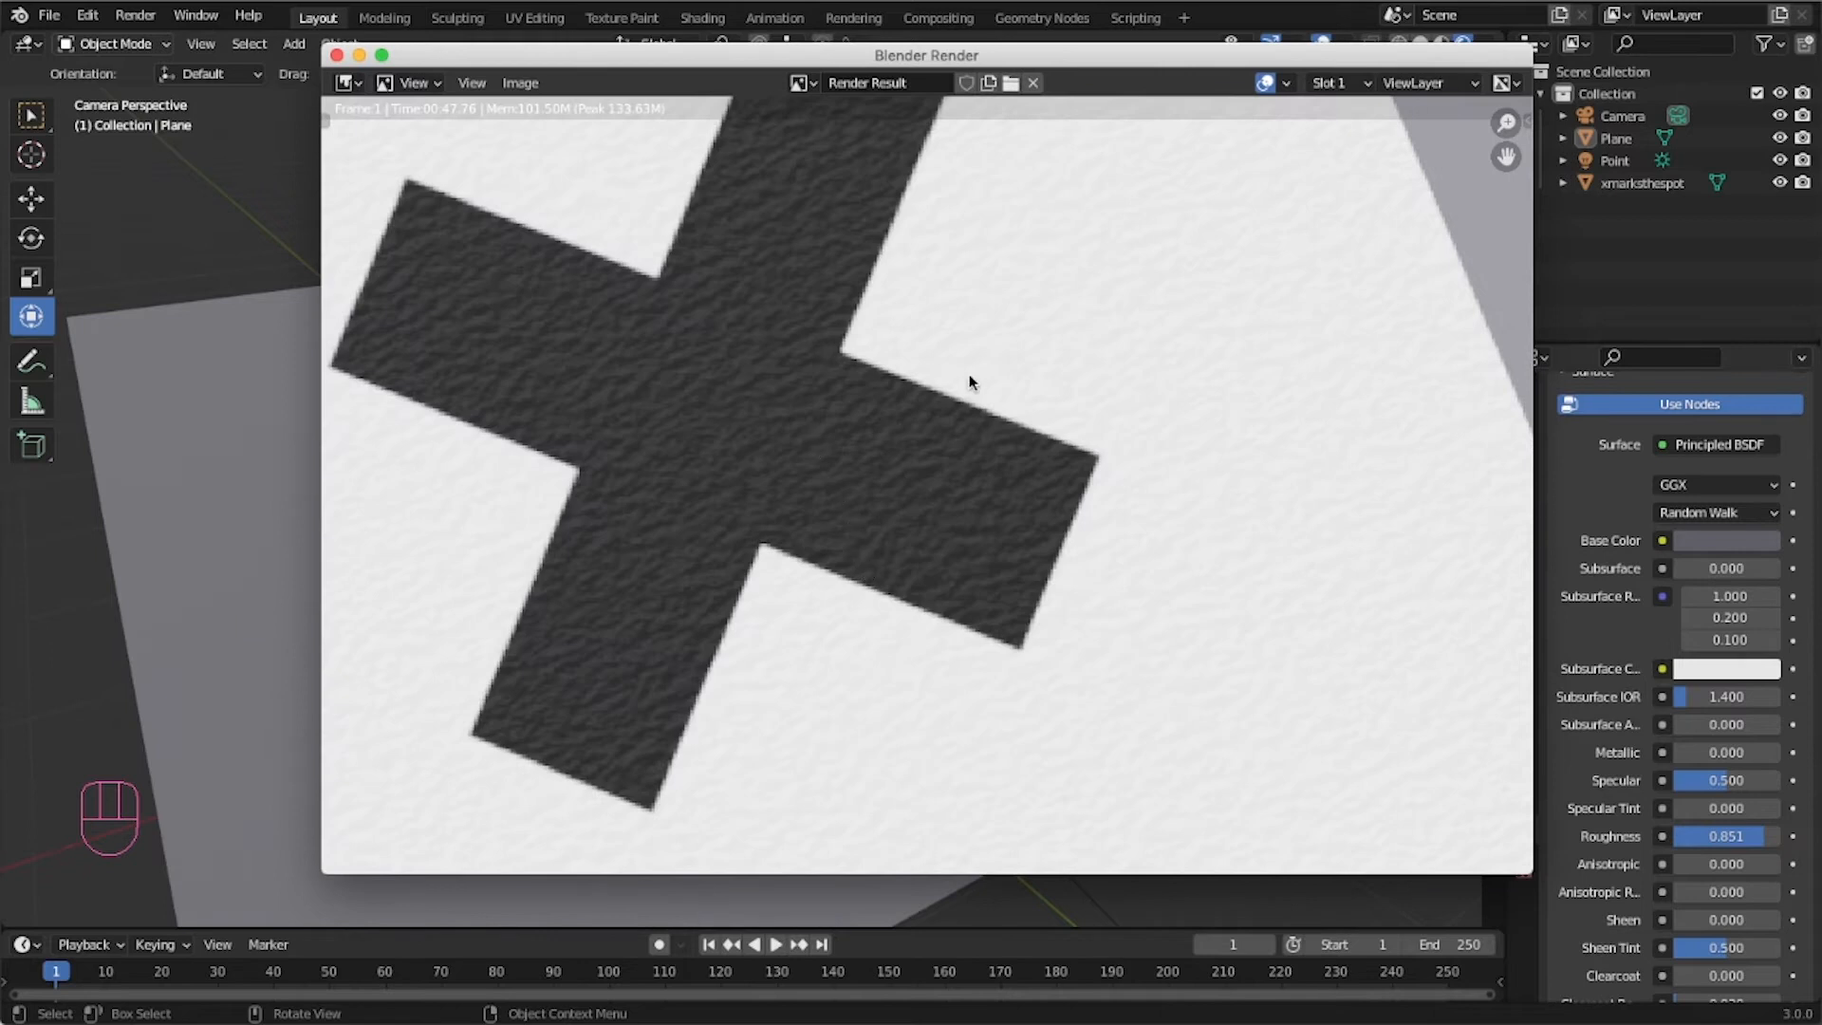
key(F3)
key(F3)
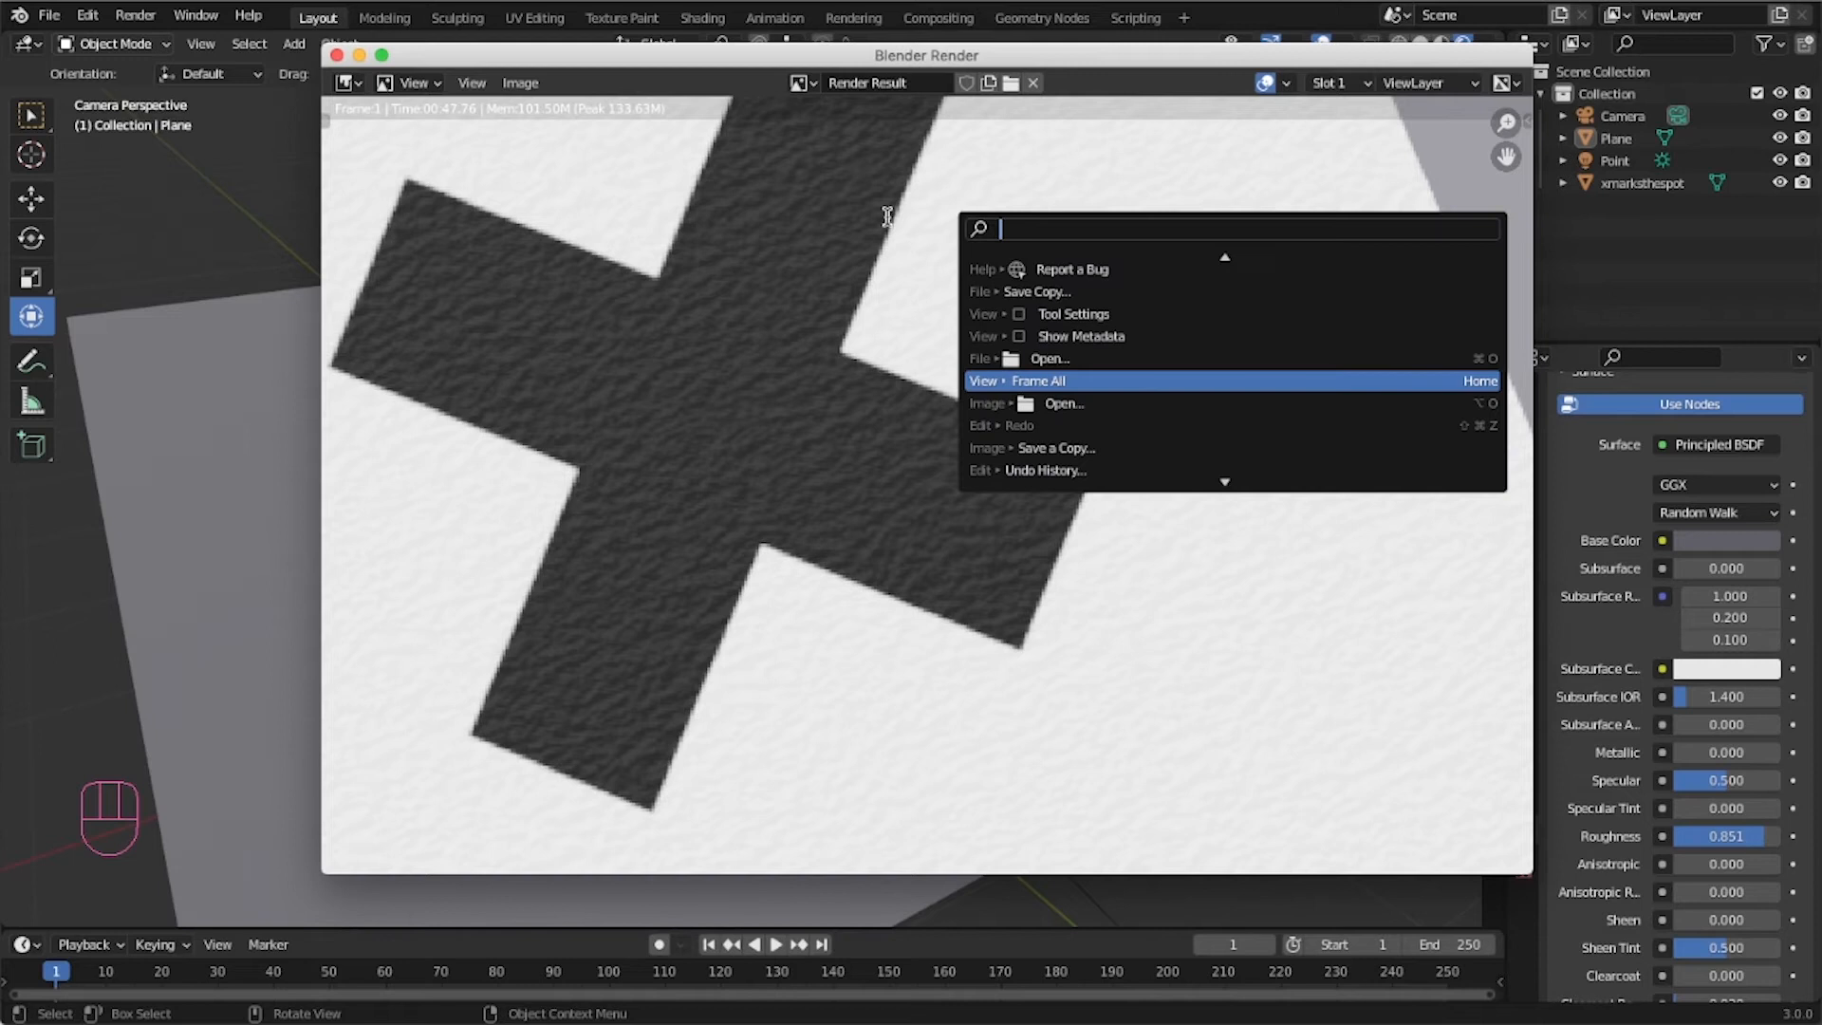
click(858, 207)
drag(1505, 157, 1183, 30)
scroll(976, 306, down, 1)
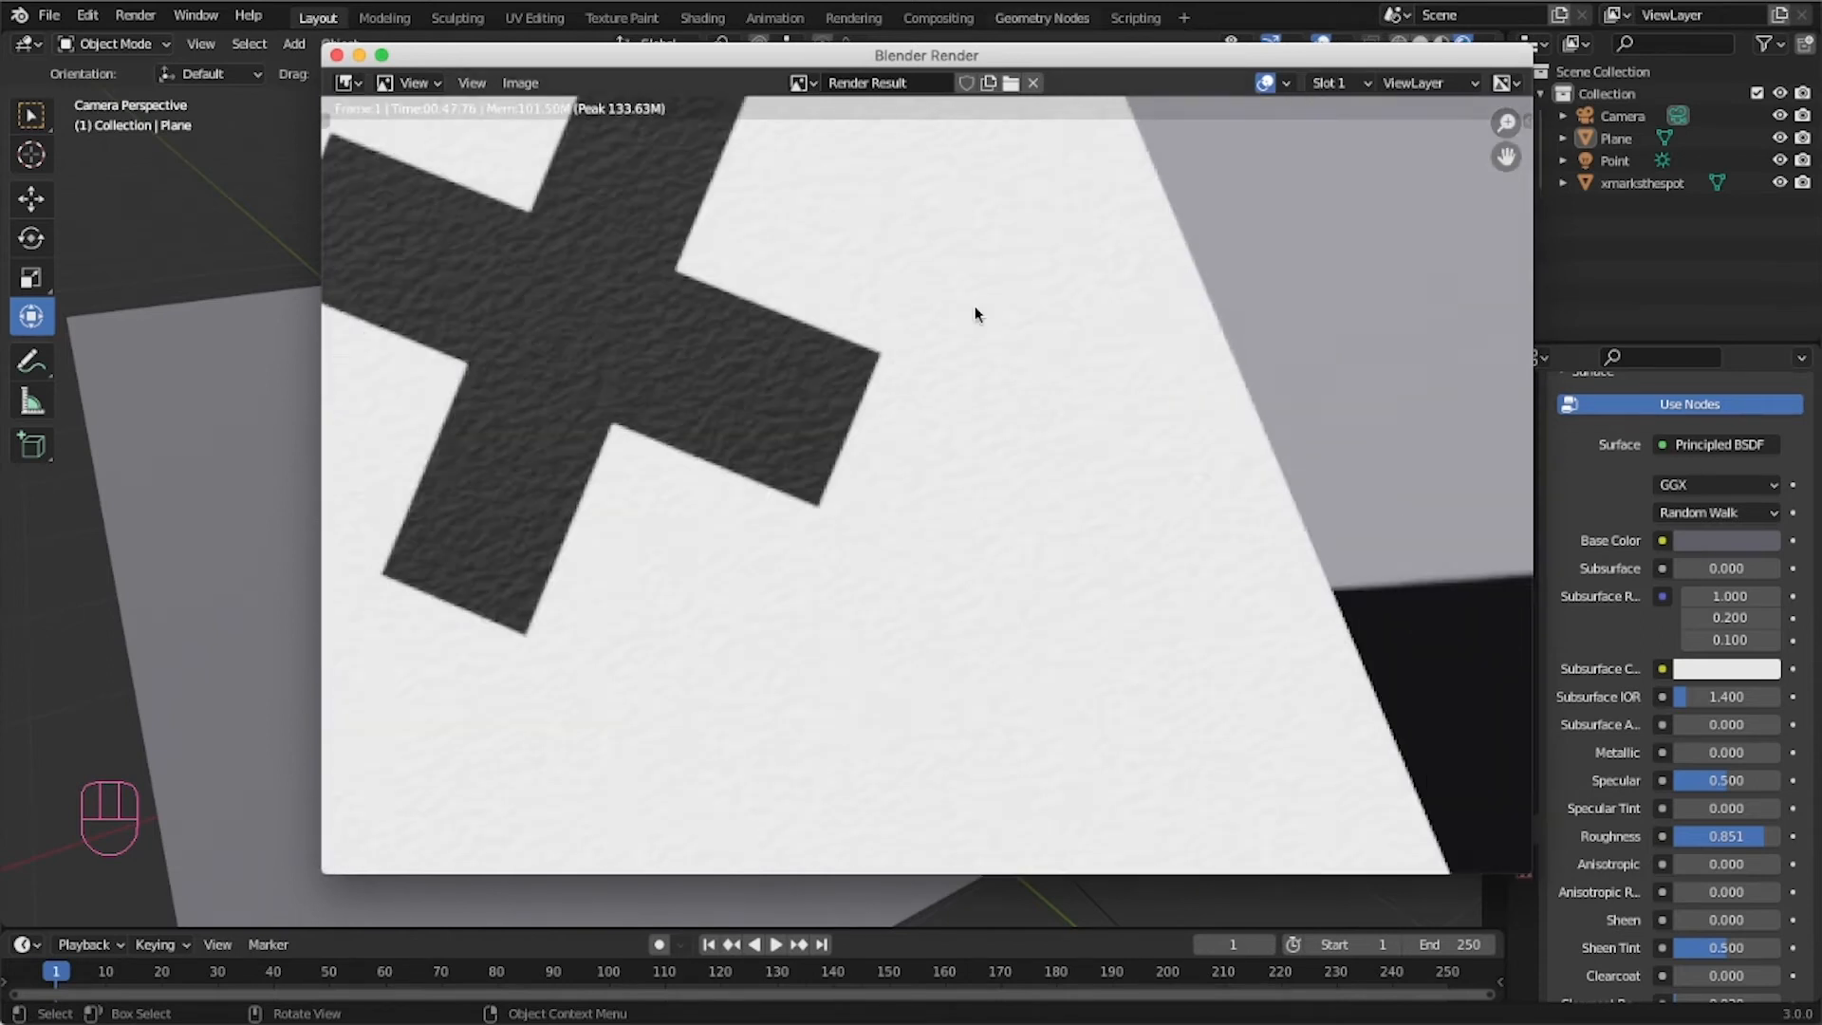
key(Home)
click(337, 54)
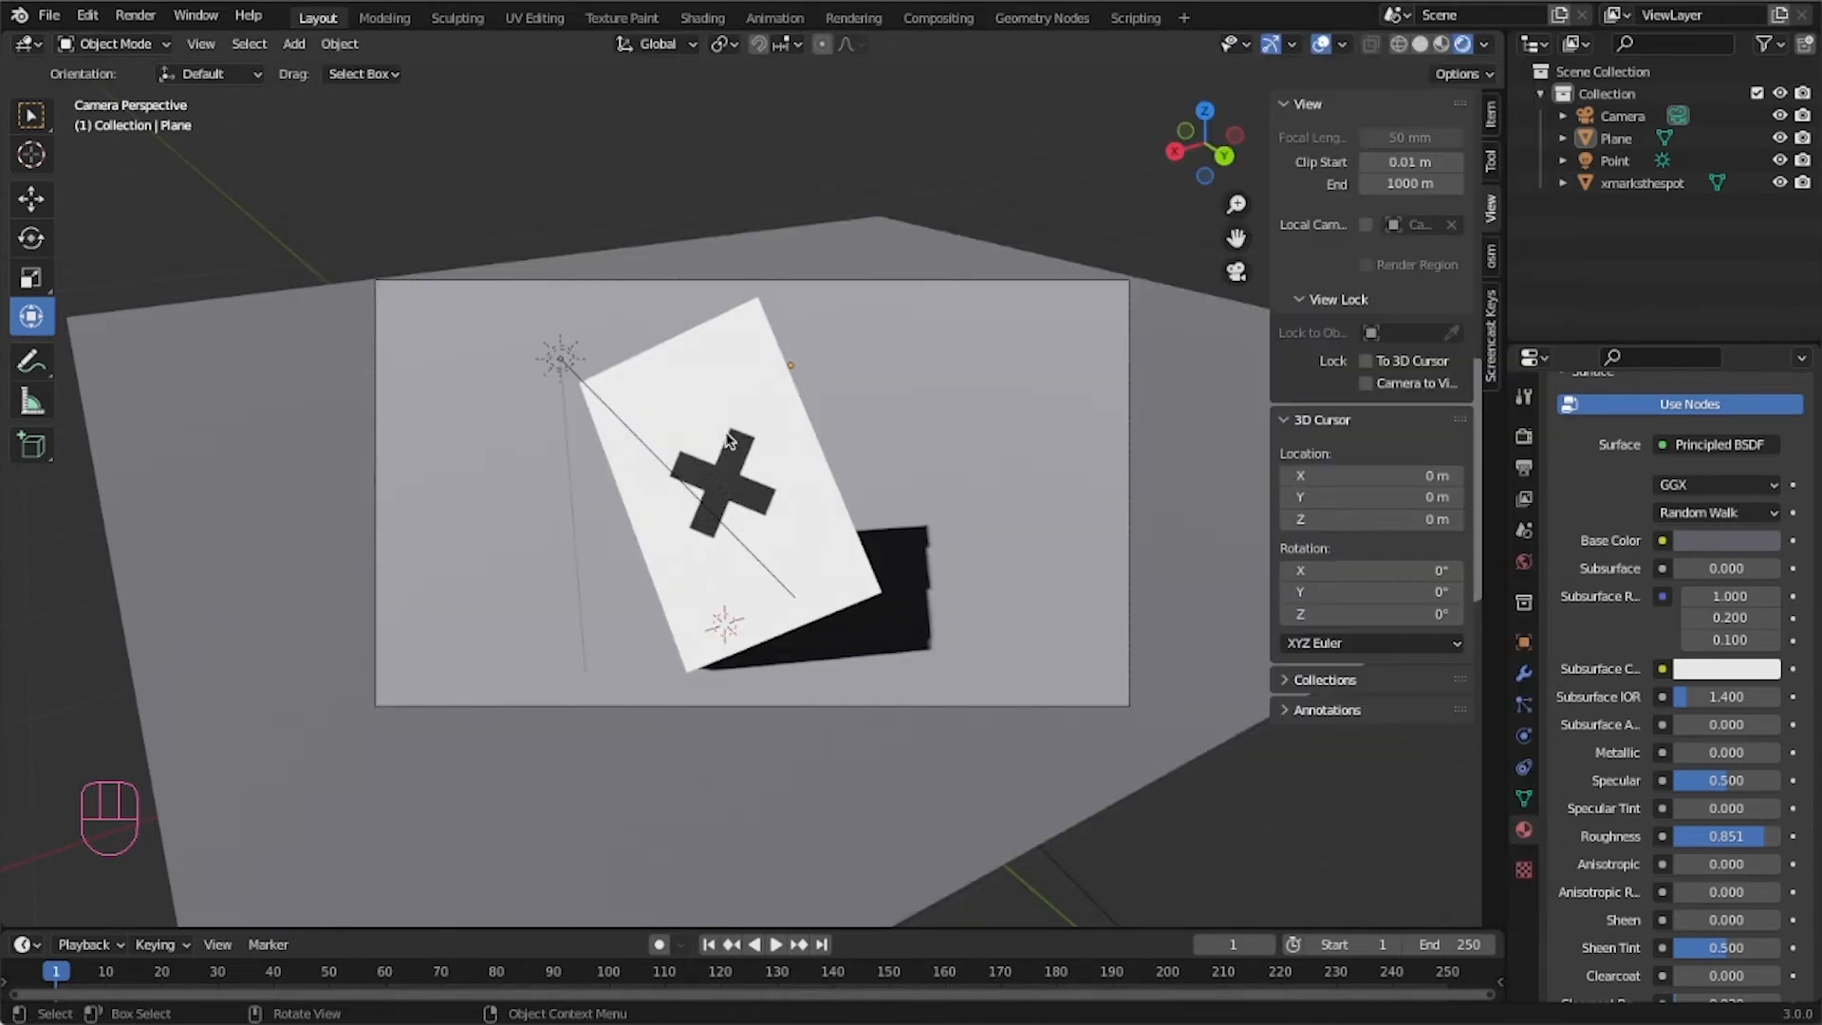
Select the X-marked plane and rotate it about the X axis to change its tilt toward the light.
click(807, 465)
click(721, 515)
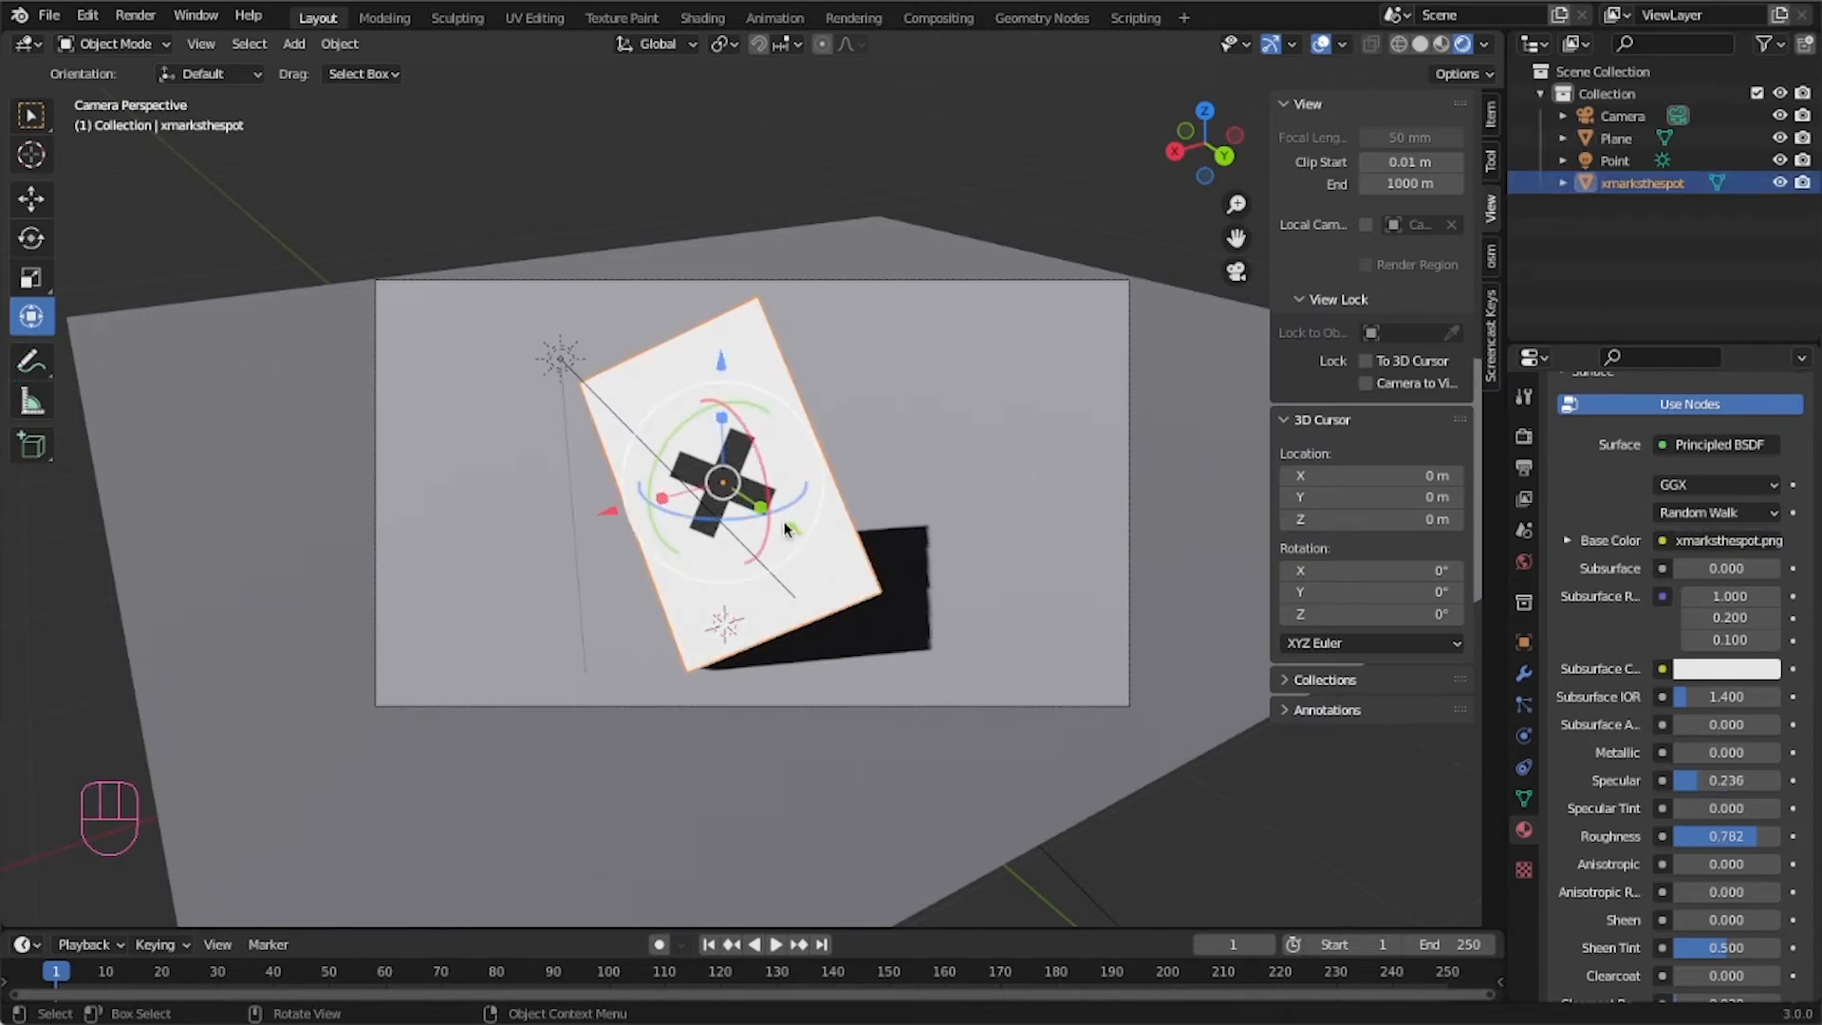
click(721, 515)
click(721, 515)
key(r)
key(x)
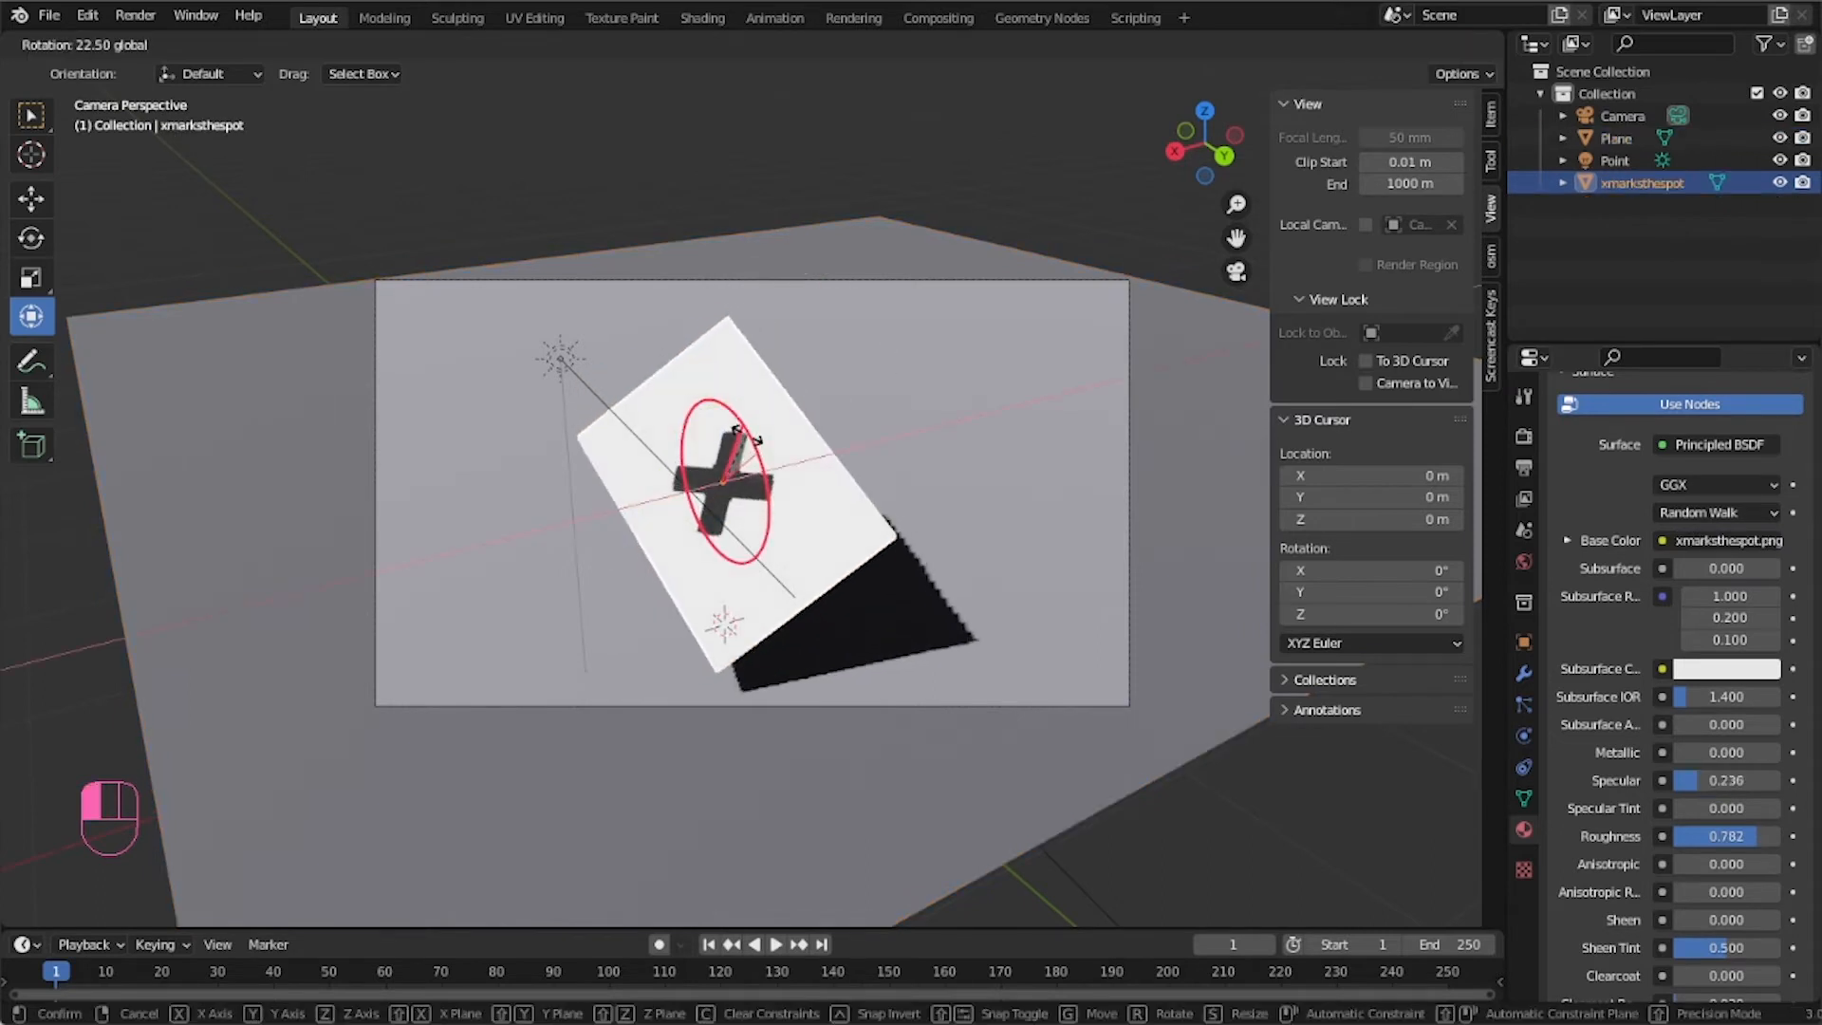
click(668, 475)
mouse_move(659, 465)
mouse_down()
mouse_move(662, 491)
mouse_move(622, 506)
mouse_move(656, 494)
mouse_up()
Import the leafes.png image as a plane into the scene.
click(240, 454)
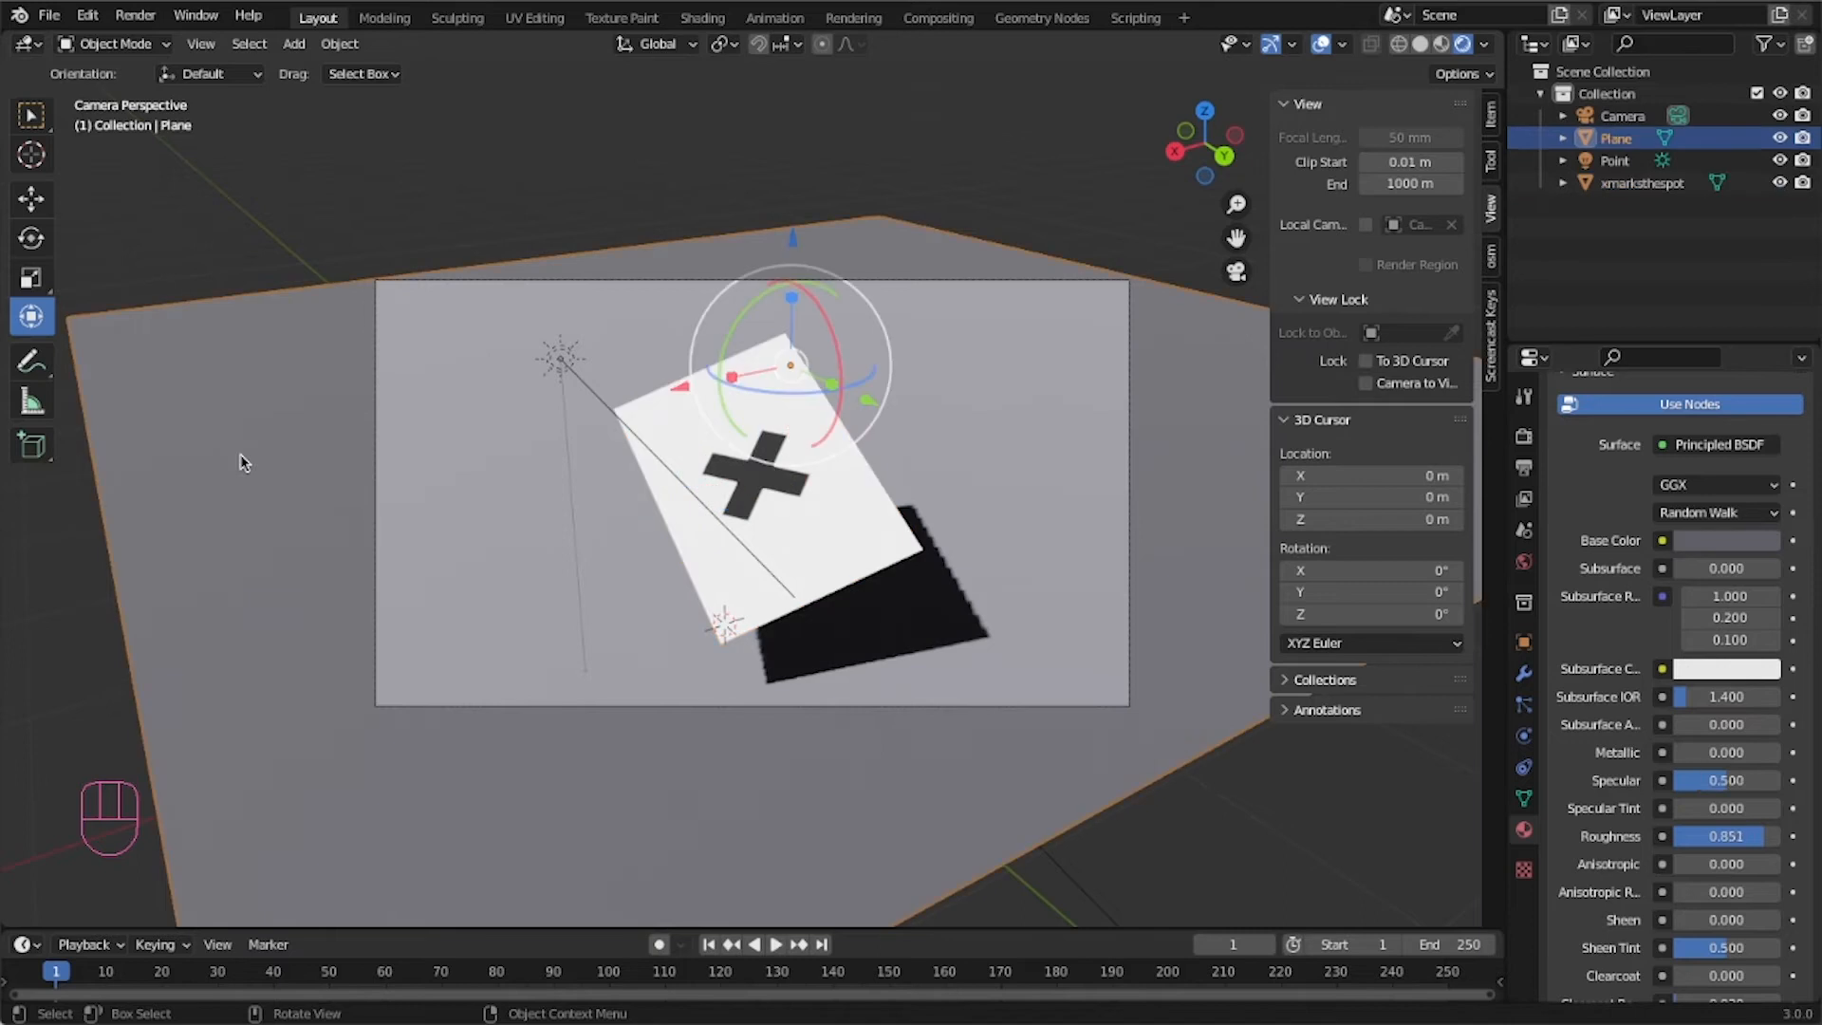
click(557, 193)
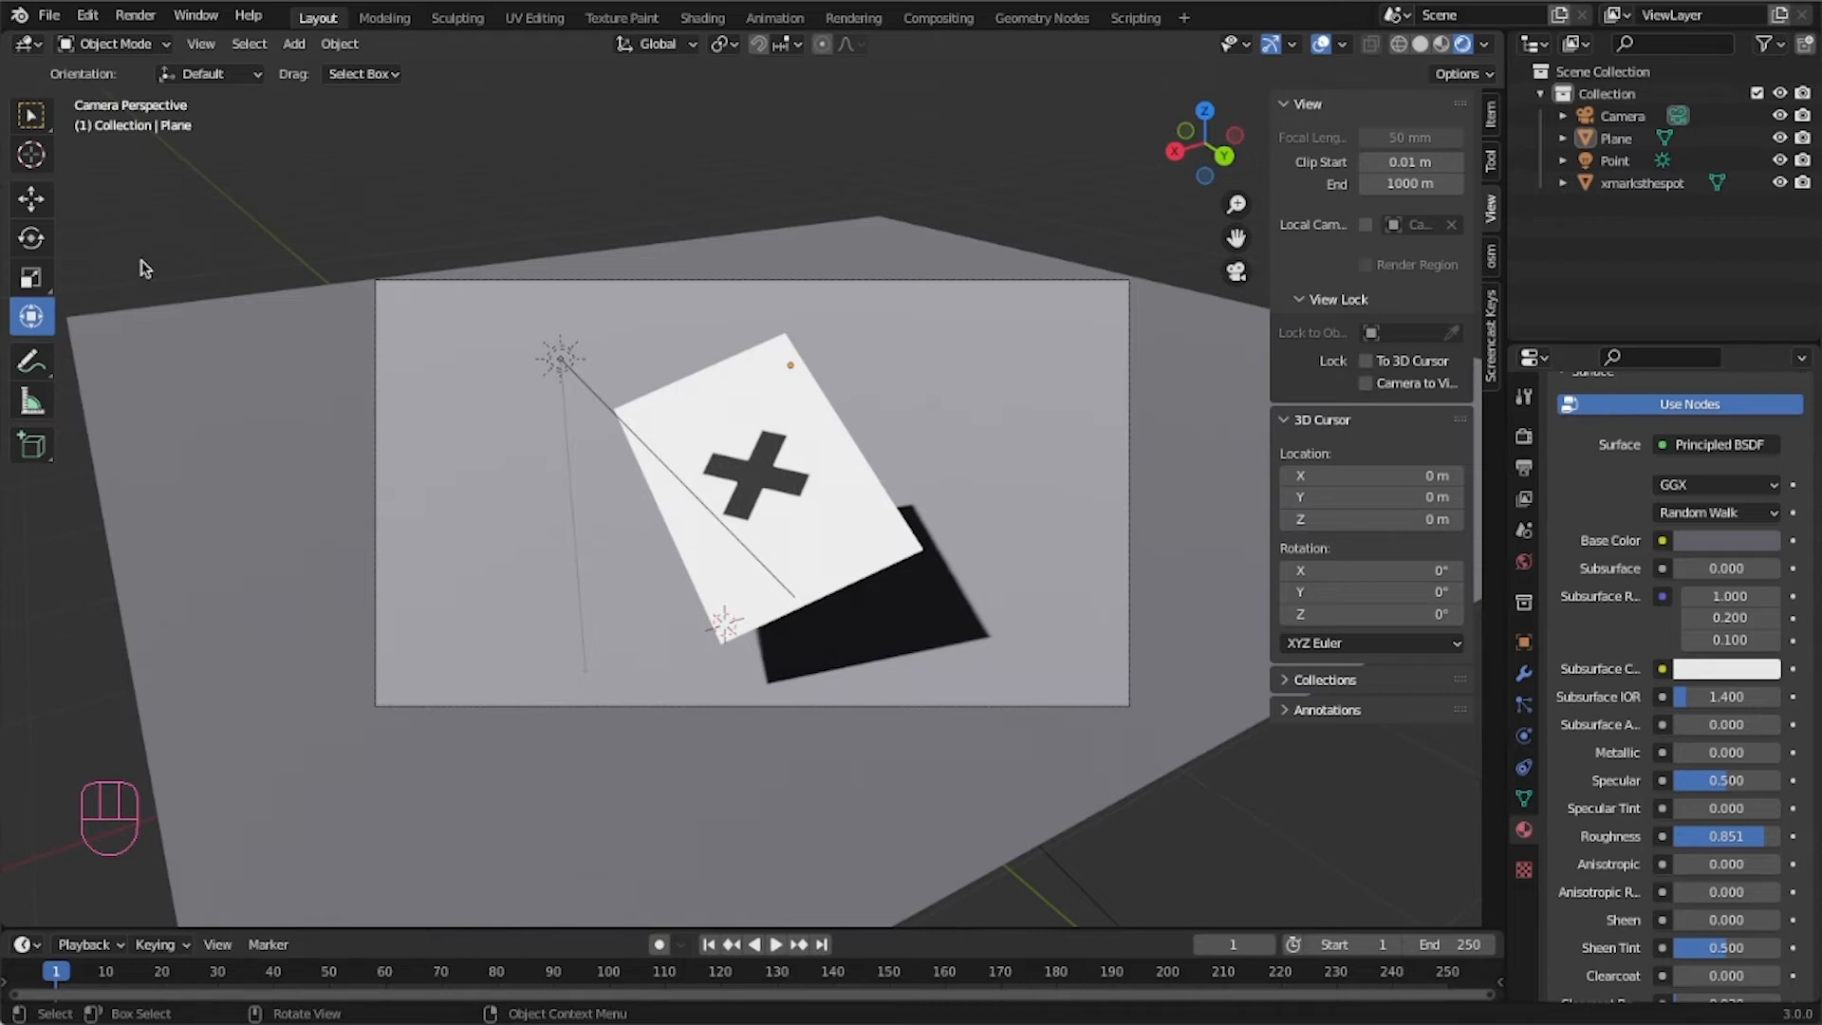
click(50, 16)
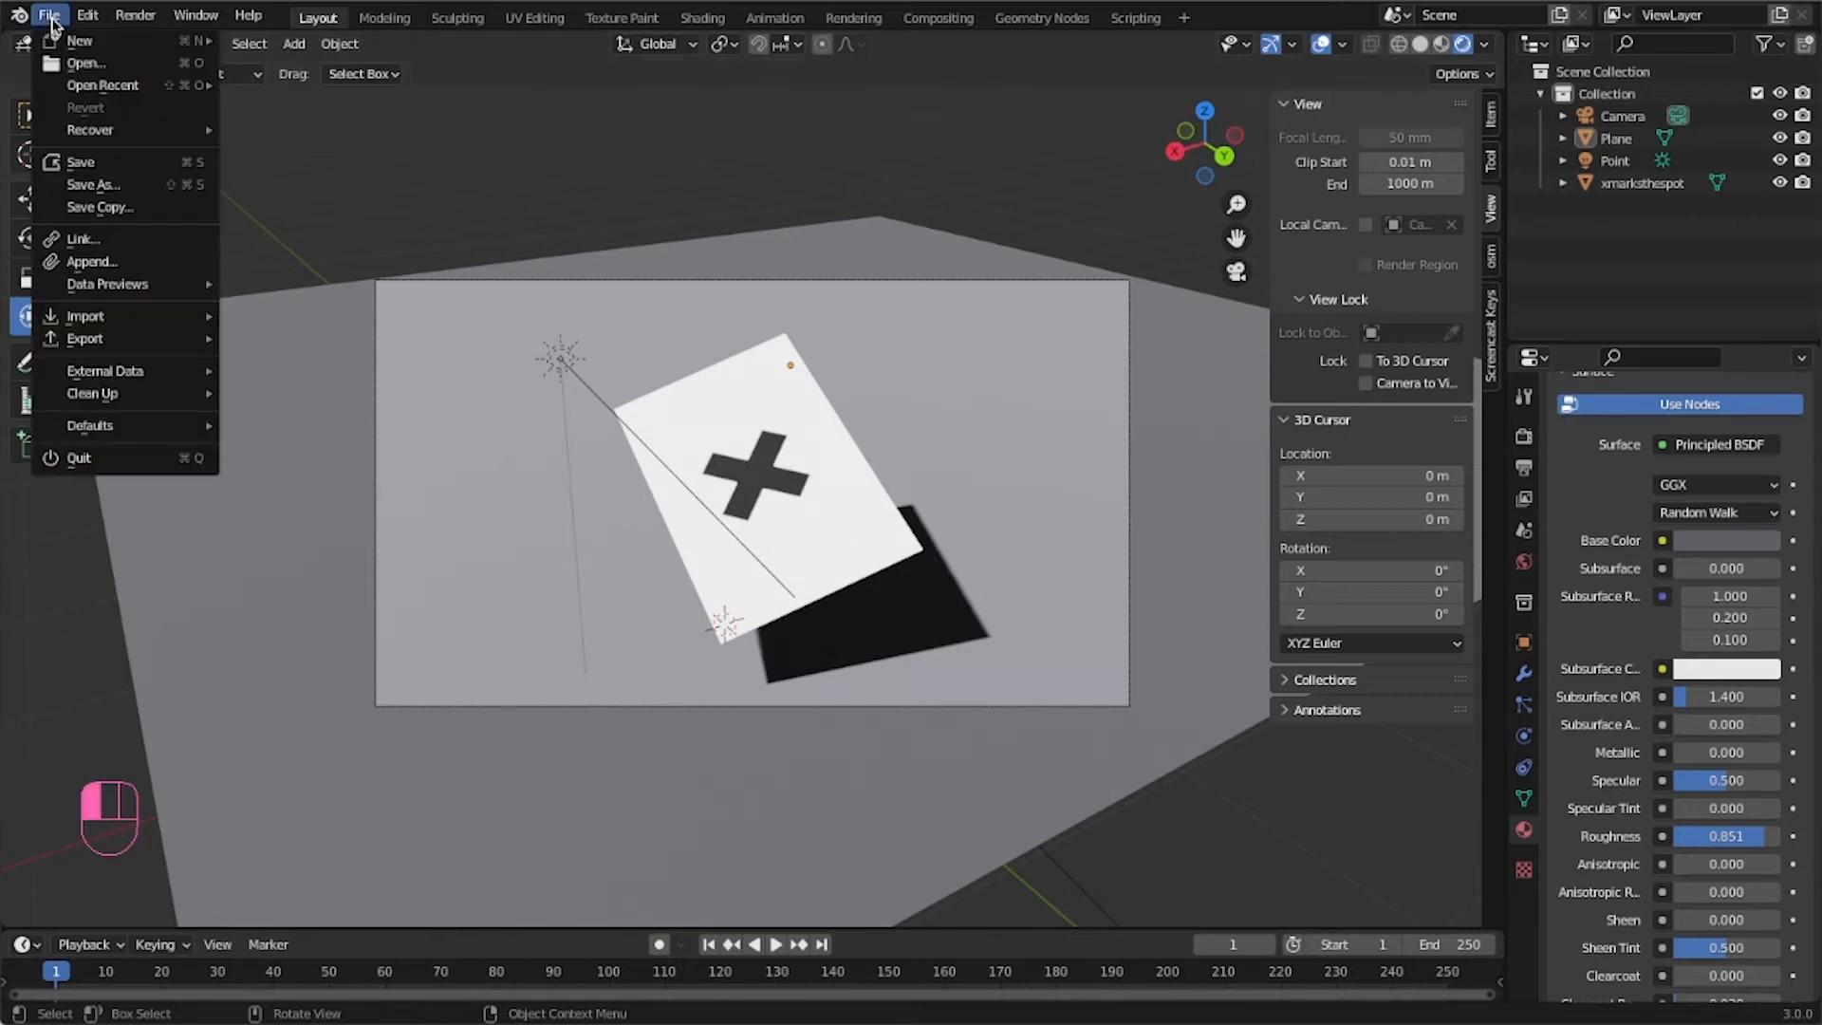
mouse_move(109, 316)
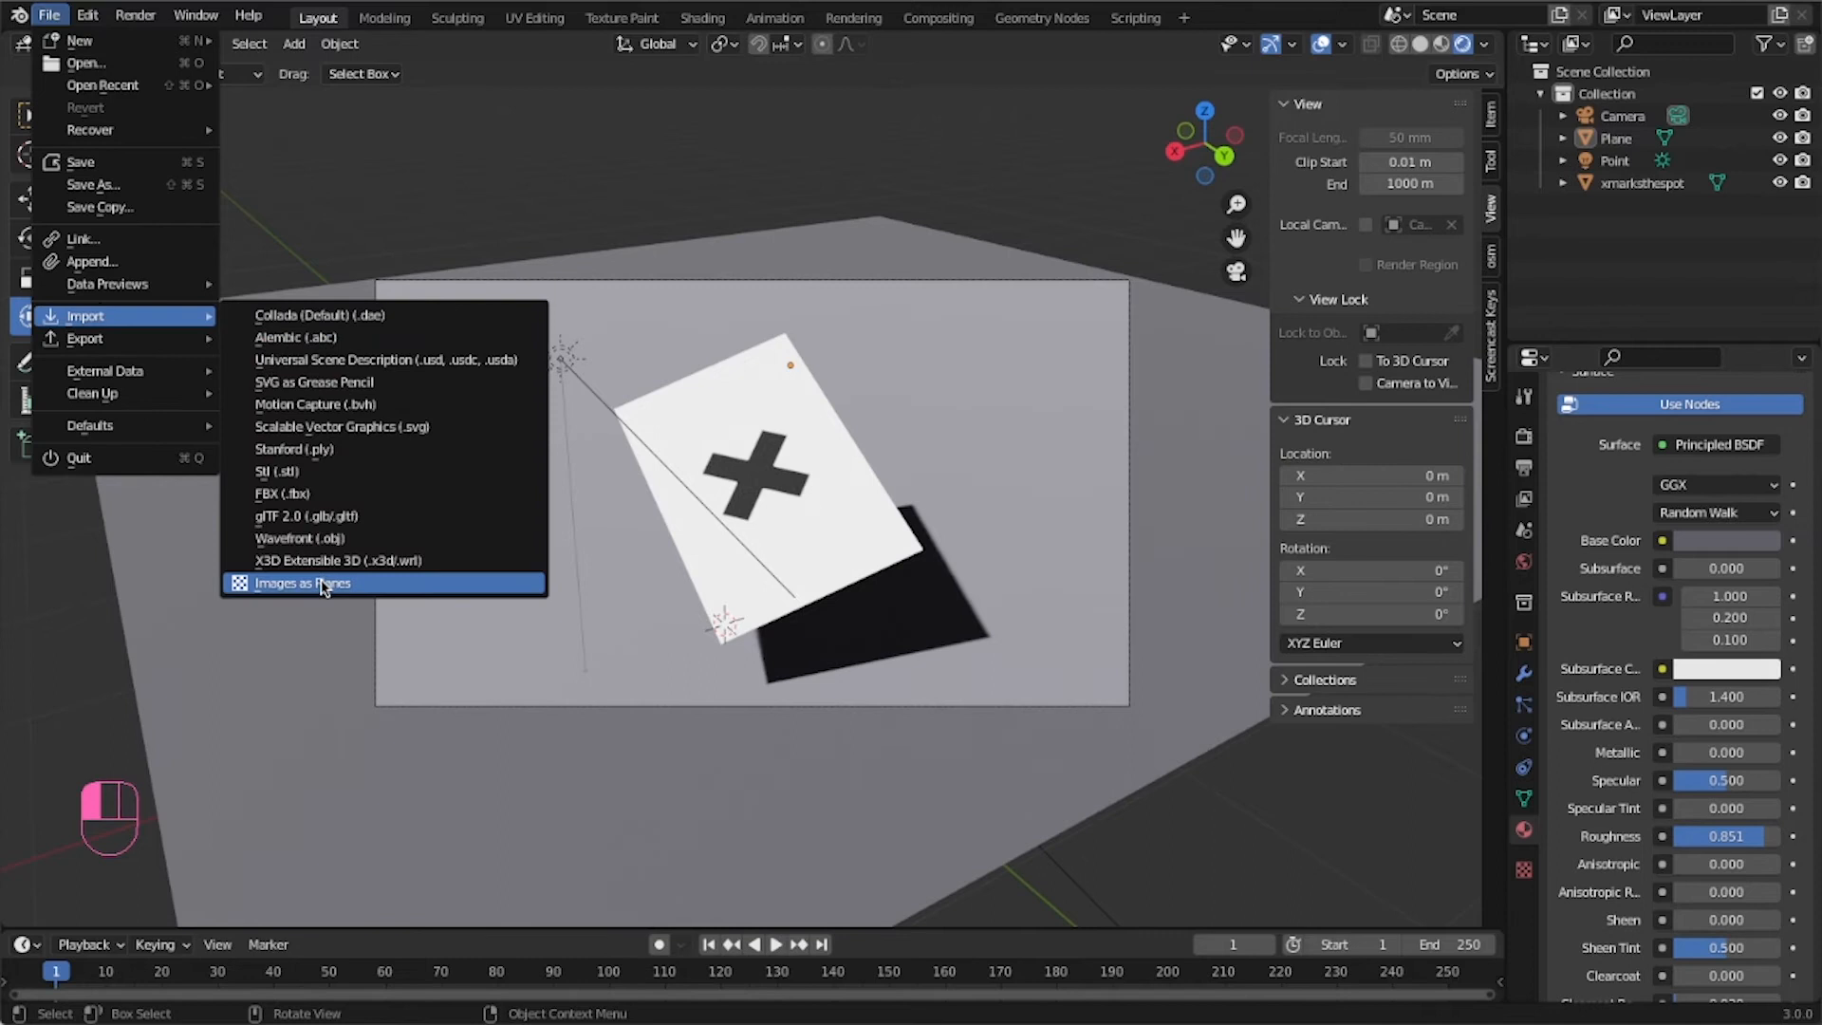
click(258, 583)
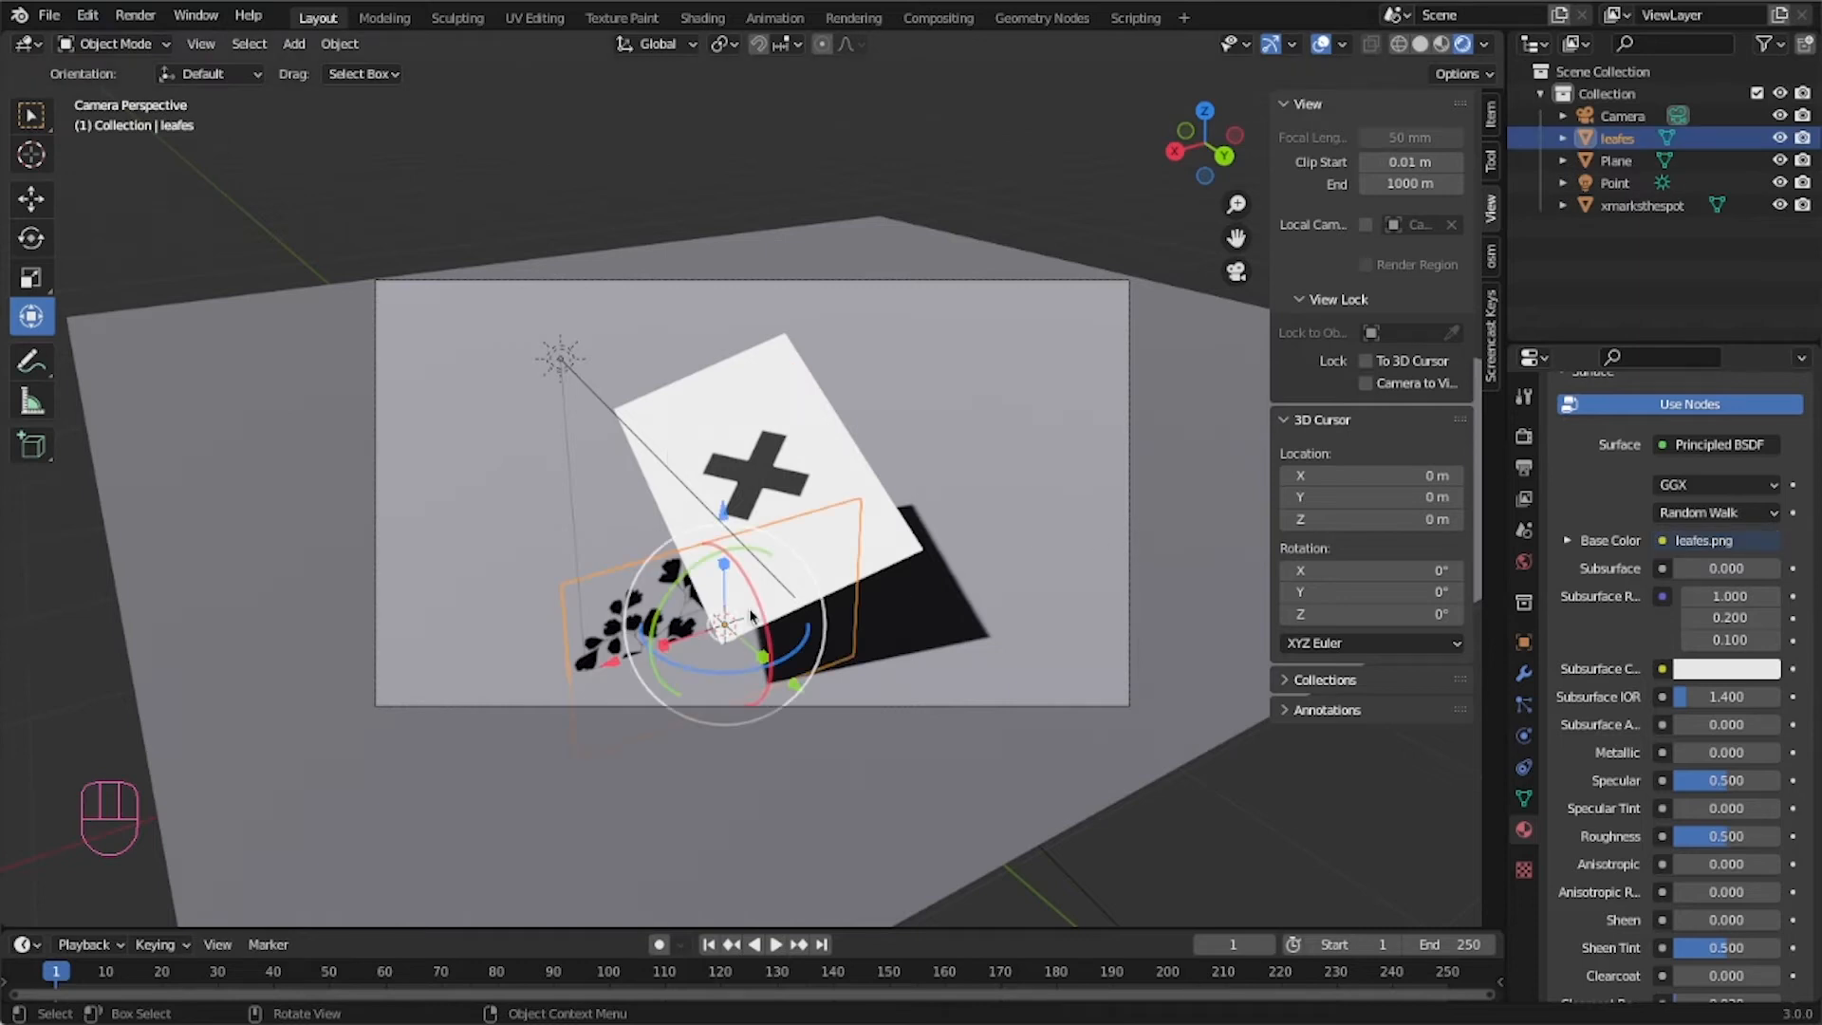
Move the leaf image plane upward above the X-marked plane, into the sun light's path.
drag(751, 615, 714, 299)
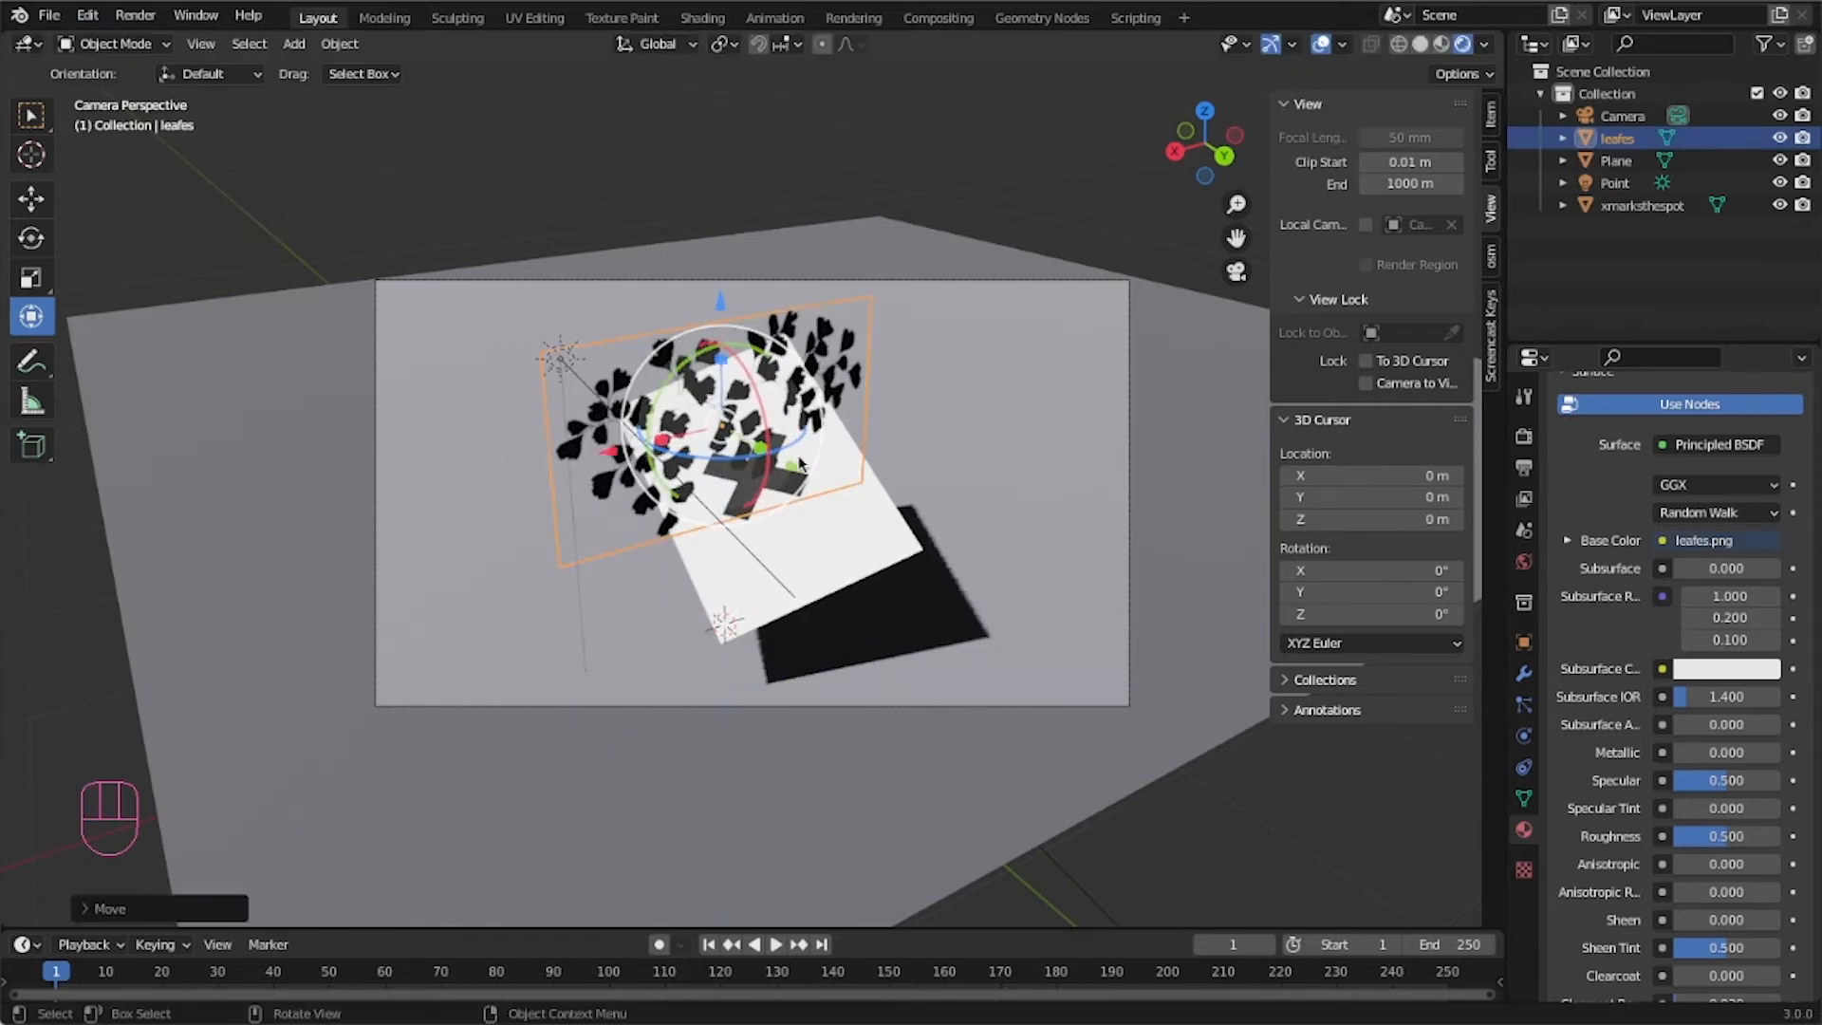
drag(800, 464, 731, 556)
middle_drag(732, 556, 638, 560)
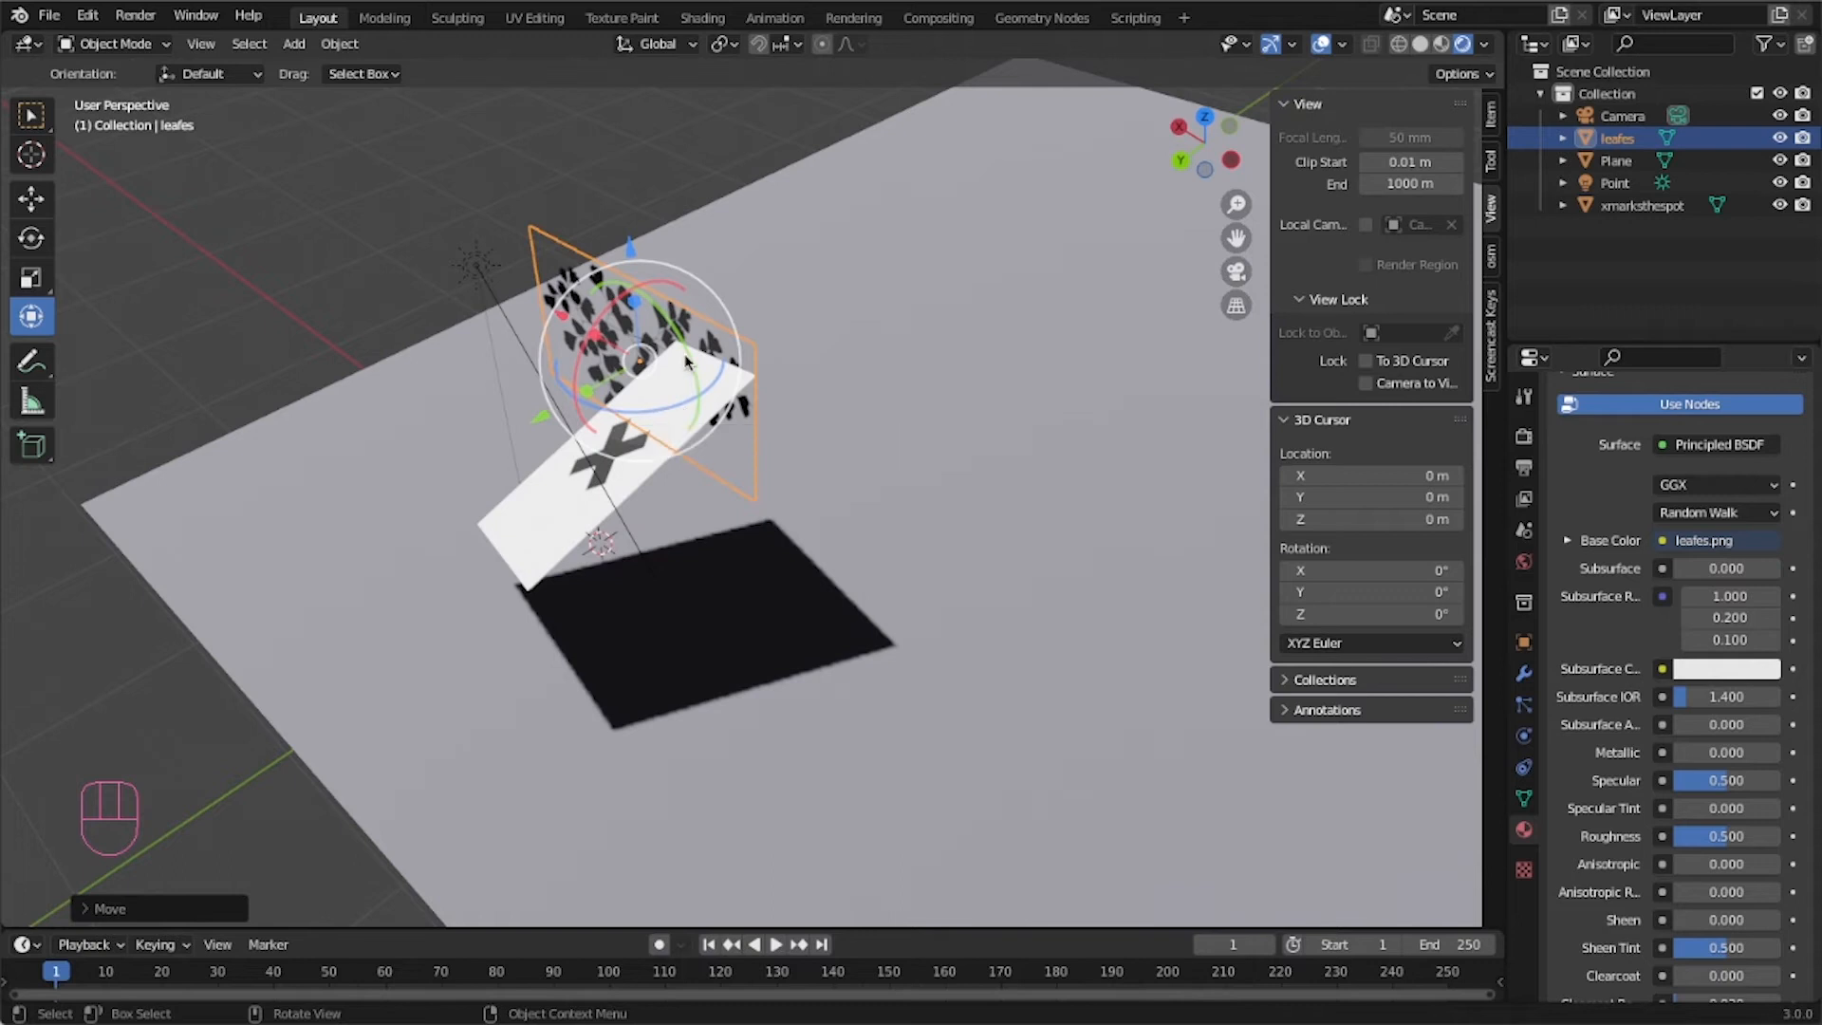
drag(602, 326, 569, 428)
drag(630, 253, 615, 76)
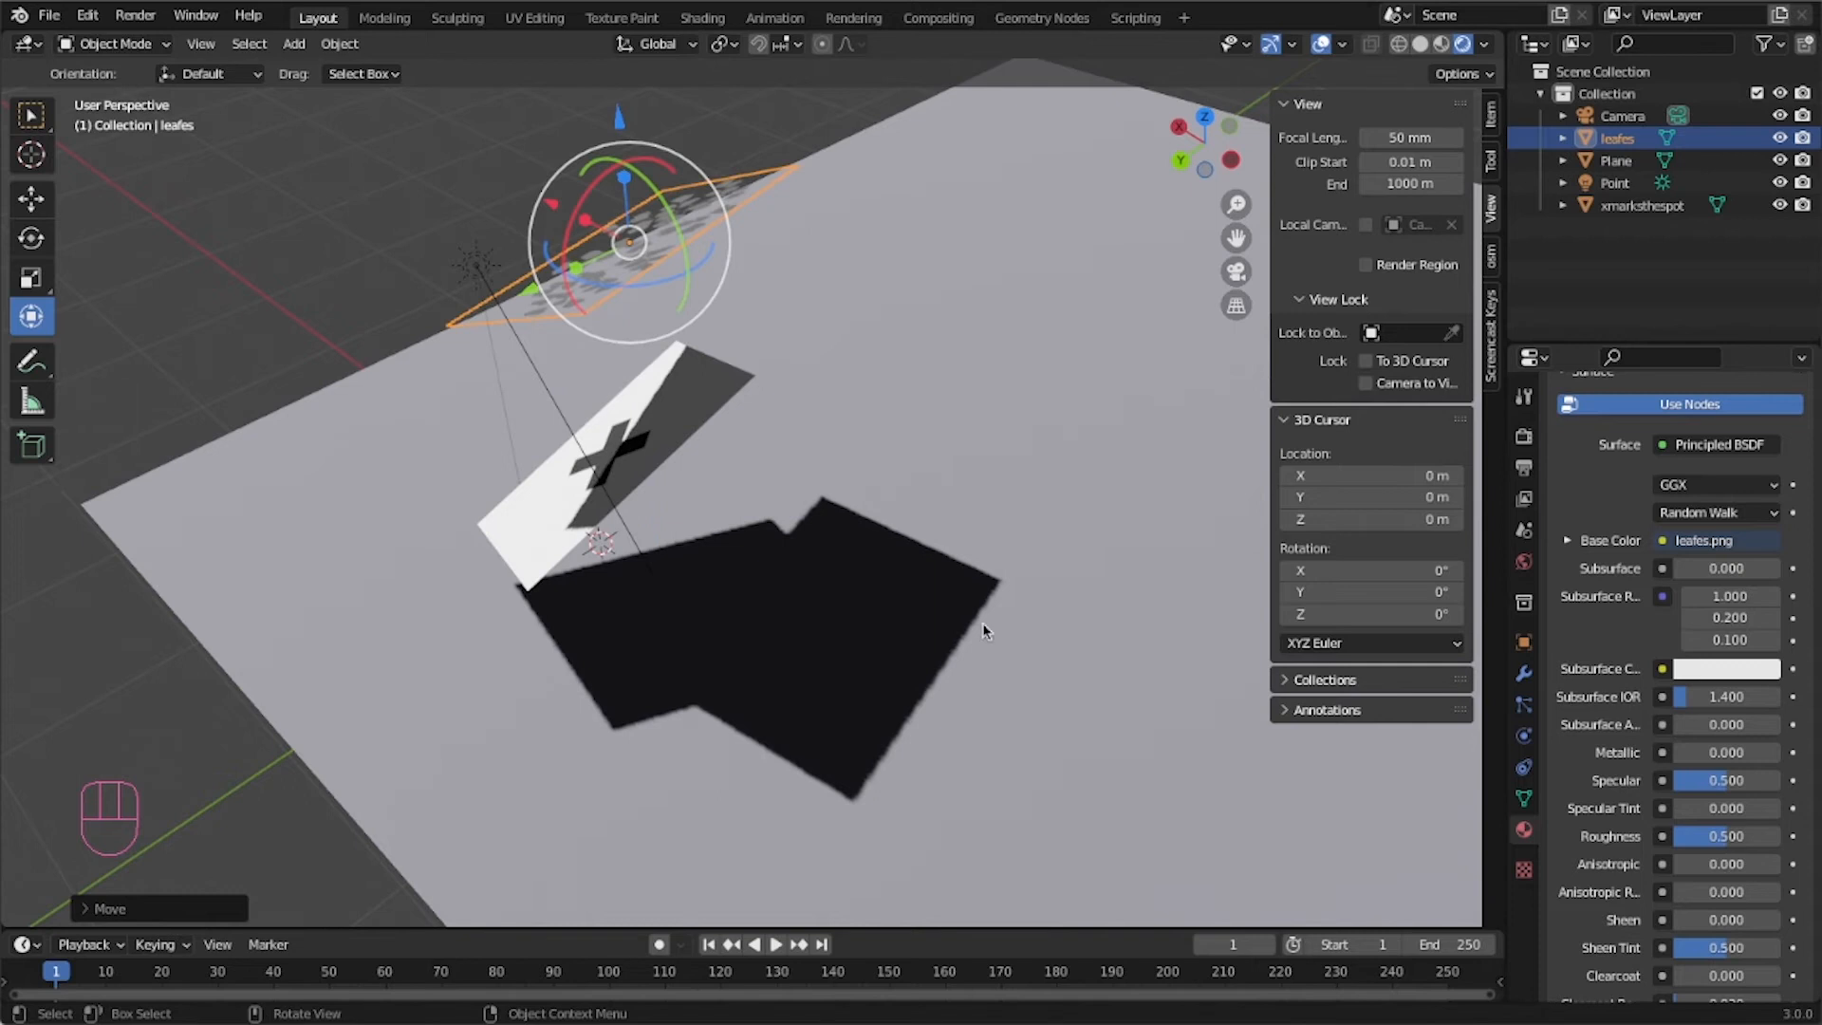
Set the leaf material's Shadow Mode to Alpha Hashed so the leaves cast cut-out shadows.
middle_drag(448, 571, 792, 598)
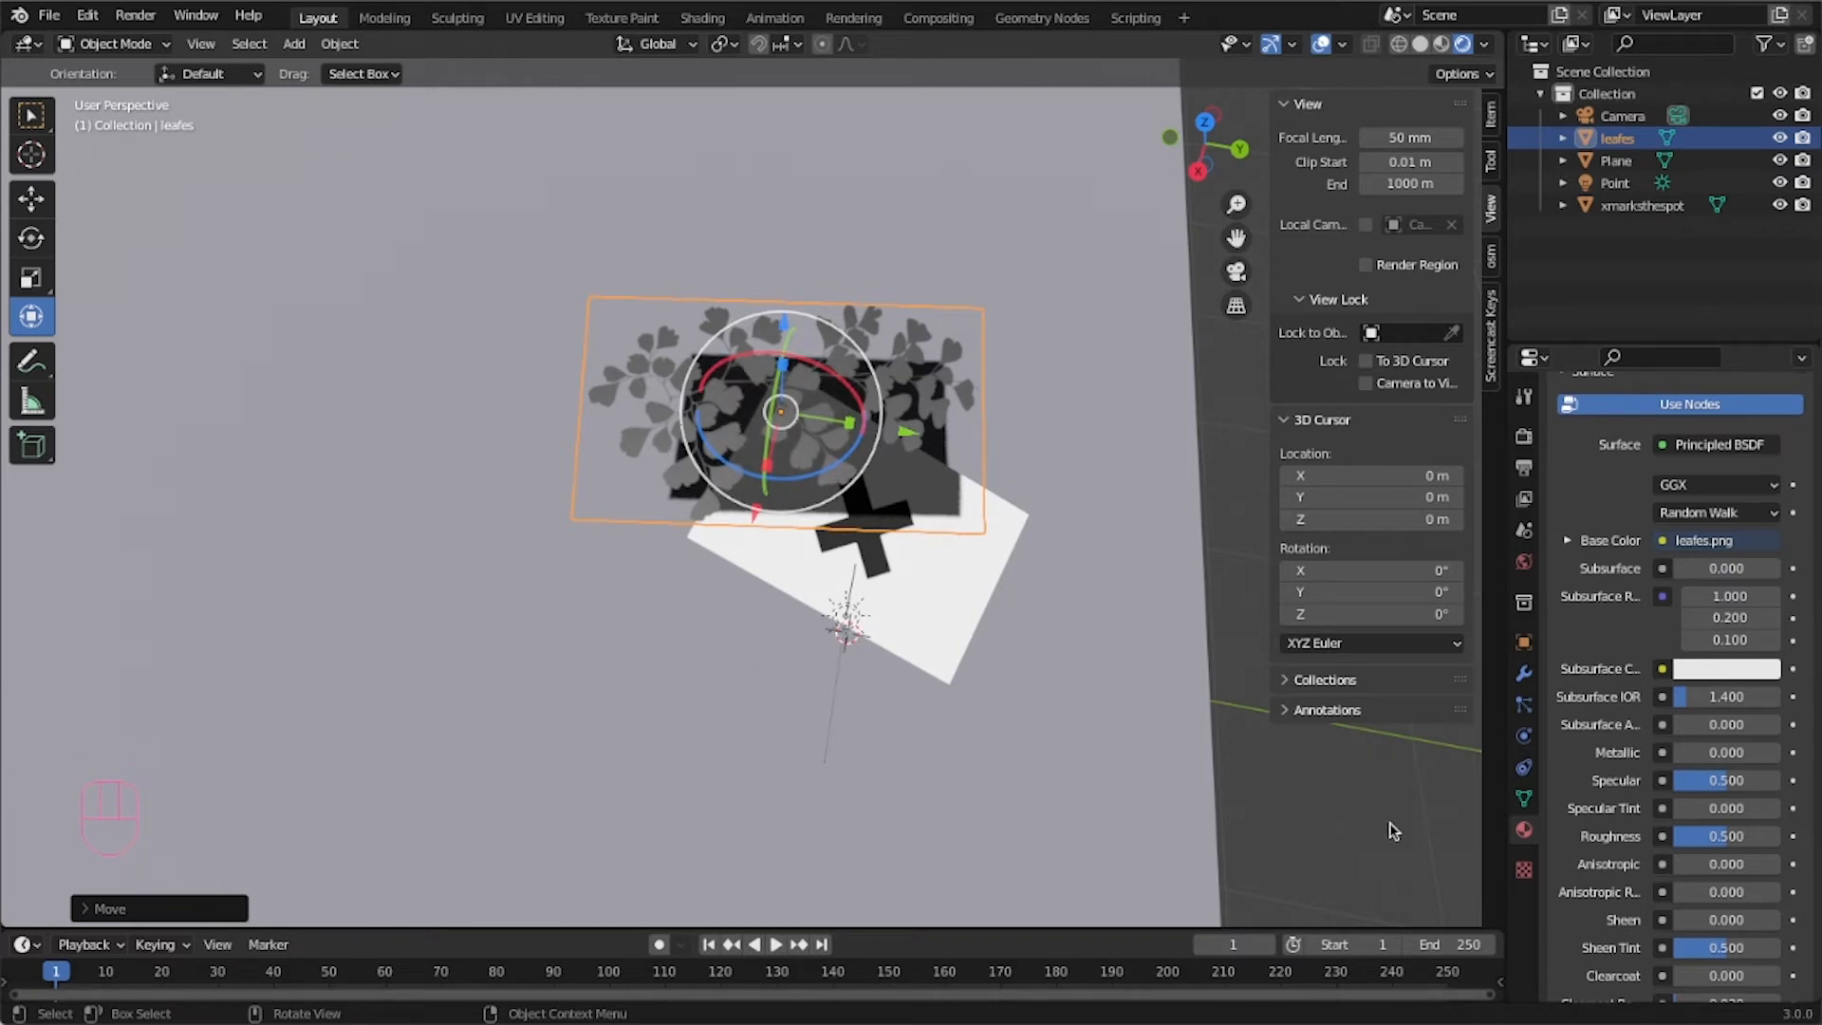
scroll(1568, 850, down, 2)
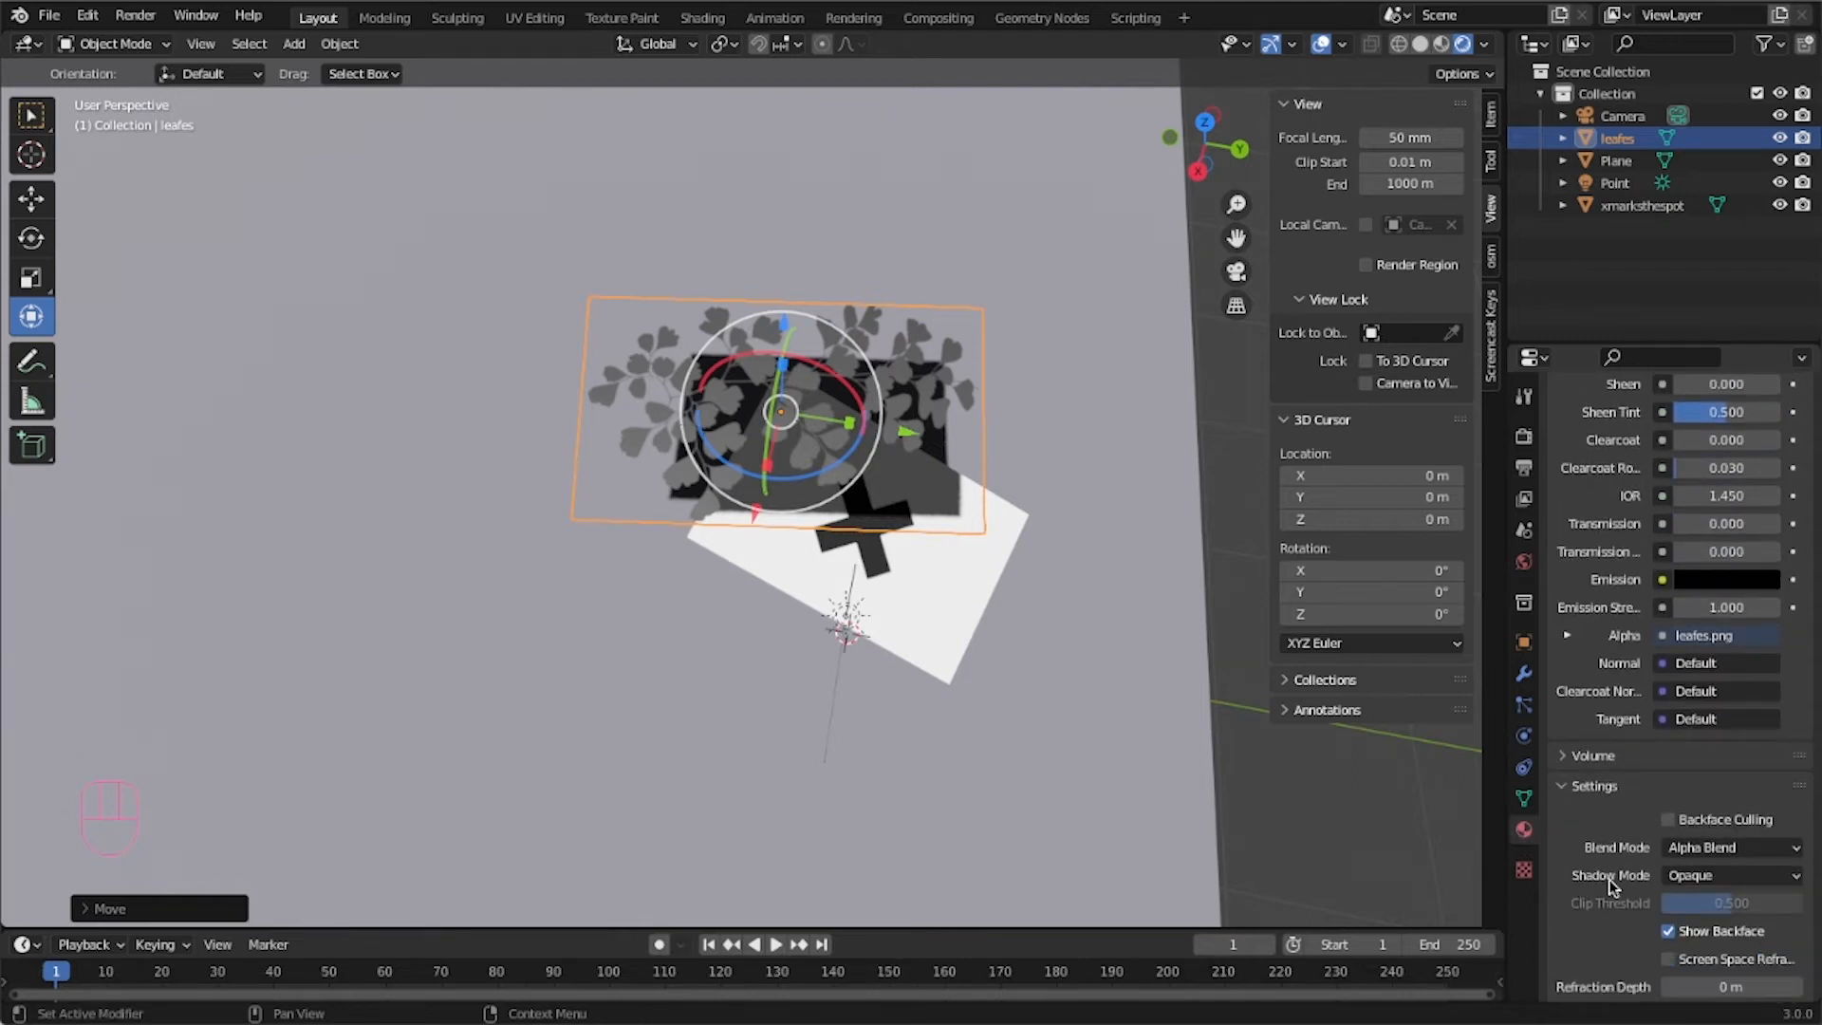
click(1681, 877)
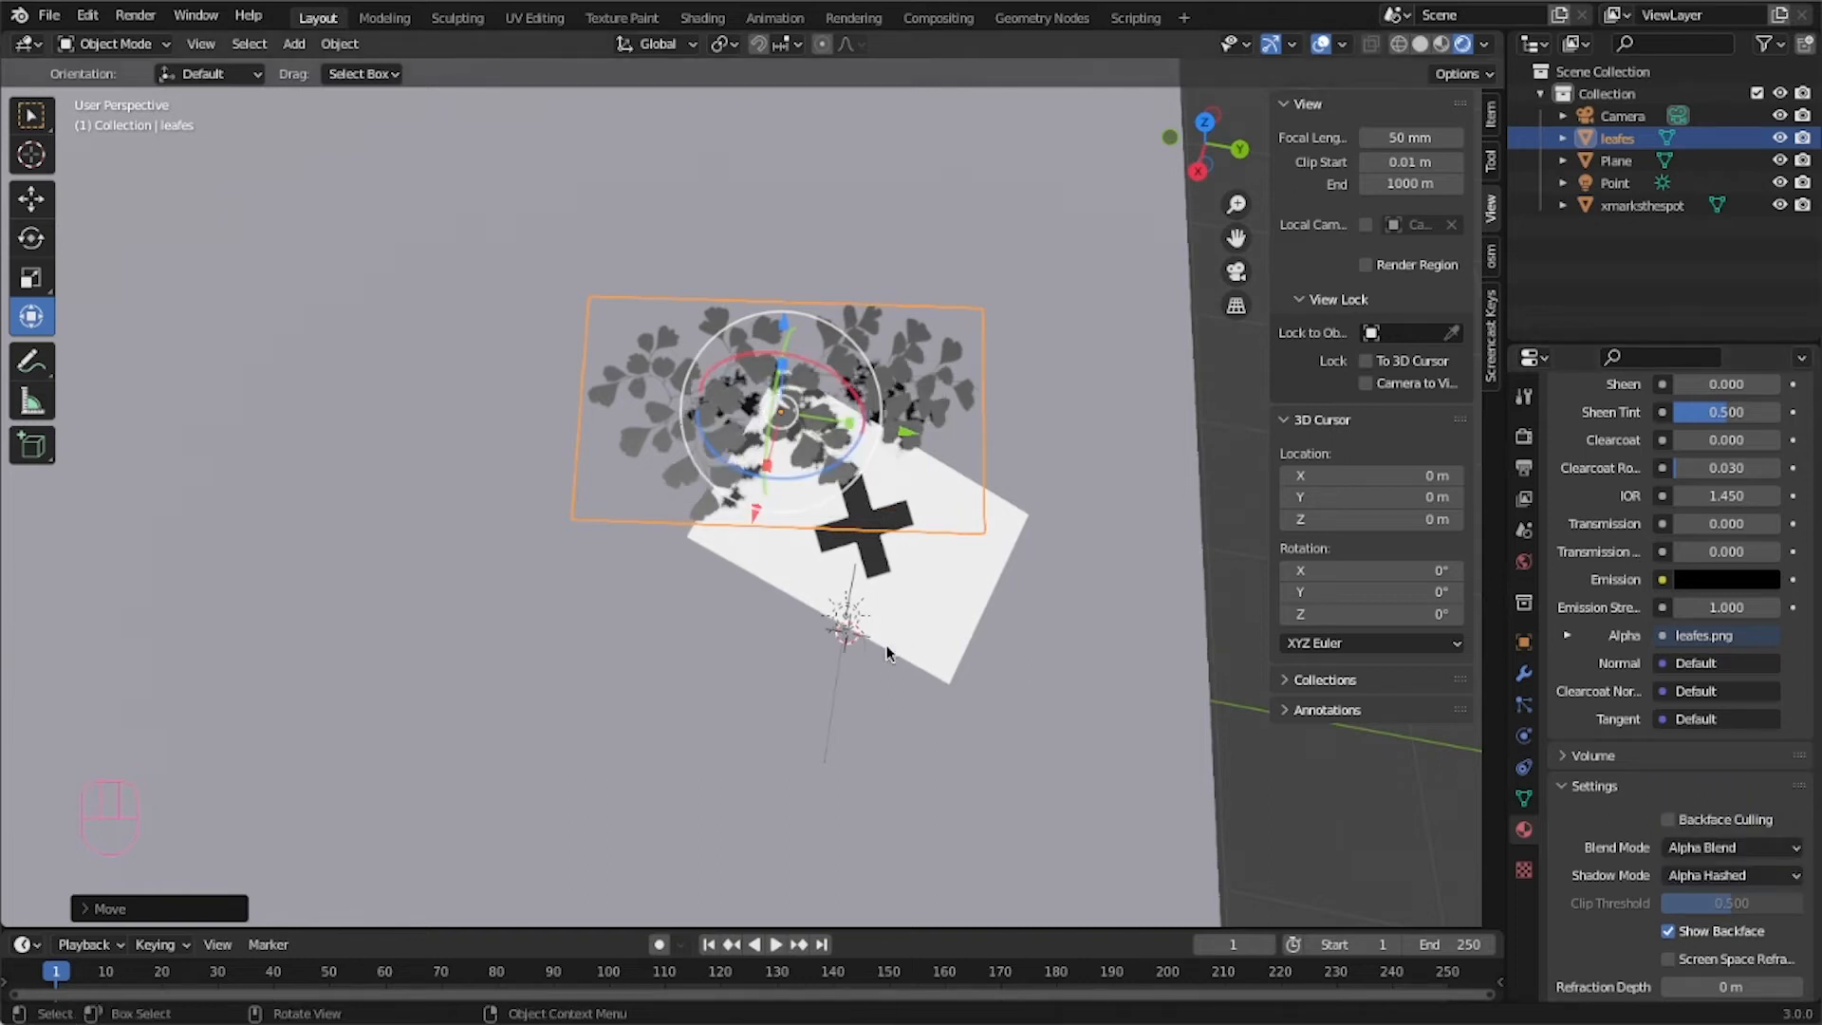
Scale the leaf plane up to about 4.5 times, readjust its size, and raise it higher above the ground.
middle_drag(797, 630, 947, 572)
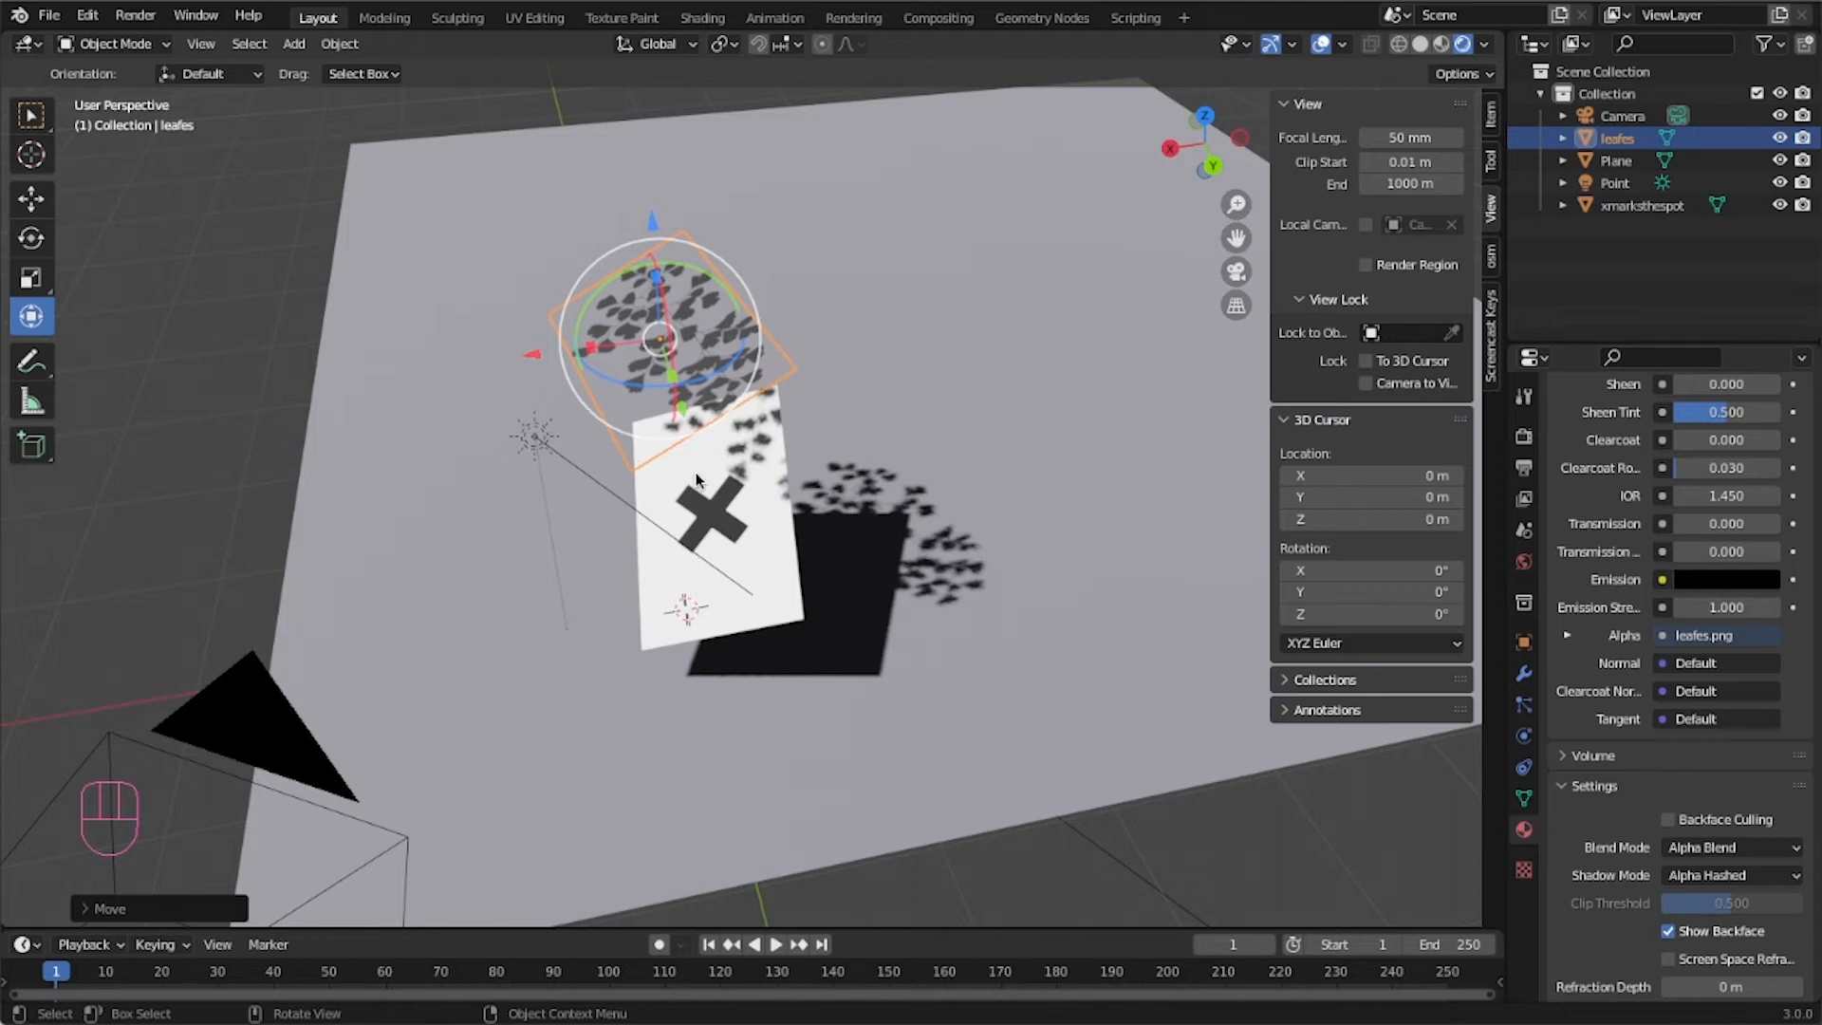
key(s)
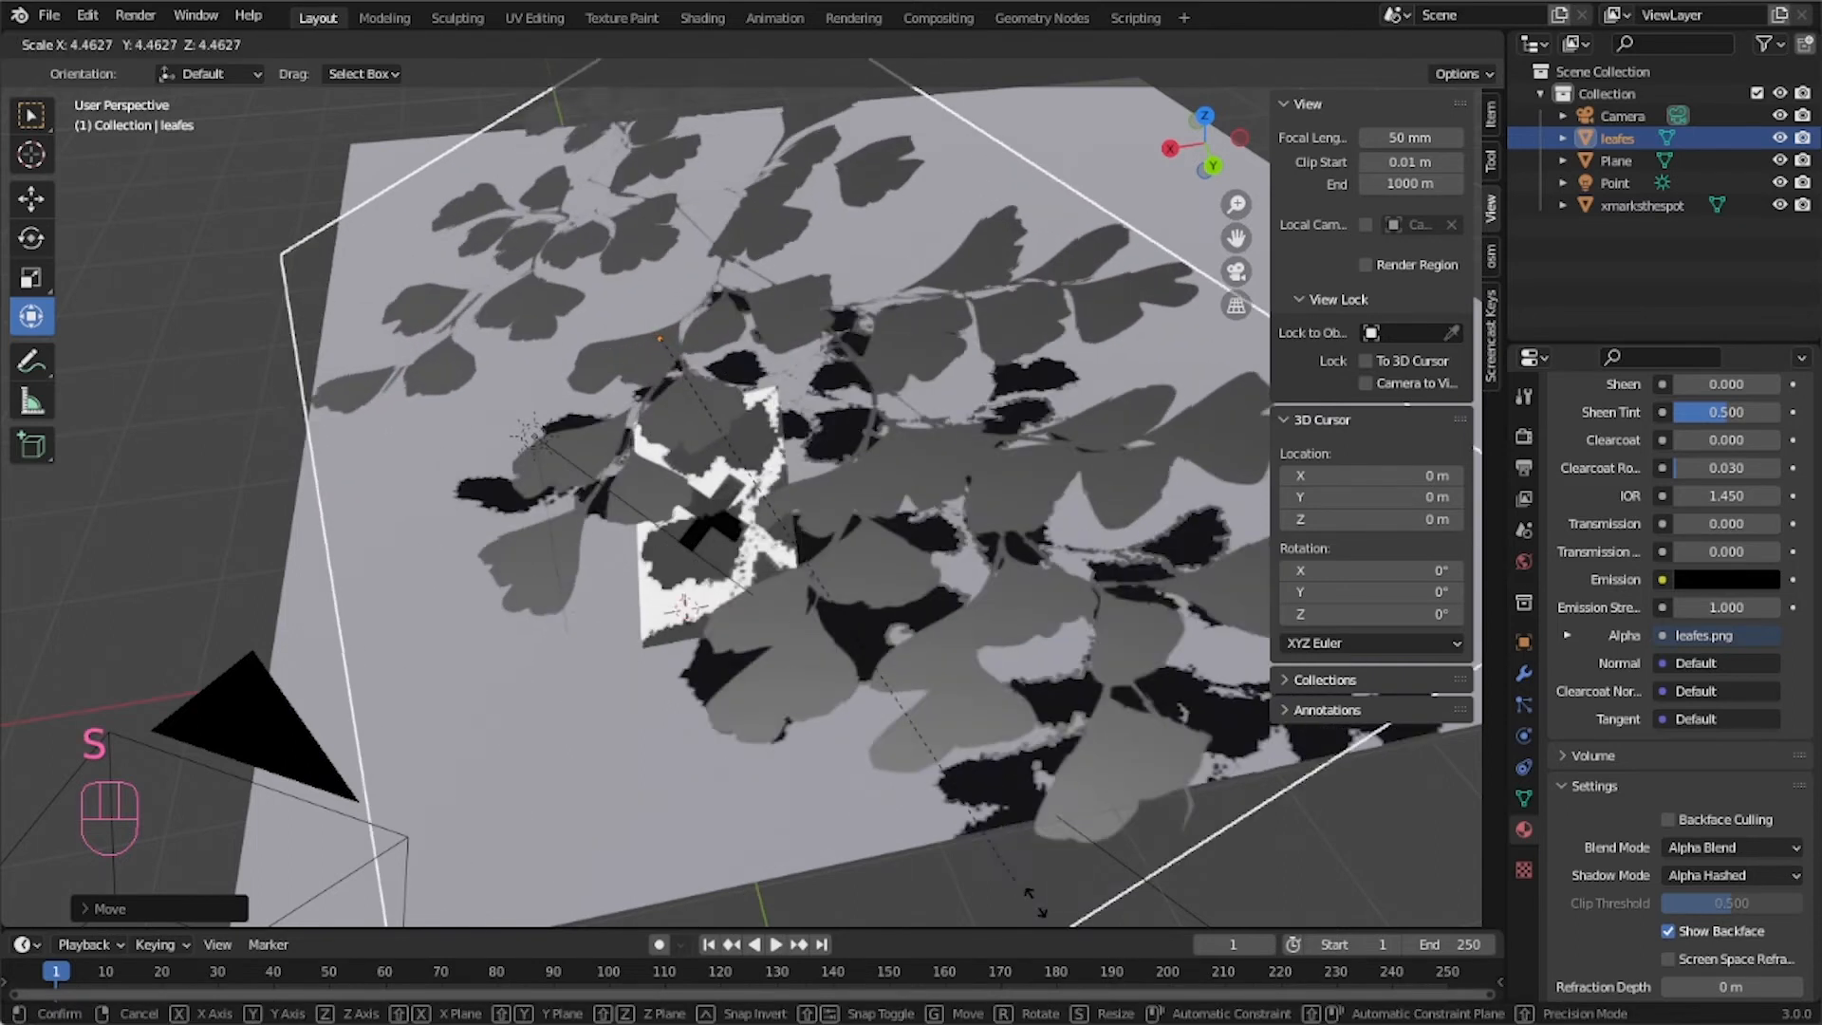
click(956, 818)
scroll(956, 810, down, 6)
key(s)
click(937, 752)
middle_drag(919, 724, 715, 742)
key(s)
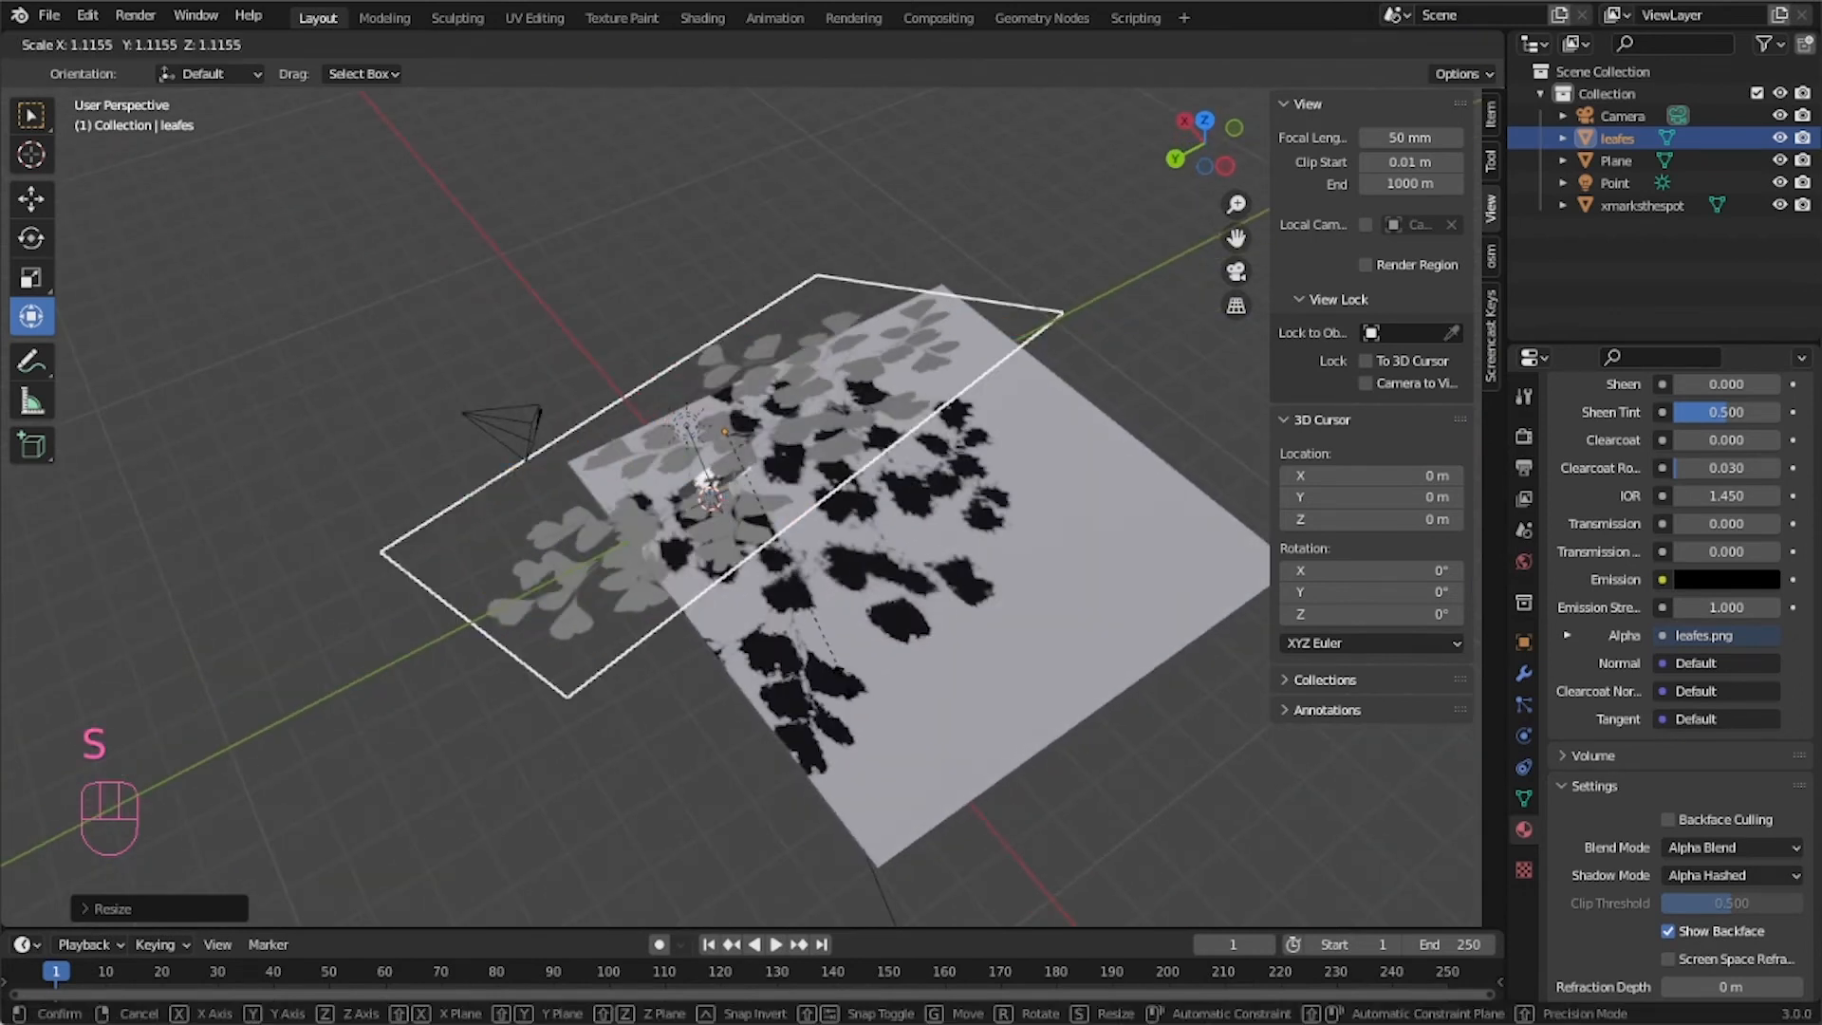
click(837, 666)
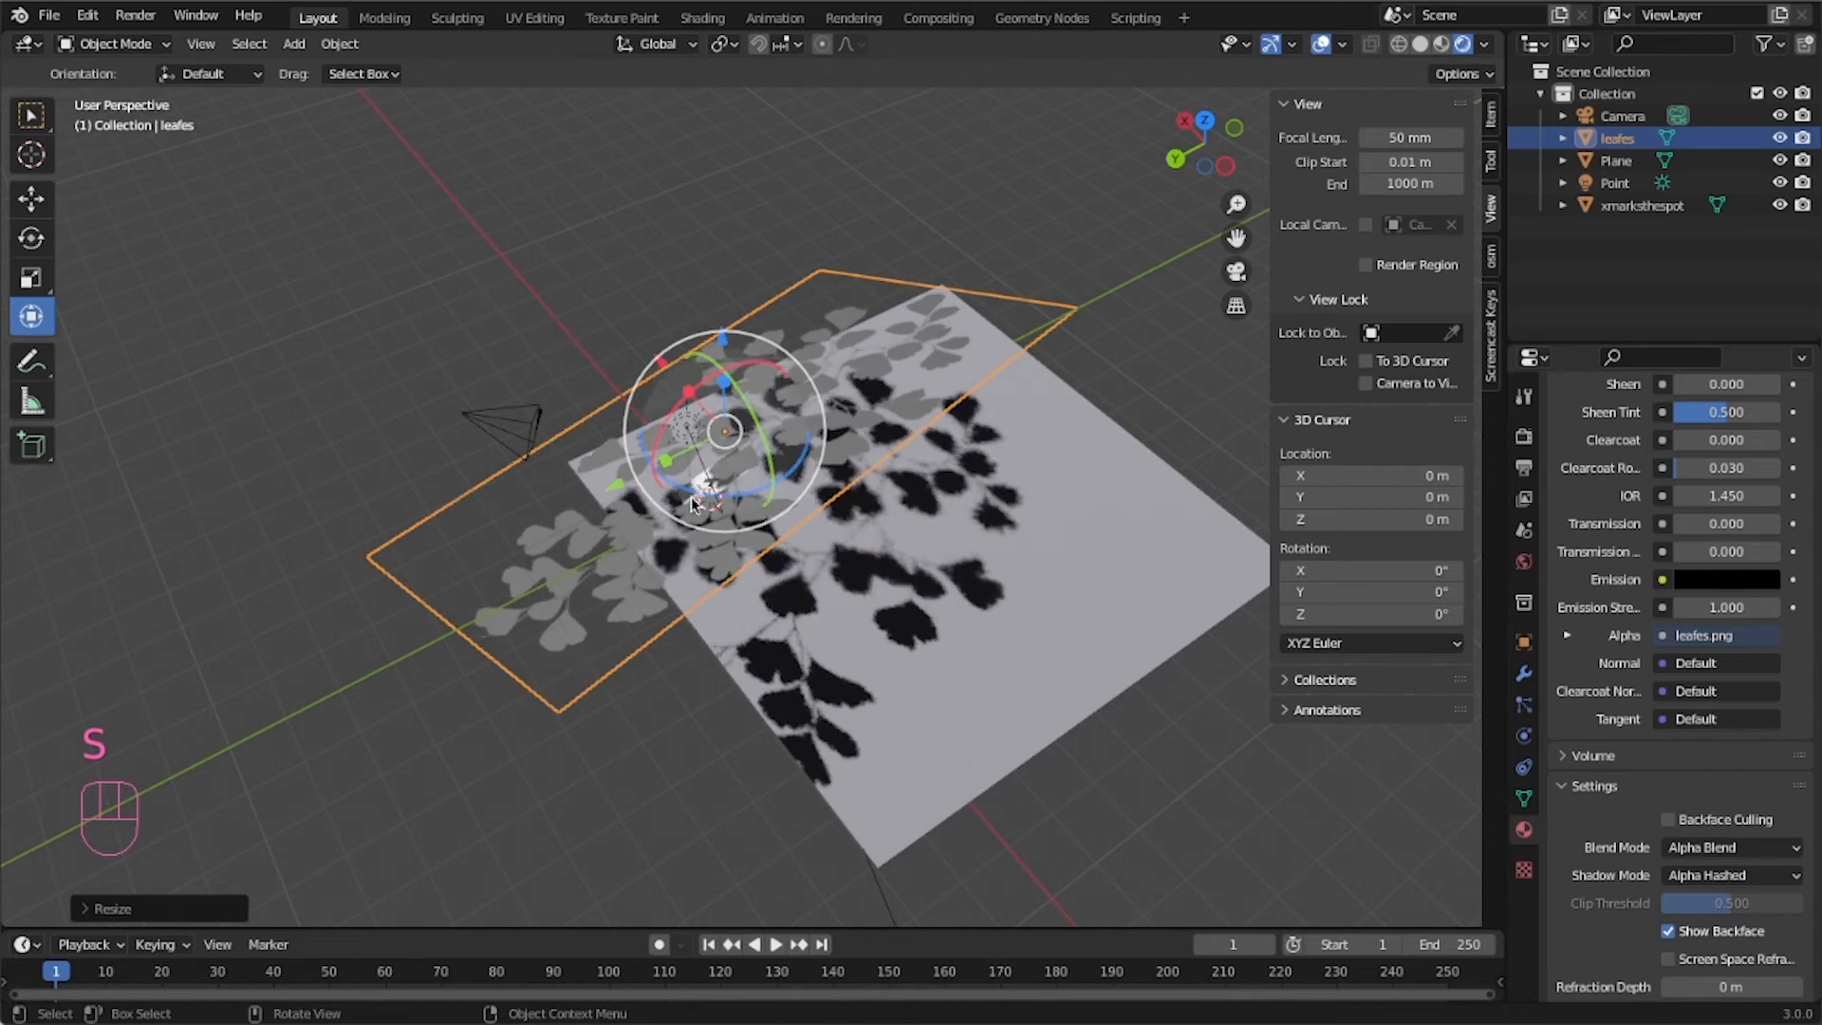
drag(642, 449, 784, 88)
scroll(777, 268, down, 3)
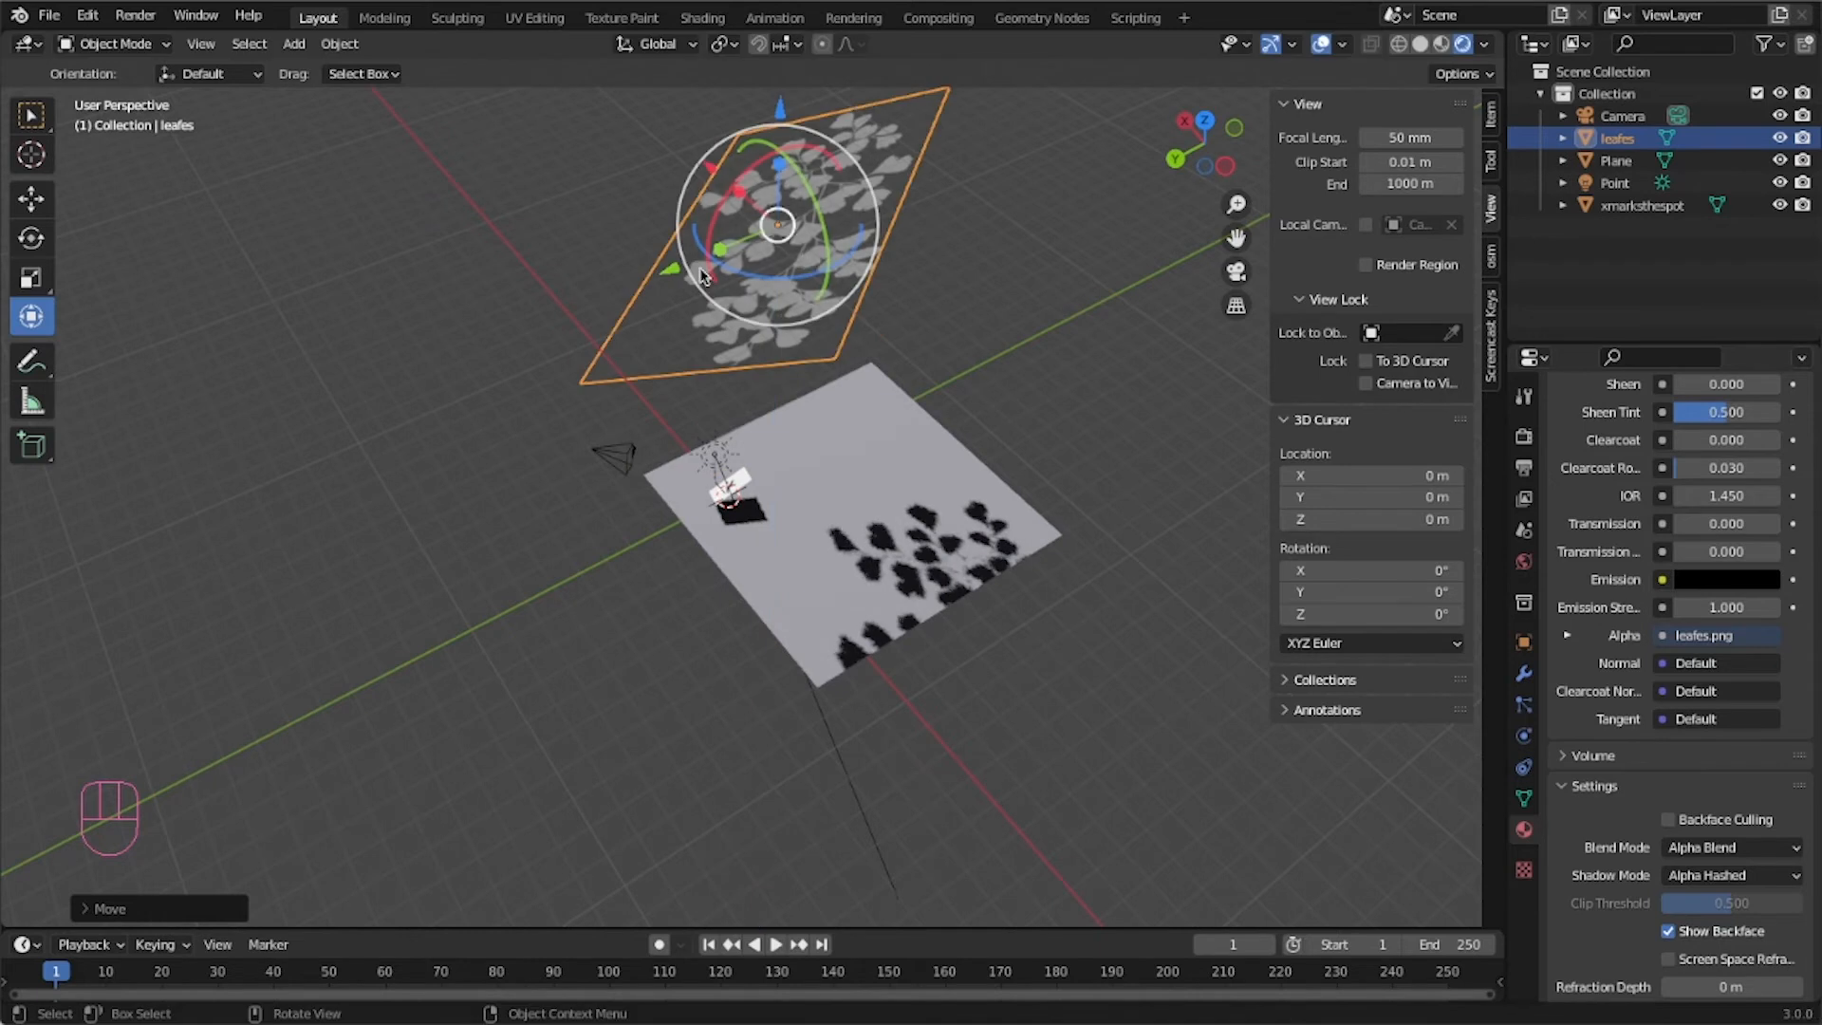
Select the leaf image plane and move it about 10 m sideways across the ground plane.
click(718, 462)
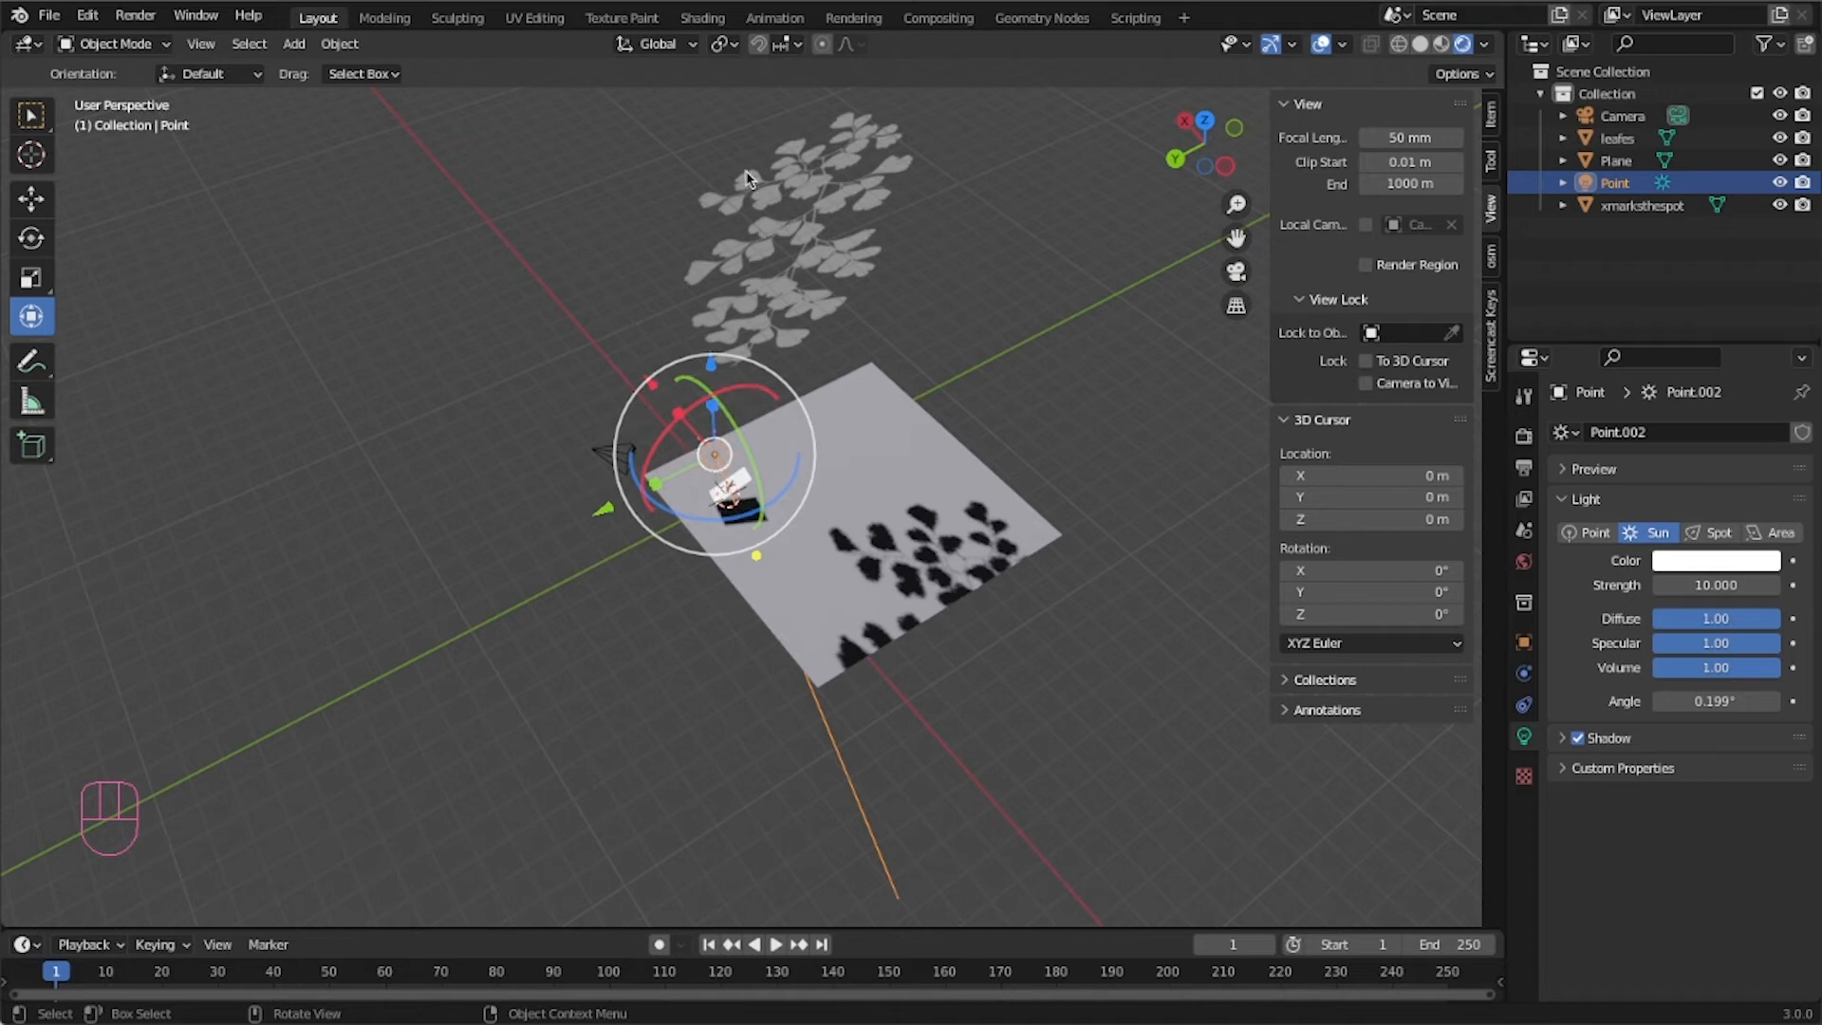
click(778, 263)
middle_drag(476, 644, 831, 615)
drag(604, 279, 299, 412)
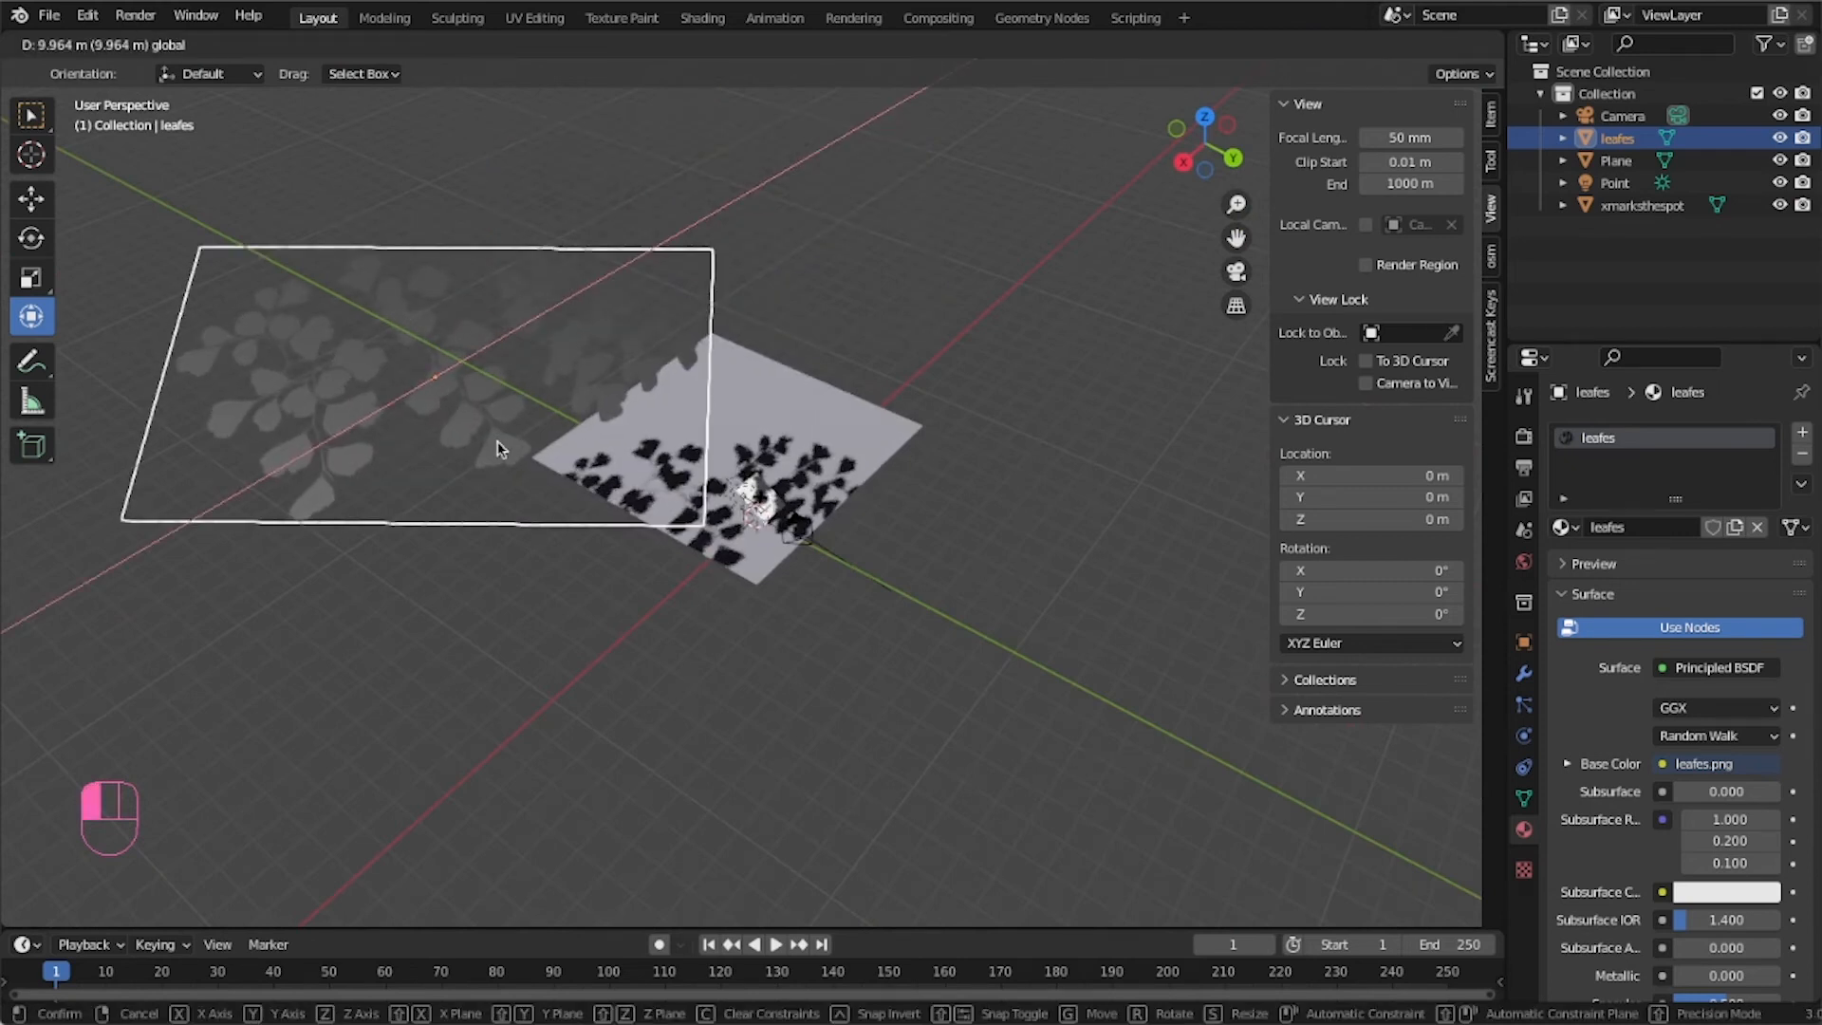
drag(500, 449, 500, 448)
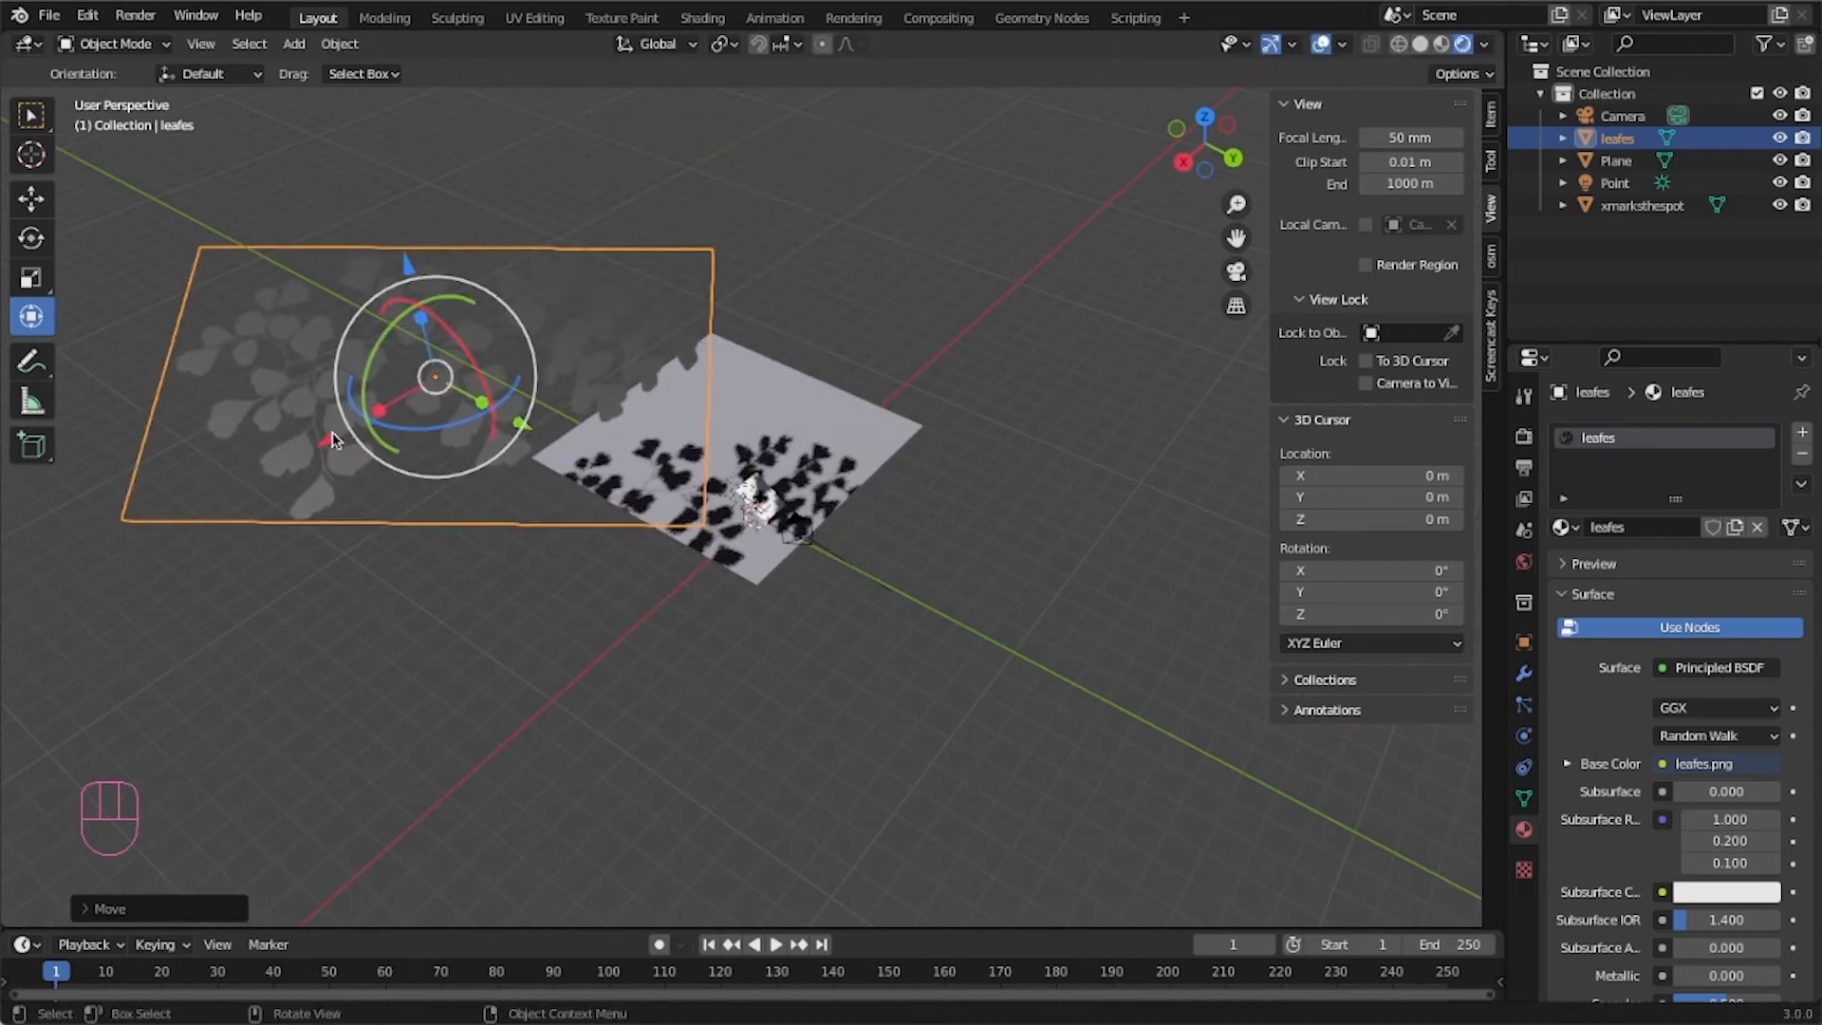
Rotate the leaf plane and shift it about 2 m, checking the shadows through the camera view.
key(KP_0)
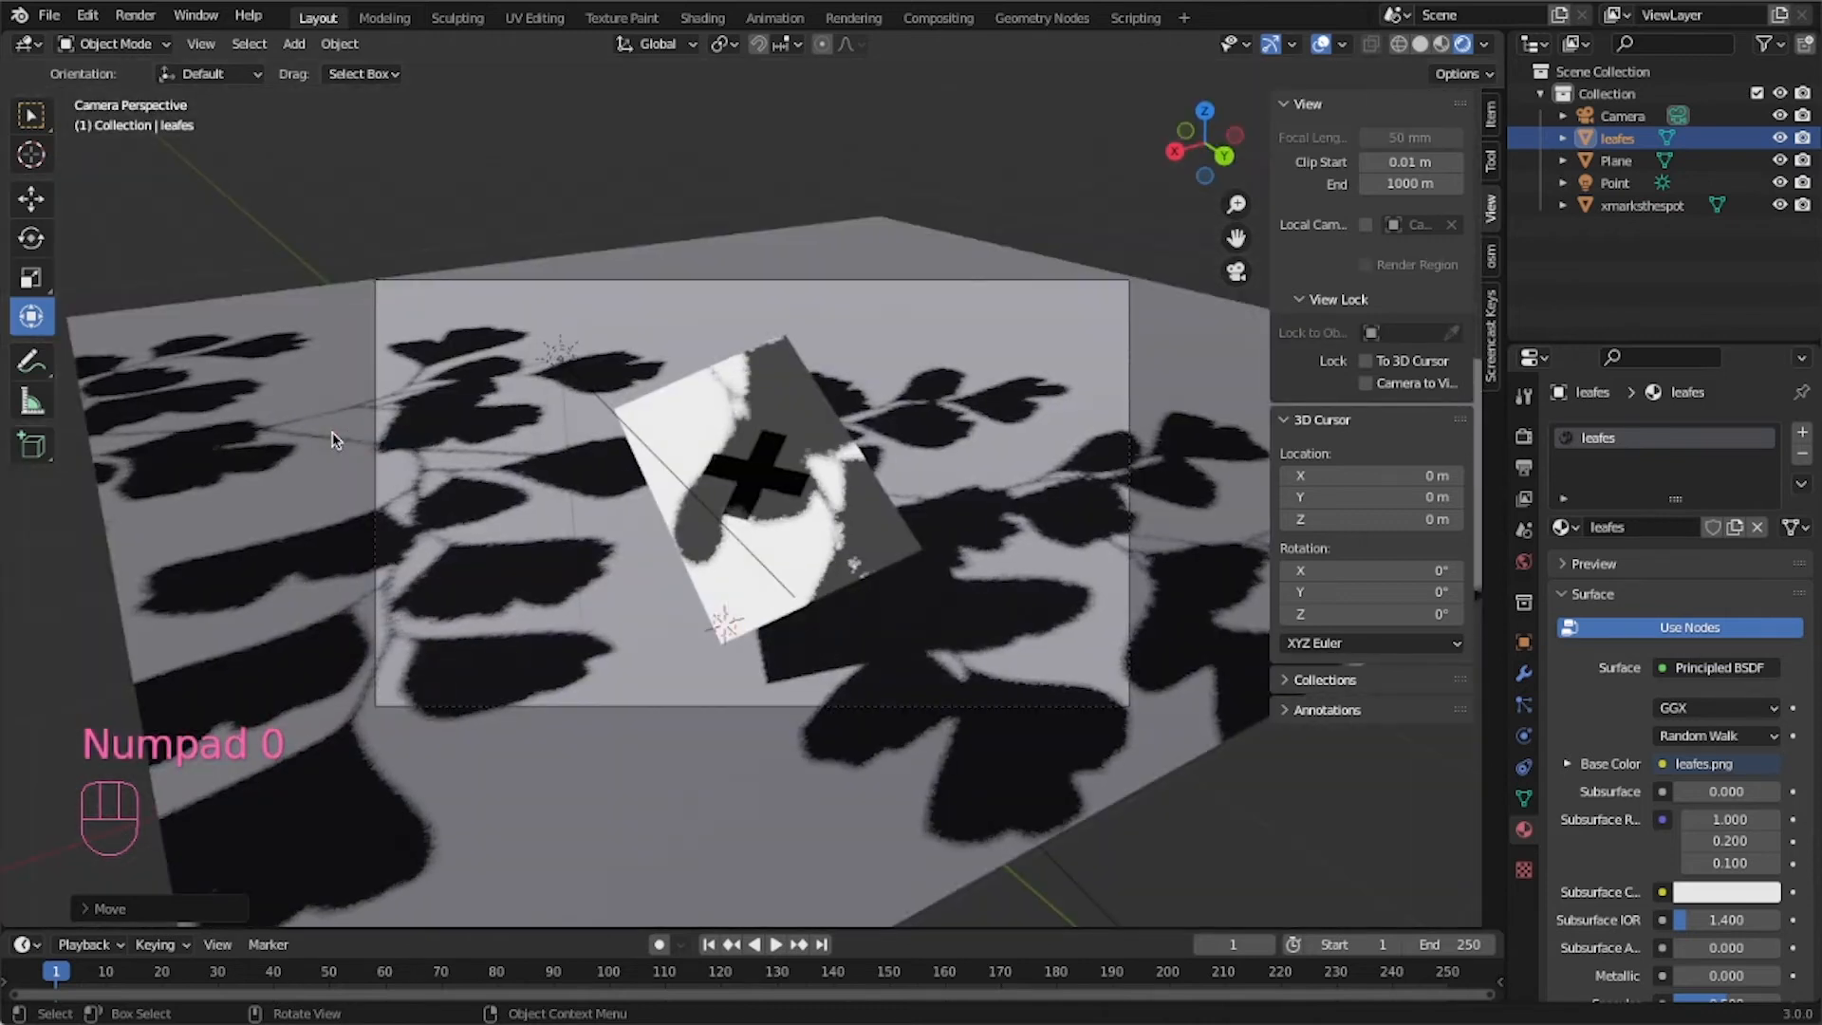
key(KP_0)
drag(389, 429, 320, 444)
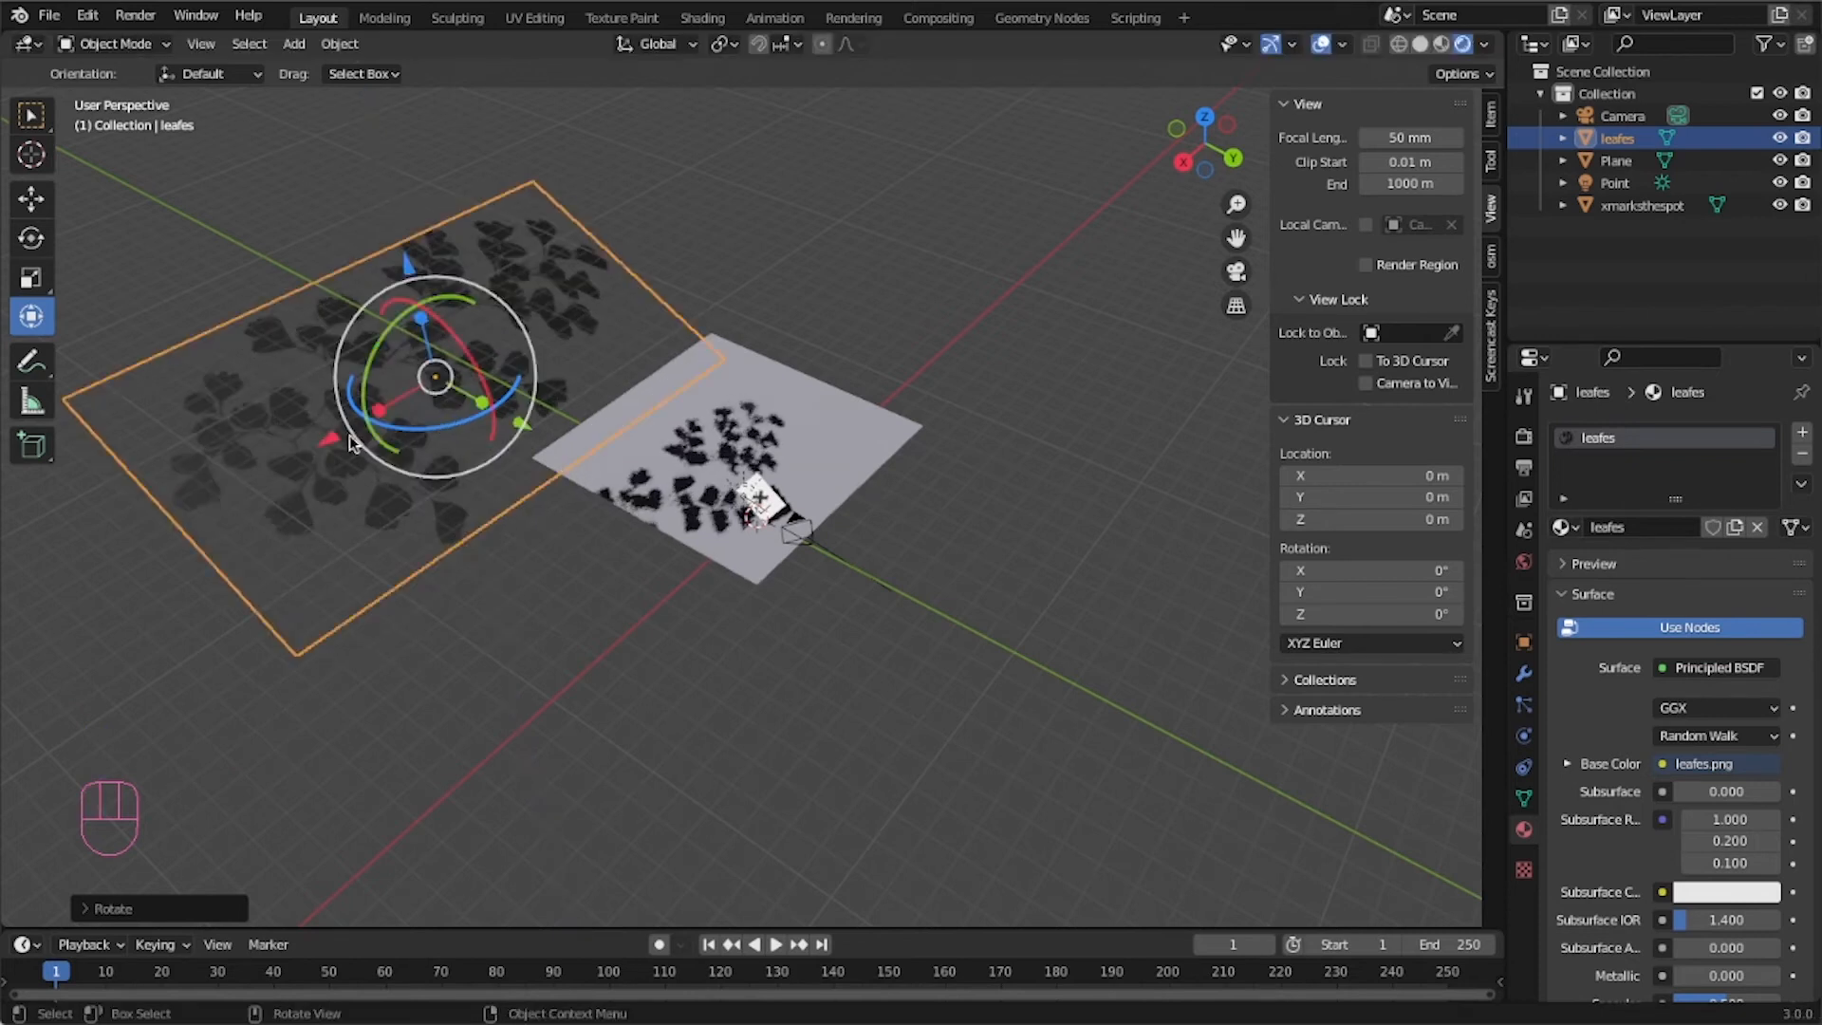
key(g)
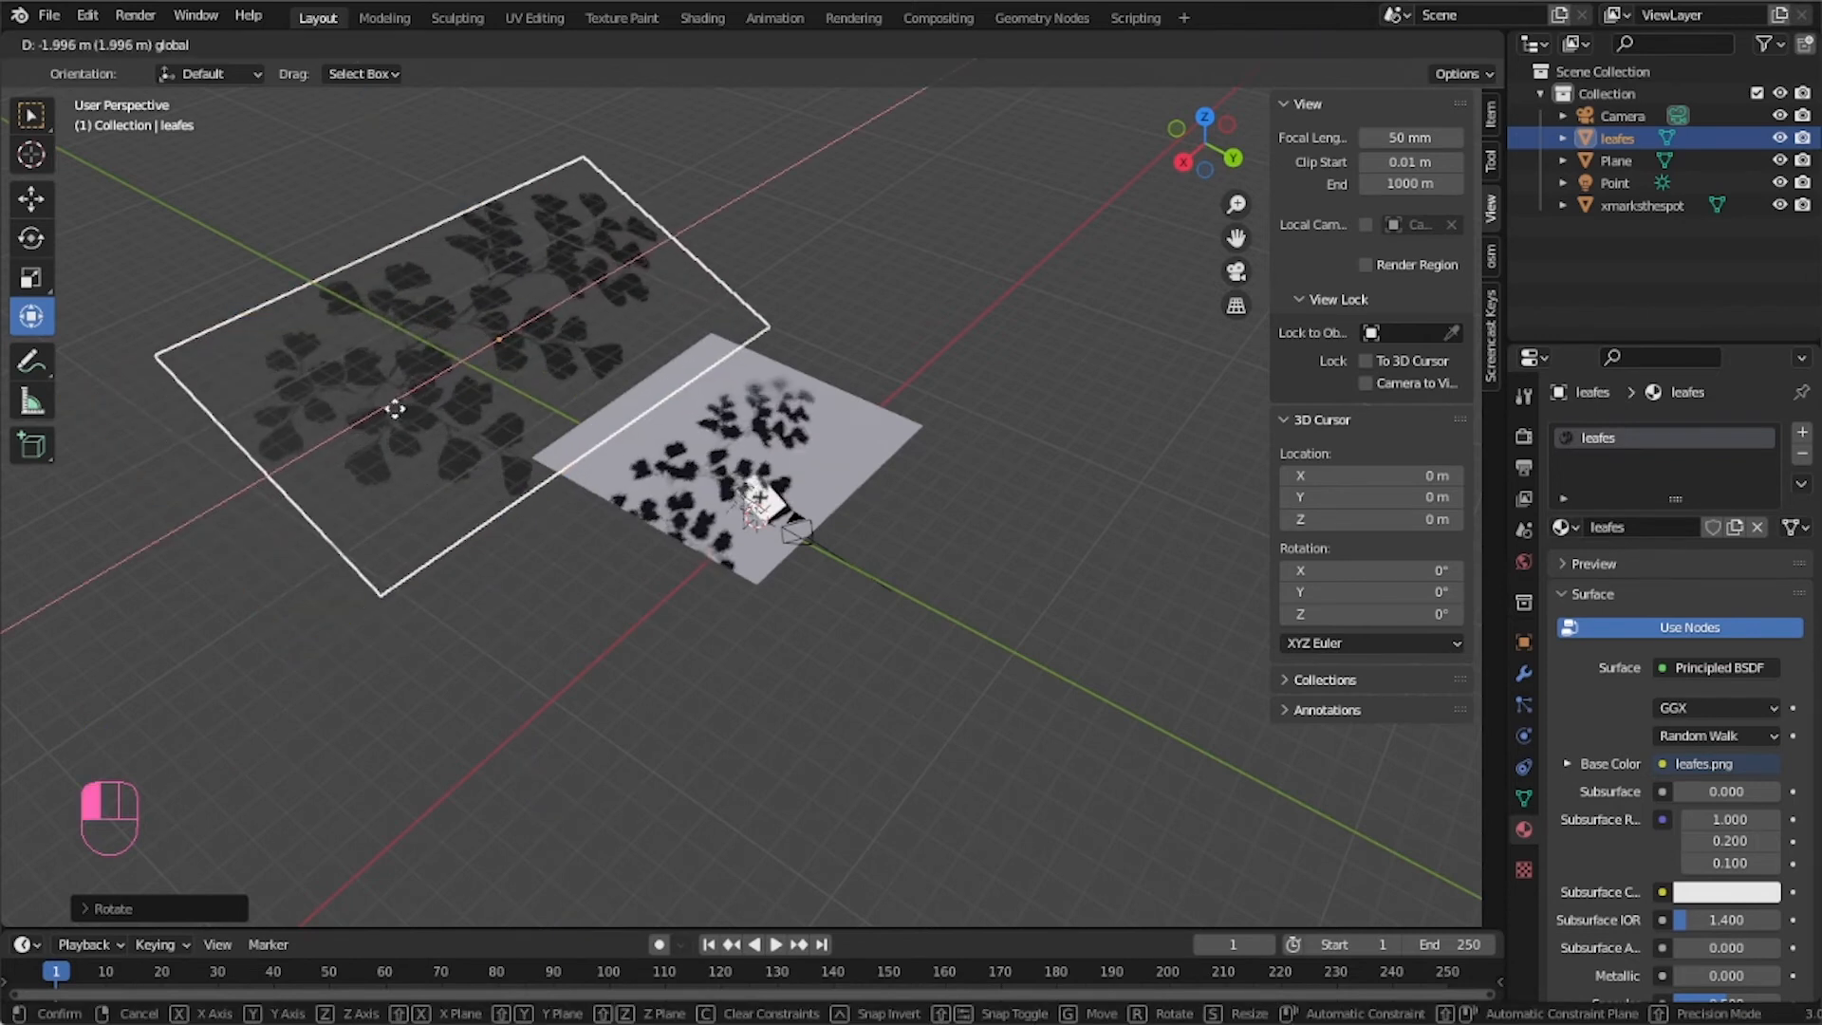
click(411, 398)
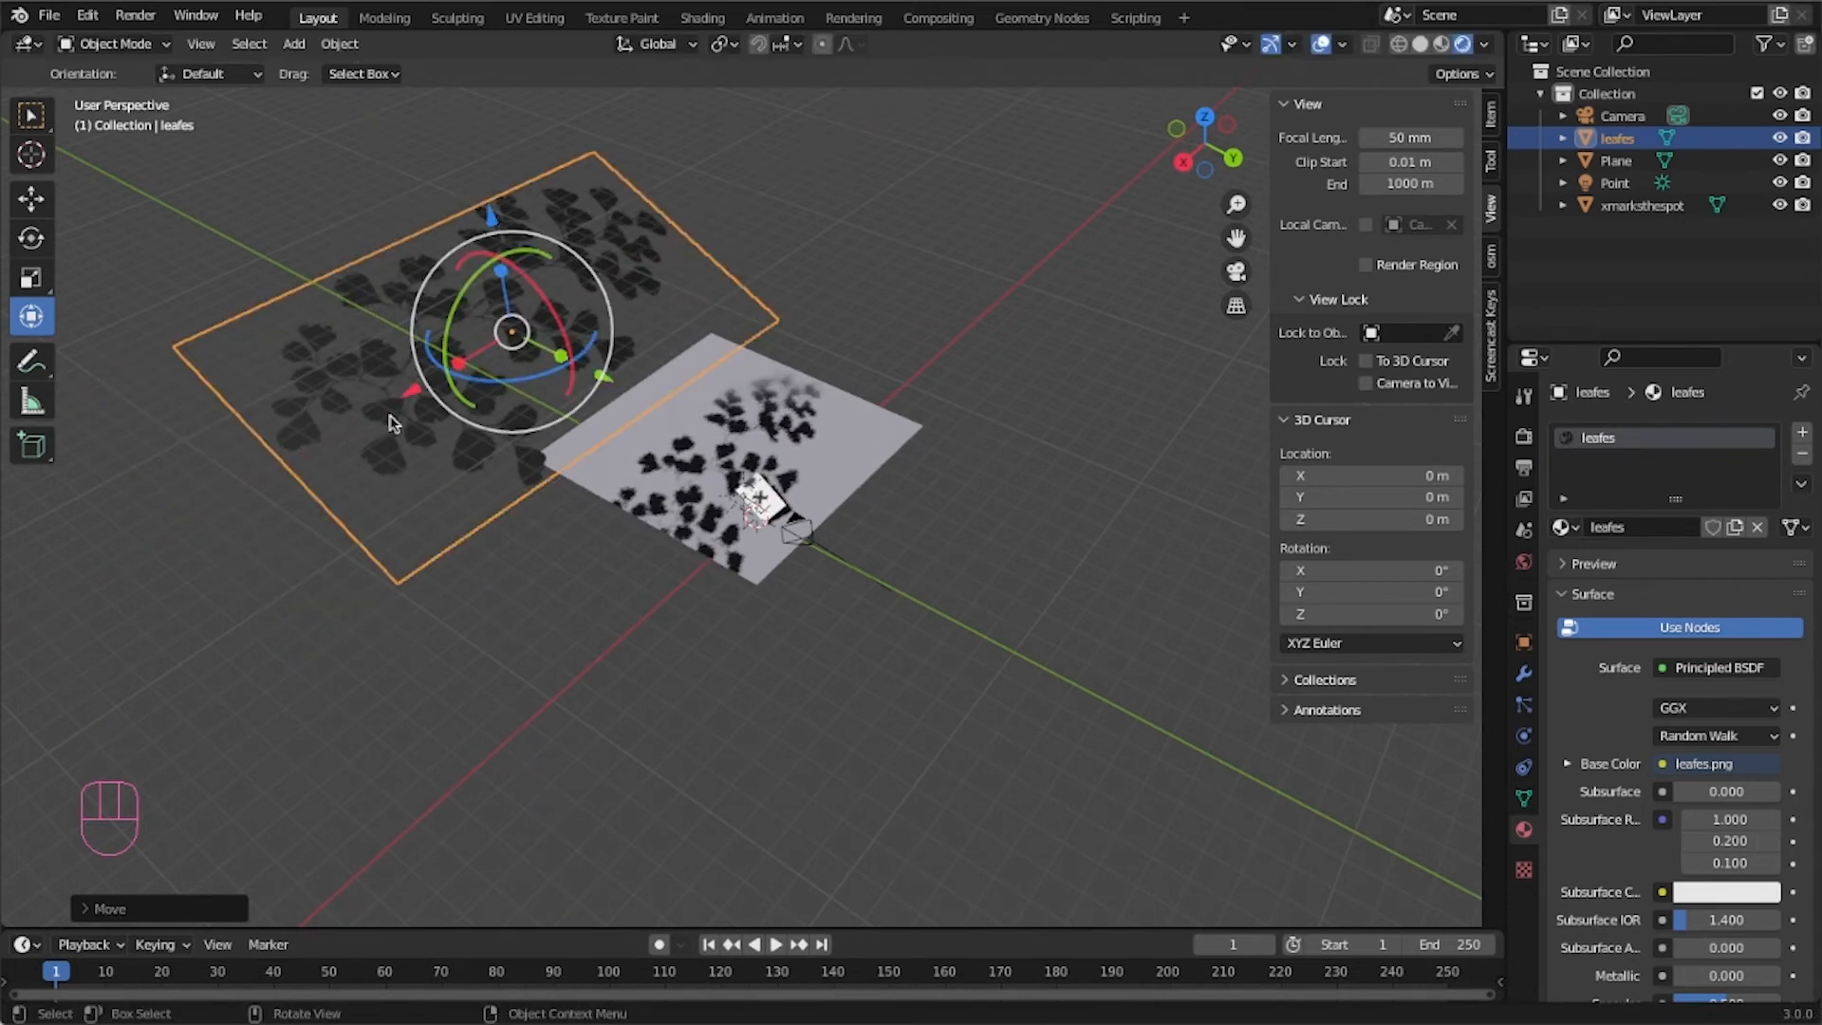
Scale the leaf plane up by about 1.31, comparing the shadows in camera view before and after.
key(KP_0)
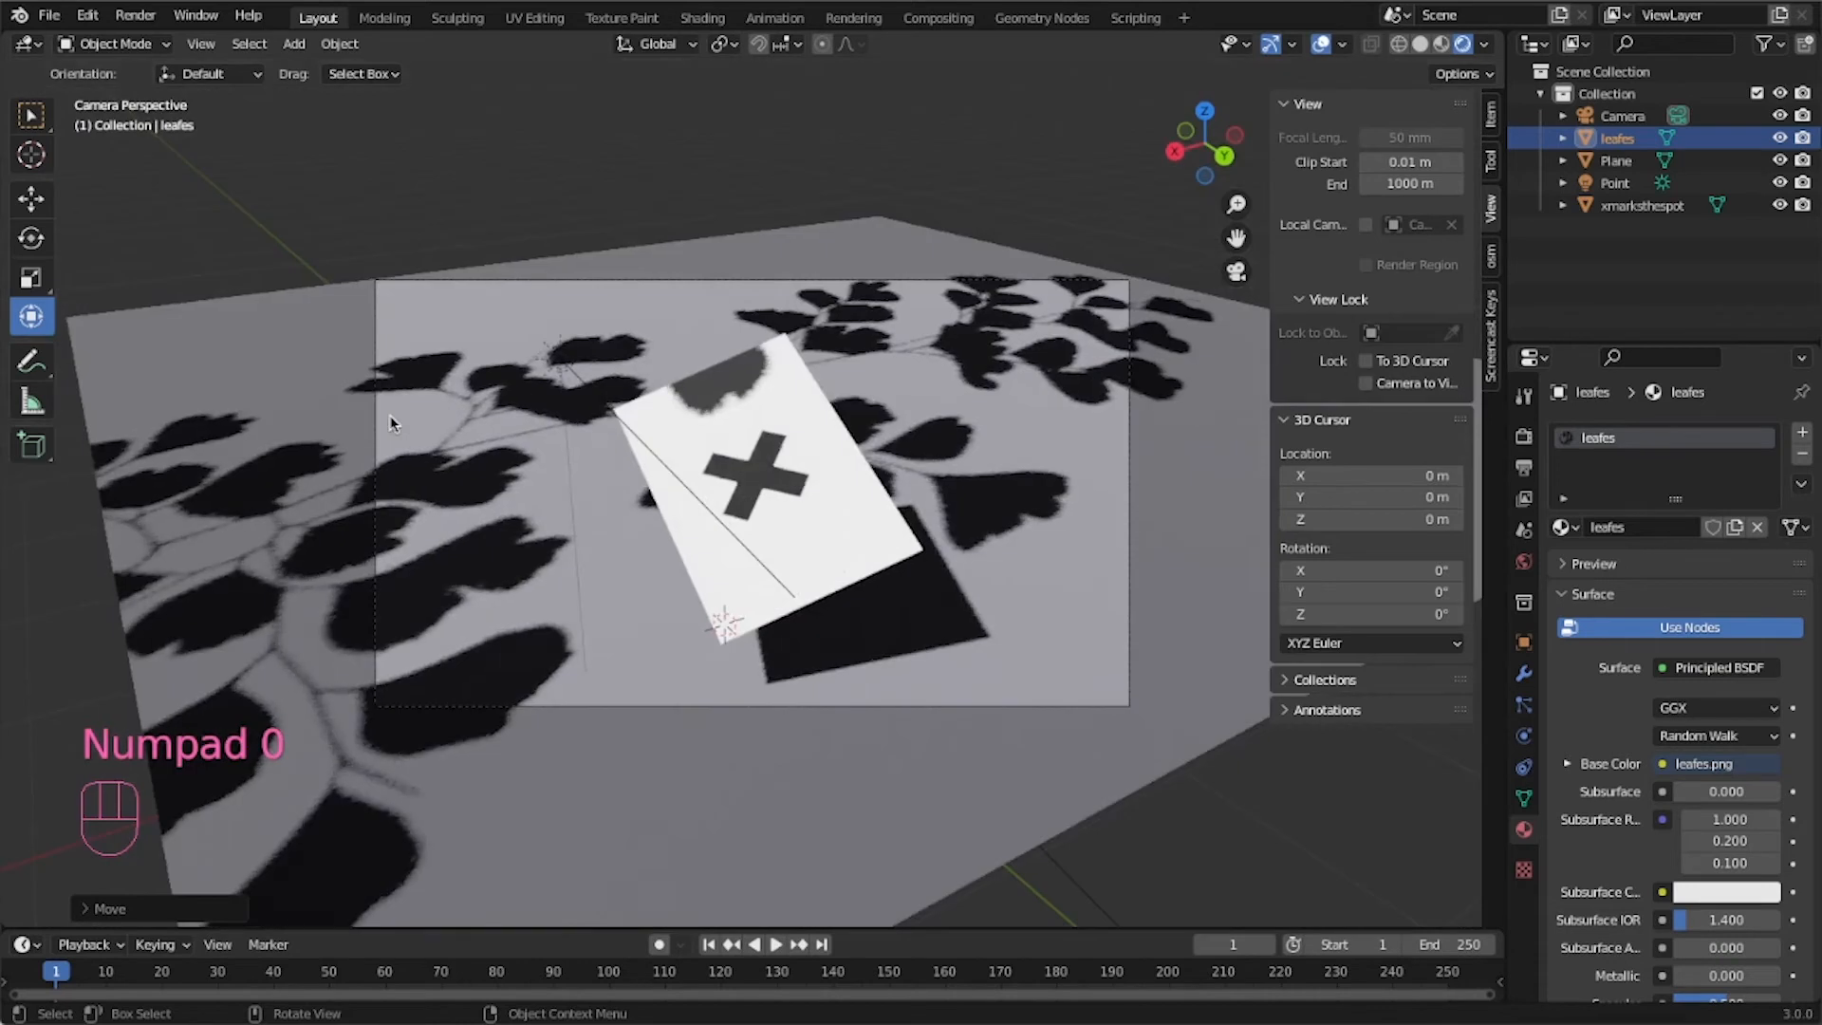
key(KP_0)
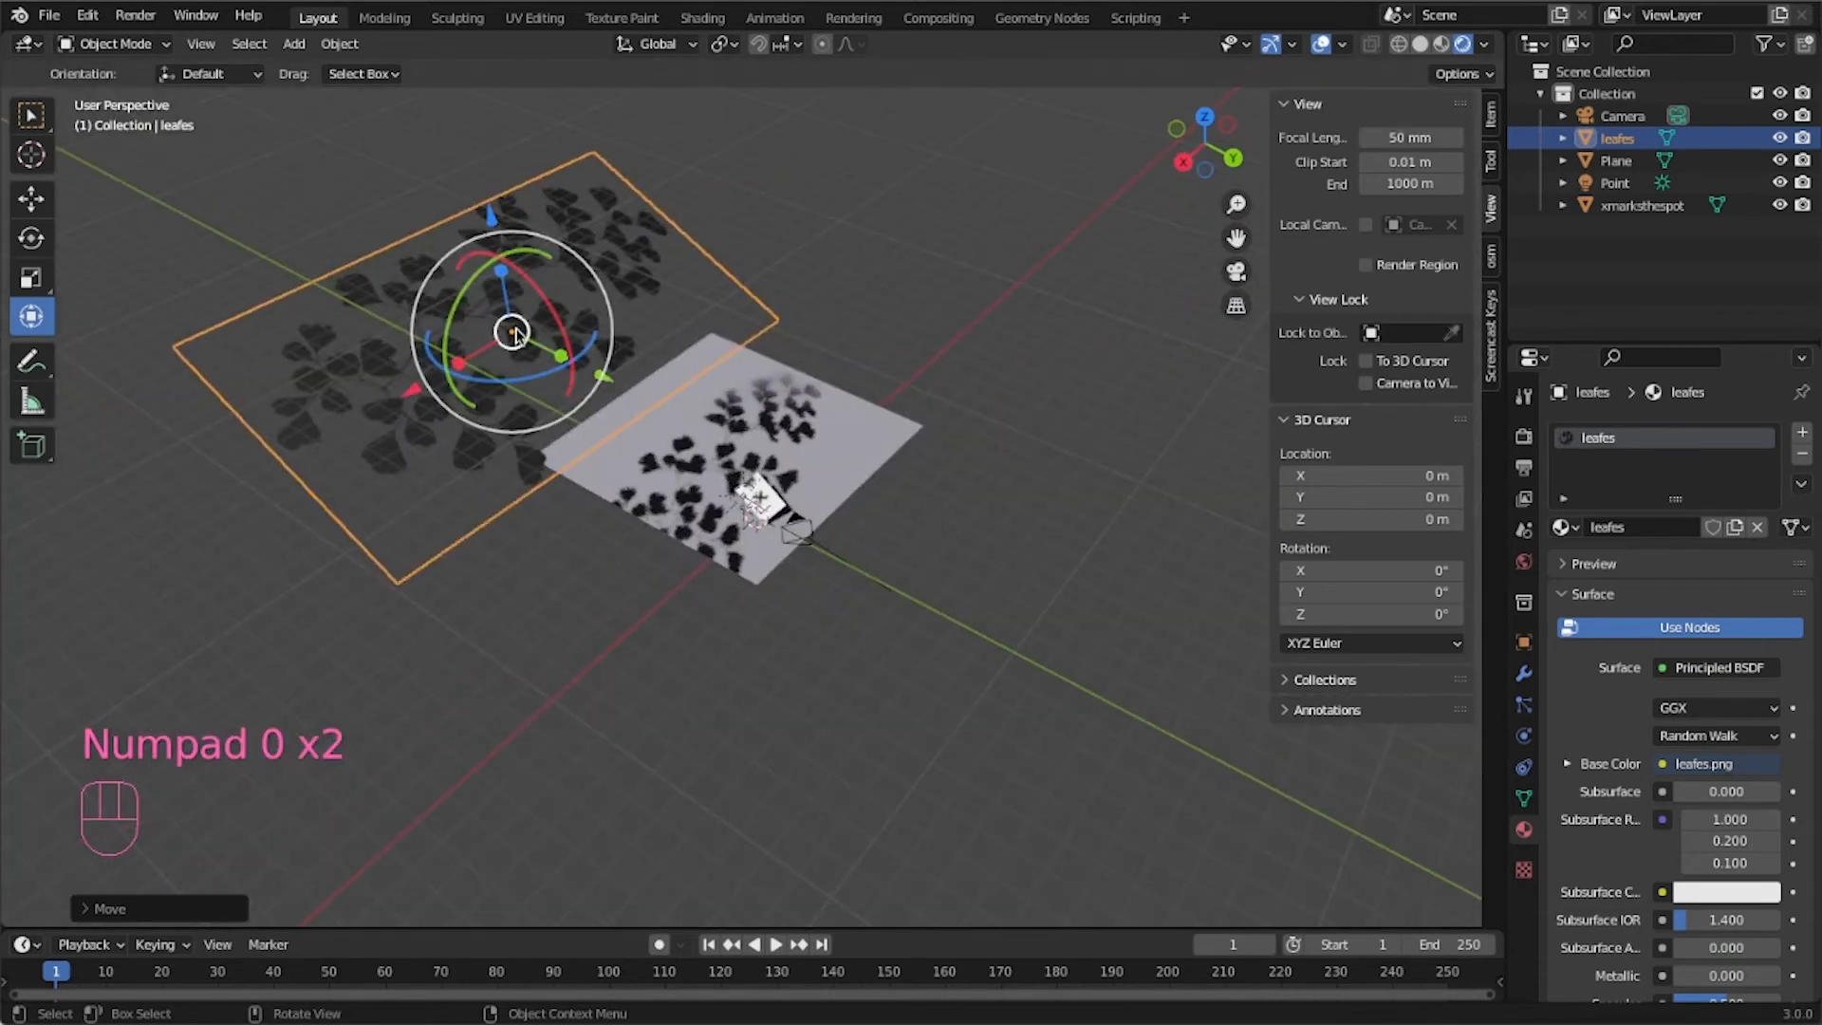
scroll(503, 303, down, 6)
drag(663, 330, 630, 191)
drag(582, 382, 565, 503)
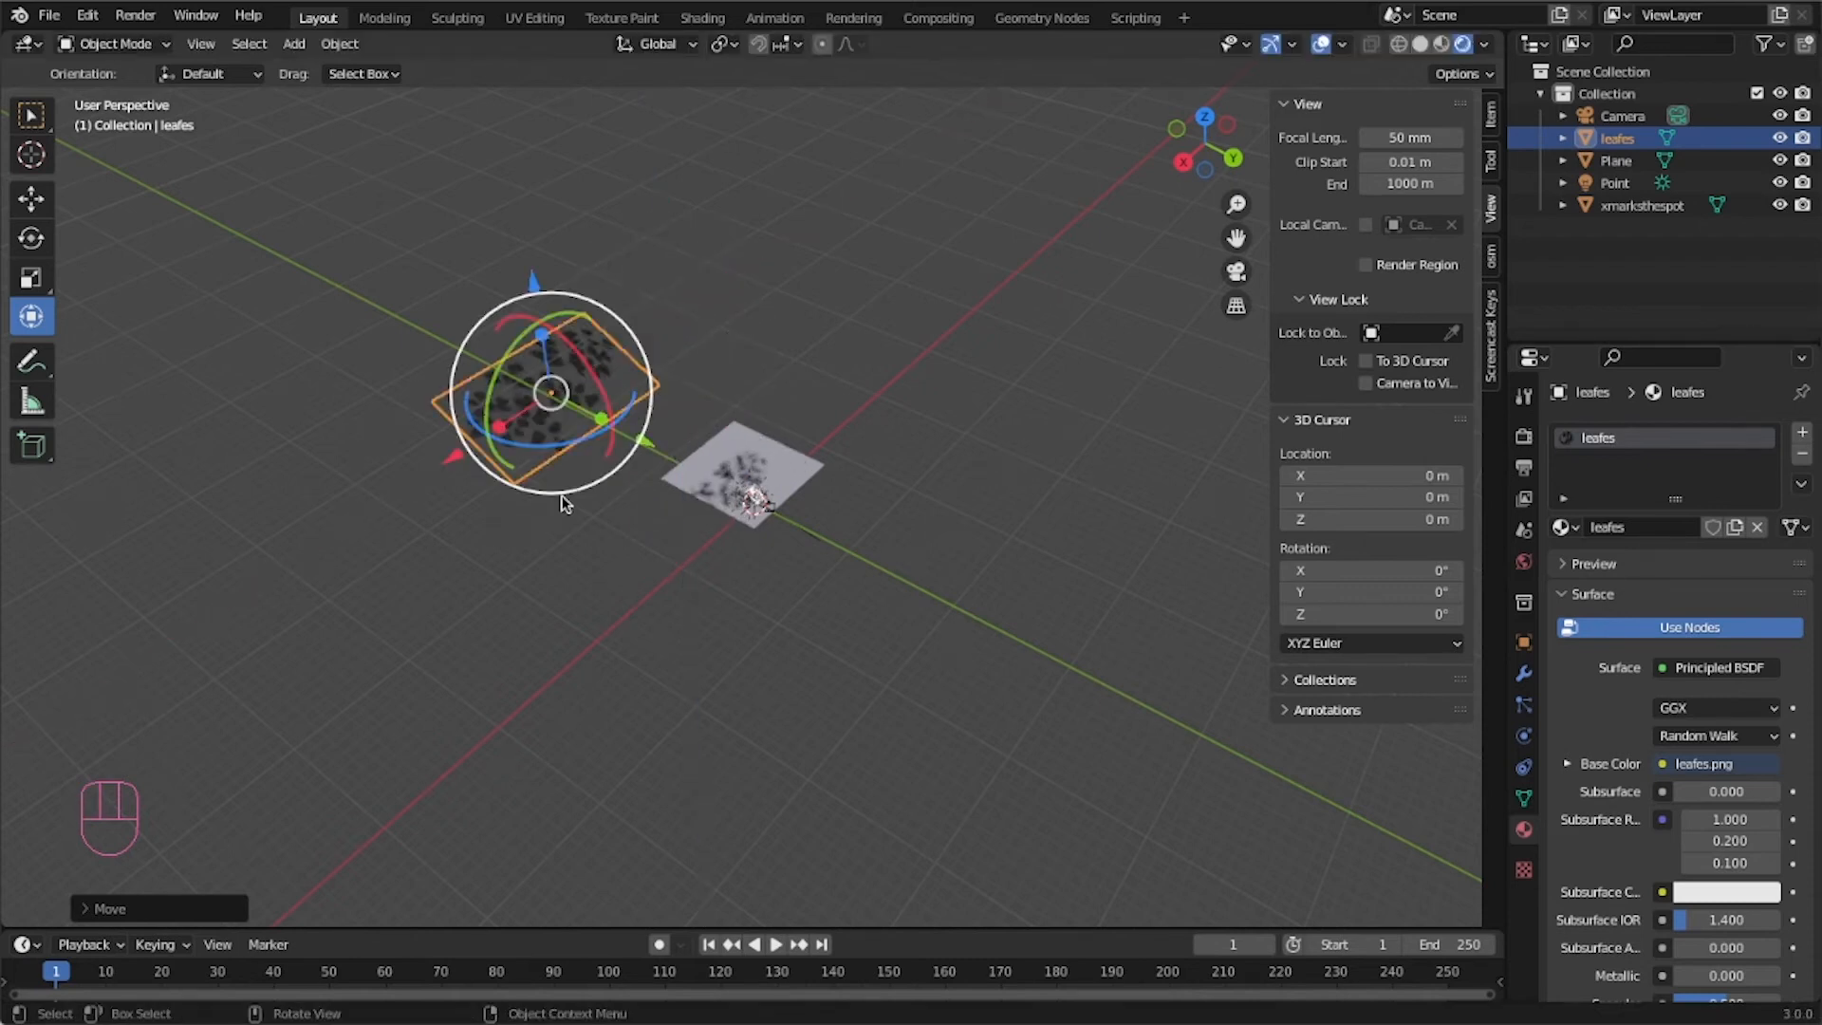
drag(650, 447, 659, 445)
key(KP_0)
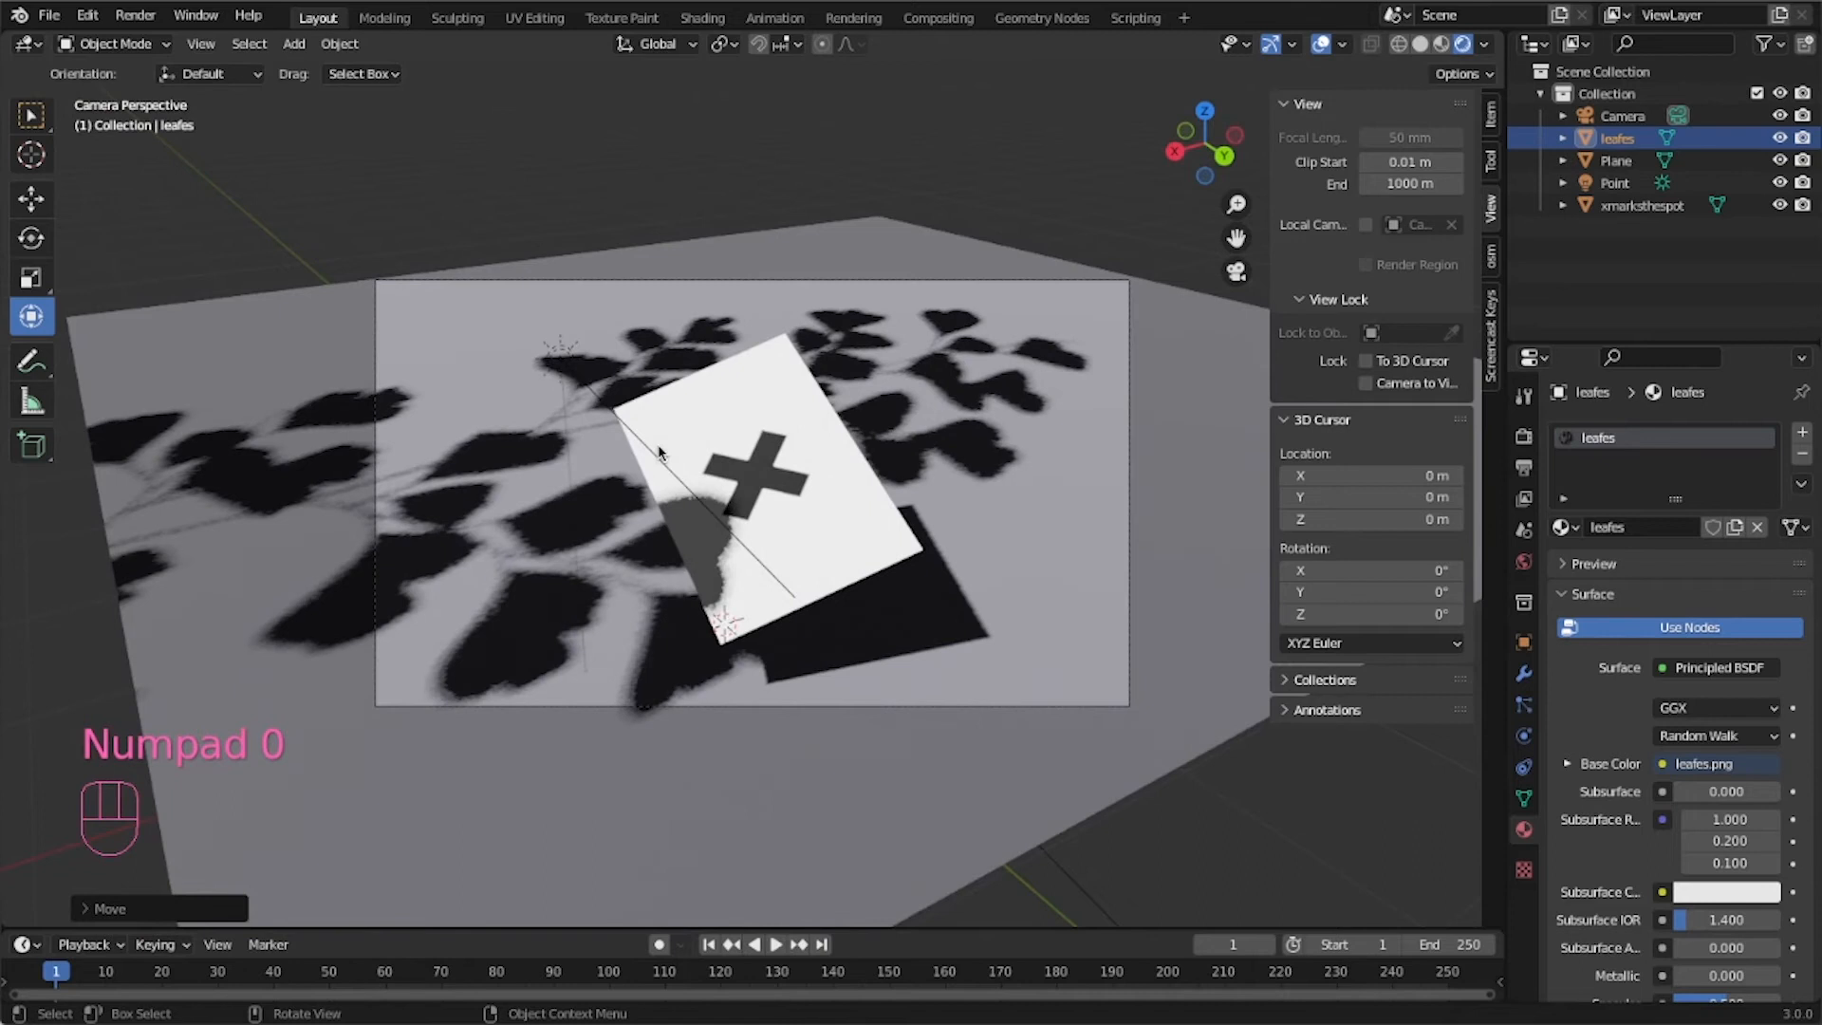
key(KP_0)
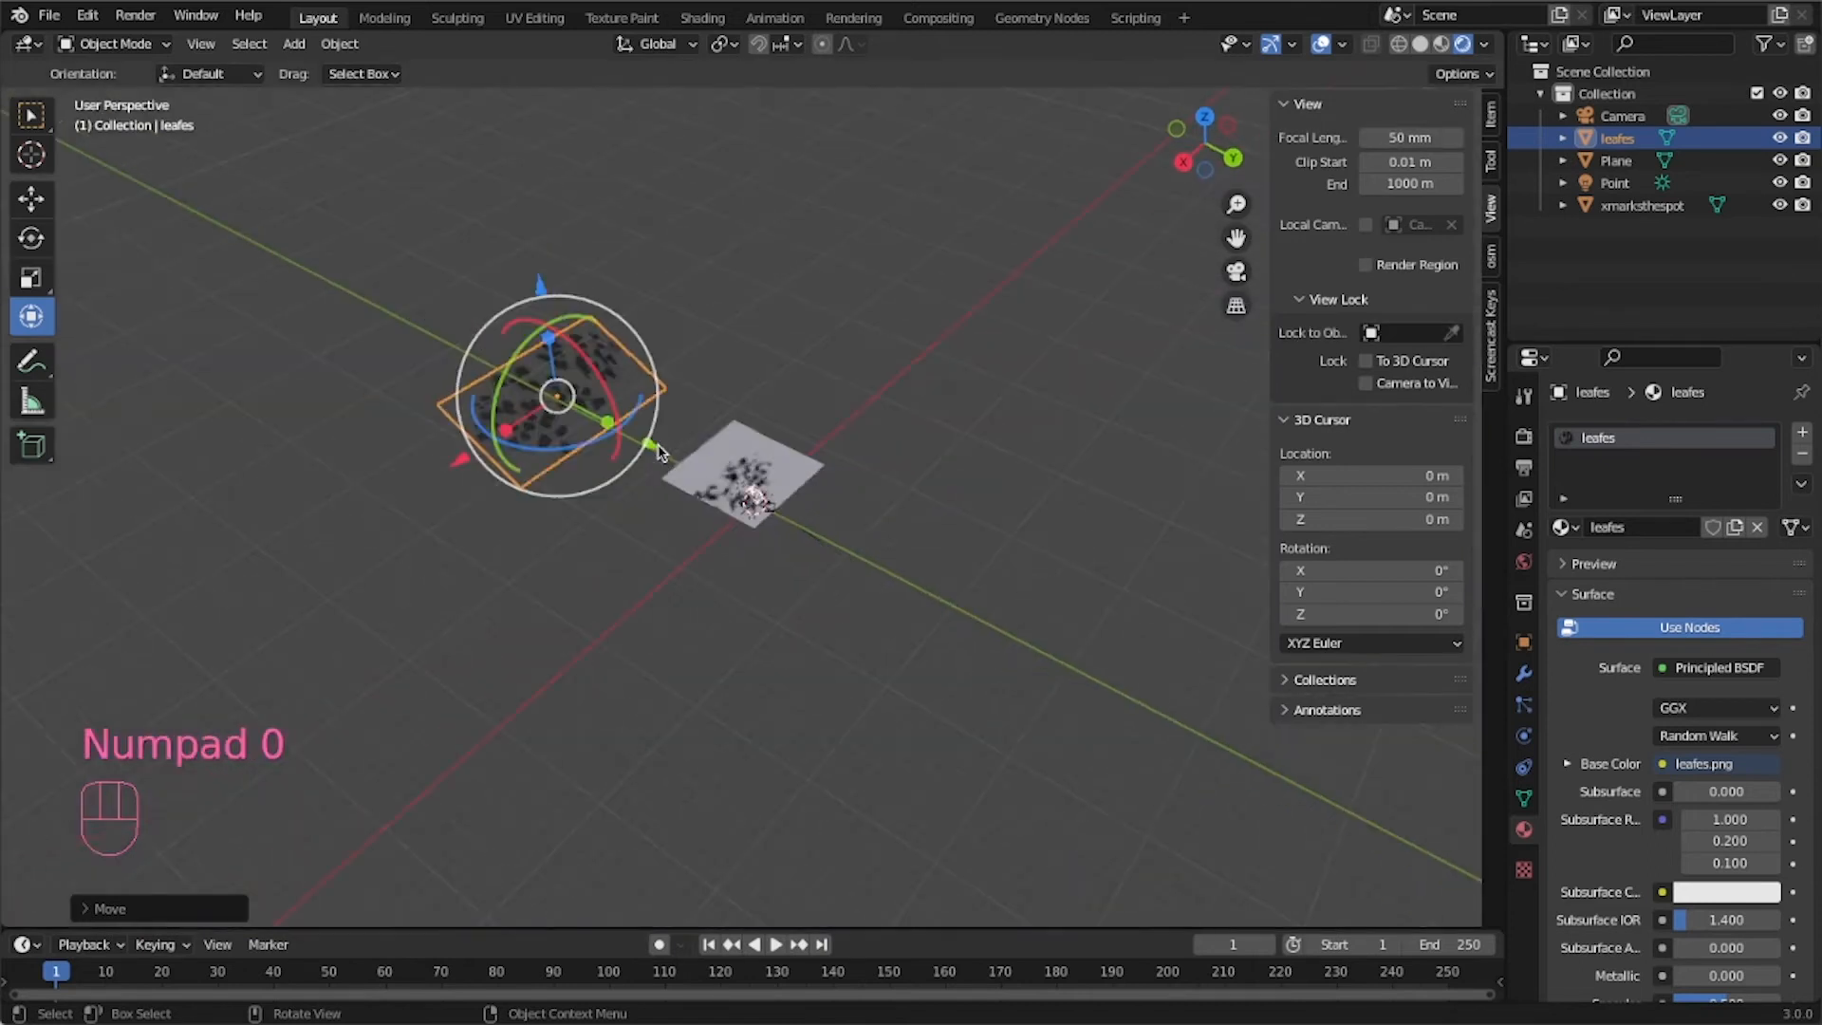
key(s)
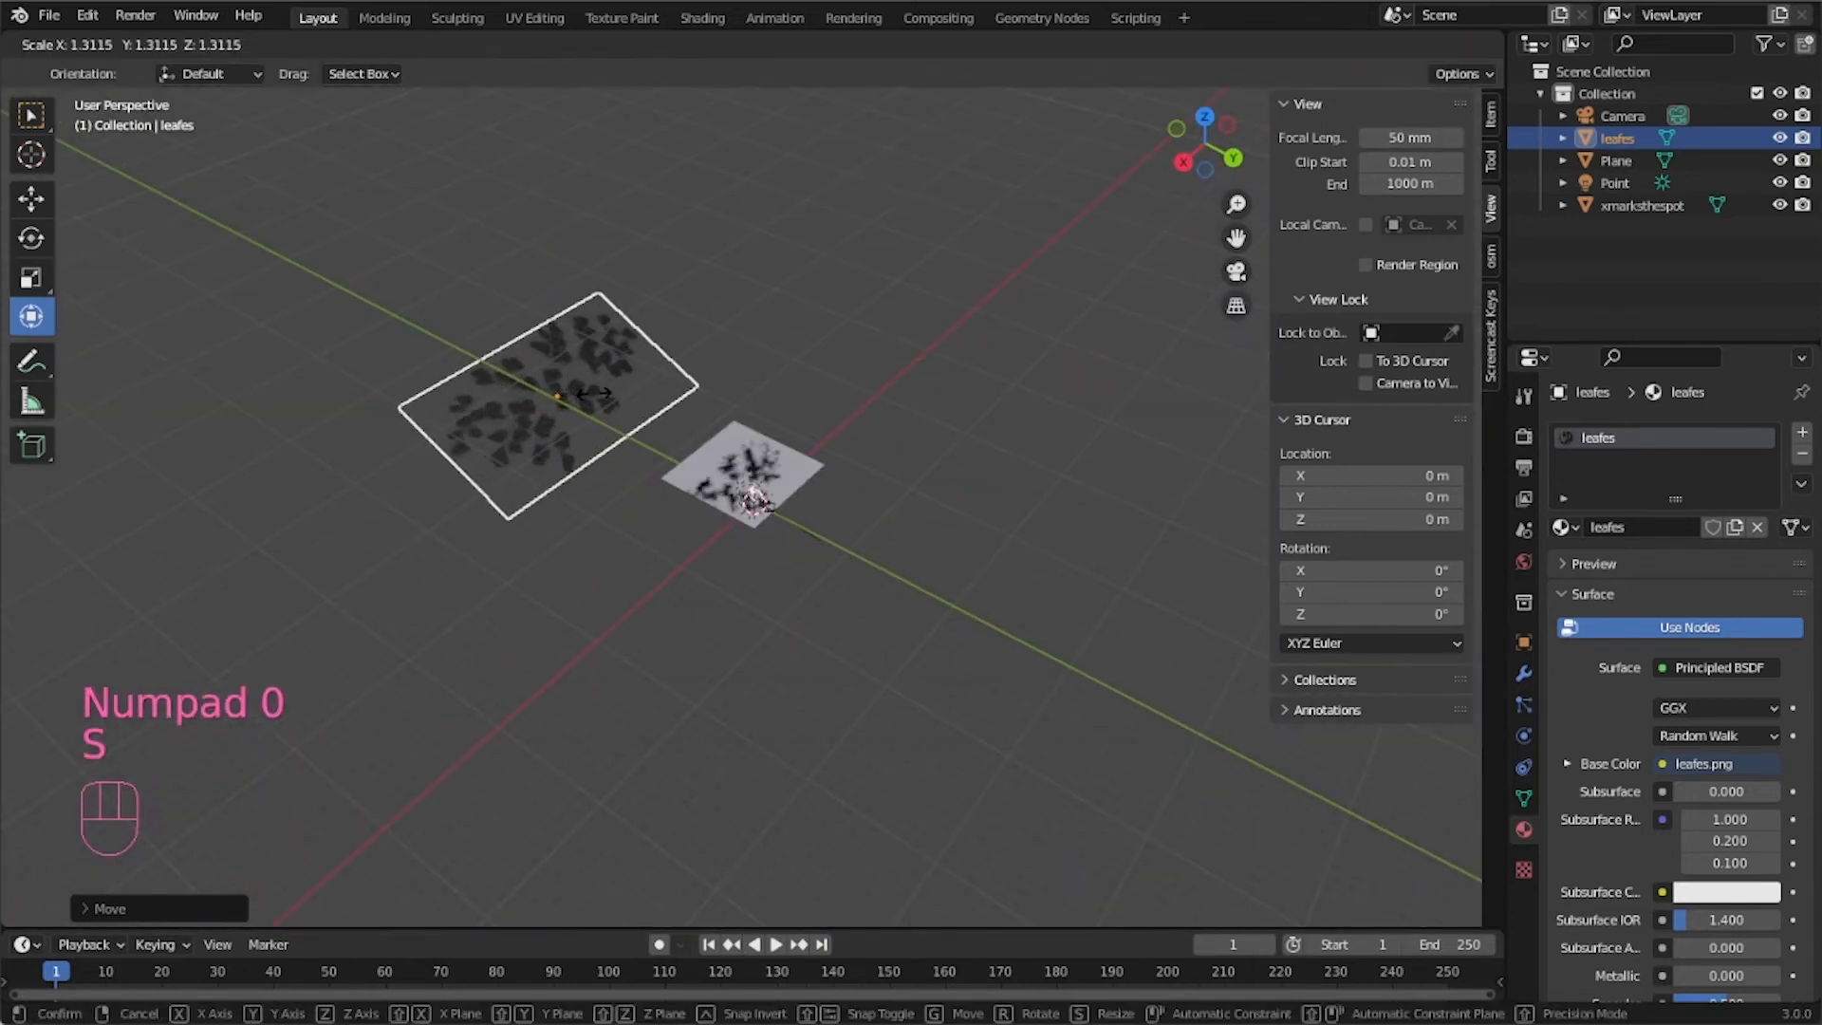
click(580, 403)
key(KP_0)
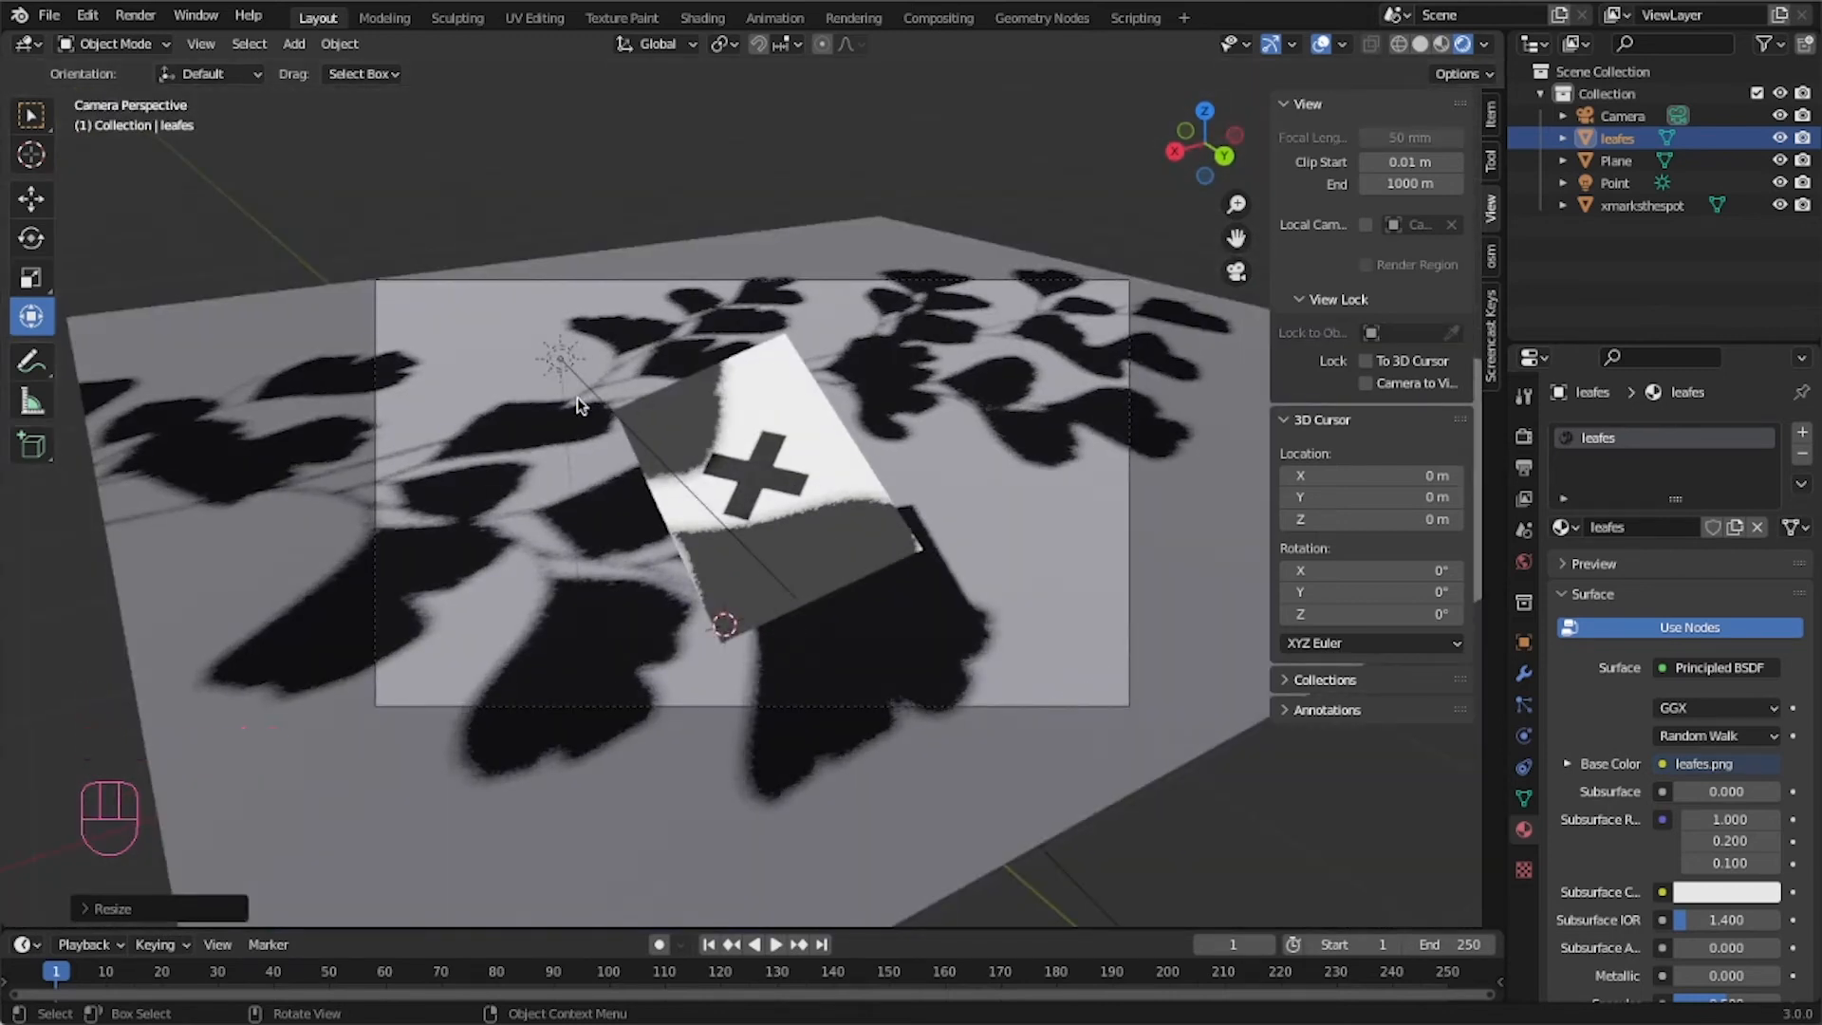
key(KP_0)
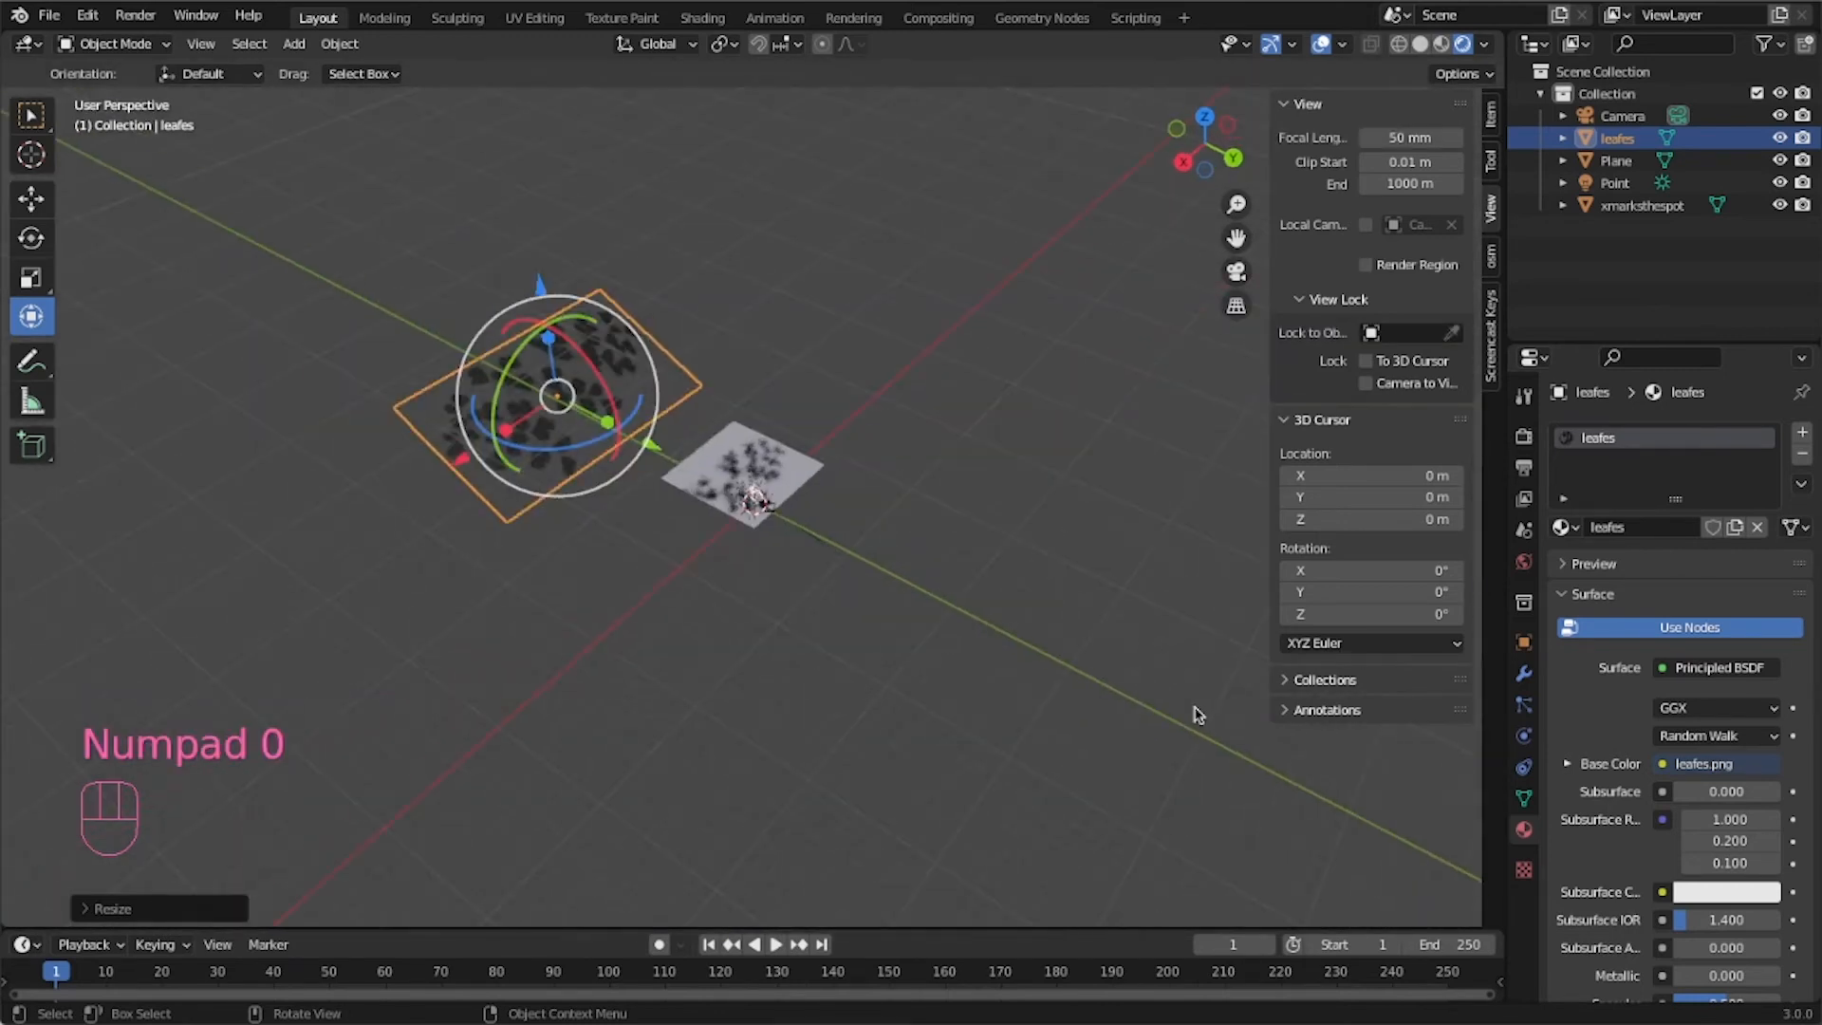
Select the sun light and set its angle to 1° to soften the shadows.
click(1630, 181)
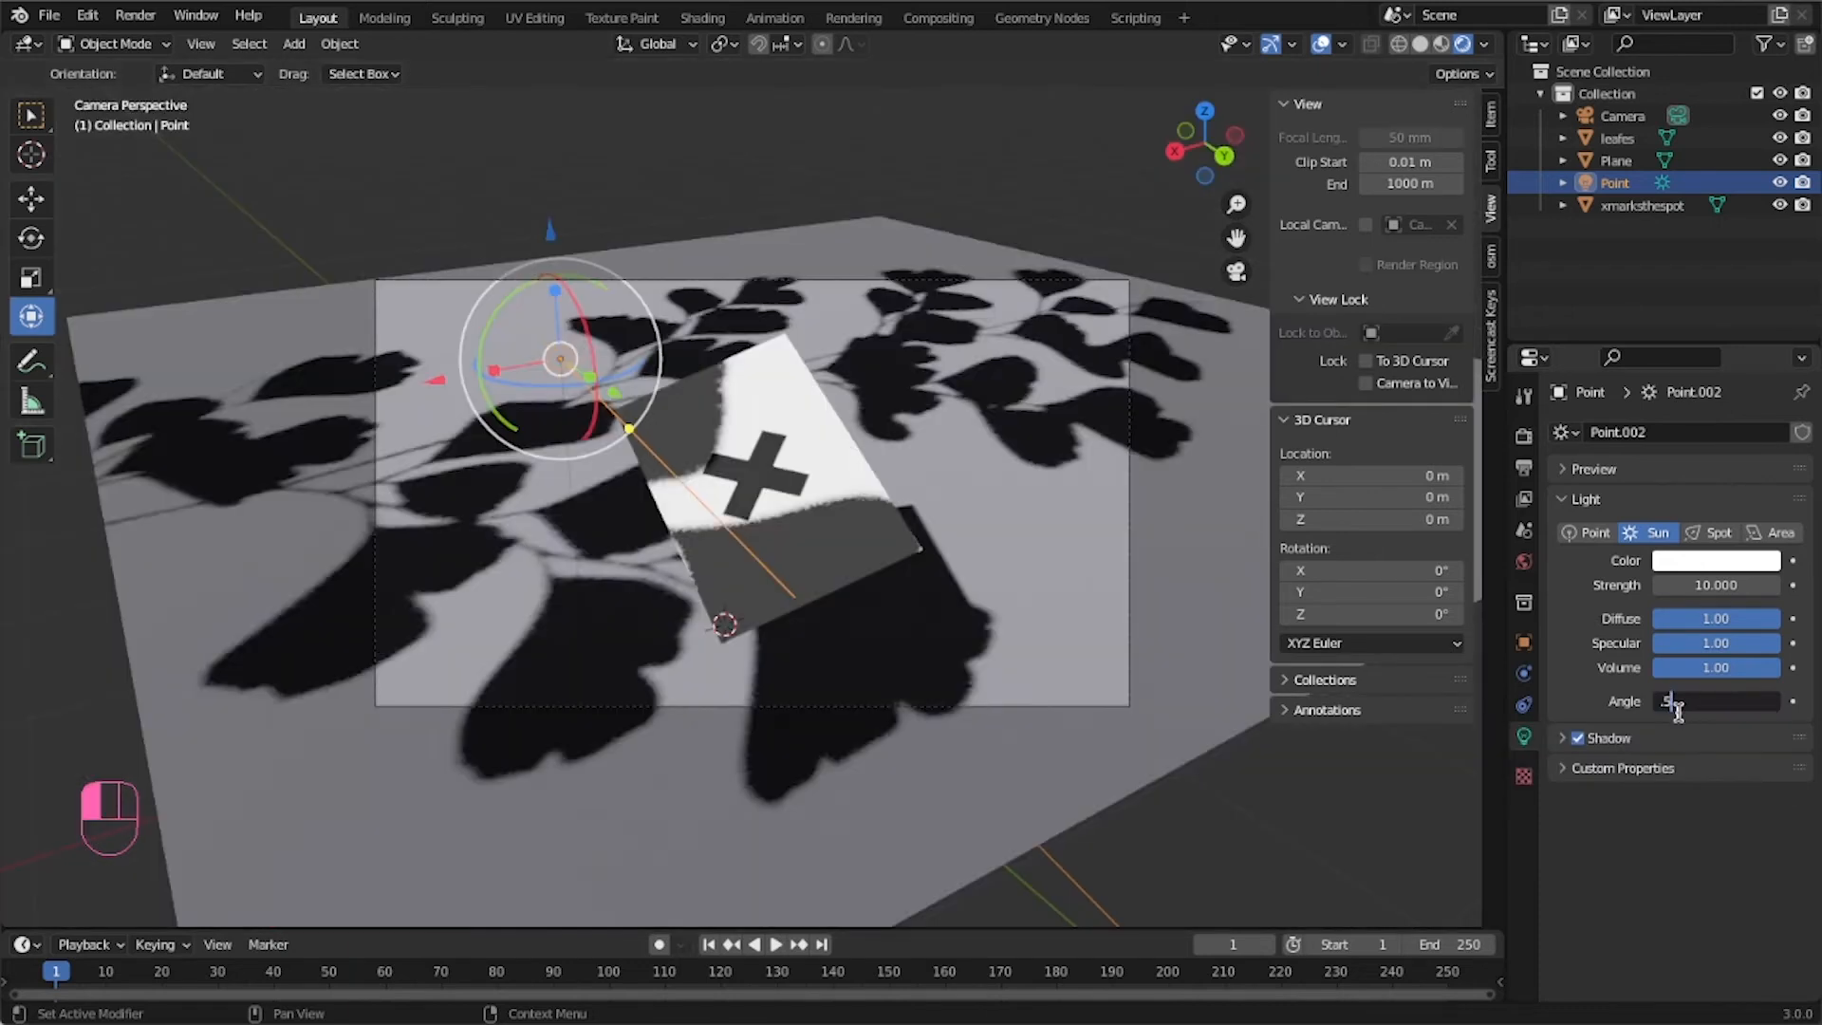
drag(1715, 704, 1679, 718)
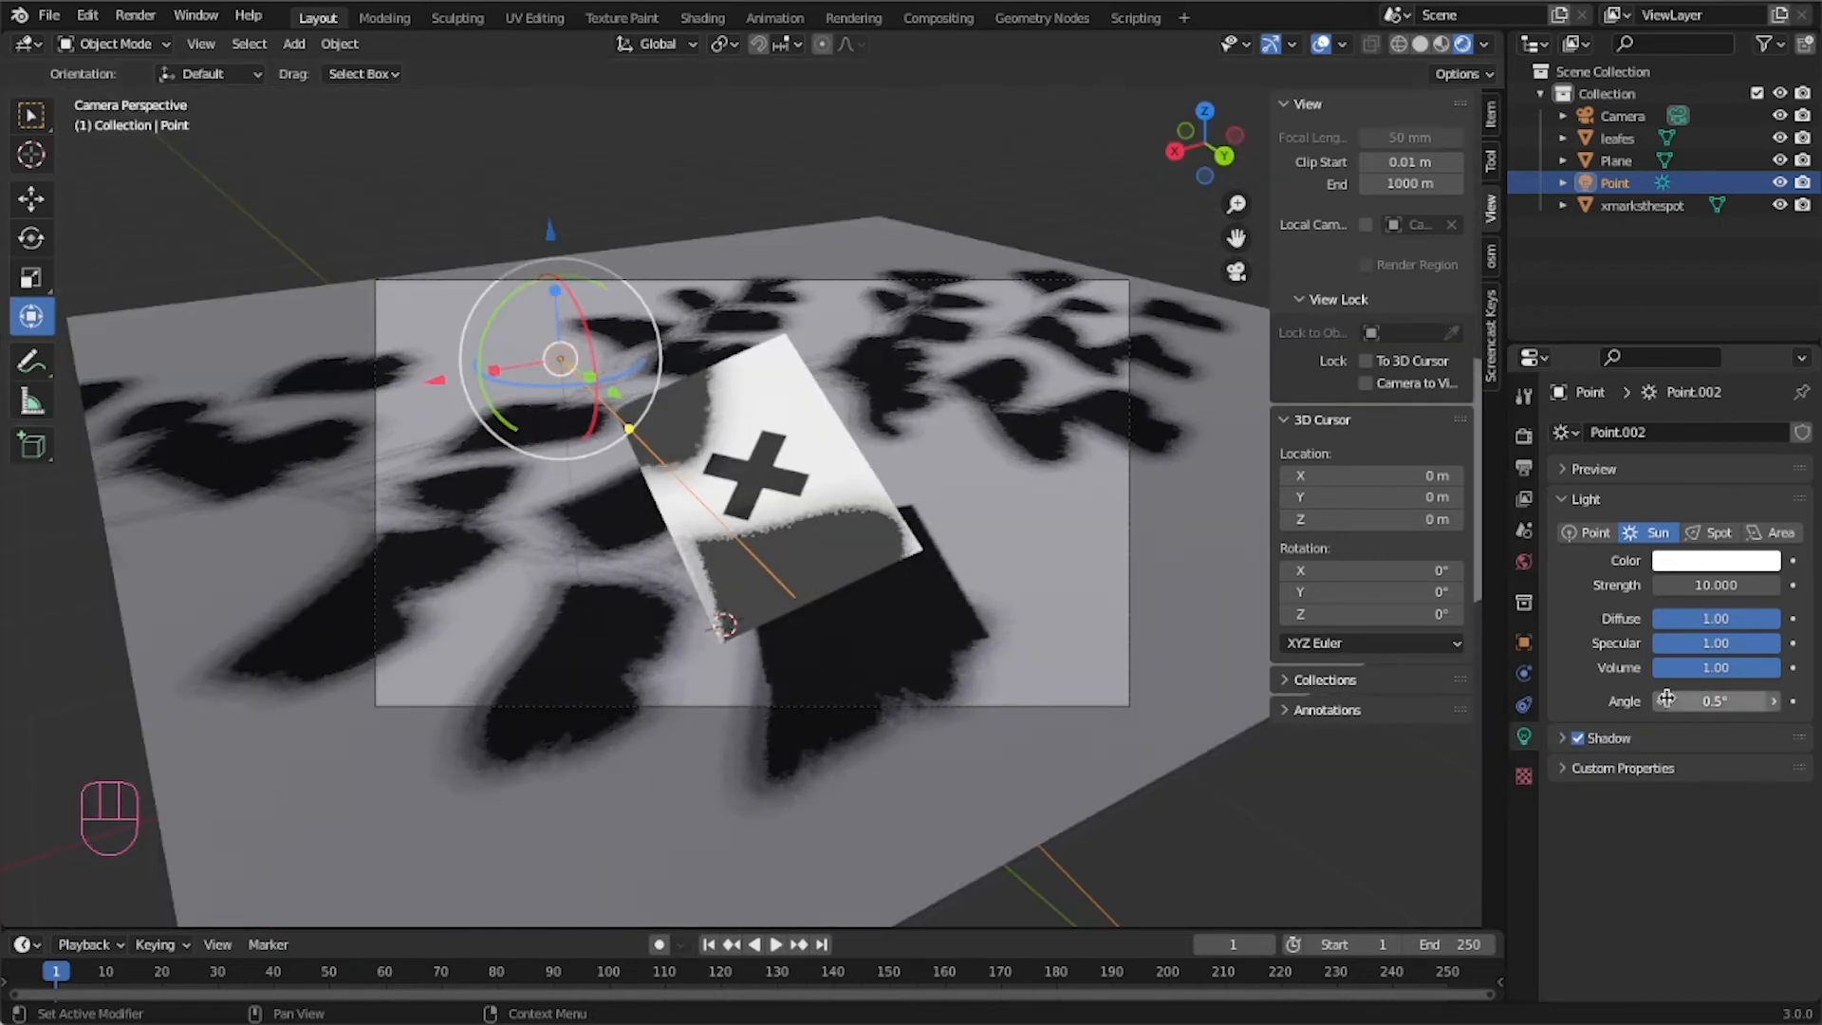
click(1703, 703)
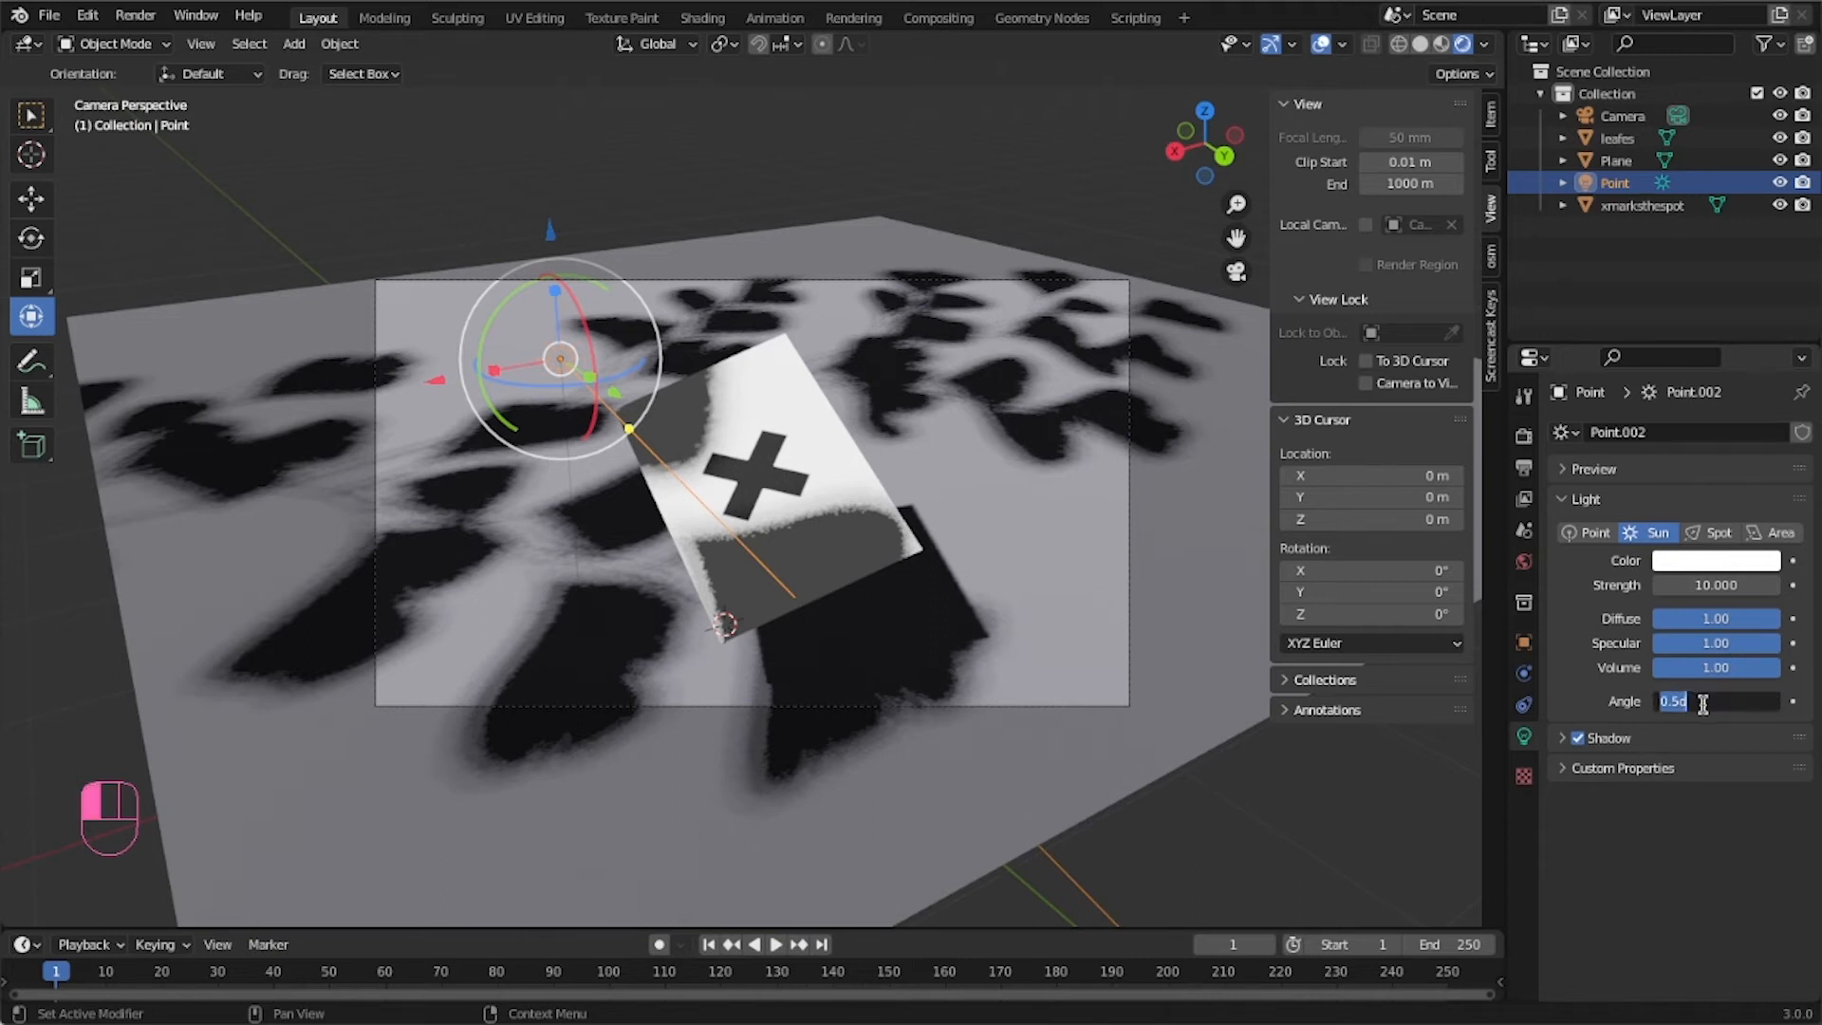
text(10)
key(Return)
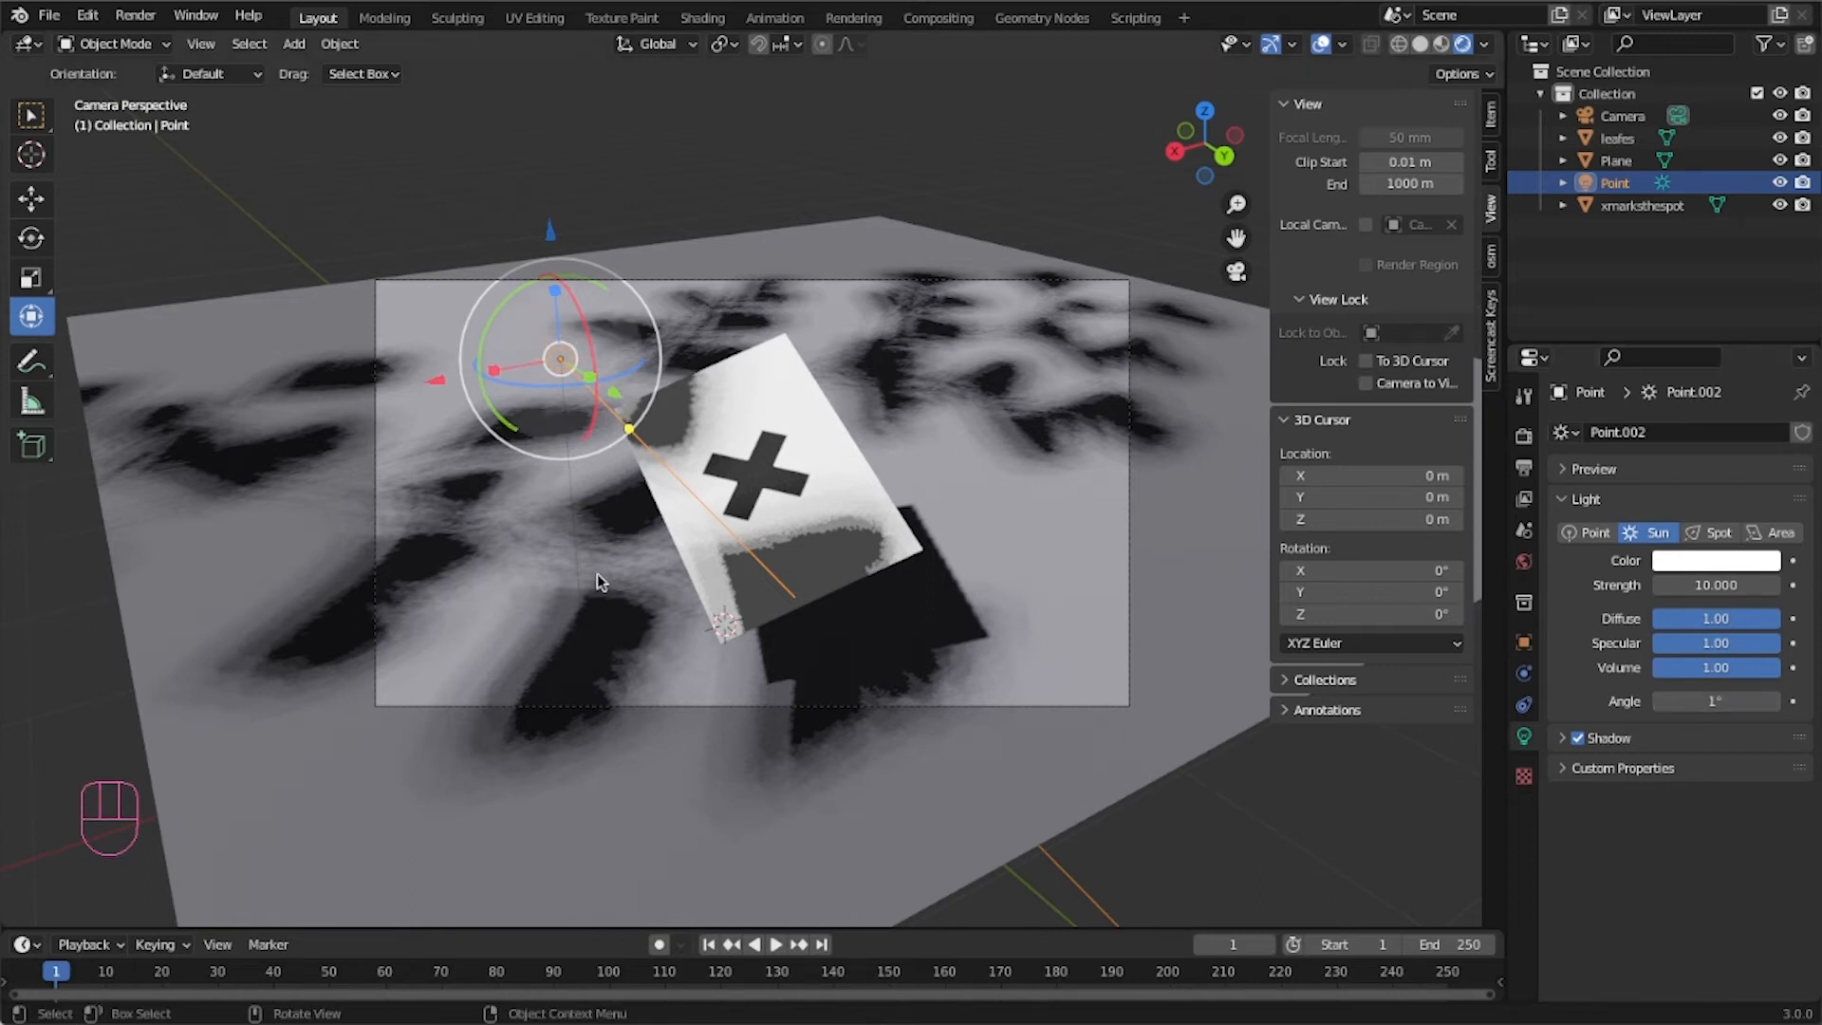
Render an image of the scene, zoom in to inspect it, and close the render window.
click(1276, 844)
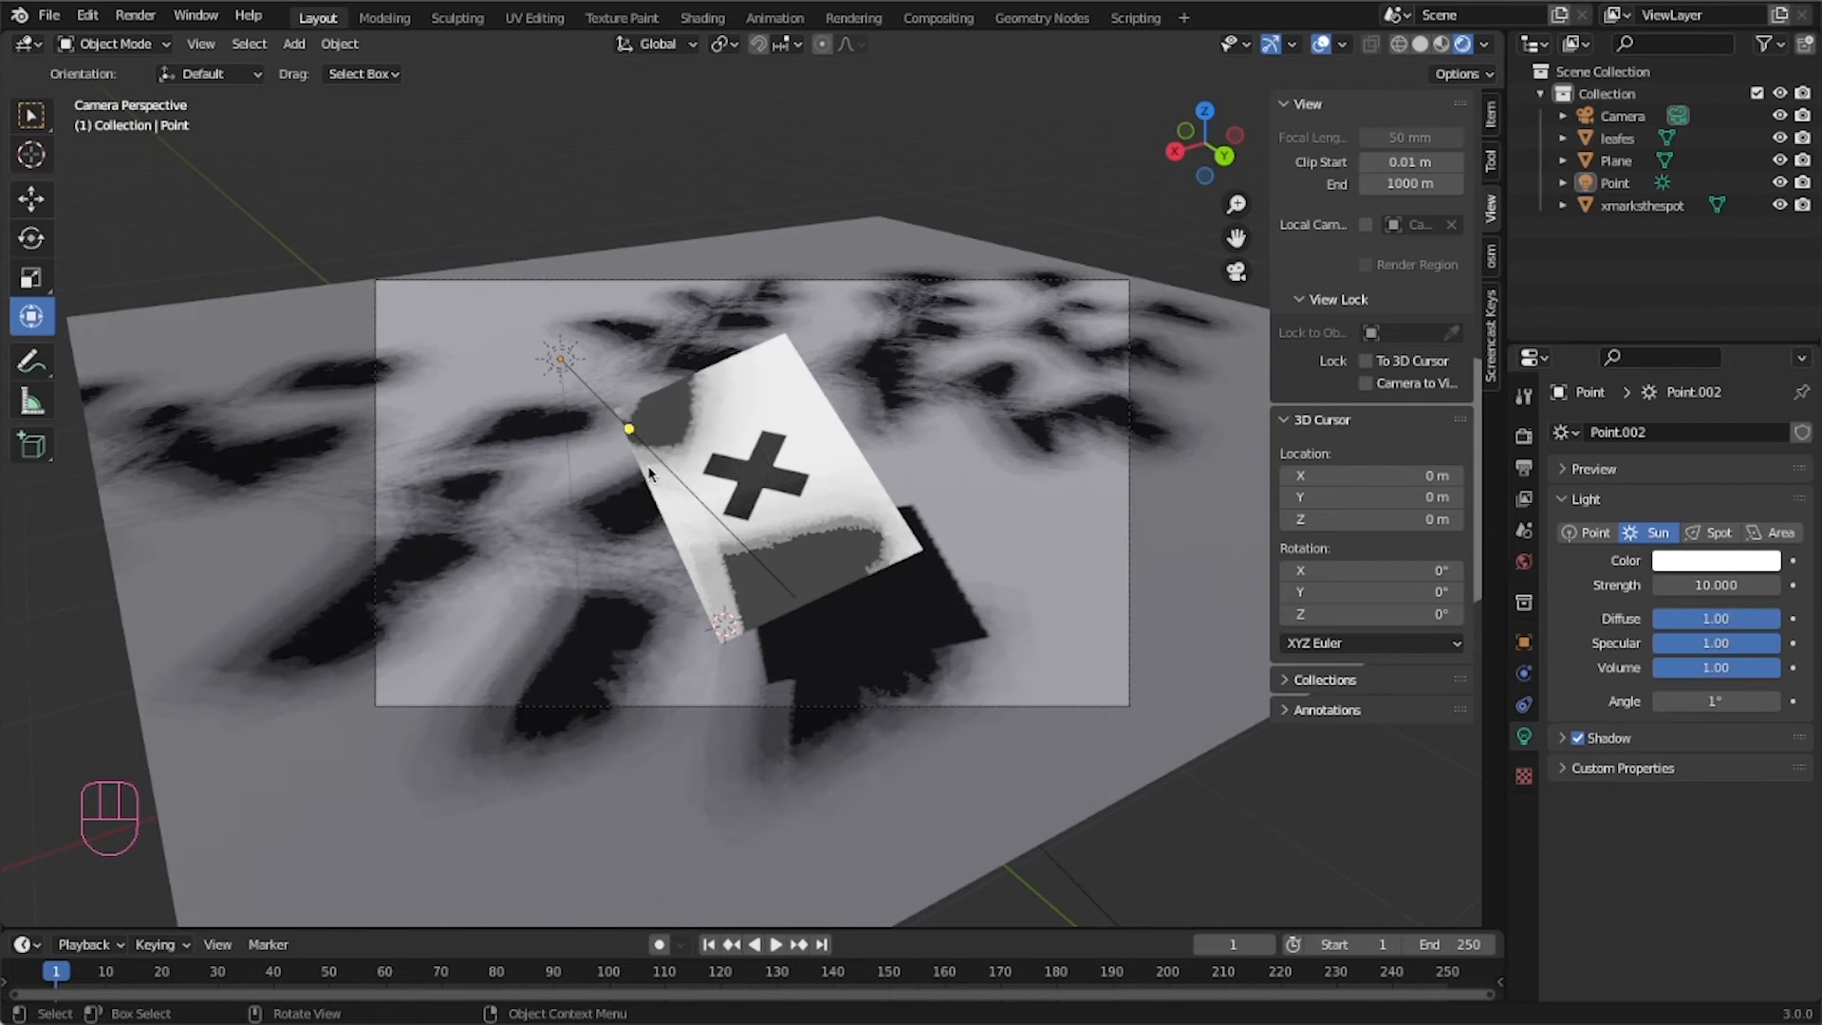
click(139, 17)
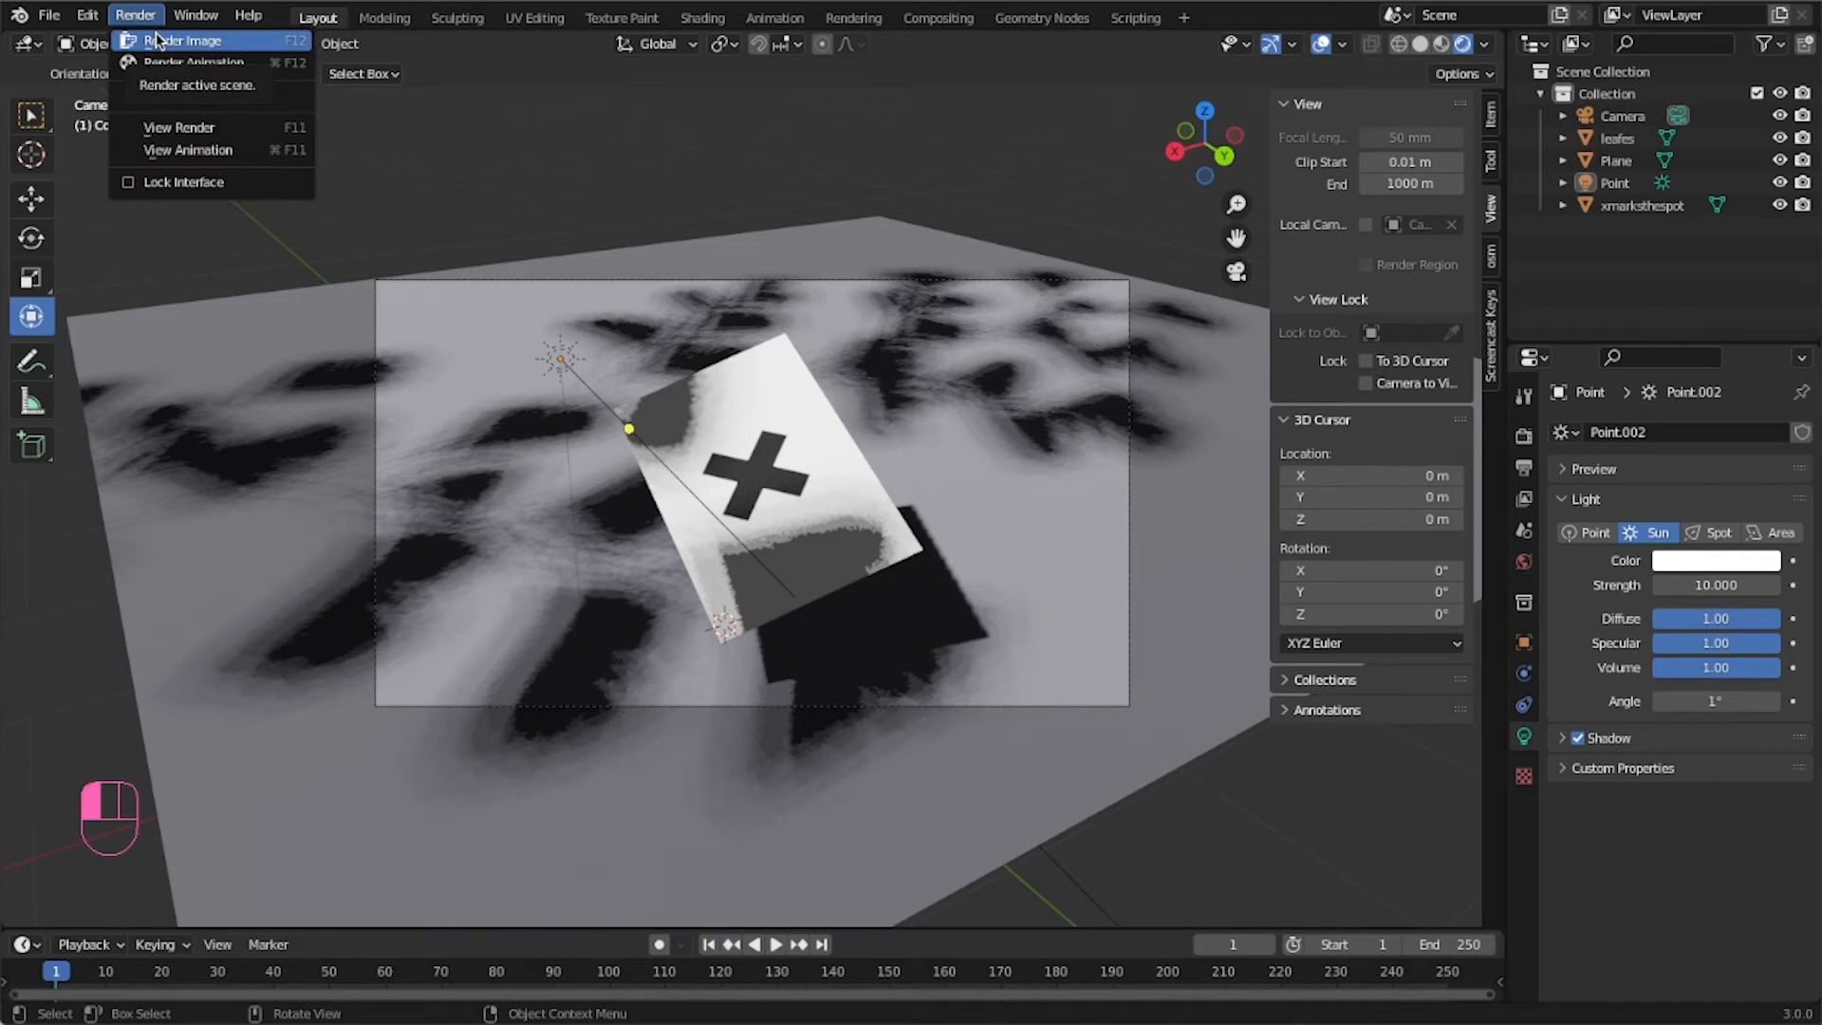
click(158, 40)
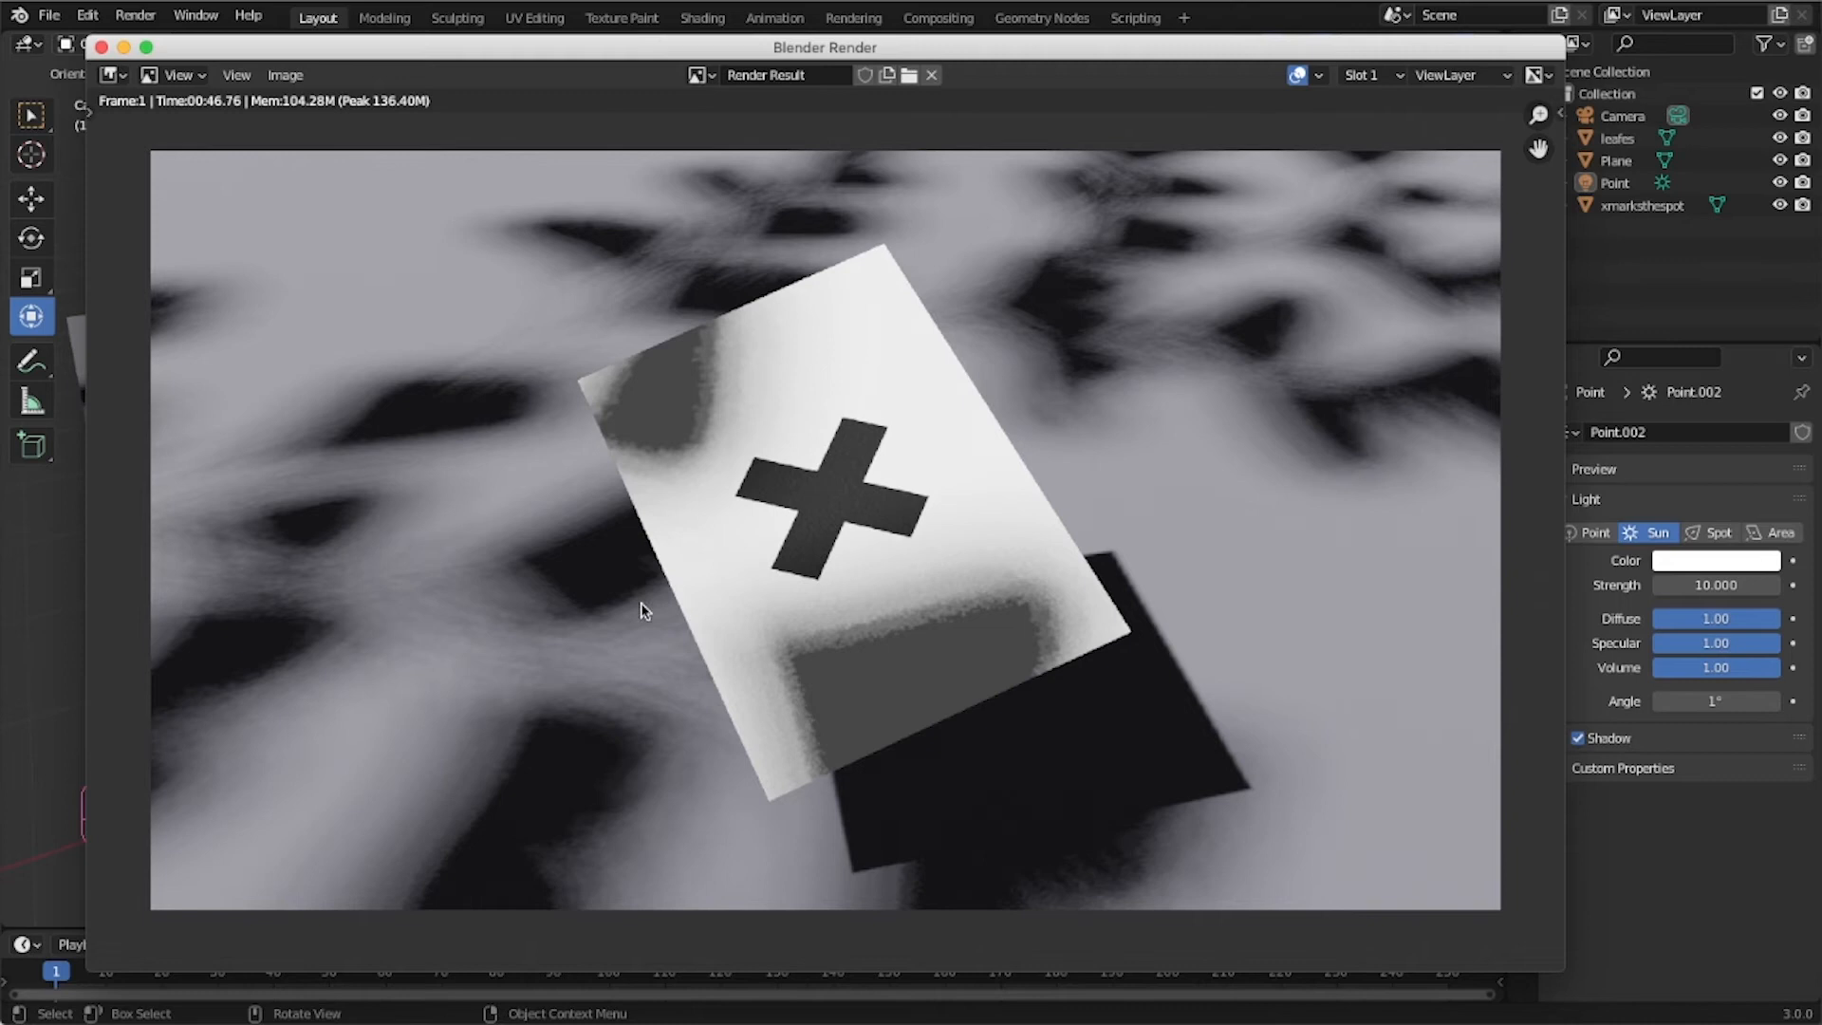
scroll(784, 532, up, 6)
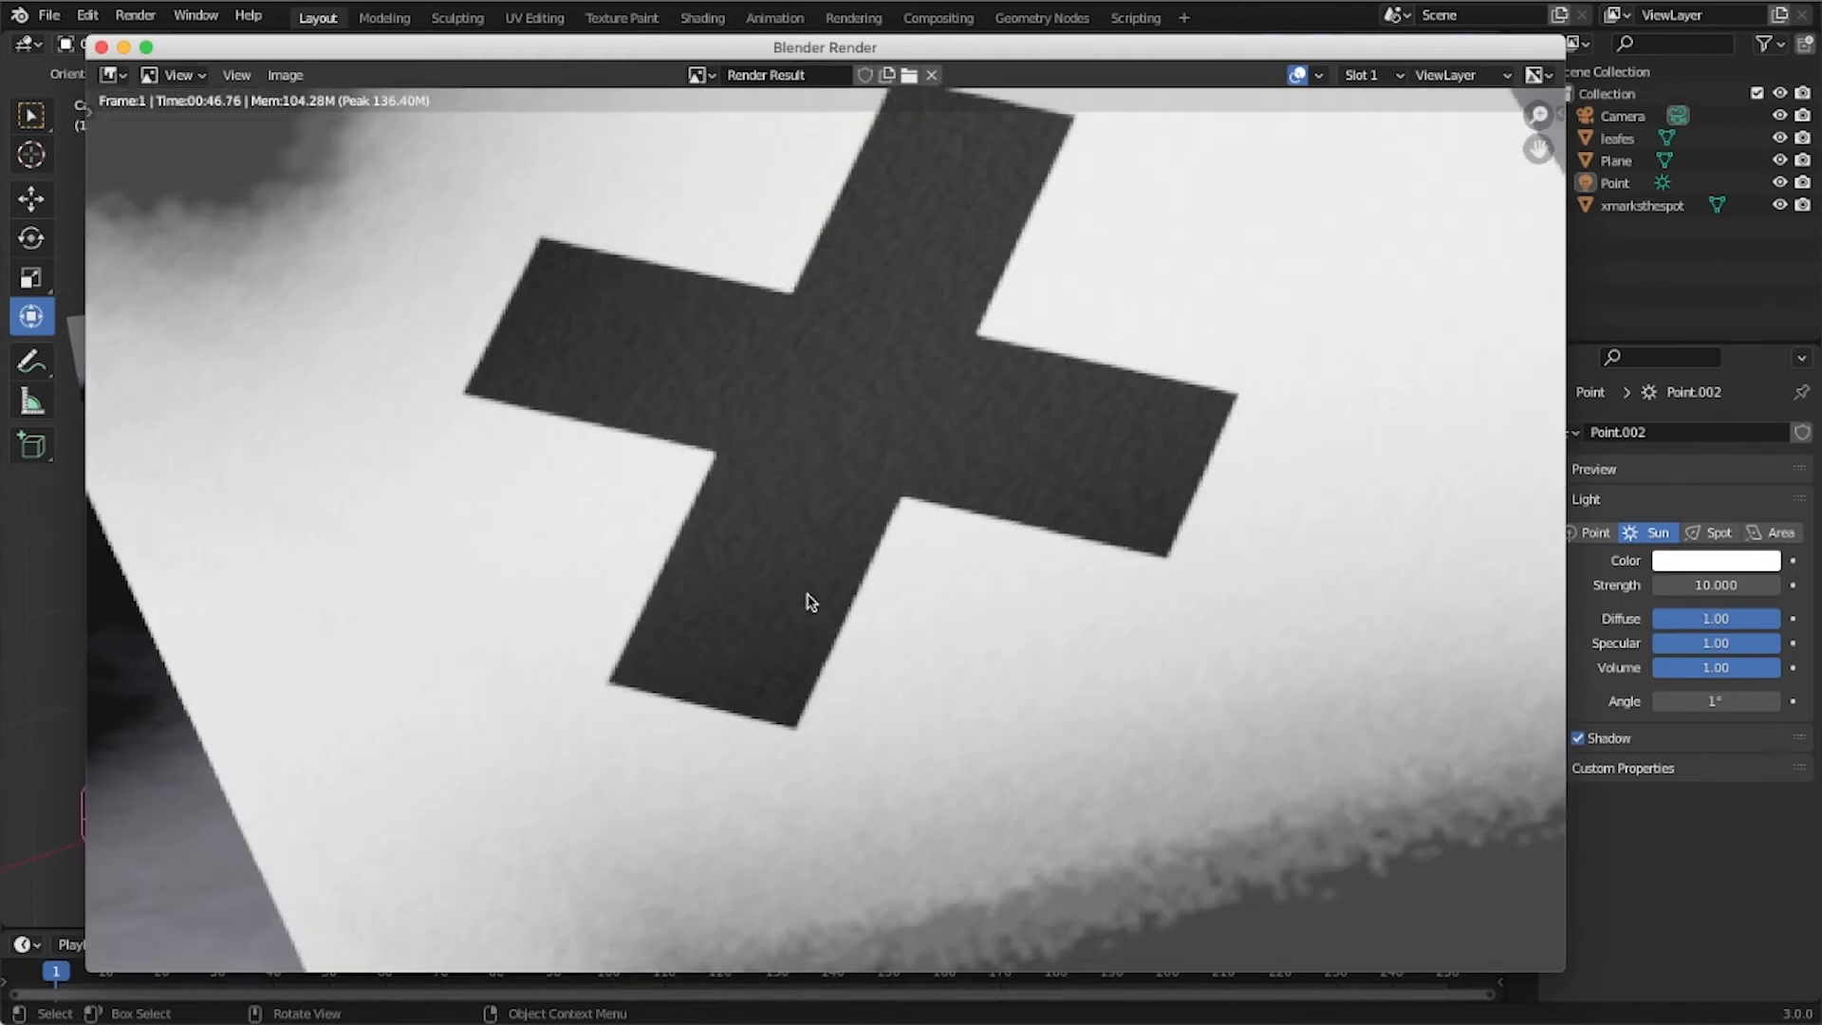
scroll(808, 601, down, 7)
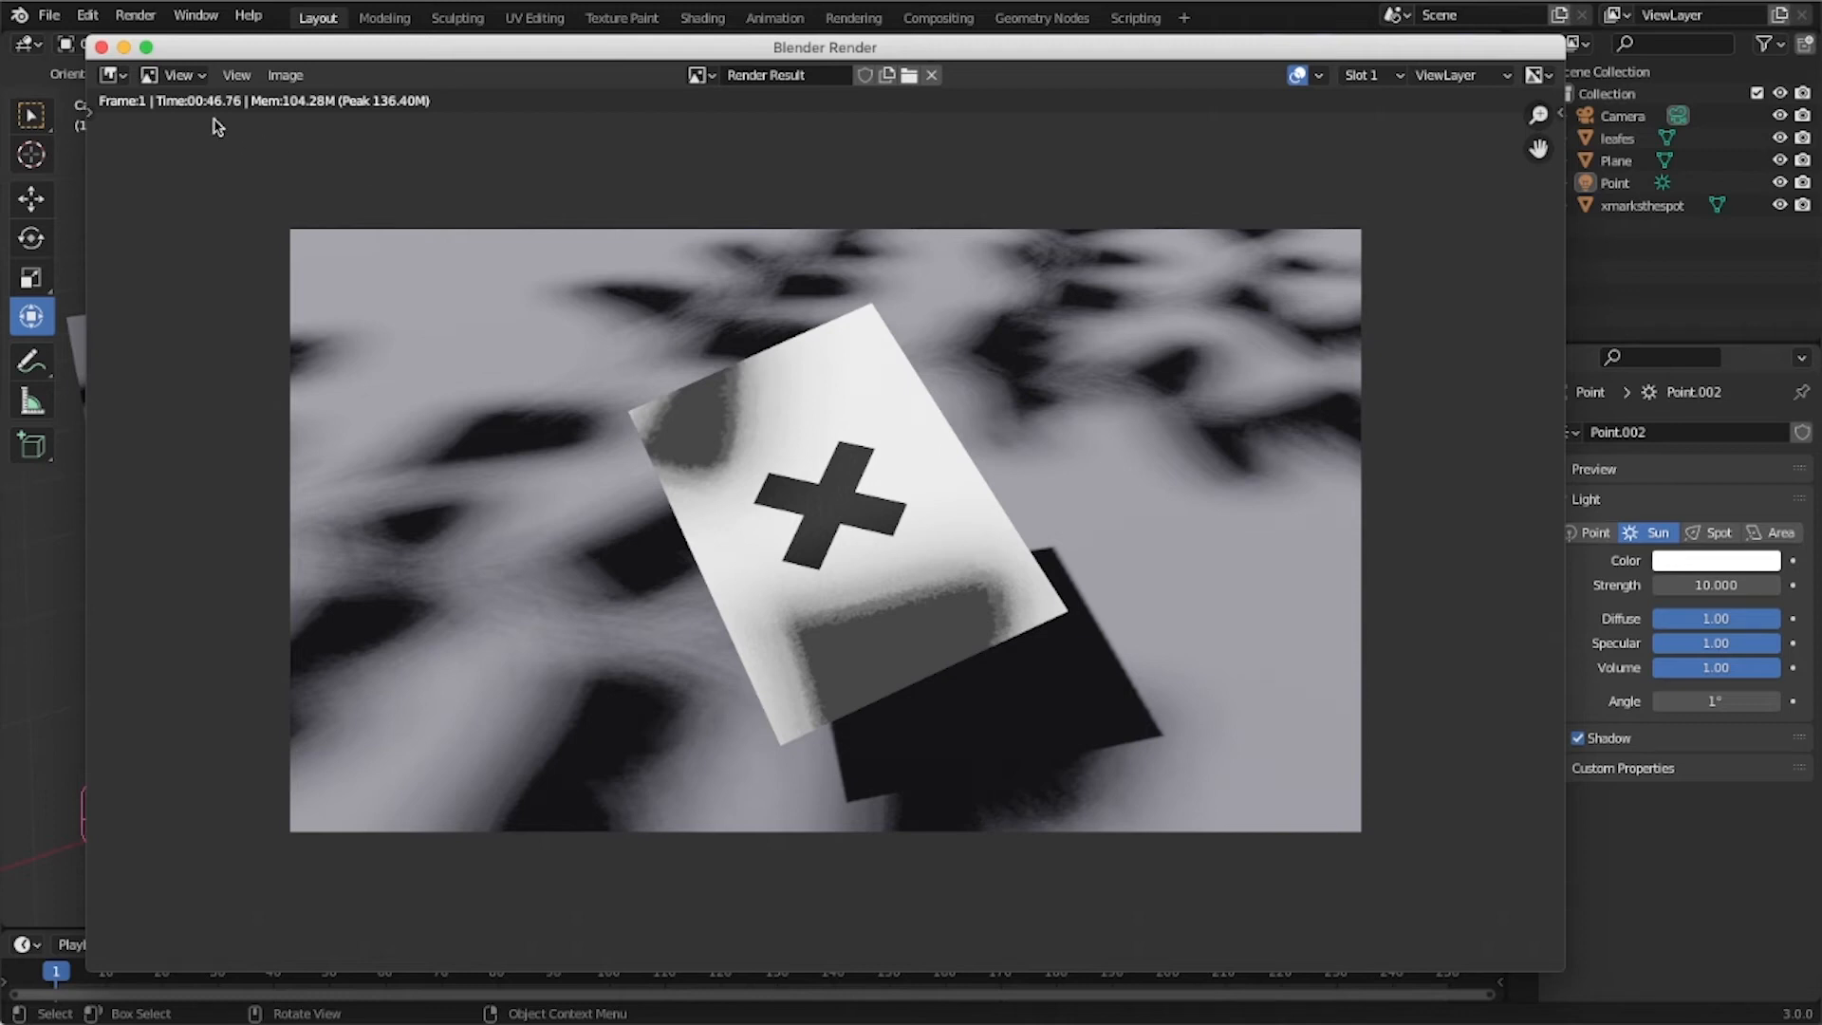
click(100, 47)
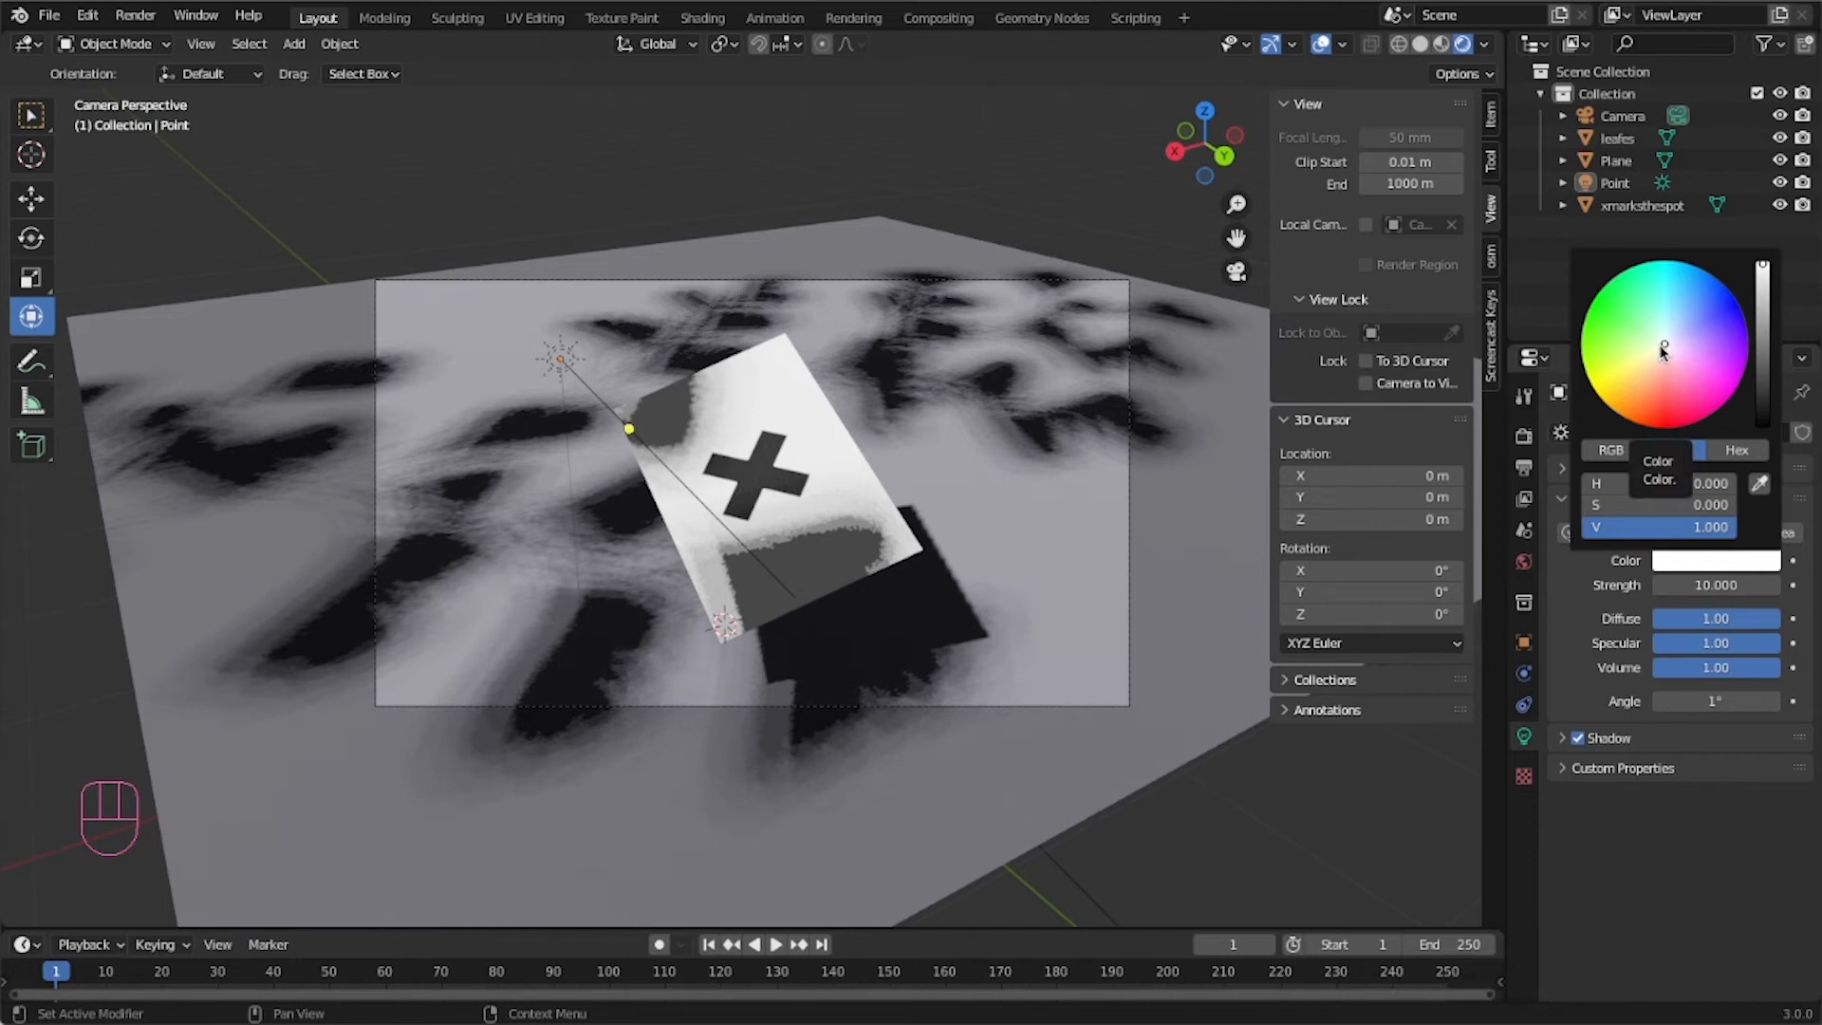
Tint the sun light's color to a warm pale orange.
drag(1660, 348, 1658, 353)
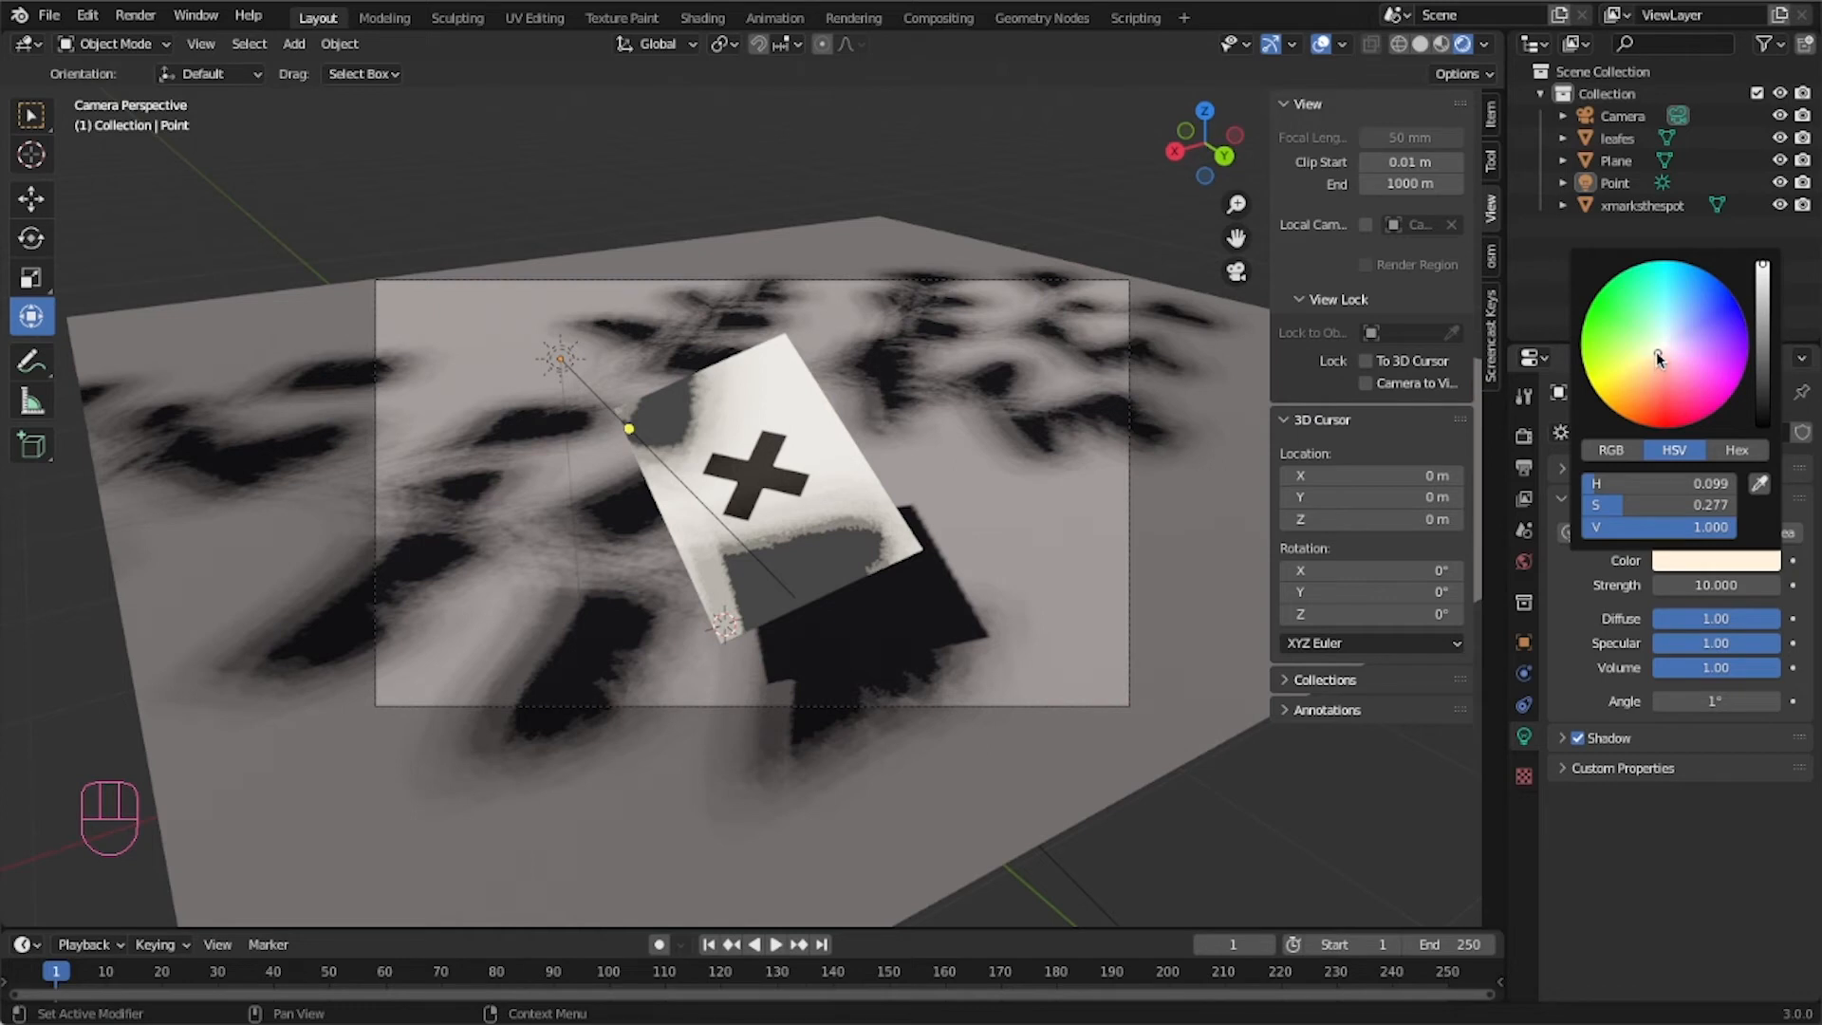
drag(1655, 352, 1658, 352)
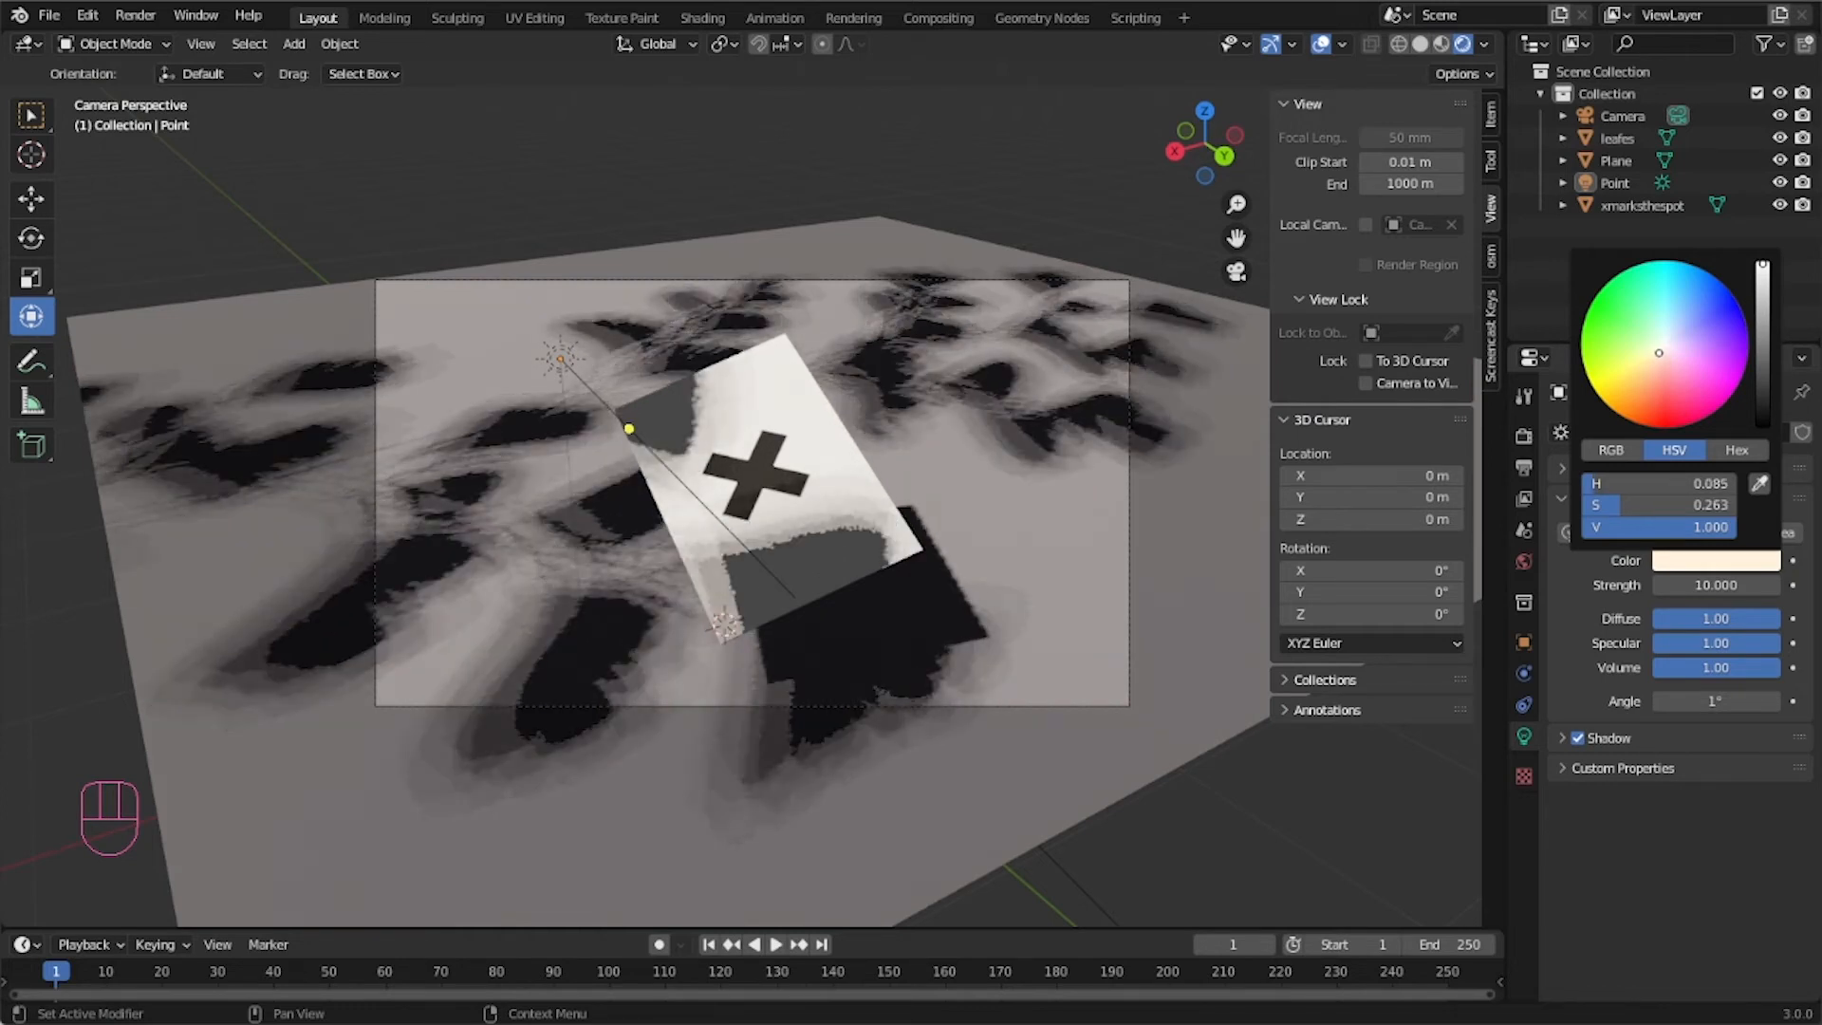
drag(1658, 352, 1656, 355)
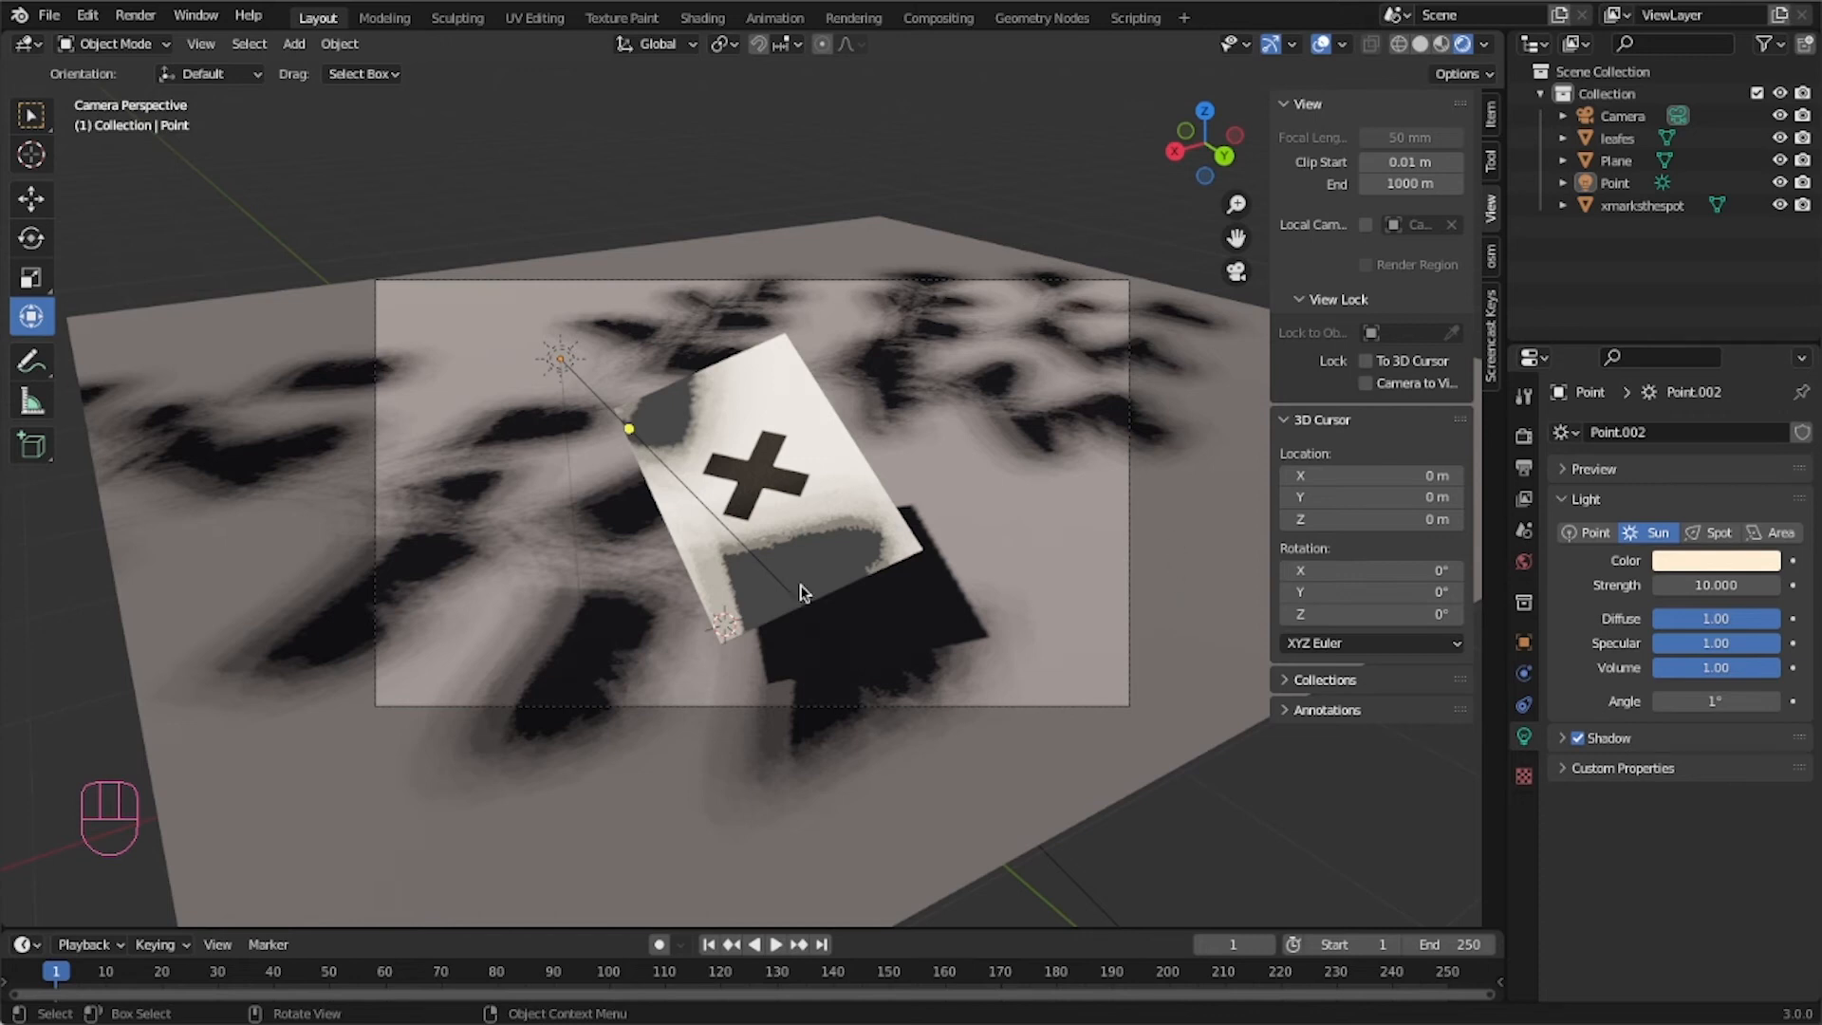
Set the world background color to a muted dark blue-grey in the World properties.
click(1525, 563)
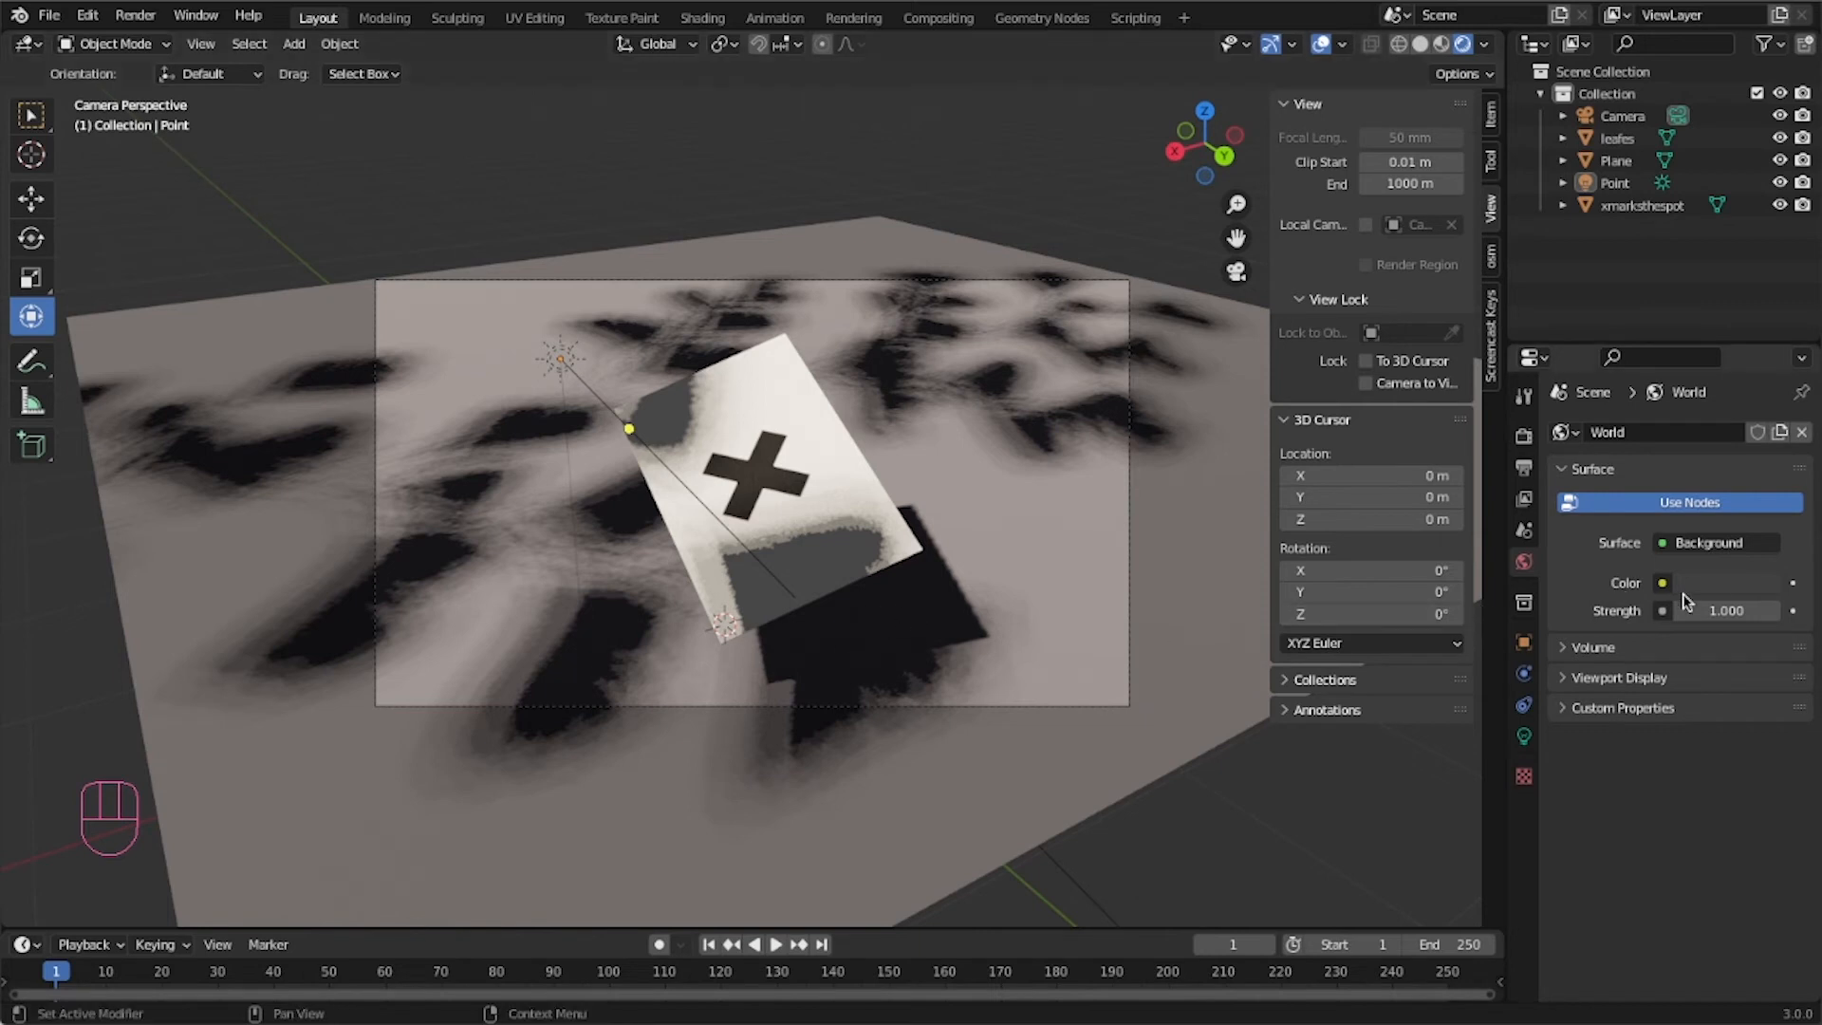
click(1719, 583)
click(1703, 325)
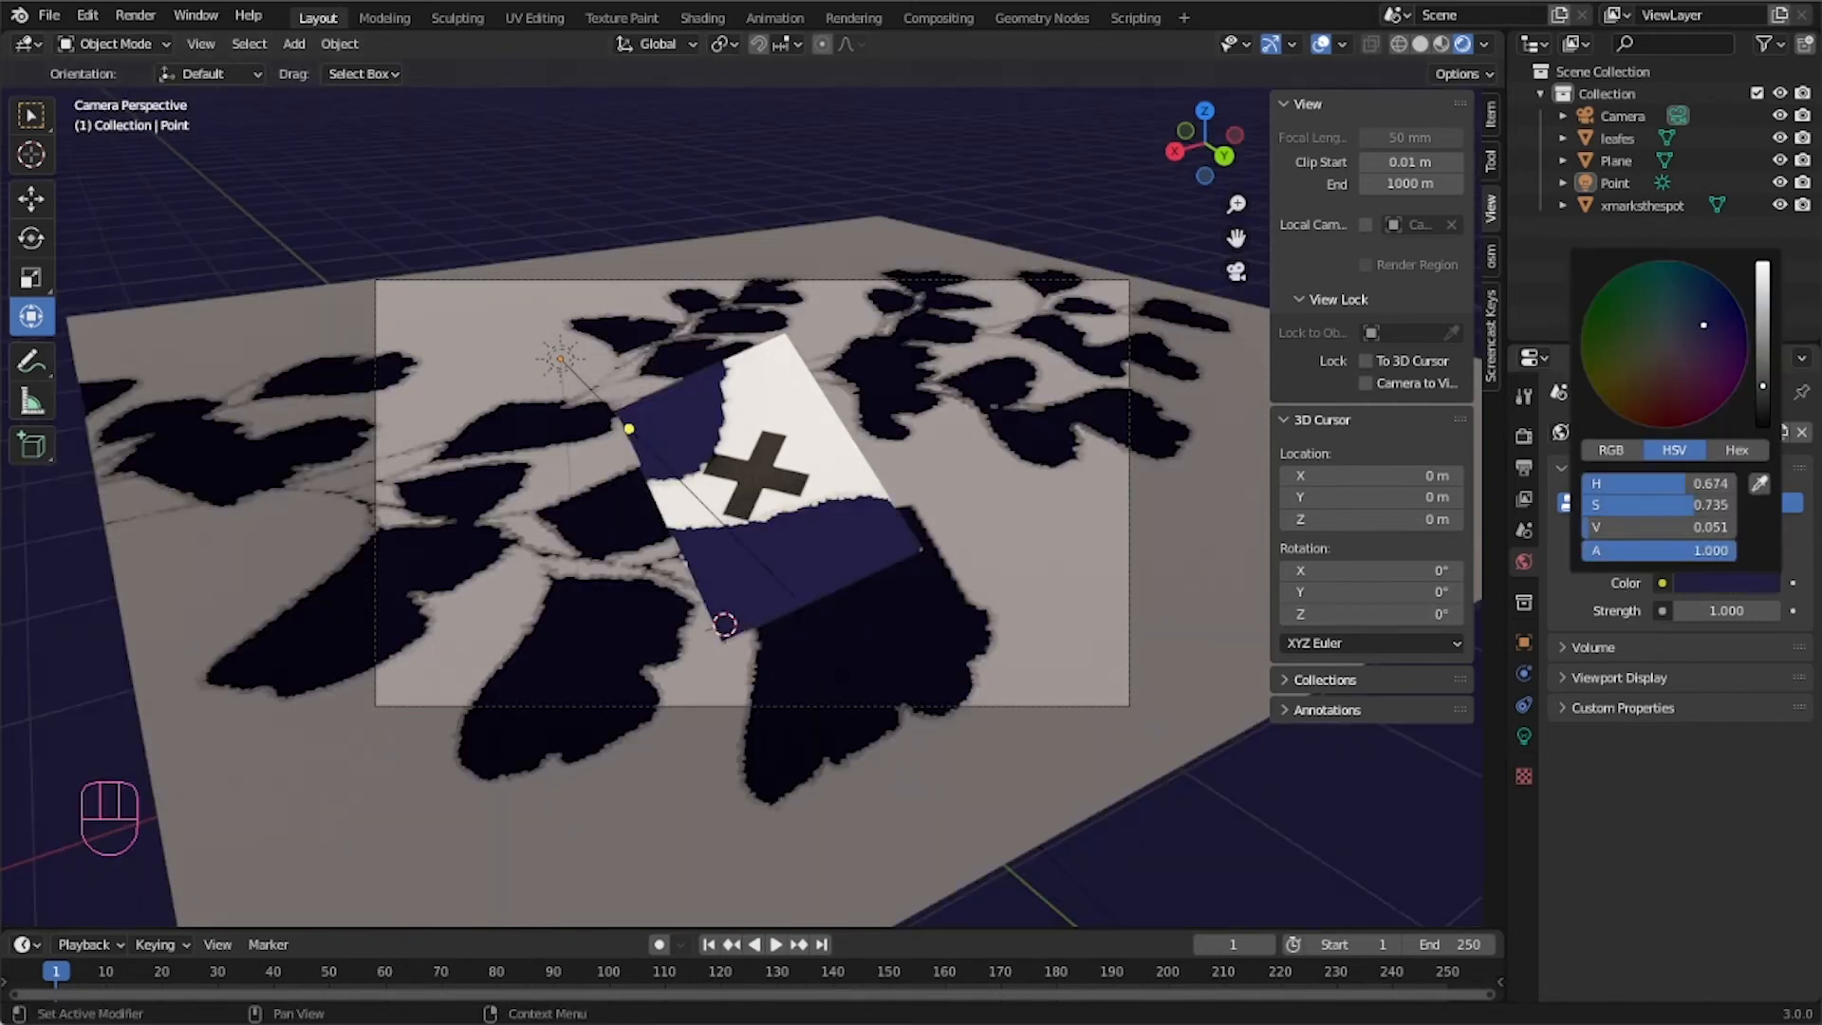
drag(1711, 320, 1699, 305)
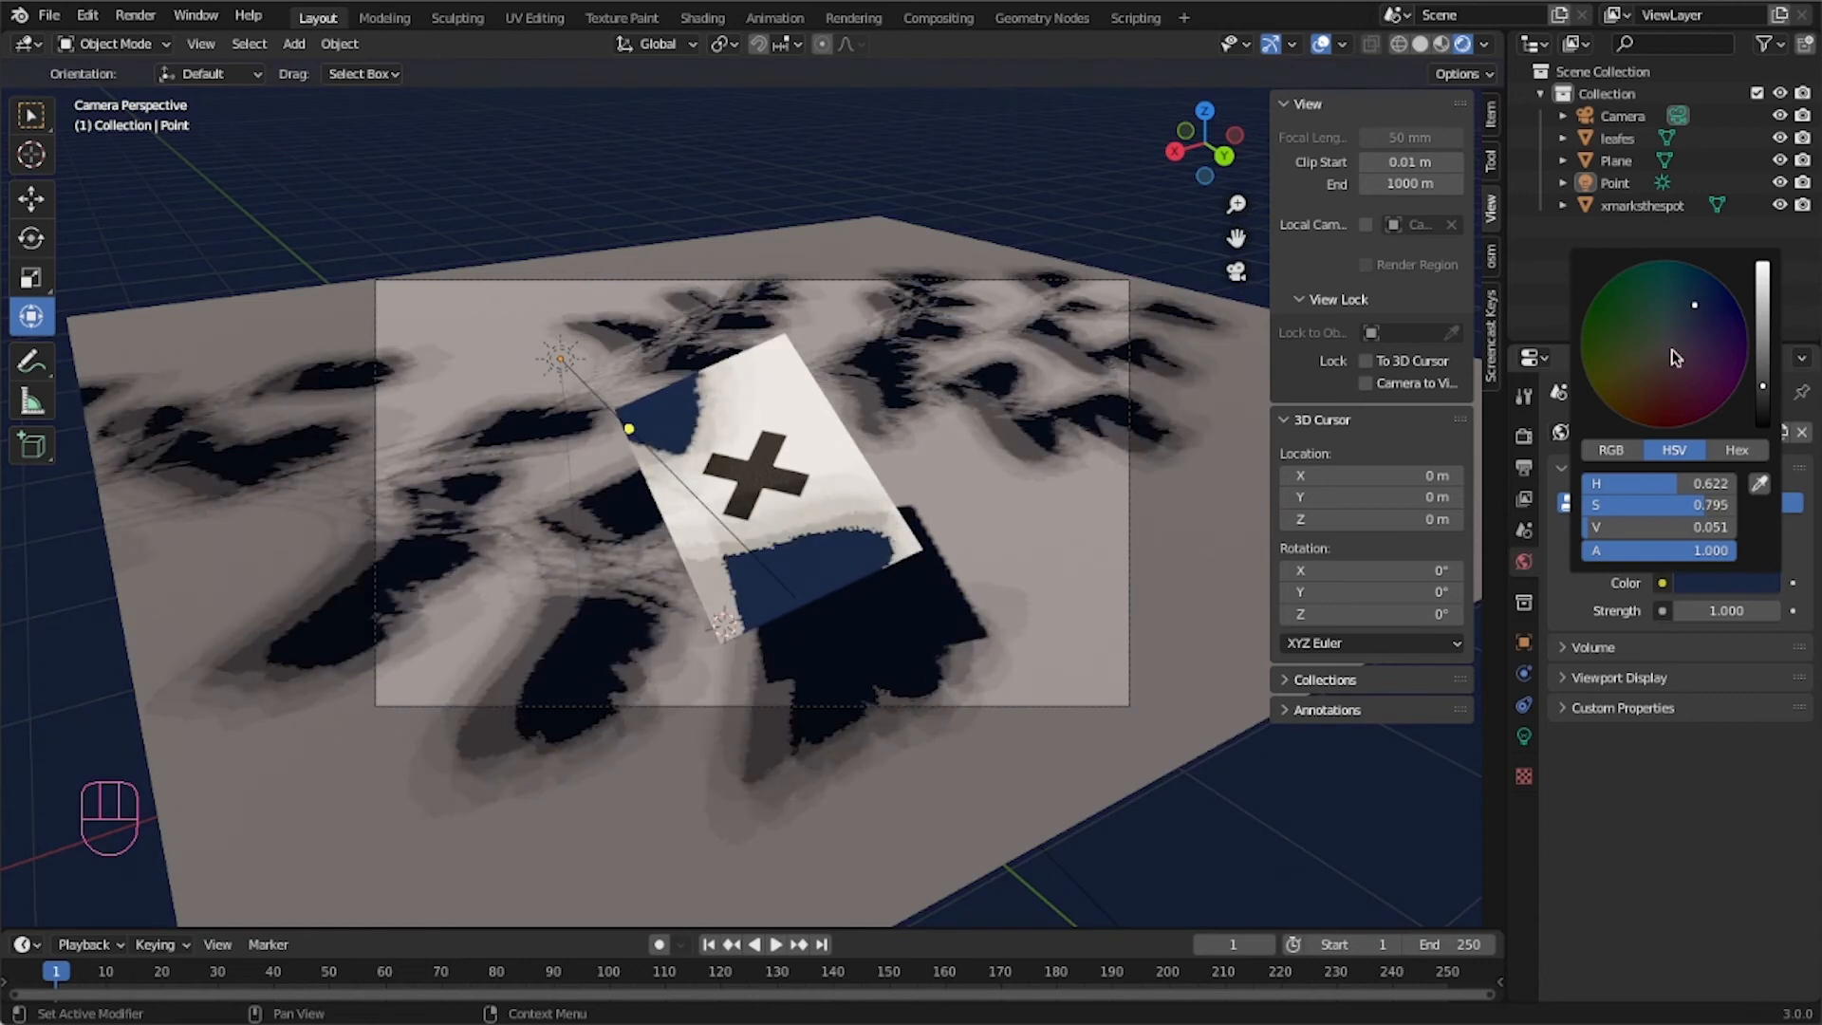
click(1705, 337)
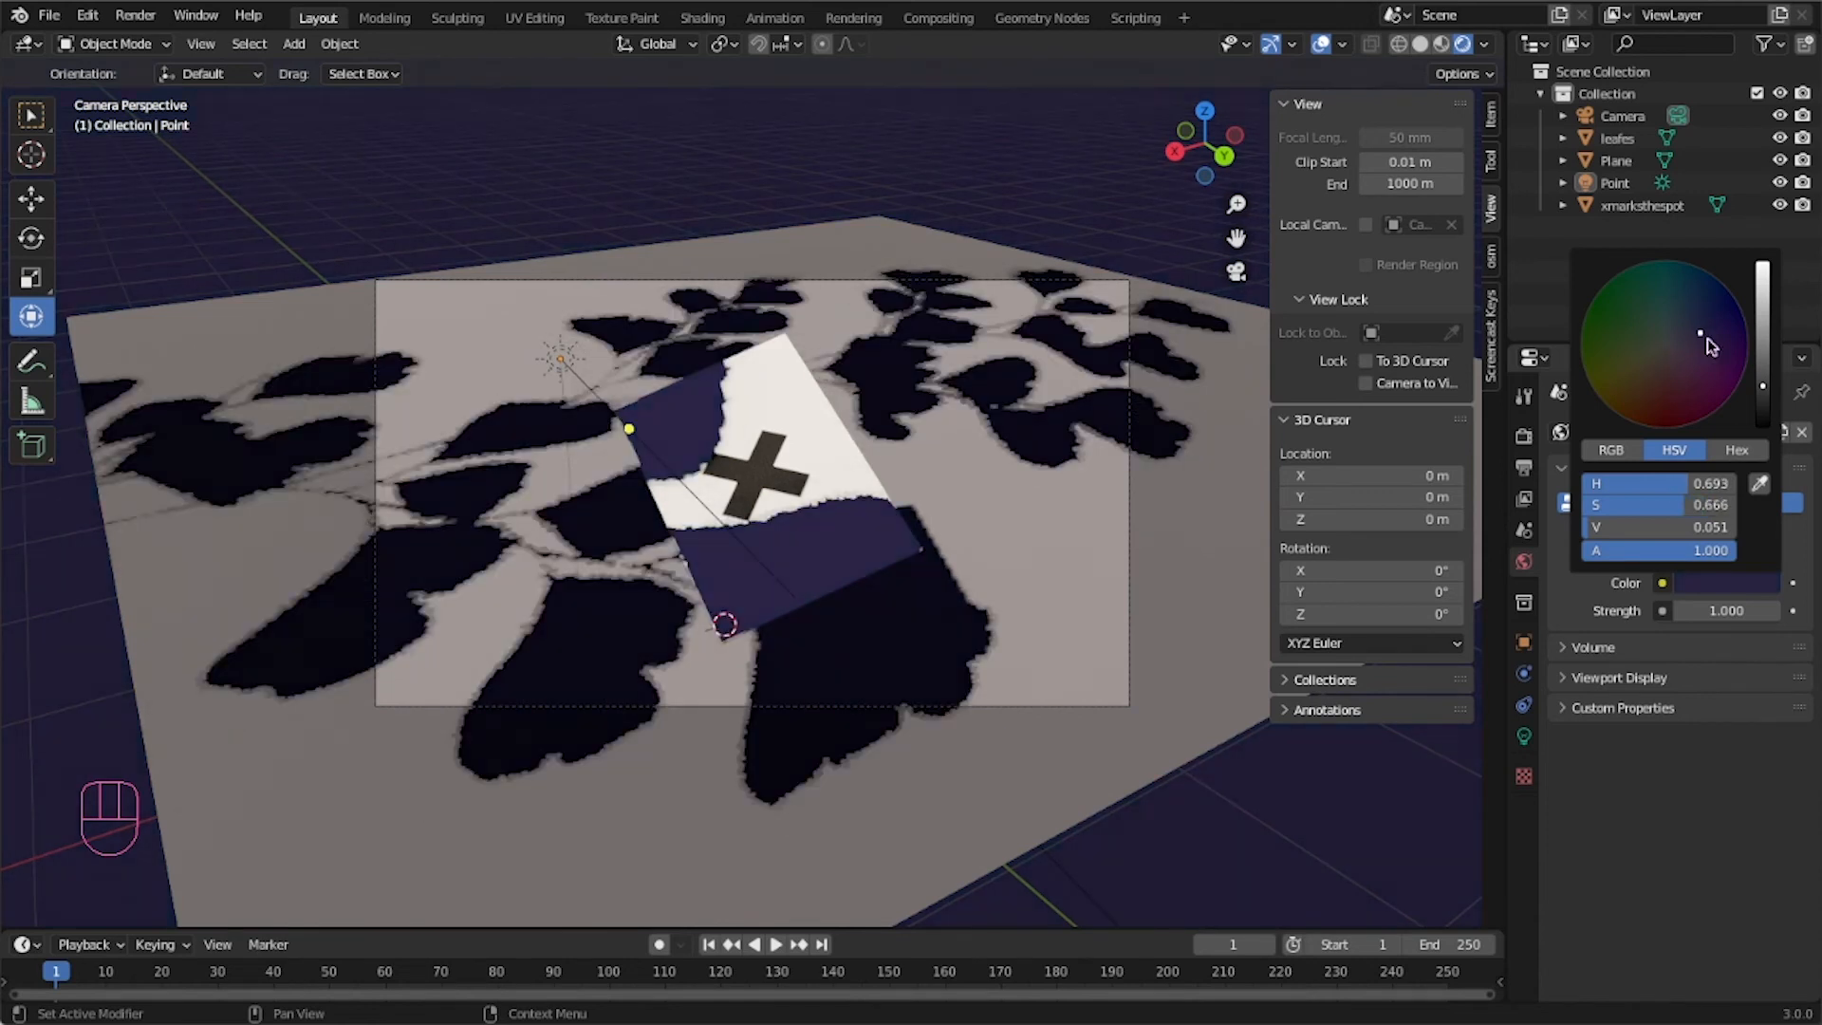
click(1762, 345)
click(1698, 321)
mouse_move(1700, 315)
mouse_down()
mouse_move(1714, 302)
mouse_move(1676, 333)
mouse_move(1688, 327)
mouse_up()
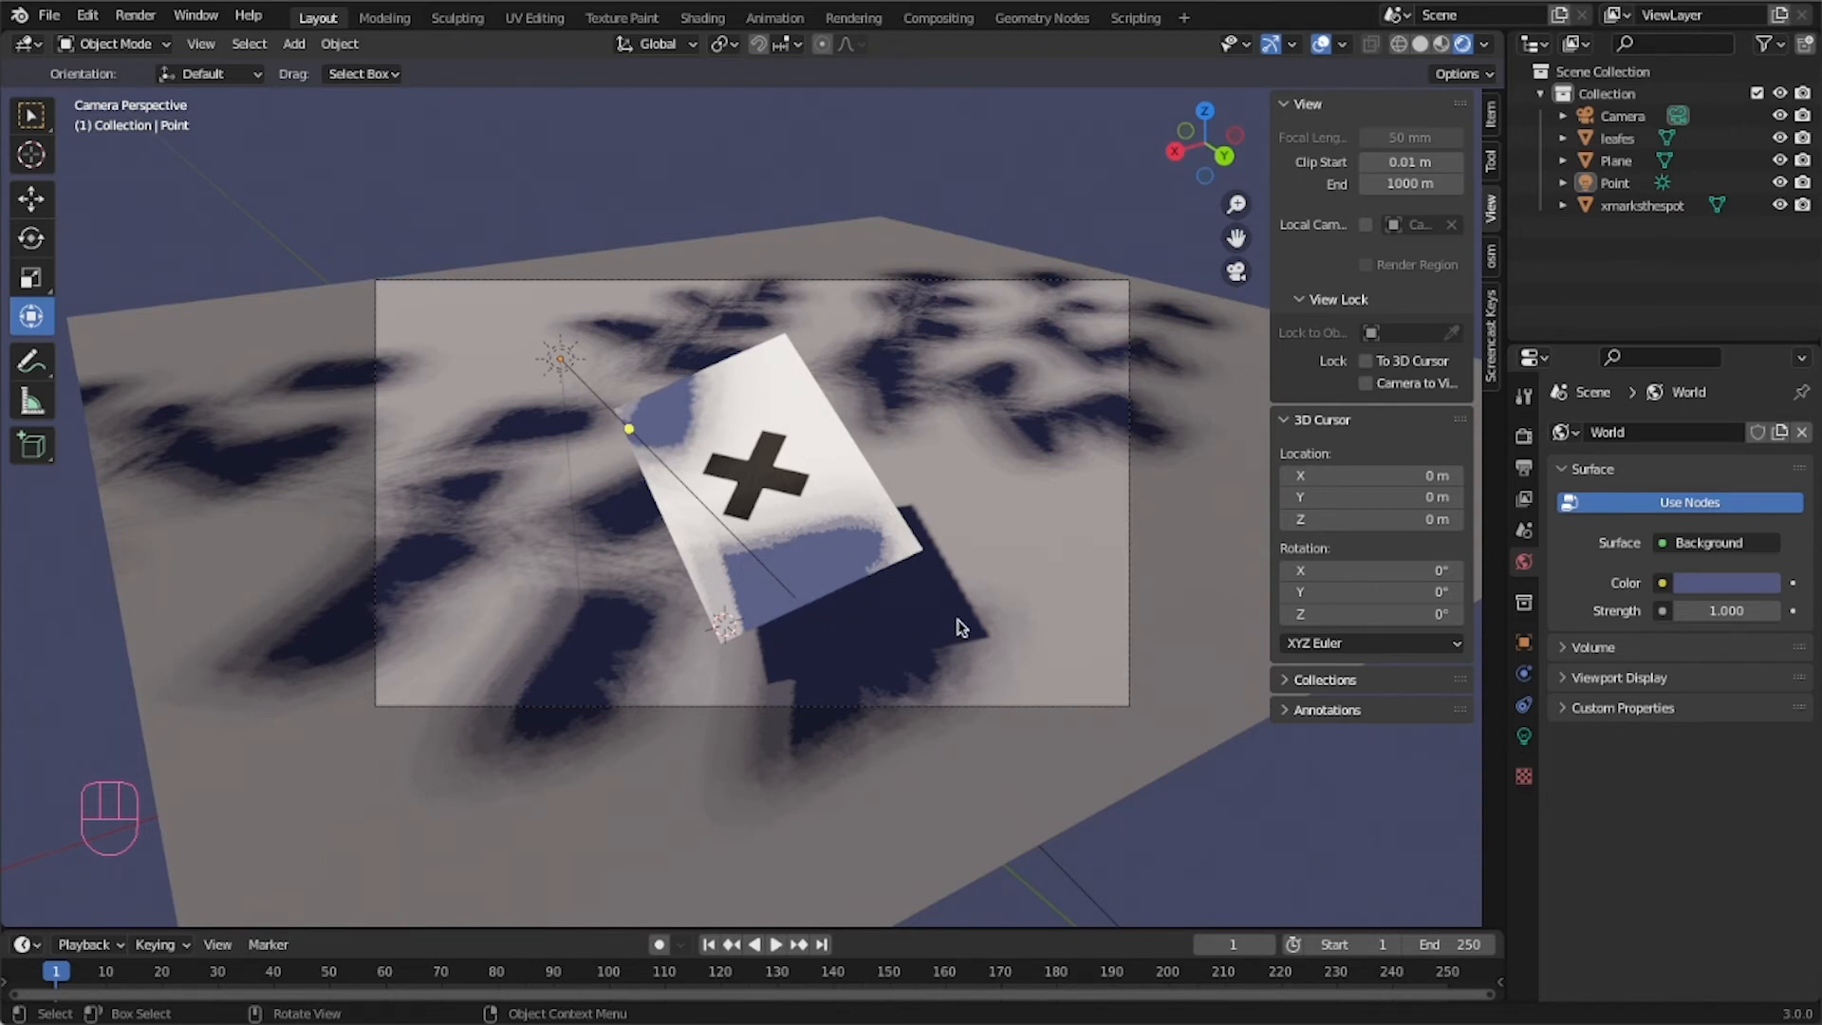
click(1708, 580)
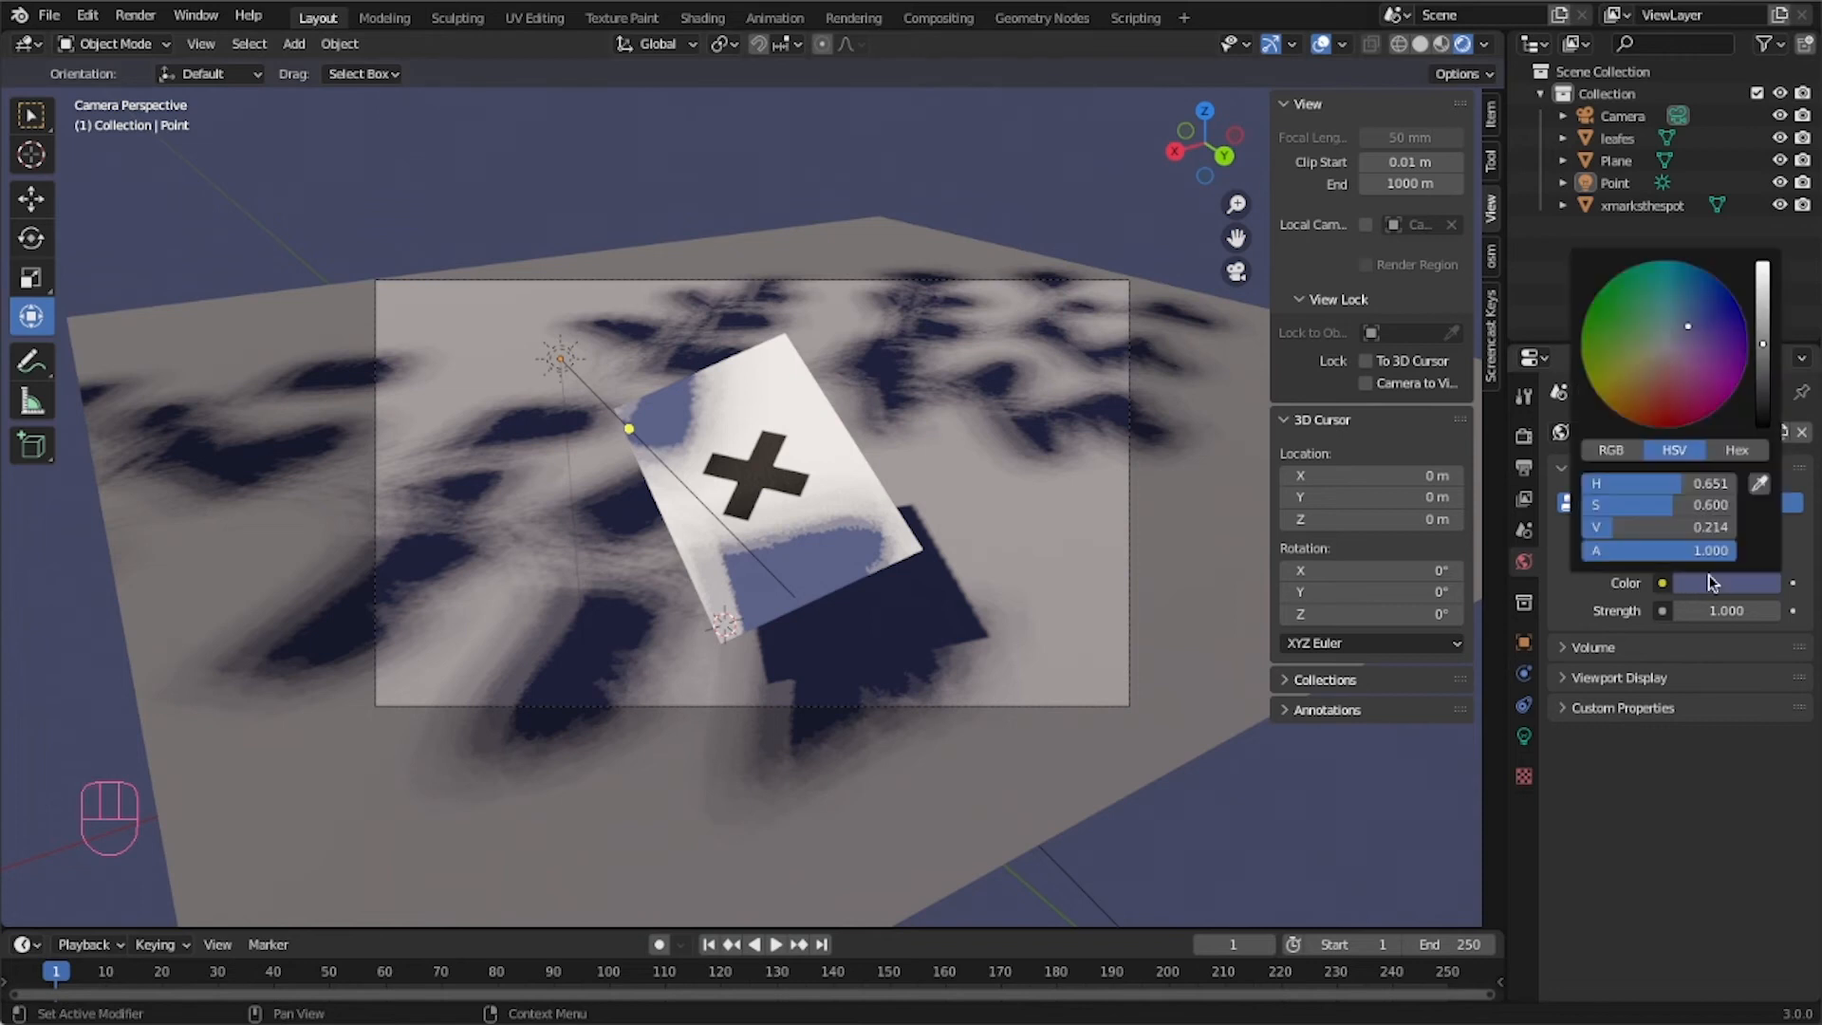
drag(1687, 340, 1675, 336)
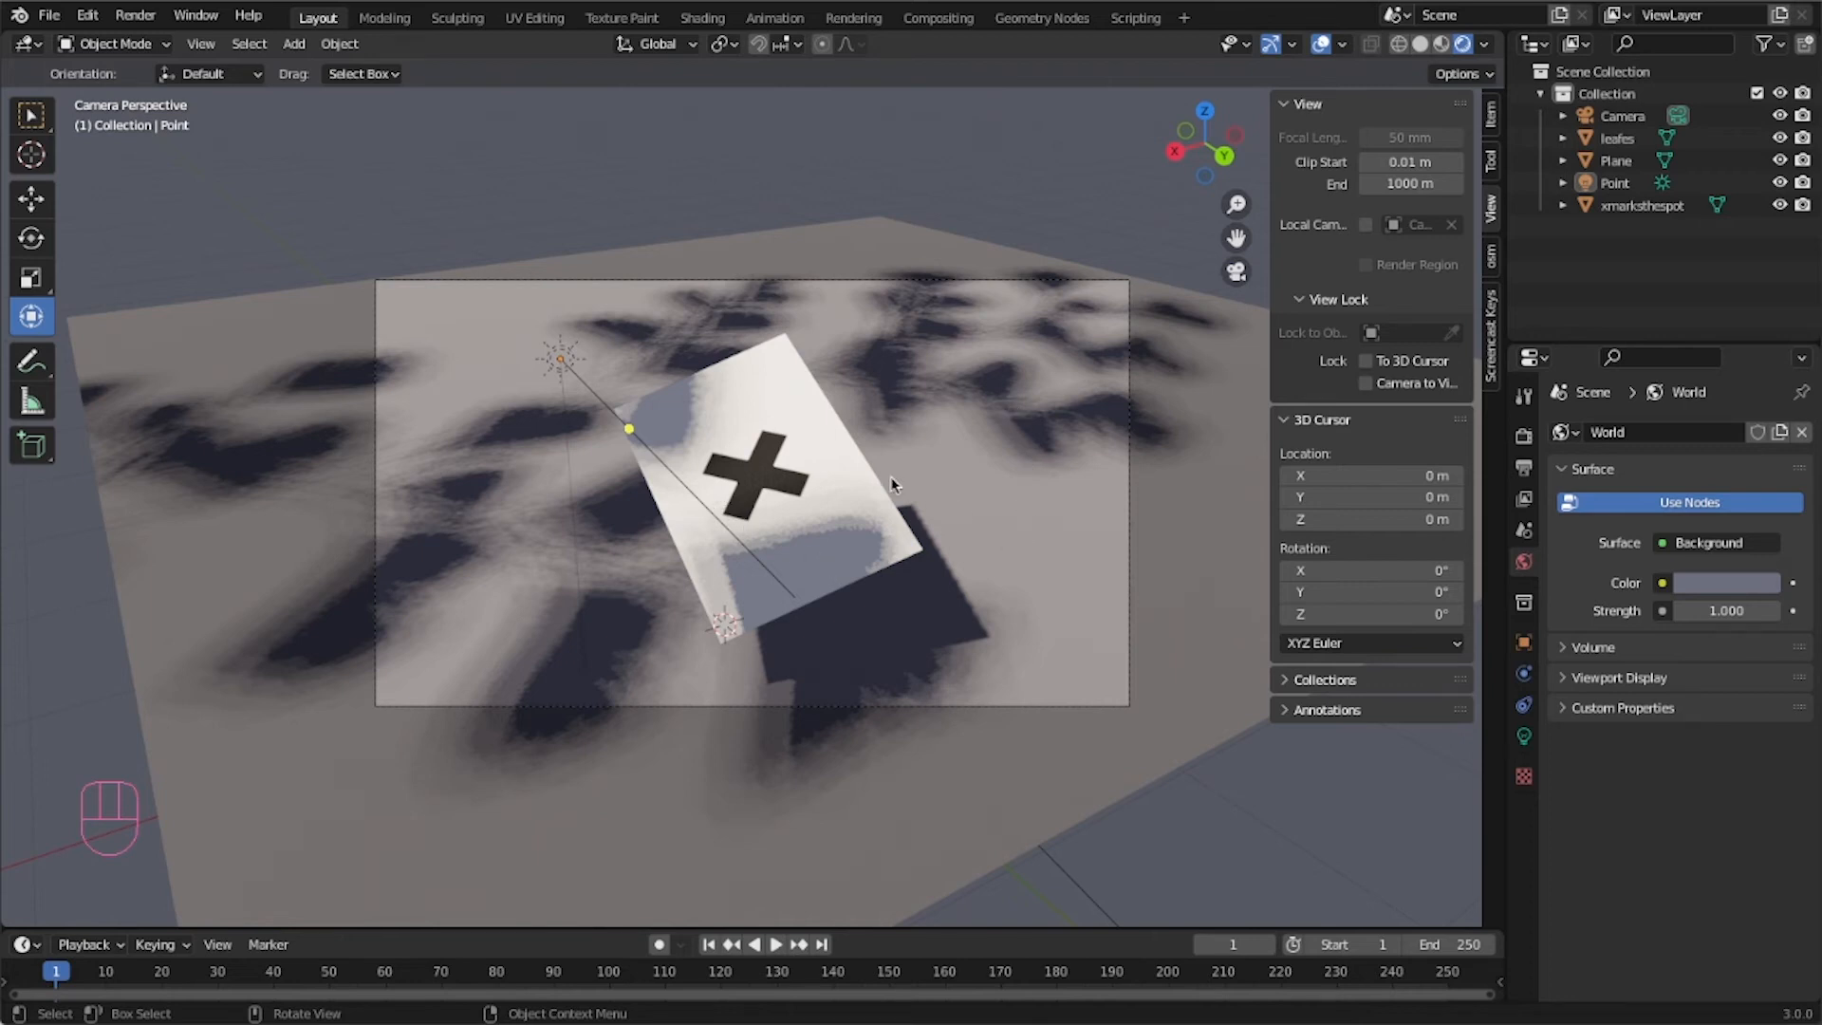
Brighten the world background color to a lighter muted blue-grey.
click(1728, 585)
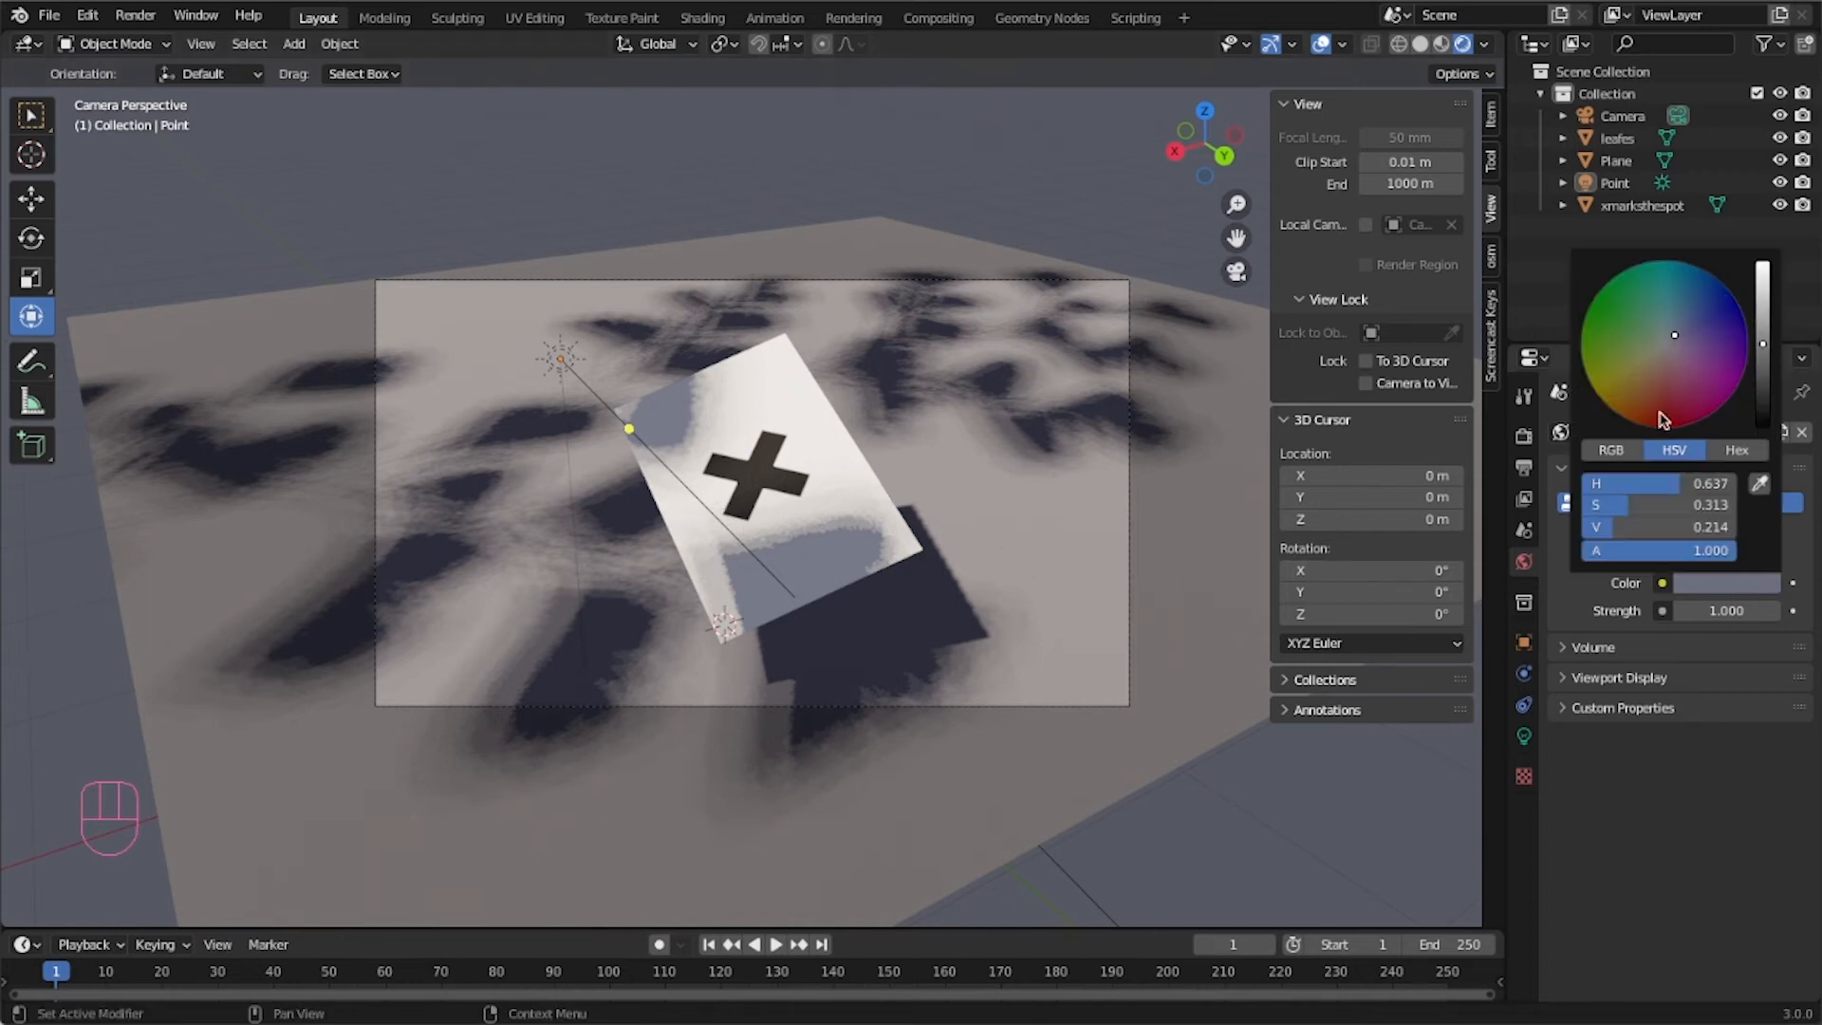
mouse_move(1677, 342)
mouse_down()
mouse_move(1762, 363)
mouse_move(1762, 279)
mouse_move(1762, 314)
mouse_up()
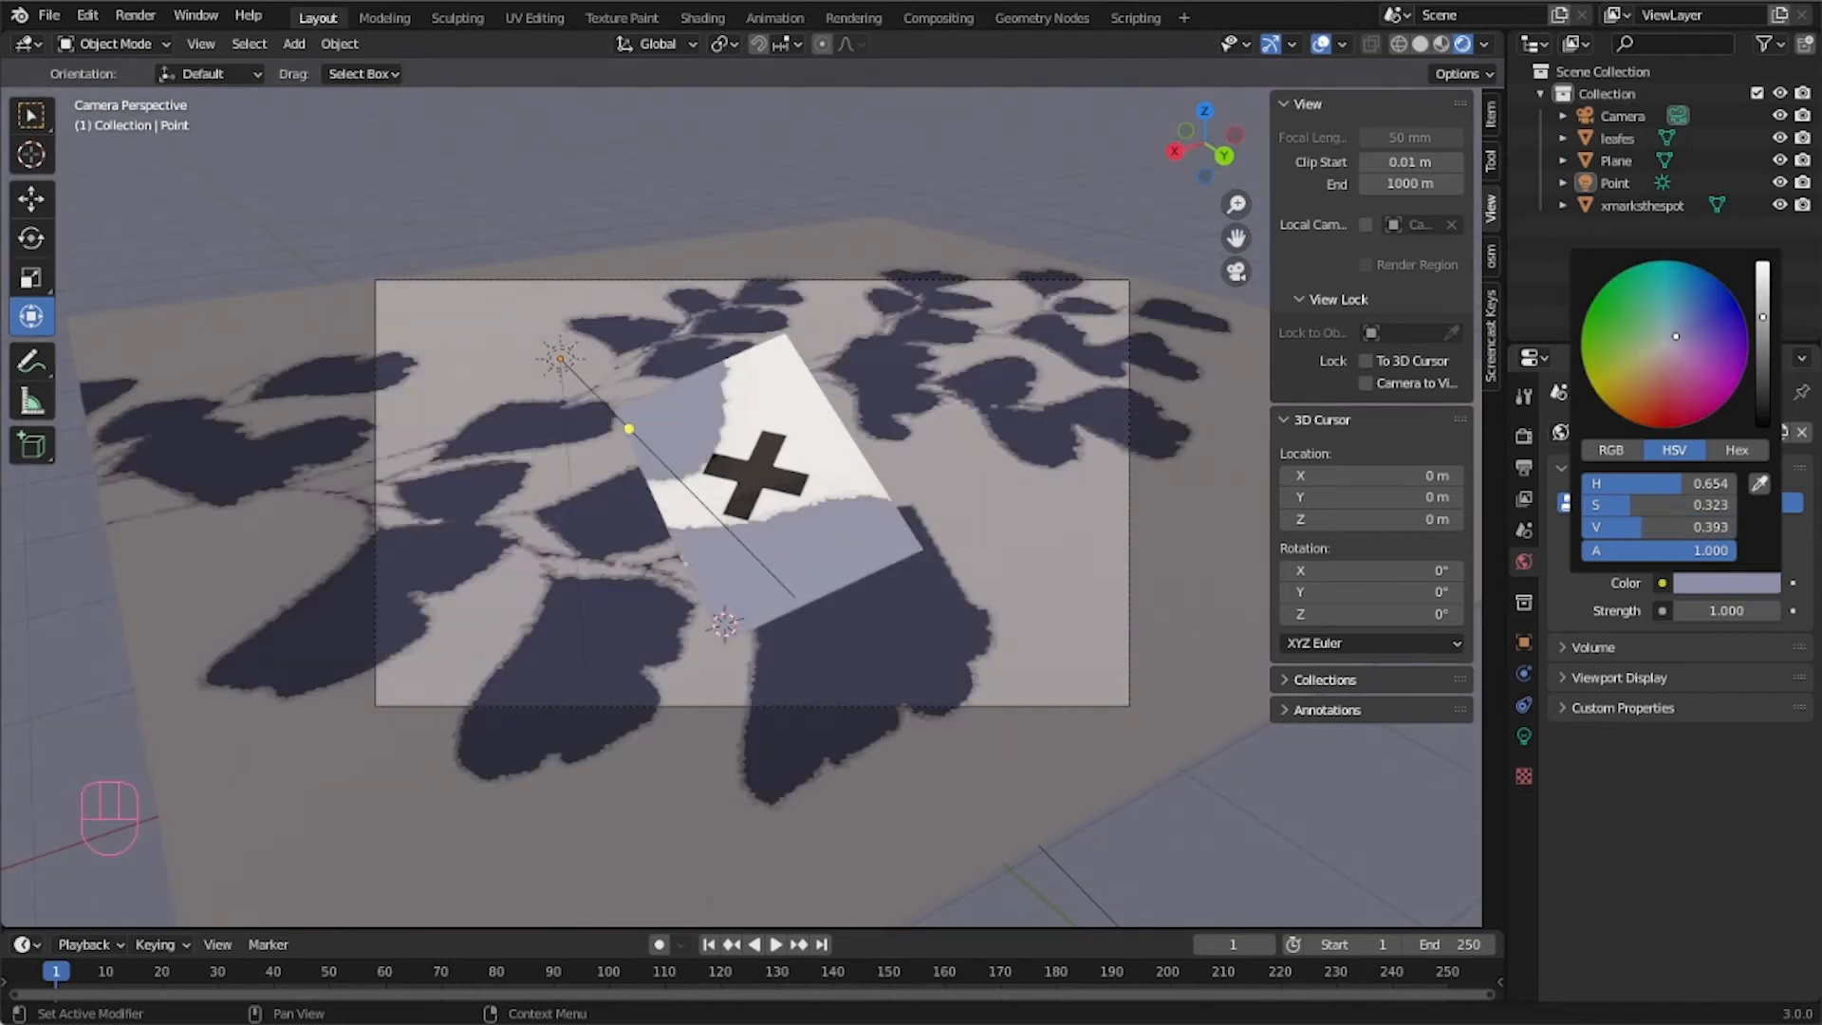
drag(1762, 314, 1762, 325)
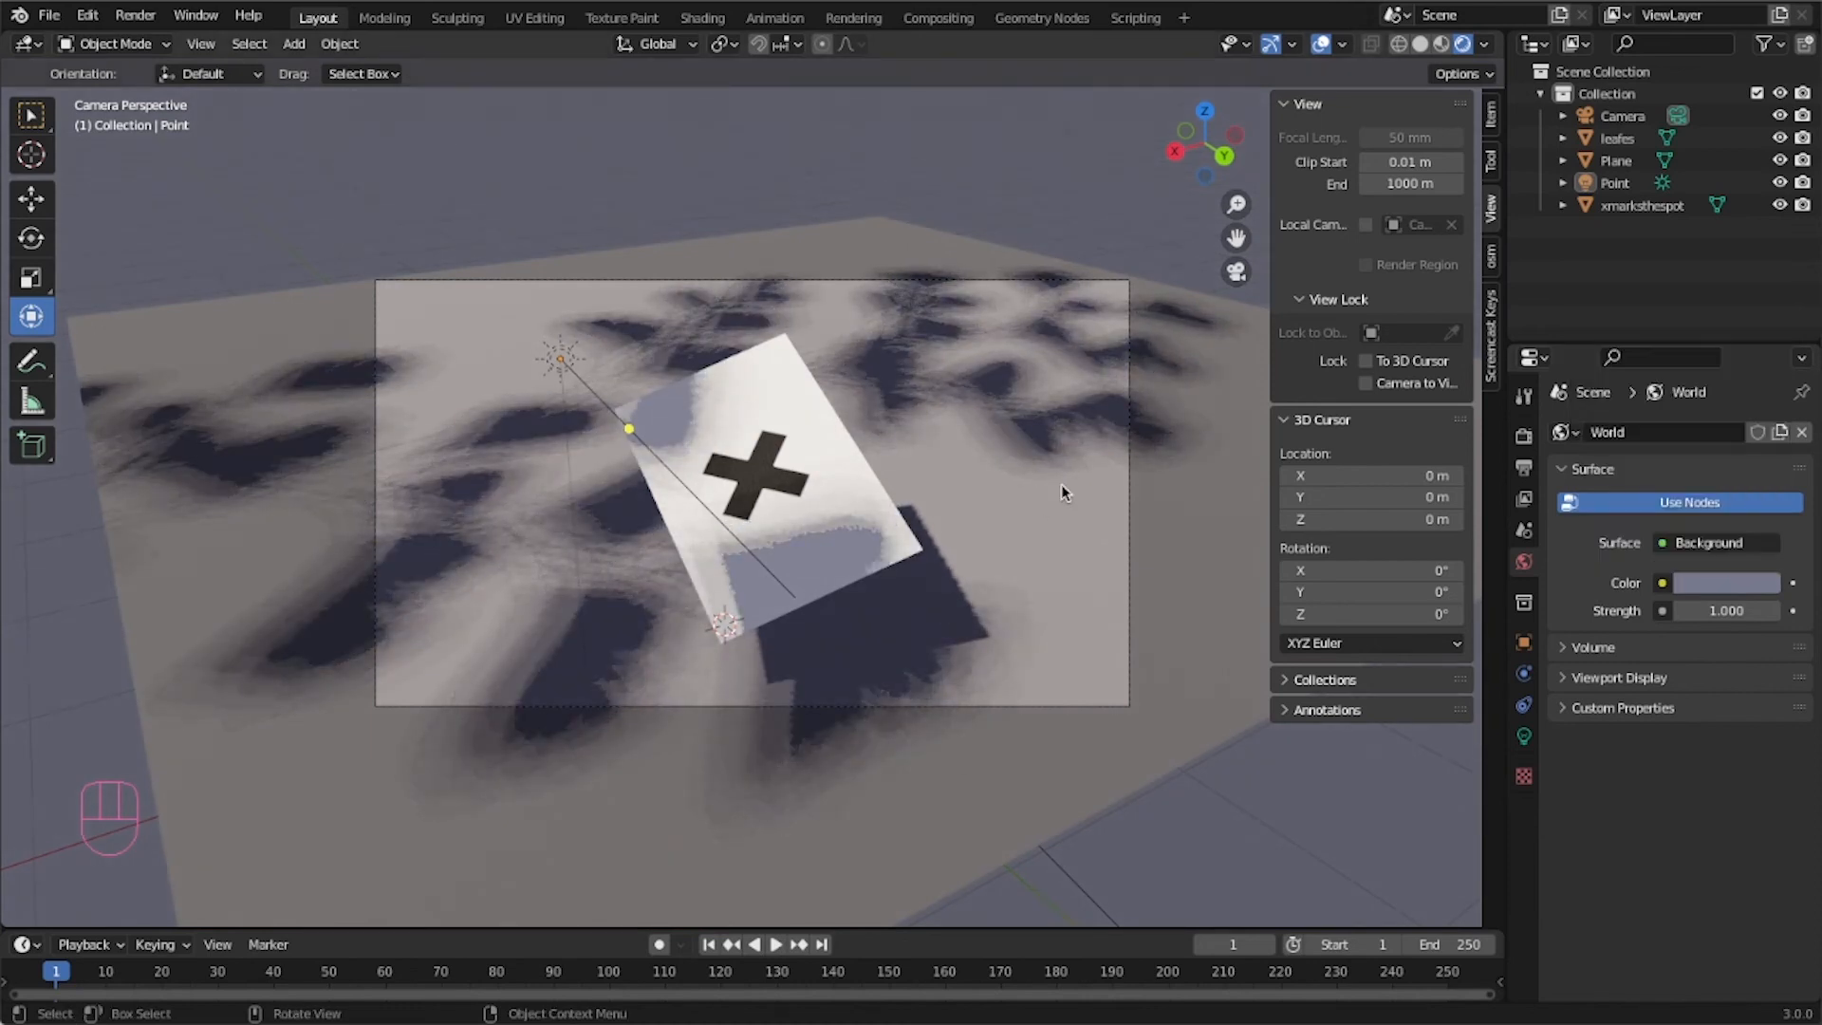
Render an image of the scene, zoom and pan to inspect the X-marked plane, and close the render window.
click(1199, 418)
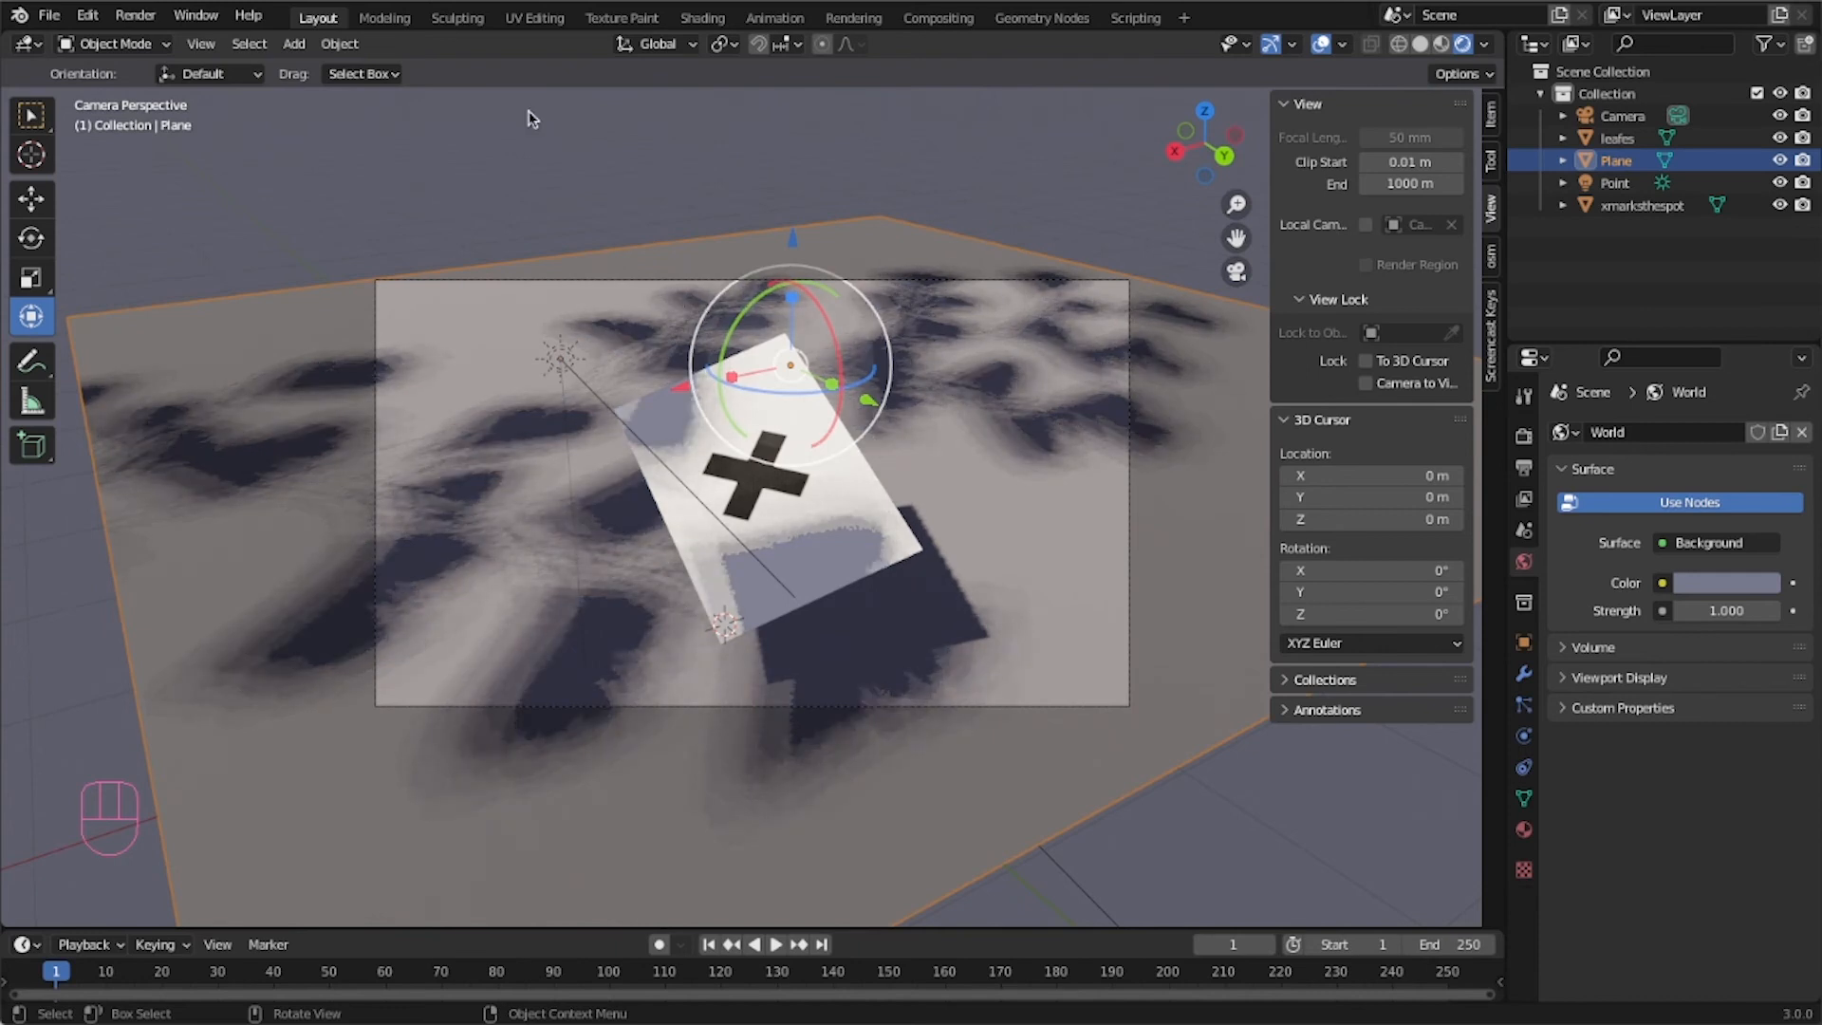
click(158, 24)
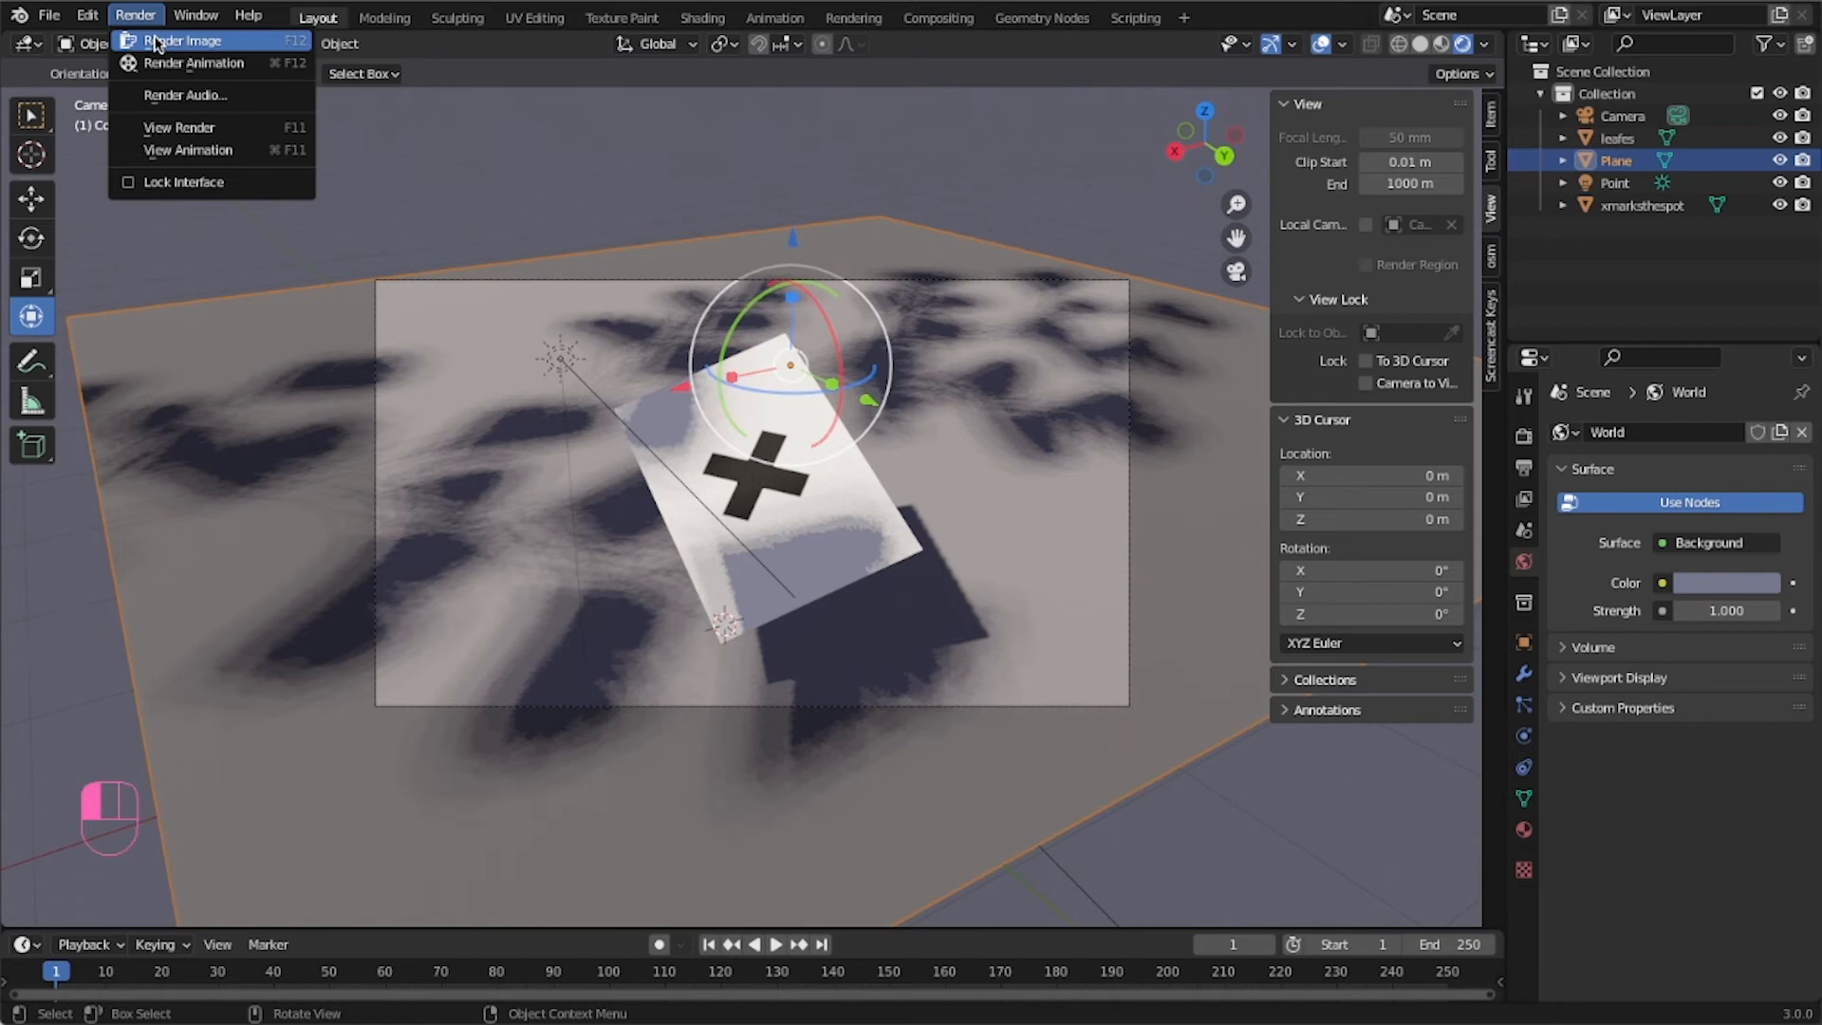
click(180, 41)
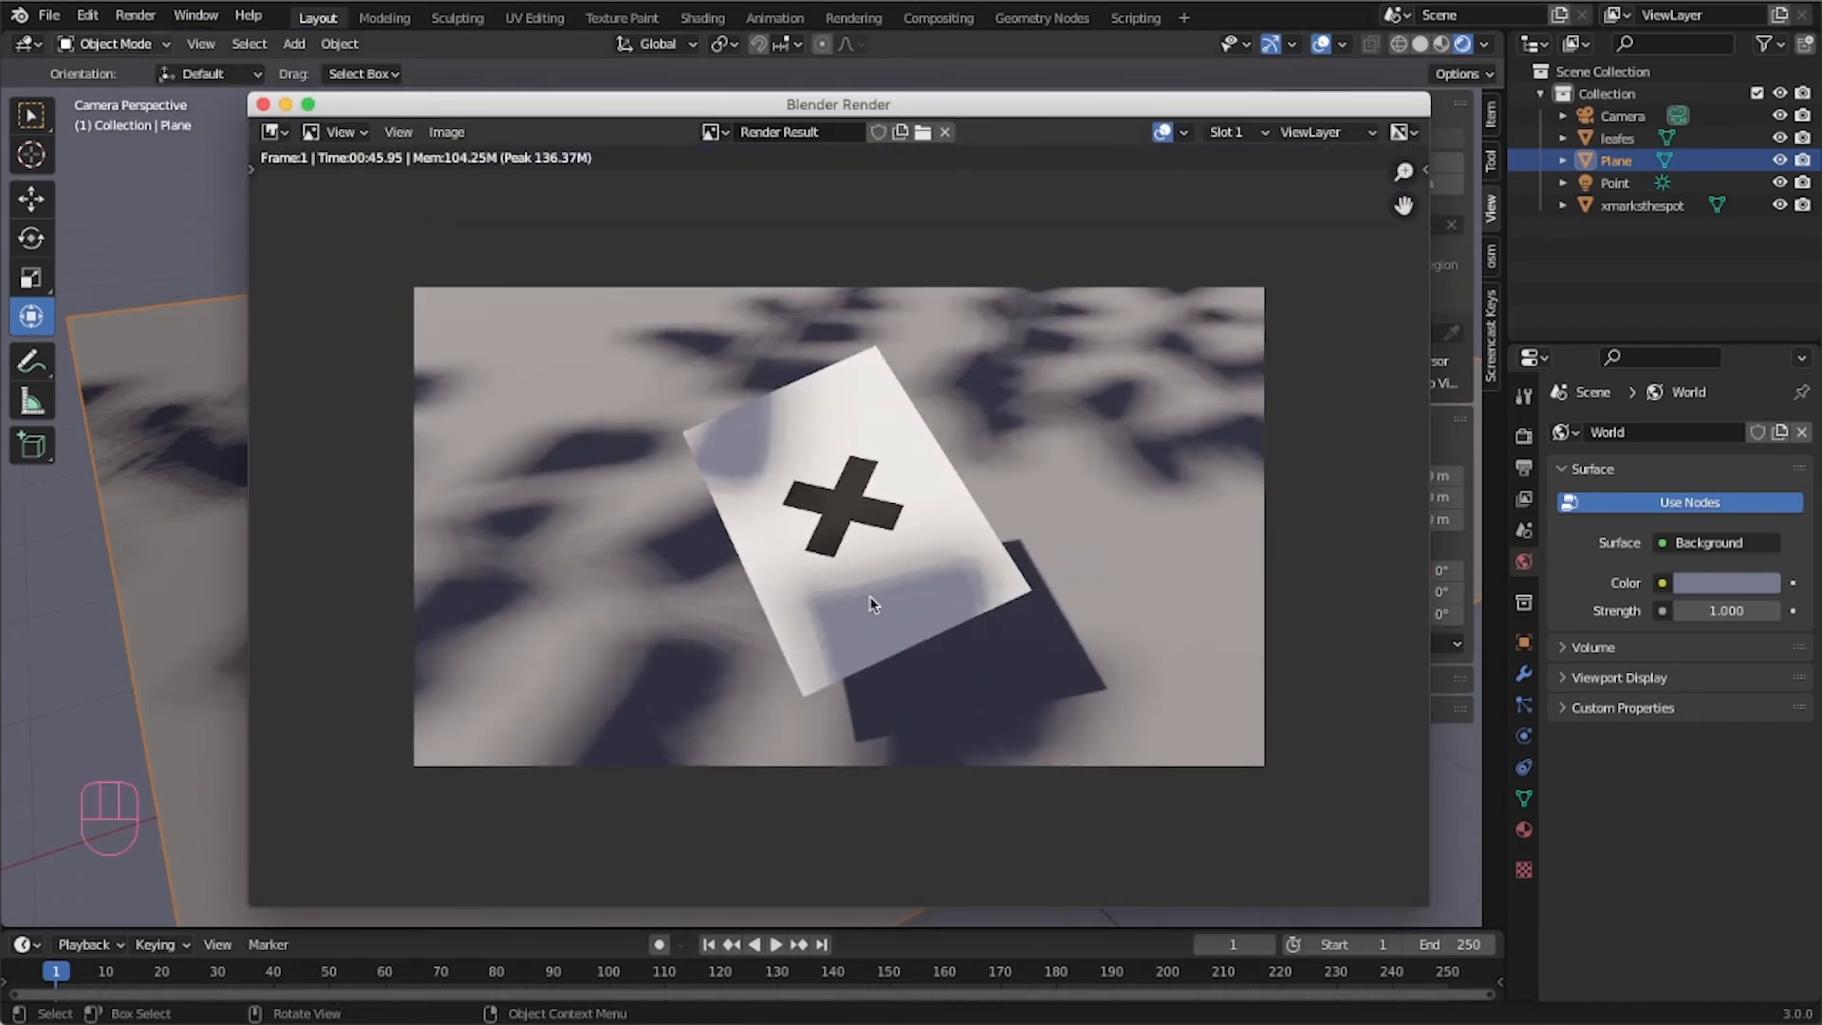
scroll(868, 455, up, 5)
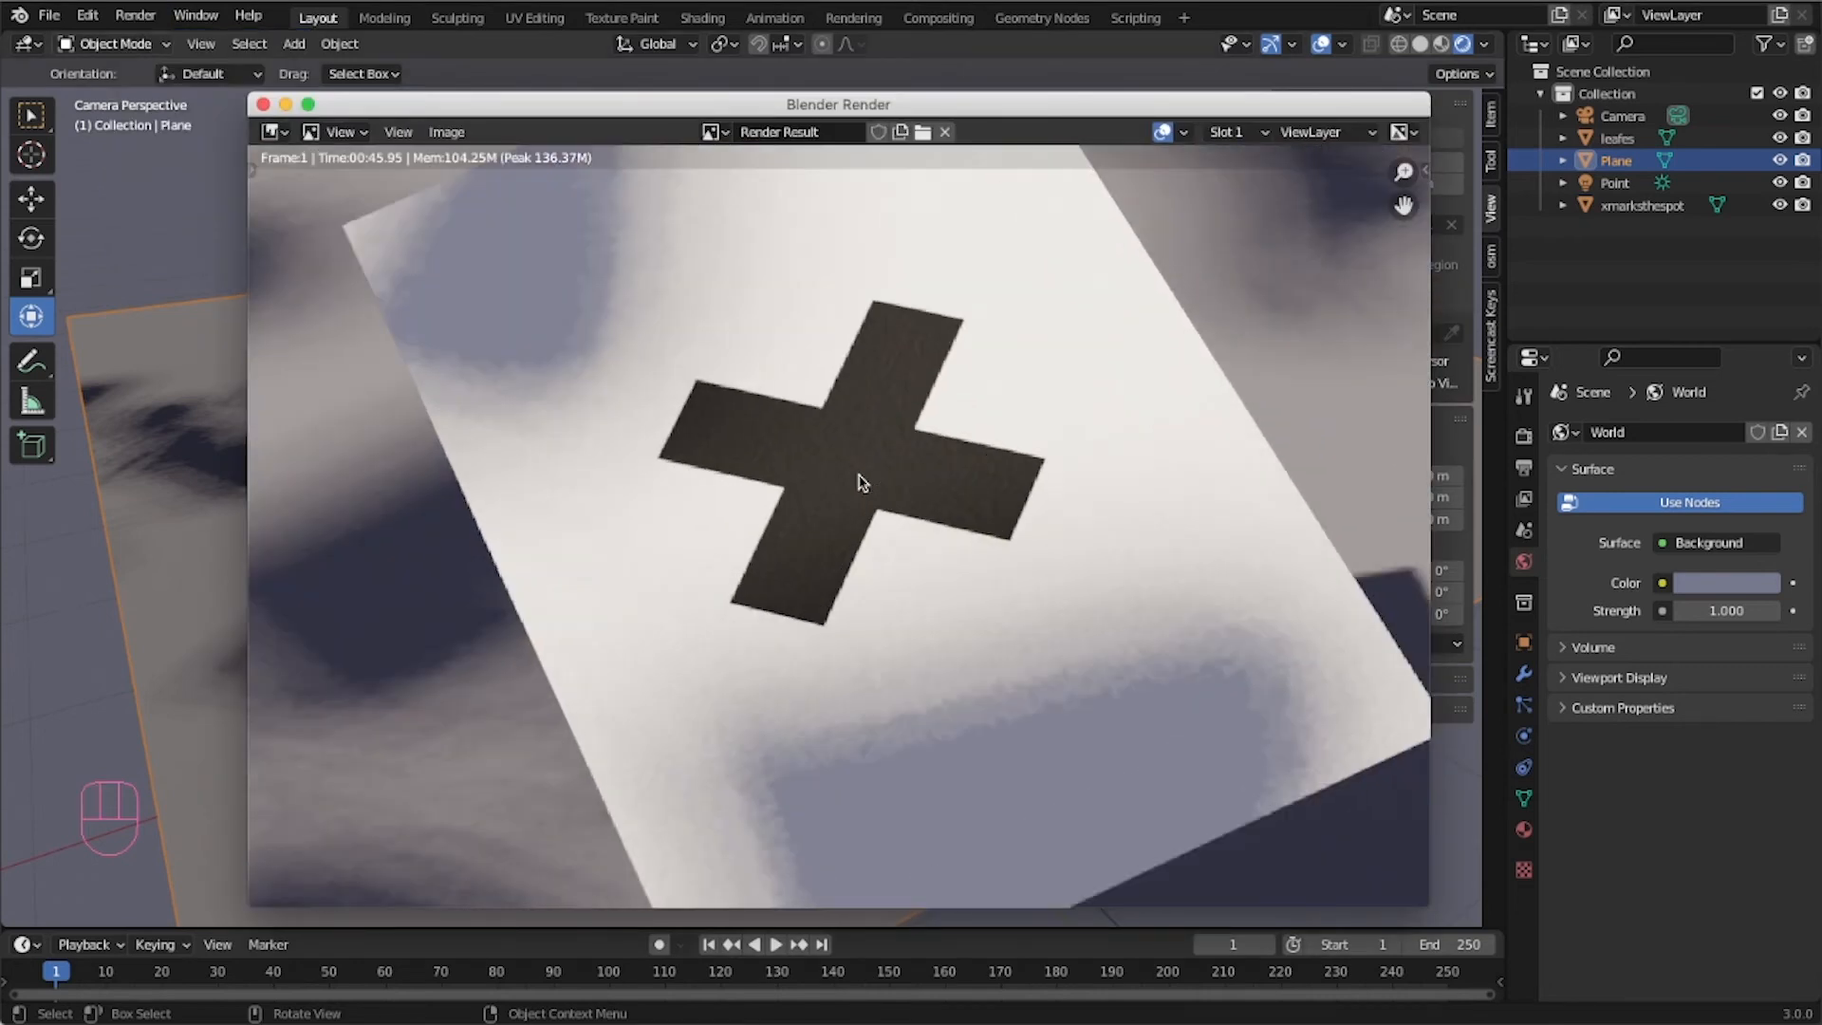
scroll(1146, 675, down, 1)
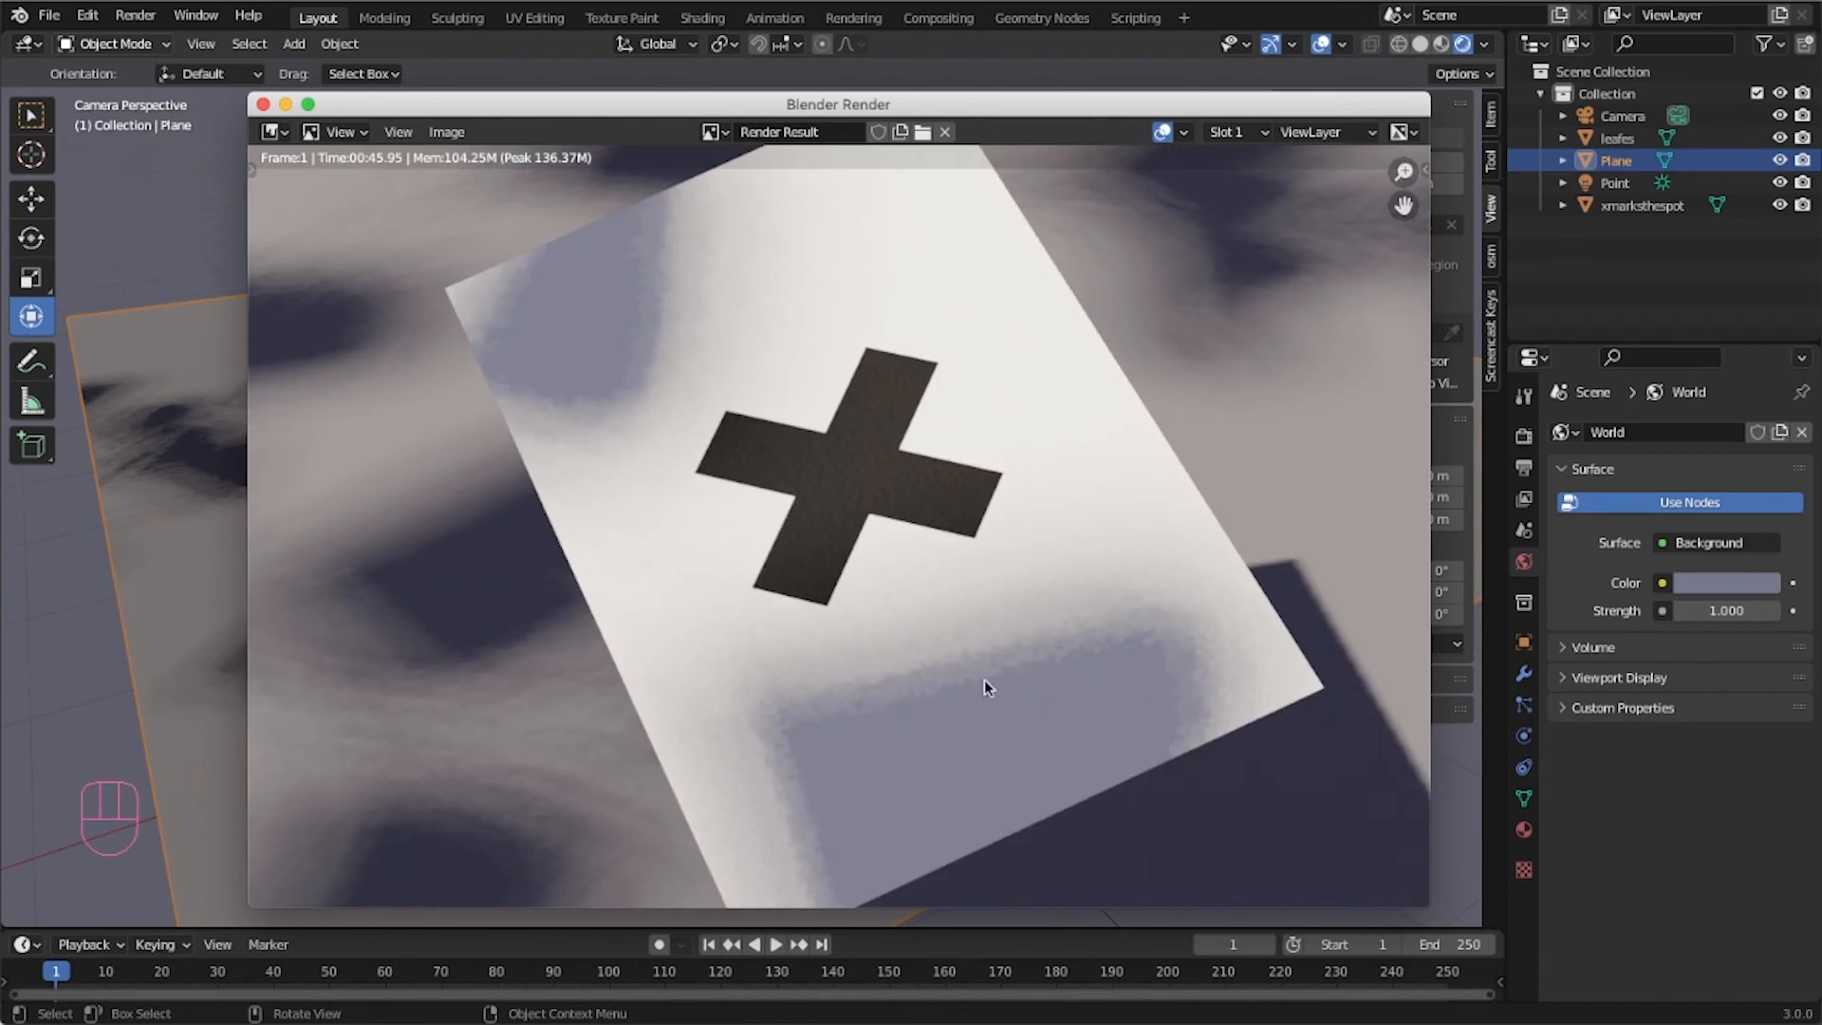
scroll(983, 680, down, 1)
middle_drag(1029, 694, 1045, 565)
middle_drag(853, 530, 1011, 667)
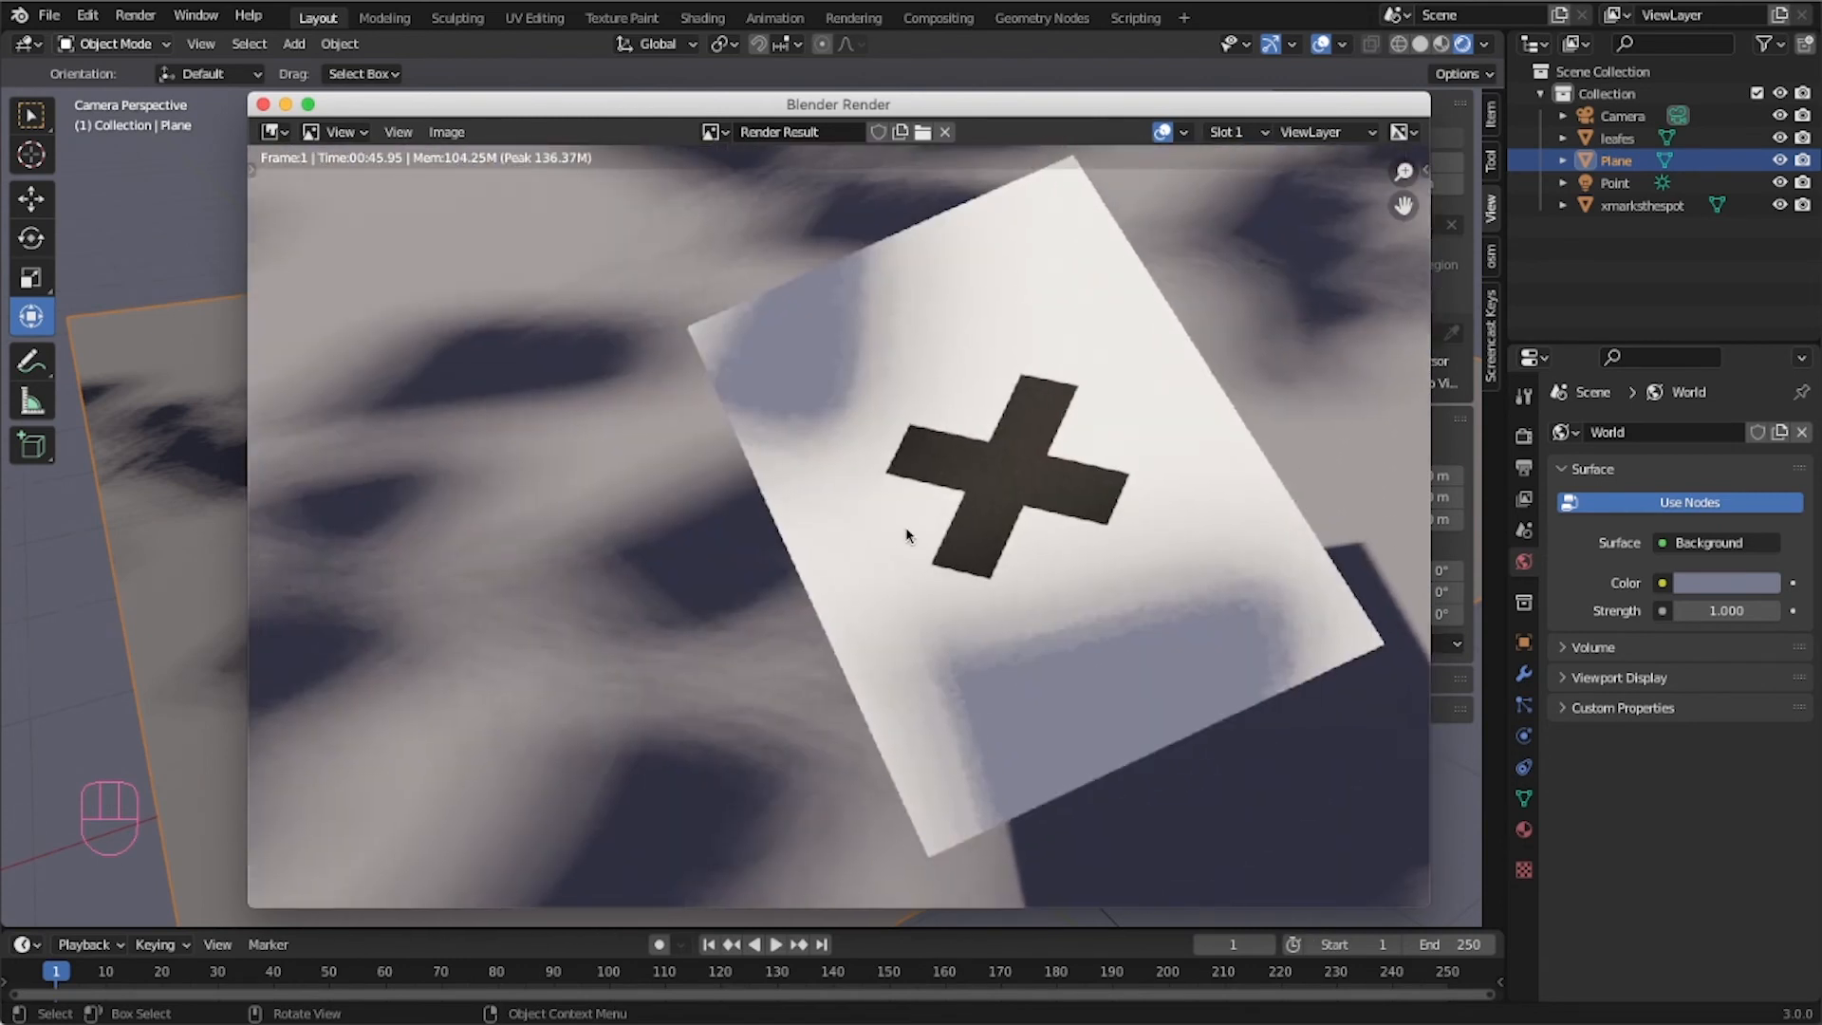
middle_drag(906, 535, 920, 588)
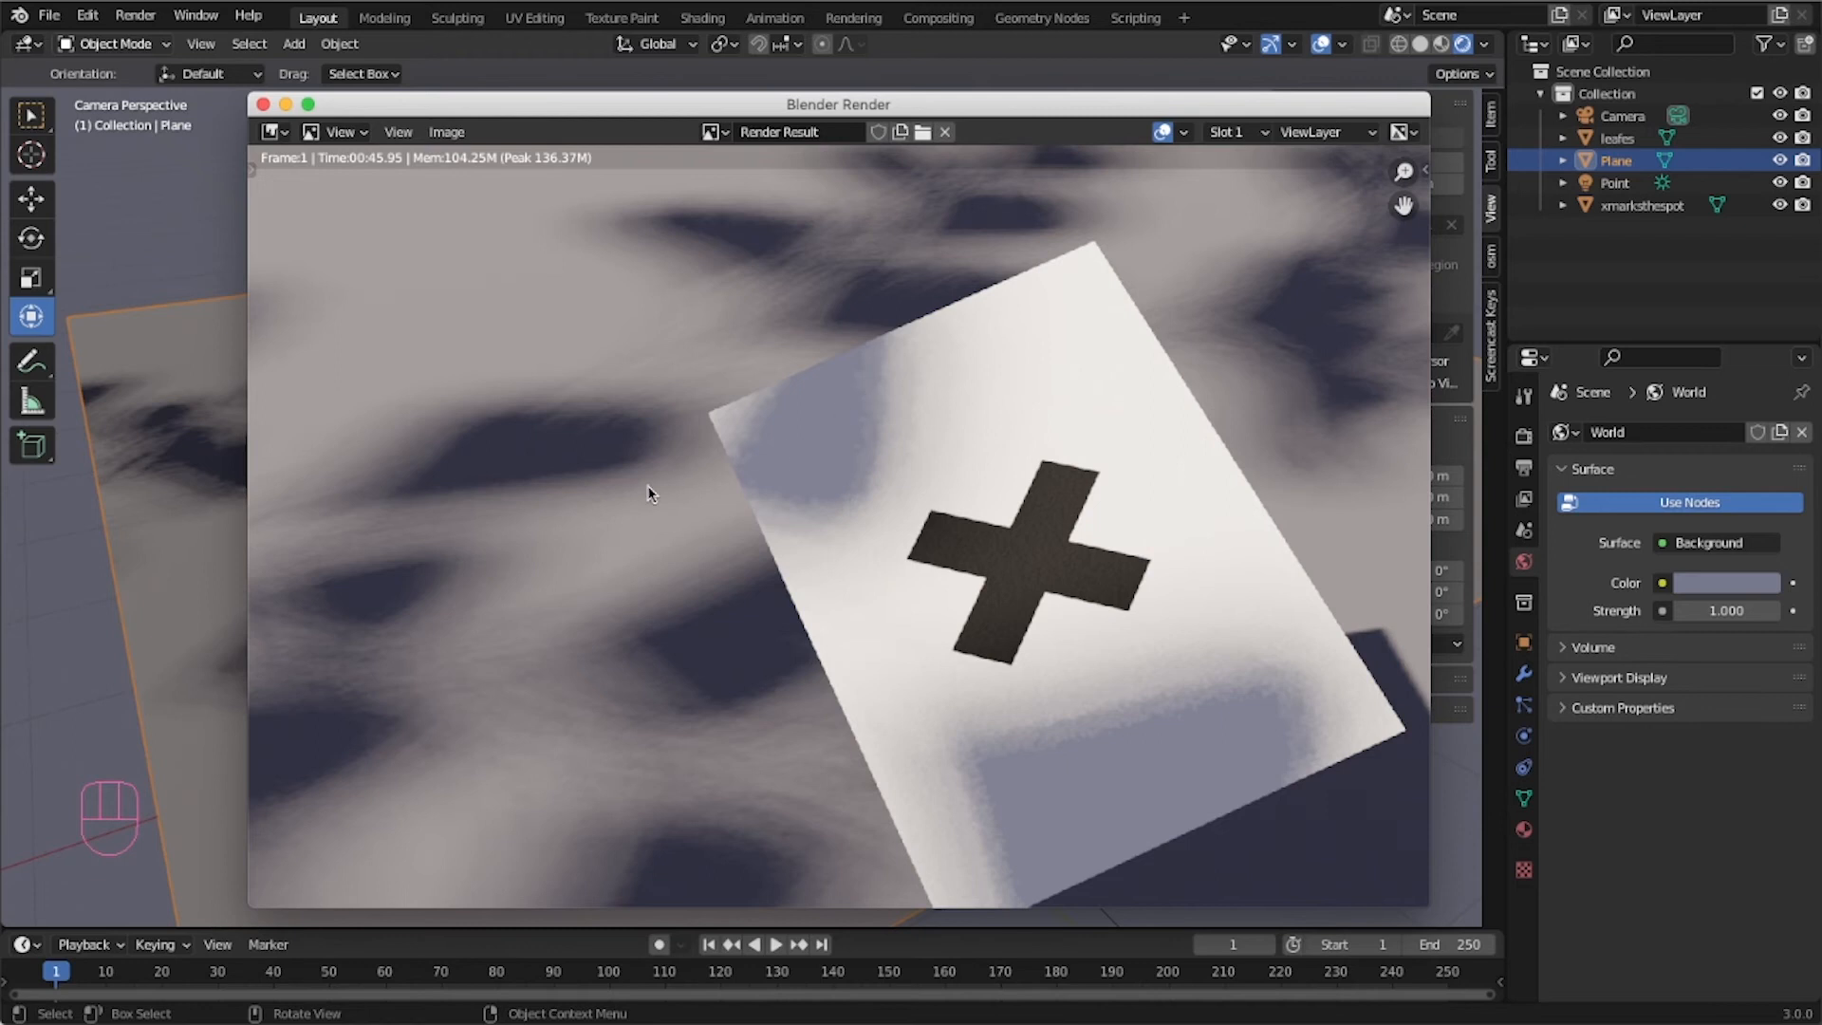
scroll(692, 512, down, 5)
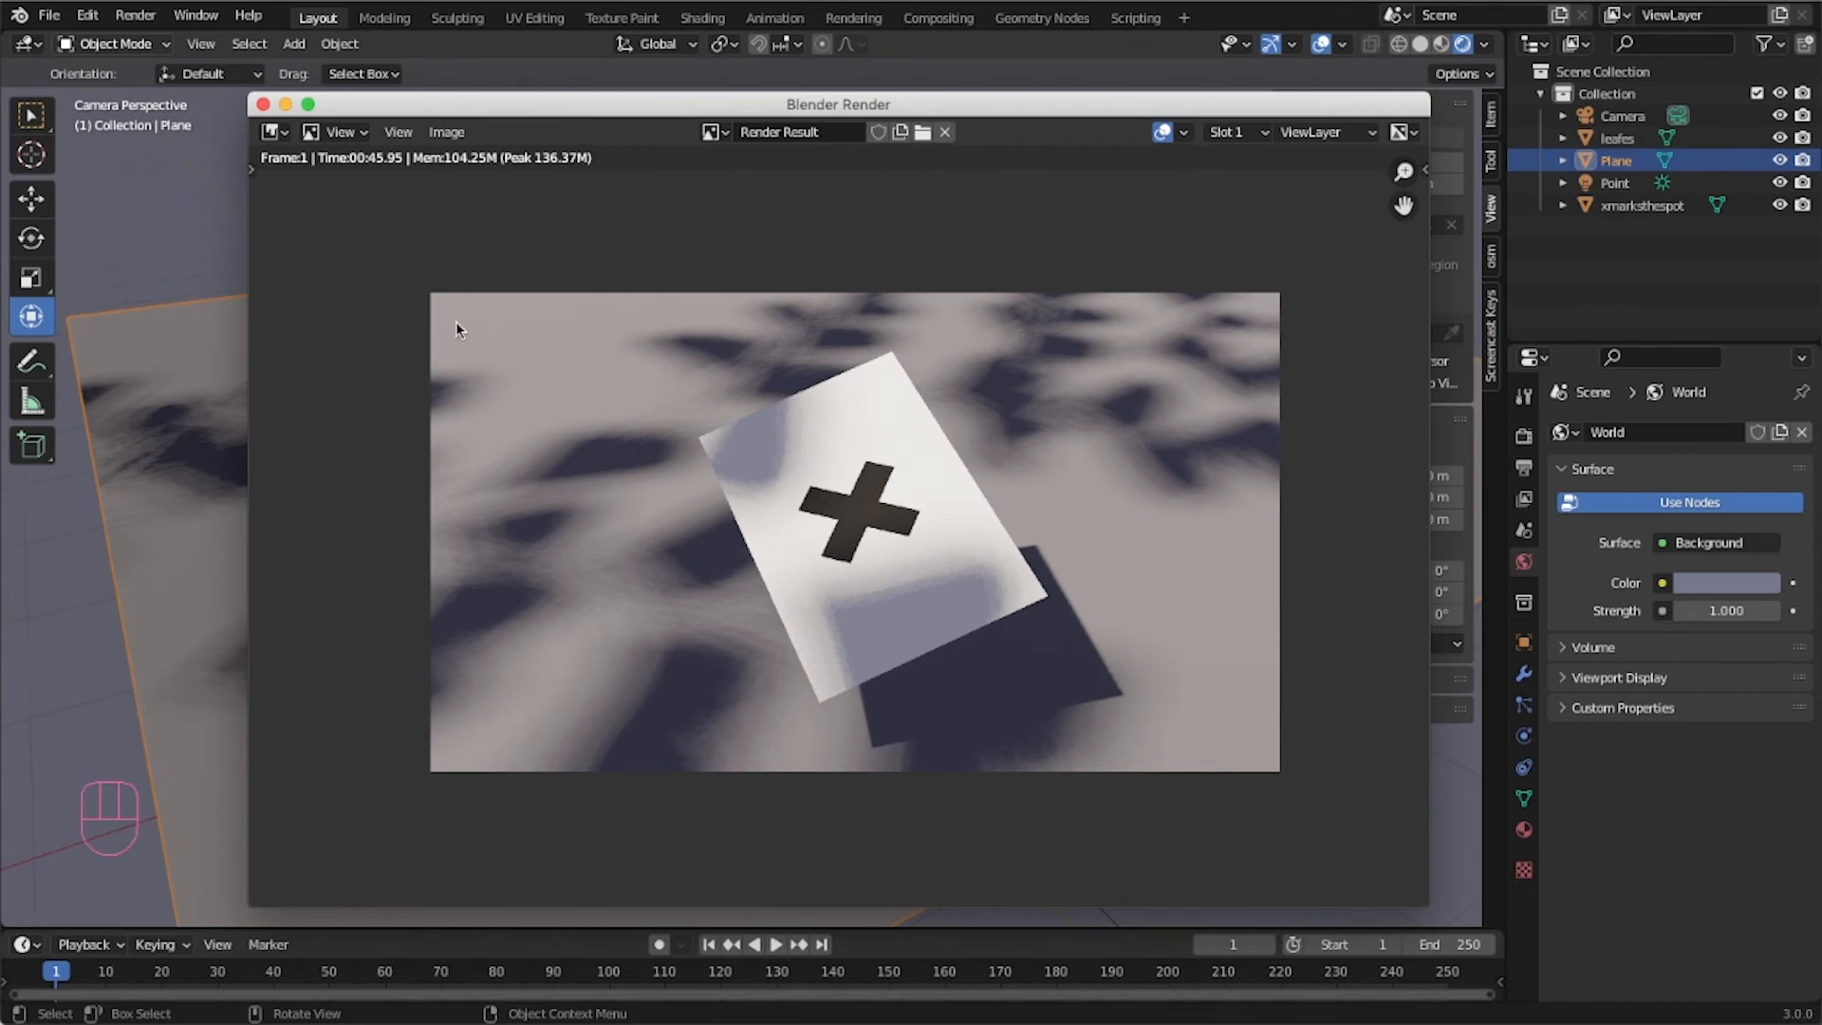
click(262, 104)
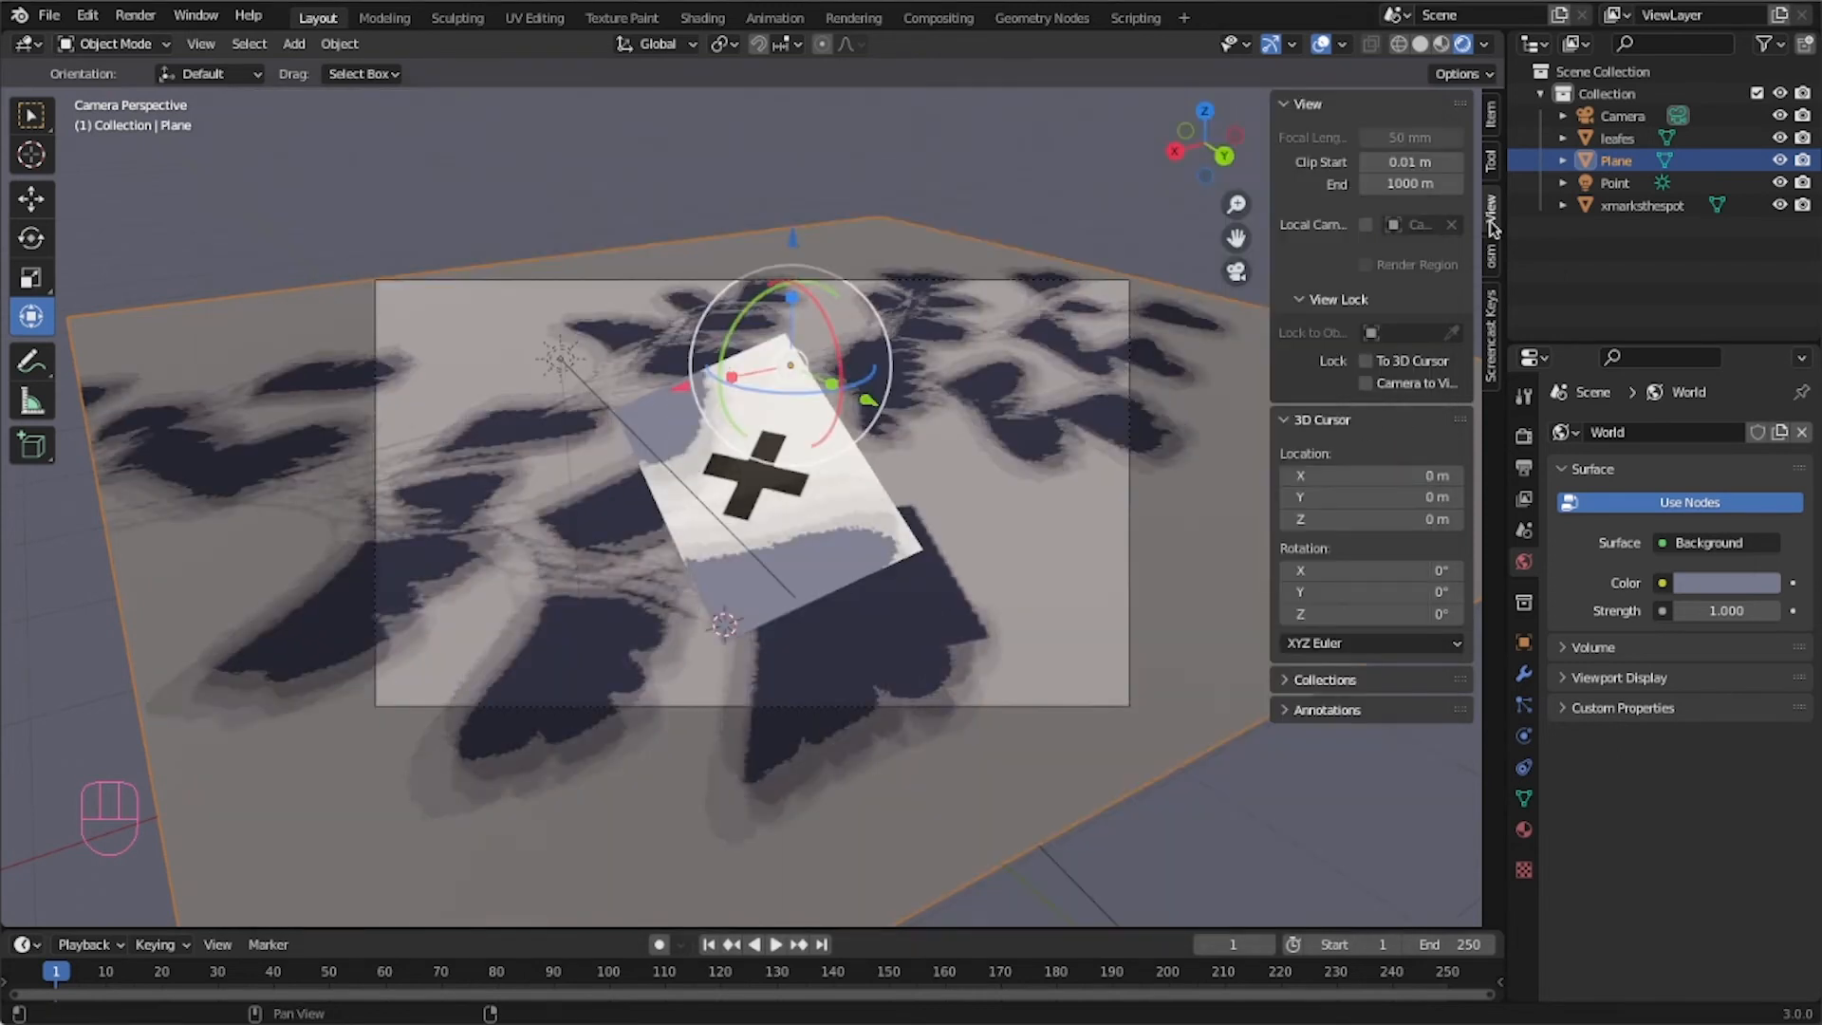
Select the camera and set its focal length to 80 mm in the camera properties.
click(1623, 116)
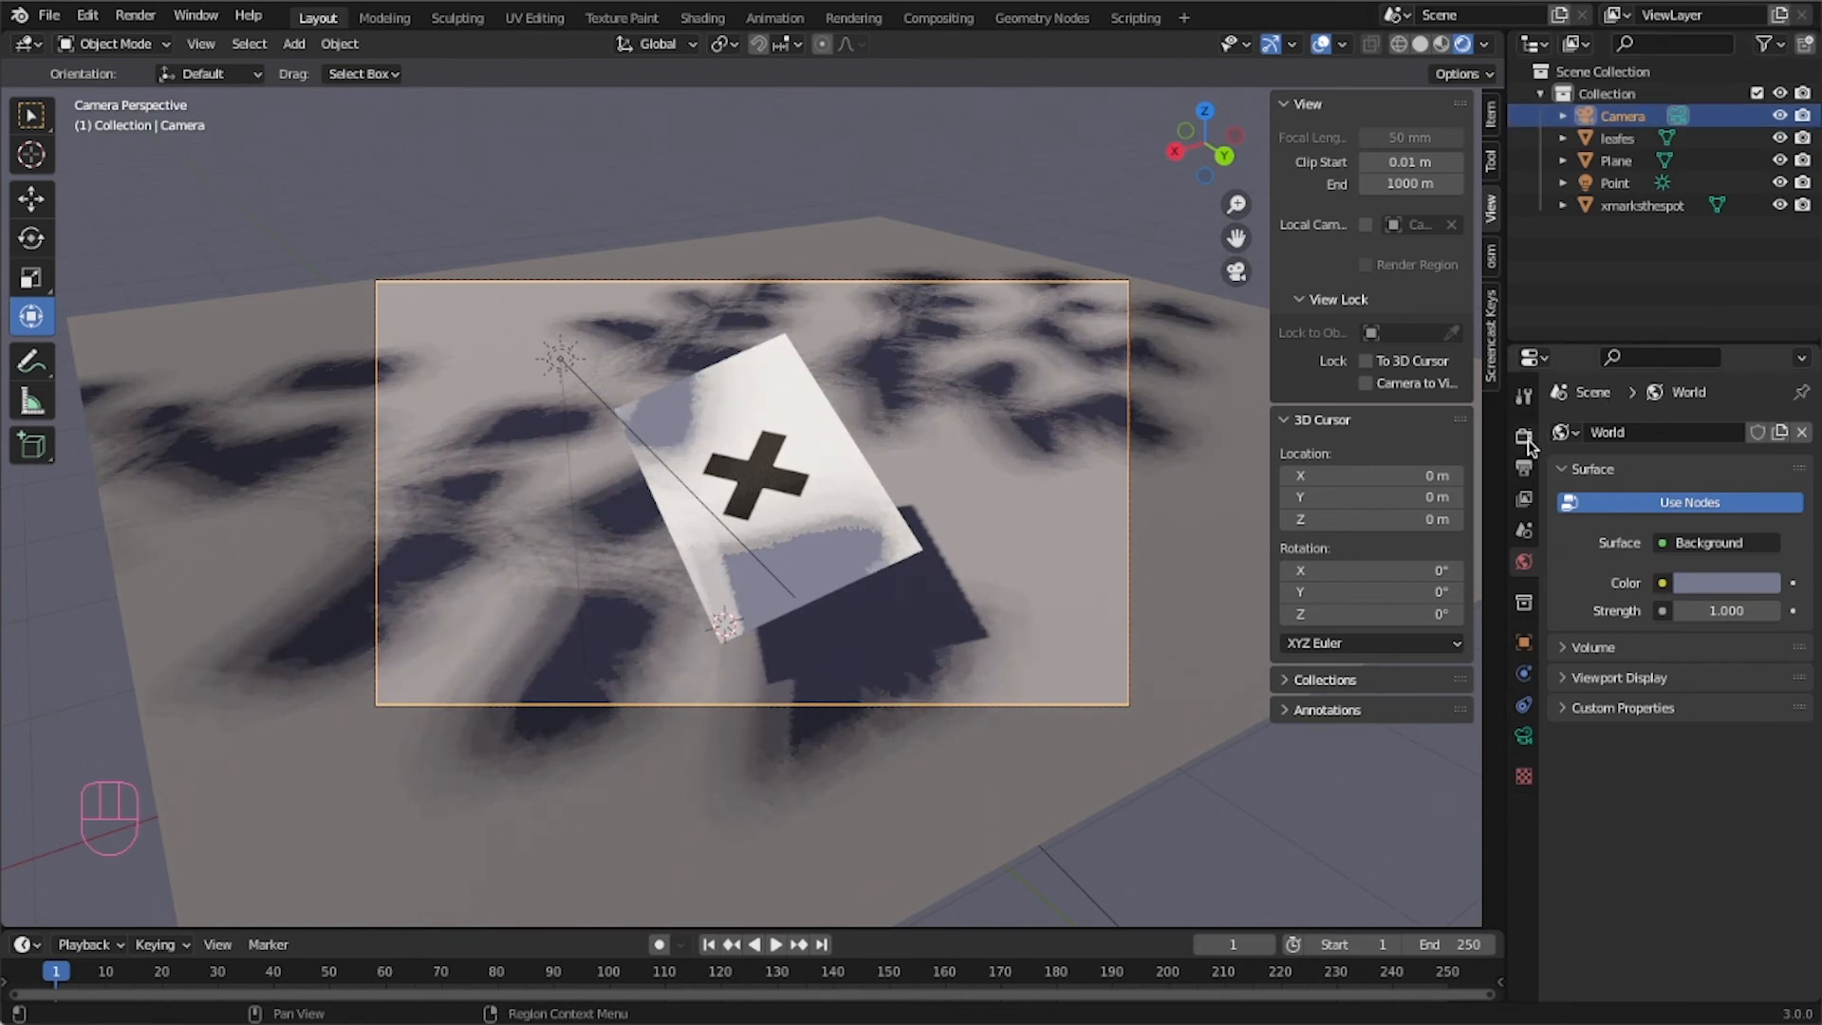
click(1524, 736)
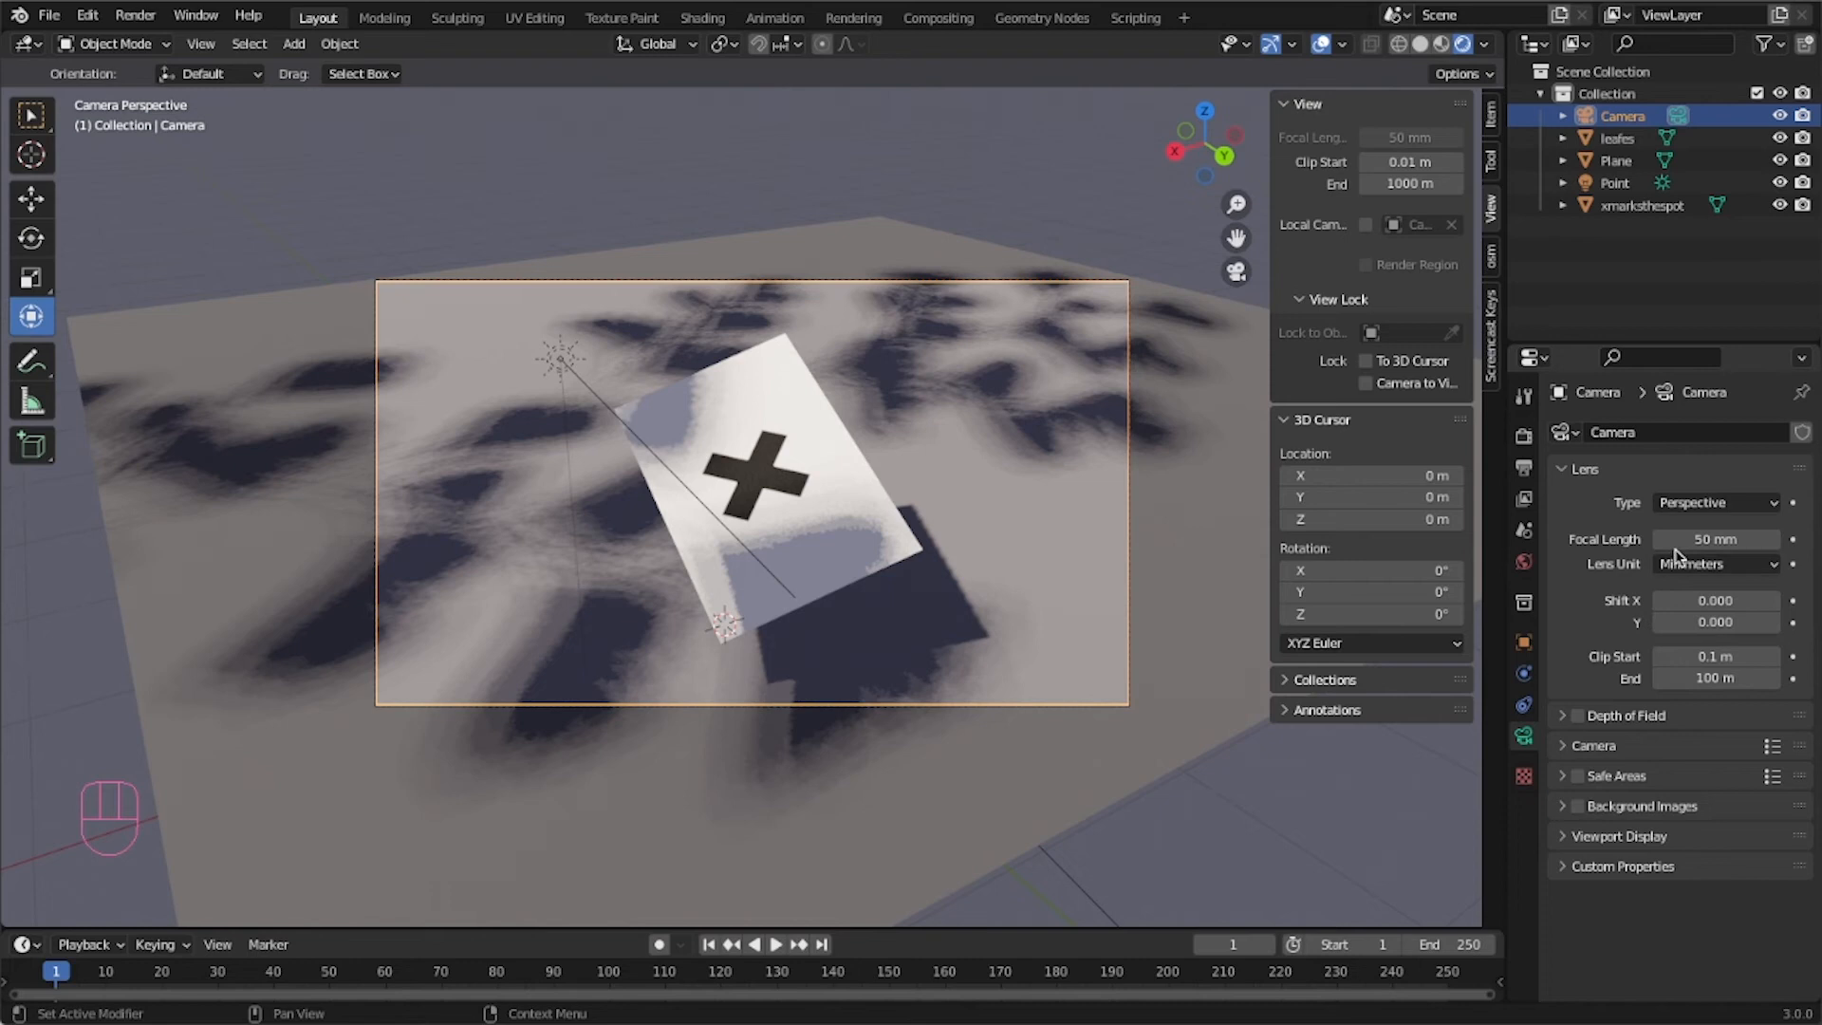
mouse_move(1679, 543)
mouse_down()
mouse_move(1808, 542)
mouse_move(1688, 541)
mouse_up()
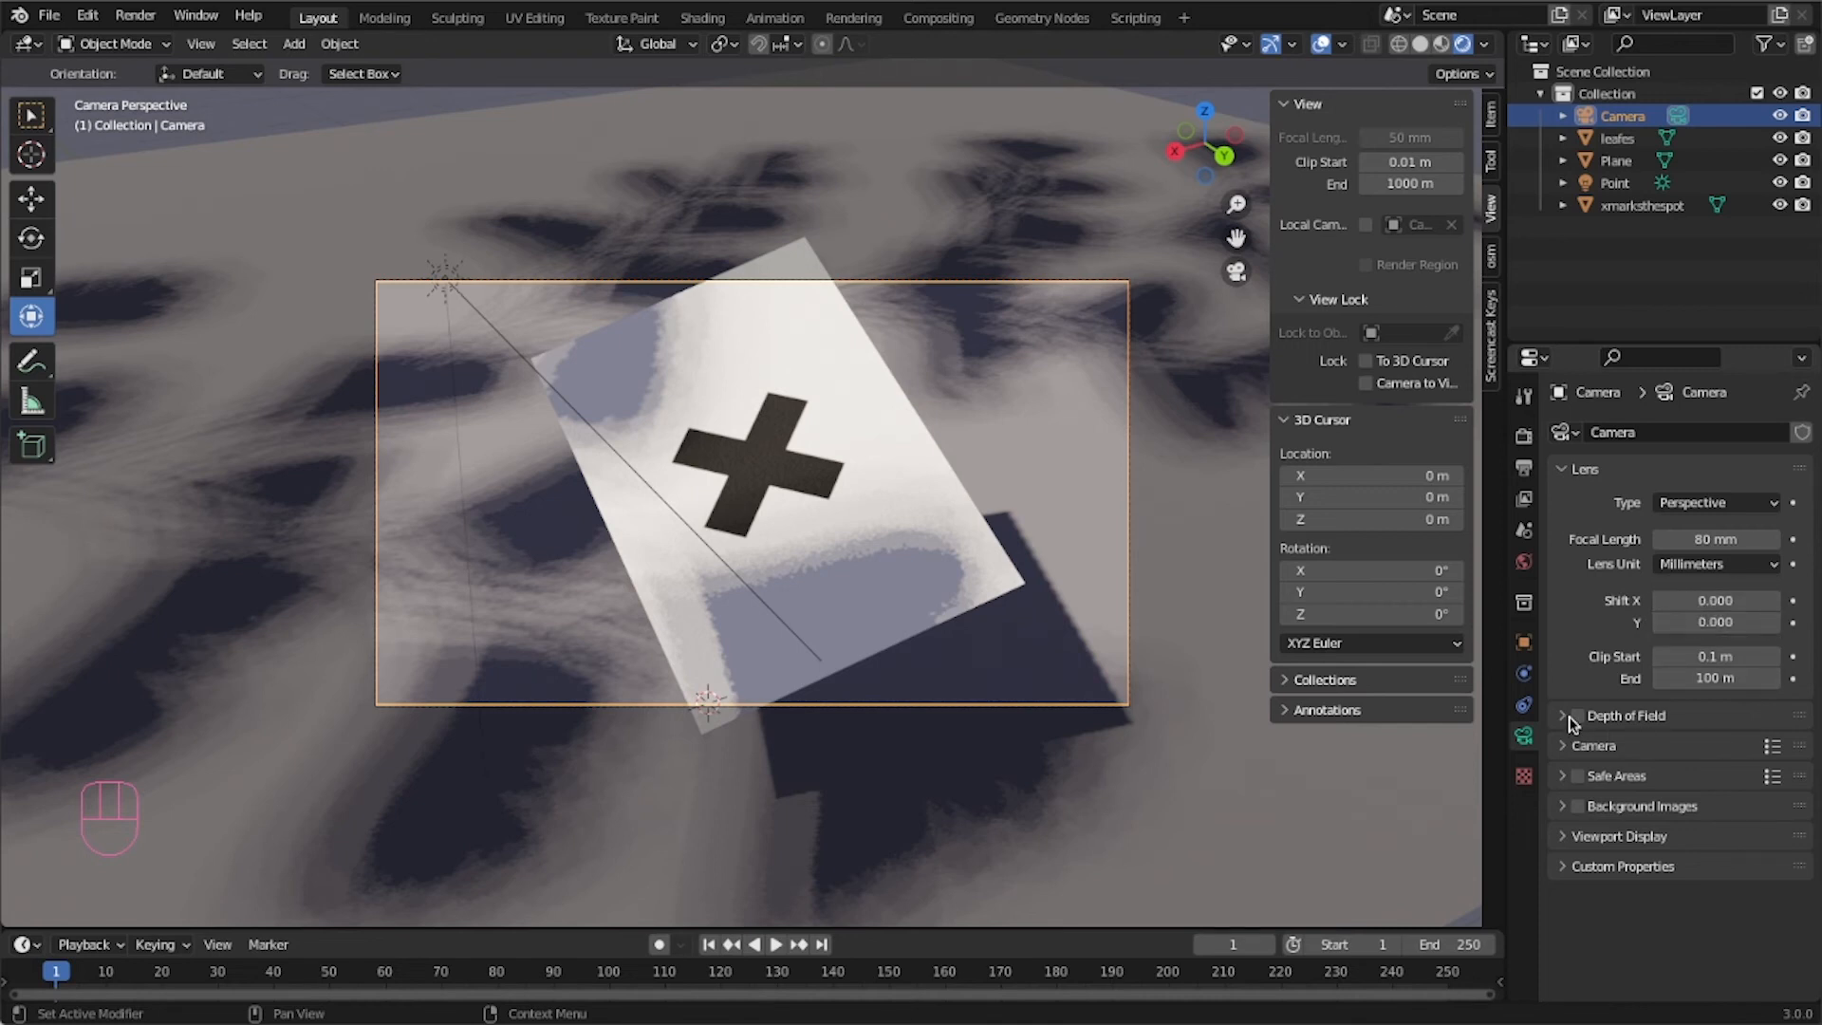
mouse_move(1703, 600)
mouse_down()
mouse_move(1793, 601)
mouse_move(1656, 601)
mouse_move(1728, 600)
mouse_up()
Enable depth of field on the camera and pick the xmarksthespot object as its focus object.
click(1562, 716)
scroll(1574, 797, down, 2)
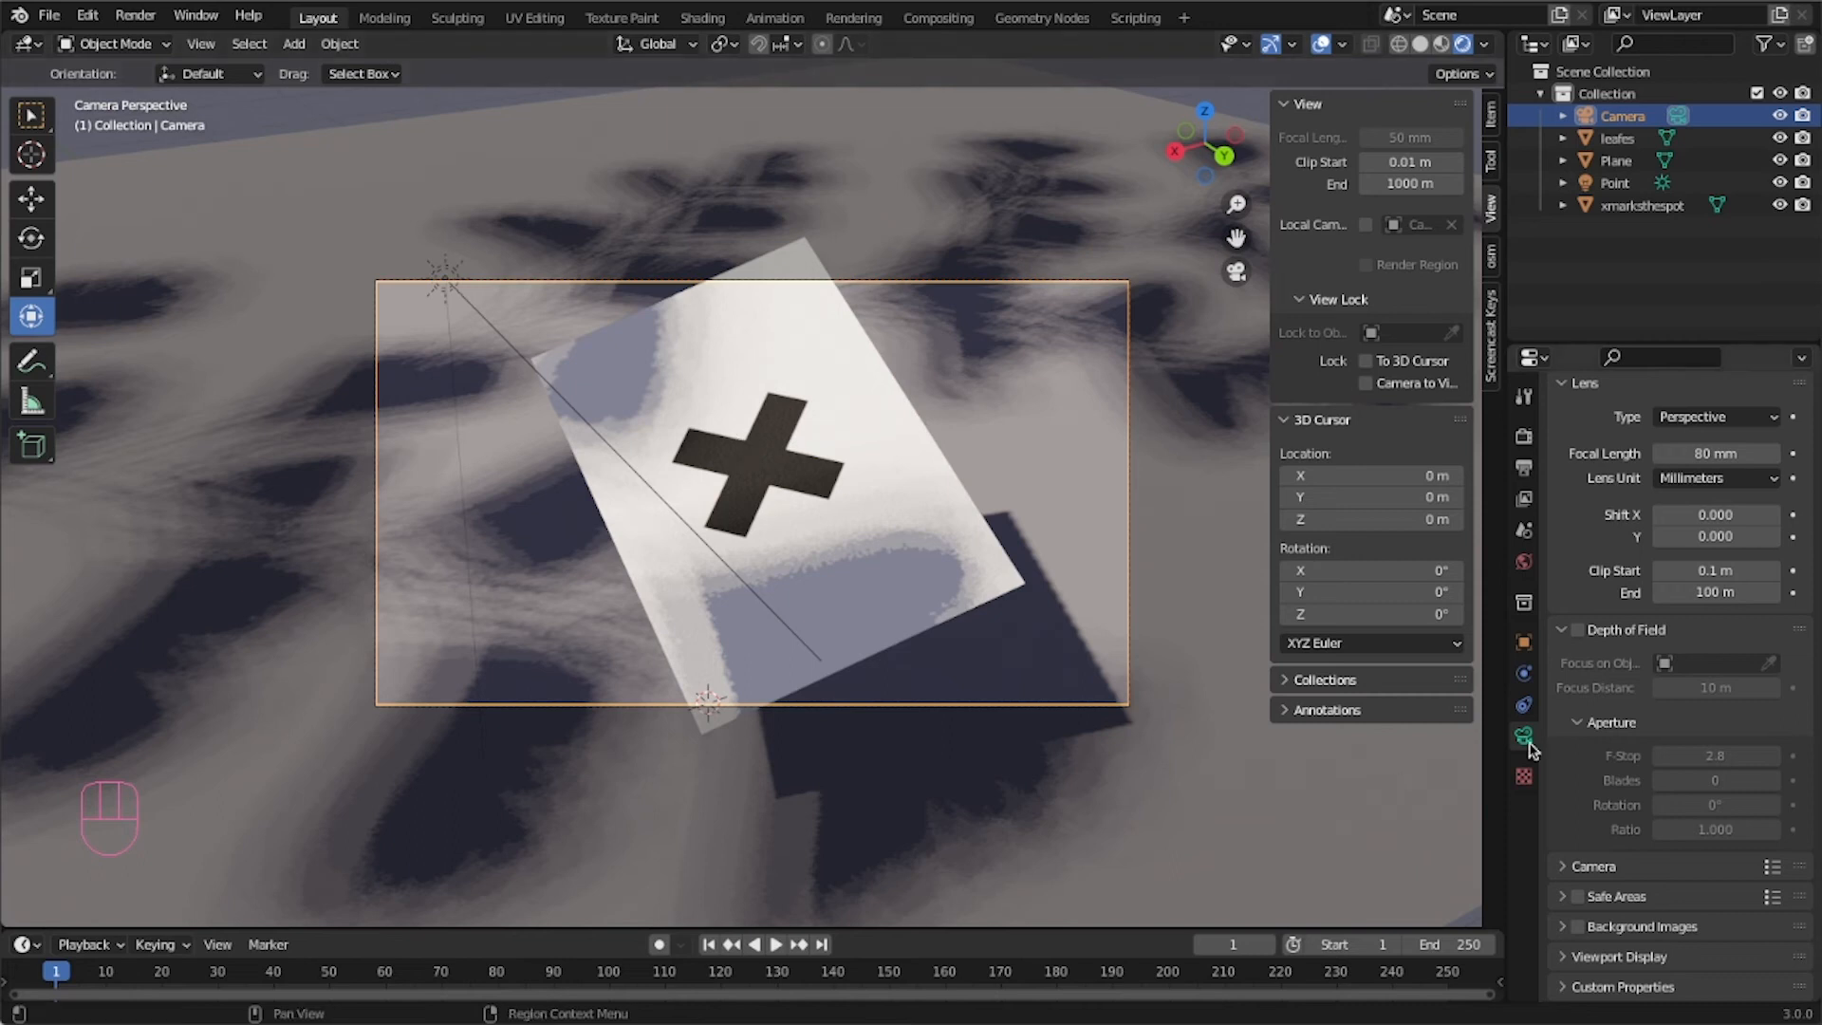
click(1578, 634)
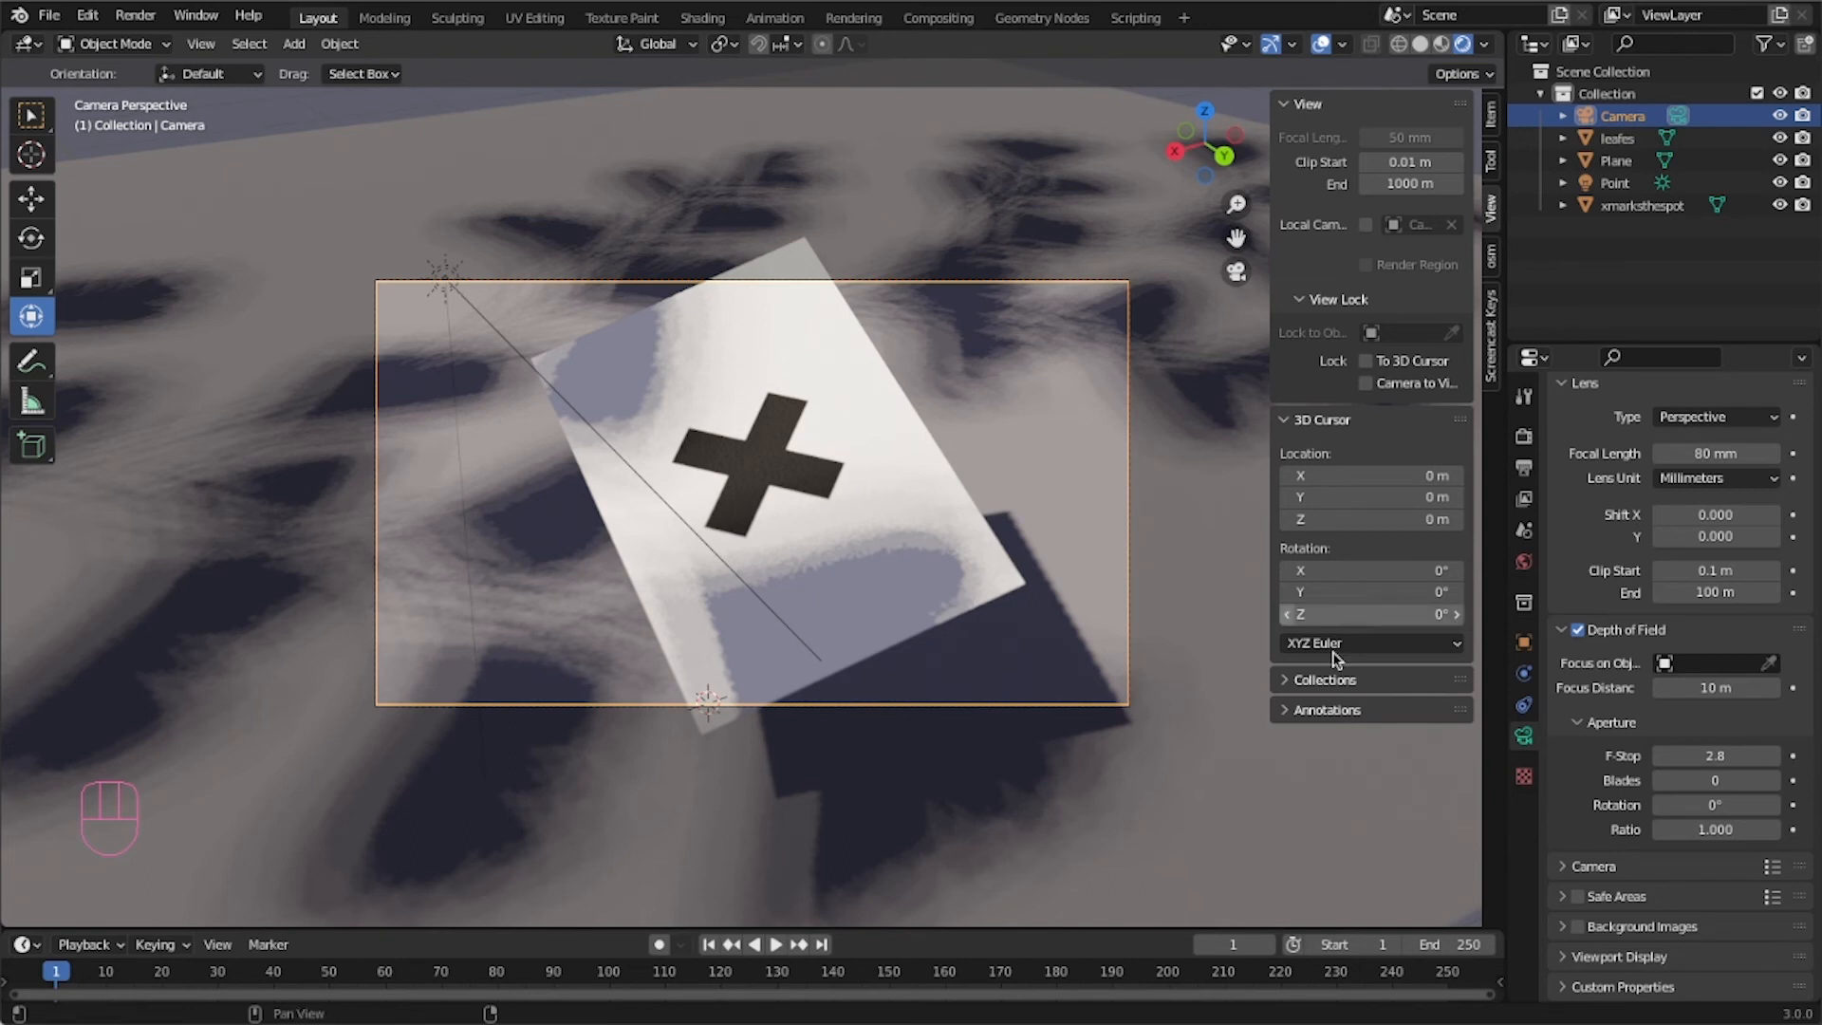
click(1768, 664)
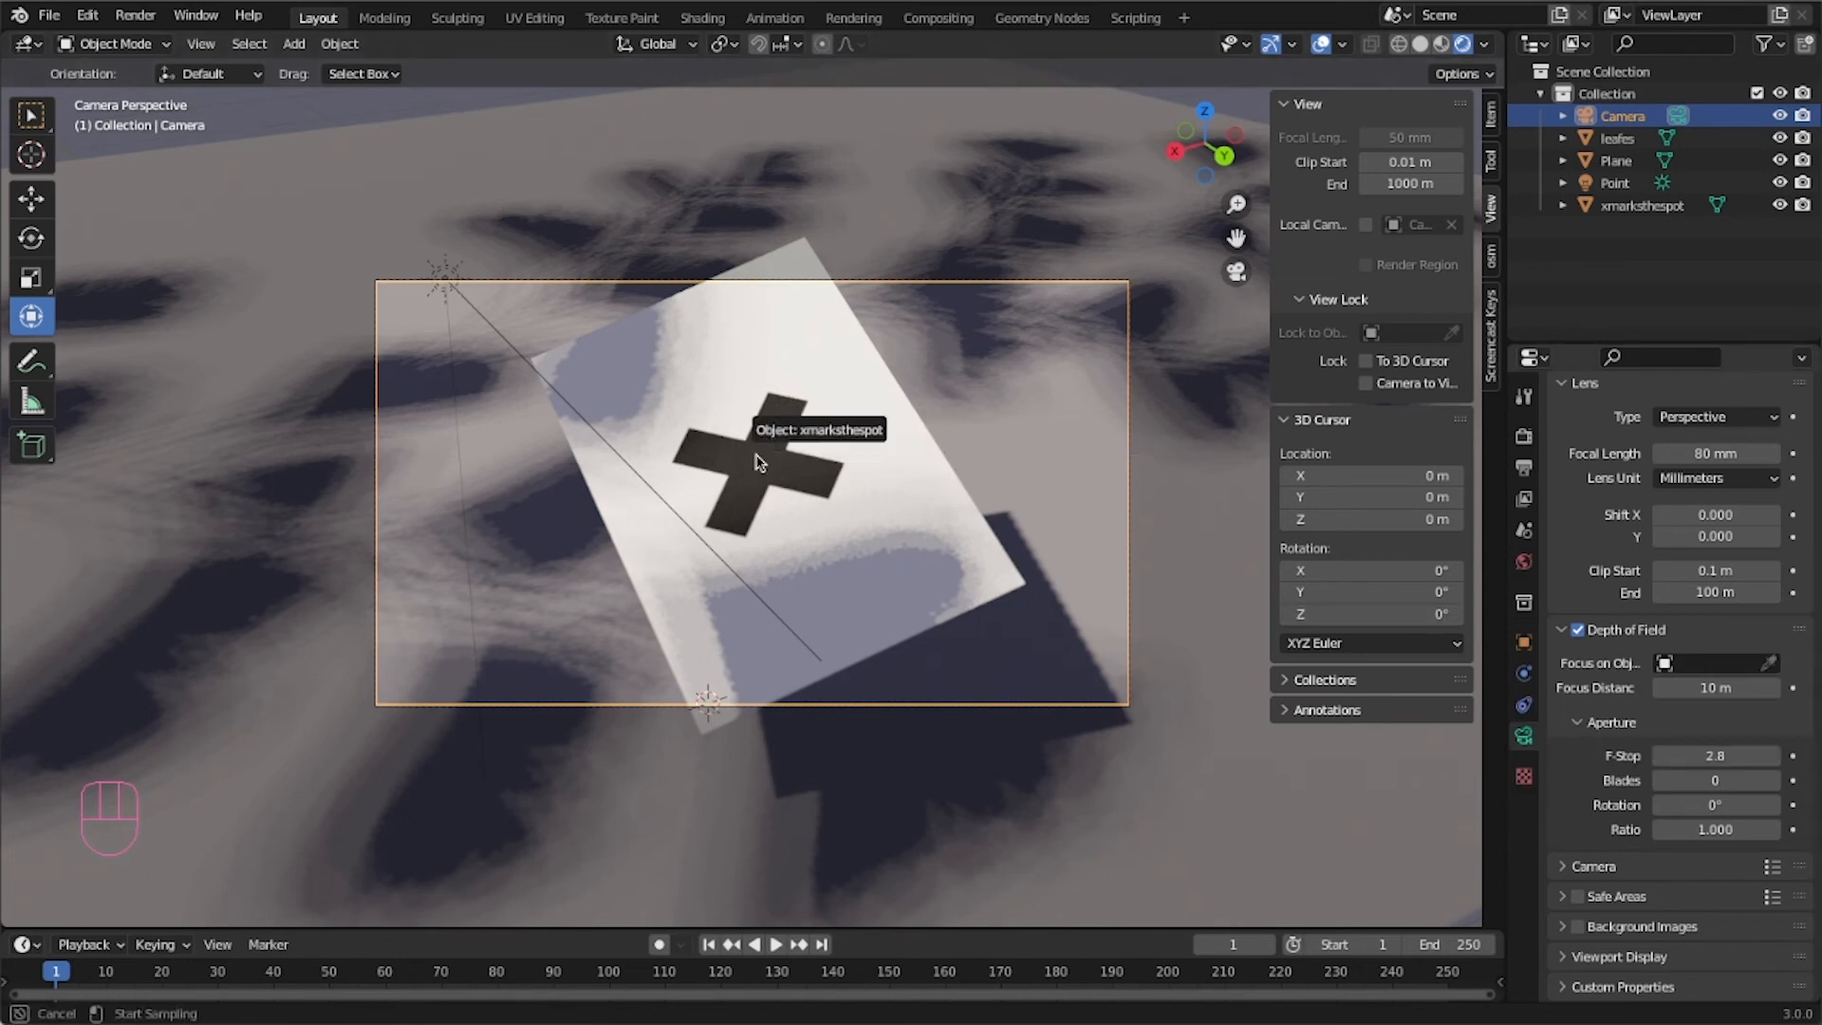
click(765, 488)
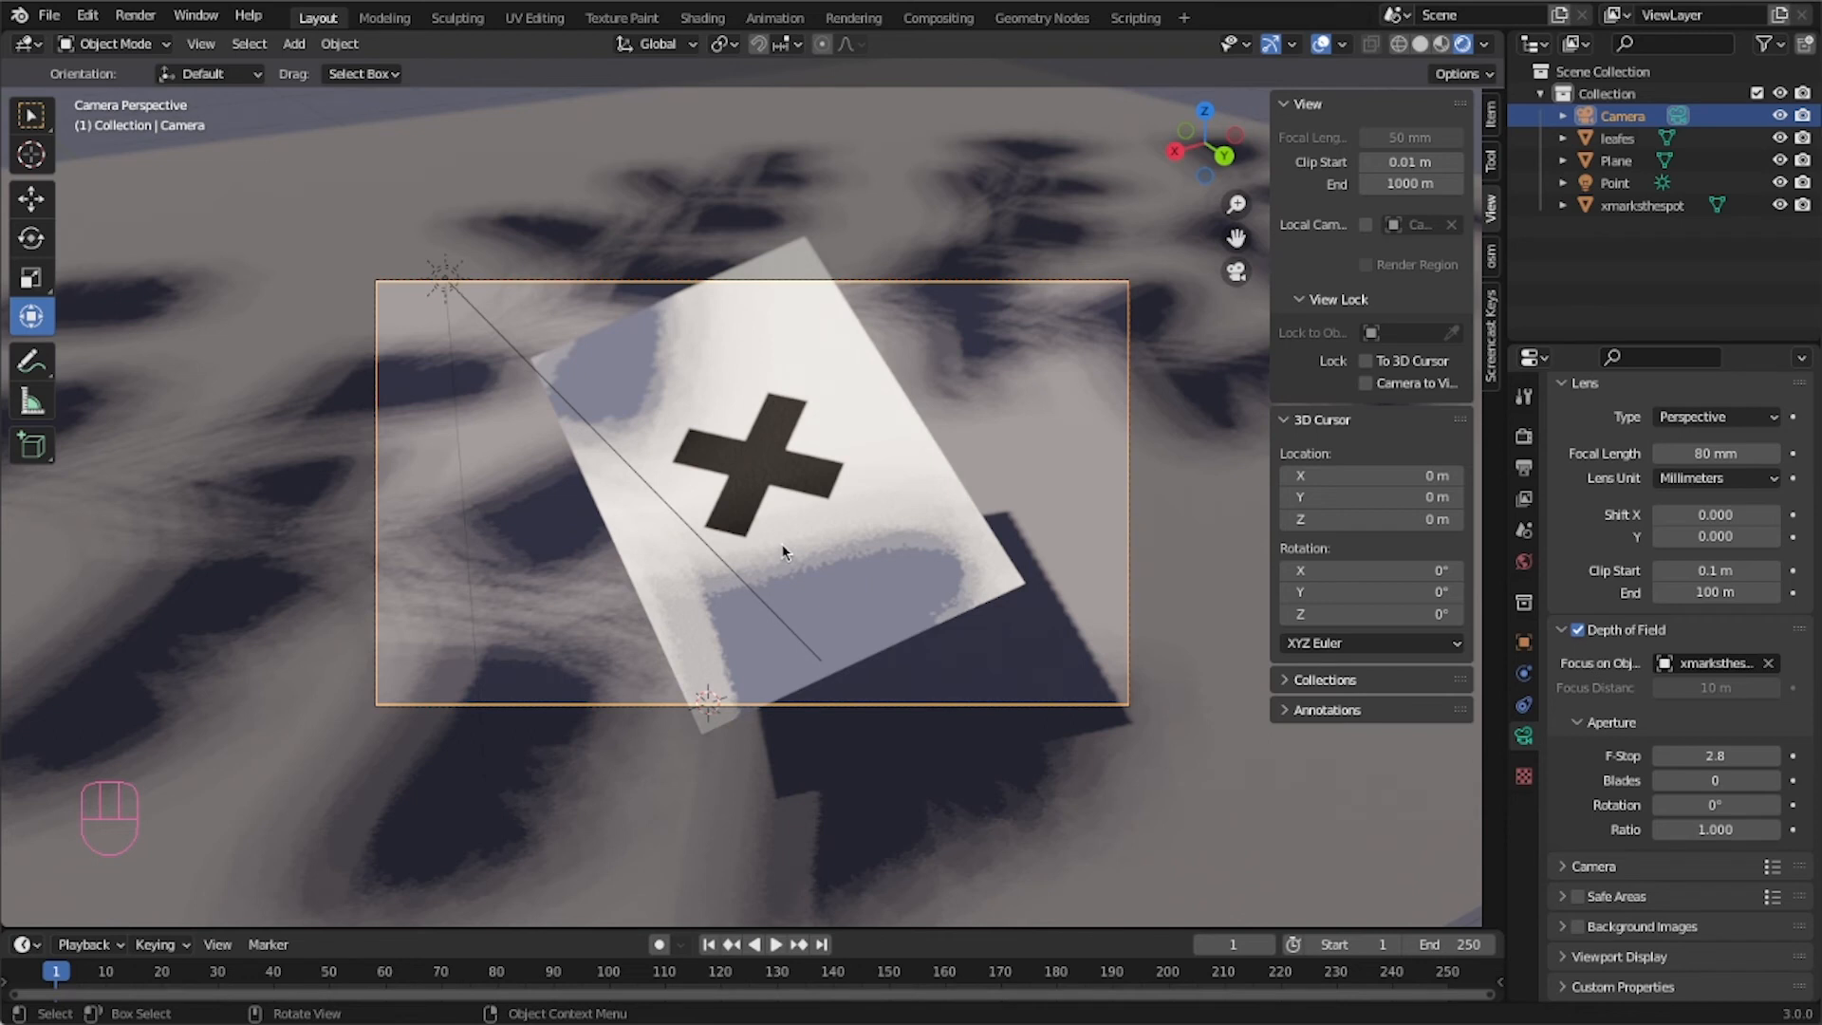
Try camera F-stop values of 1.4 and 0.5 for stronger depth-of-field blur.
click(1706, 756)
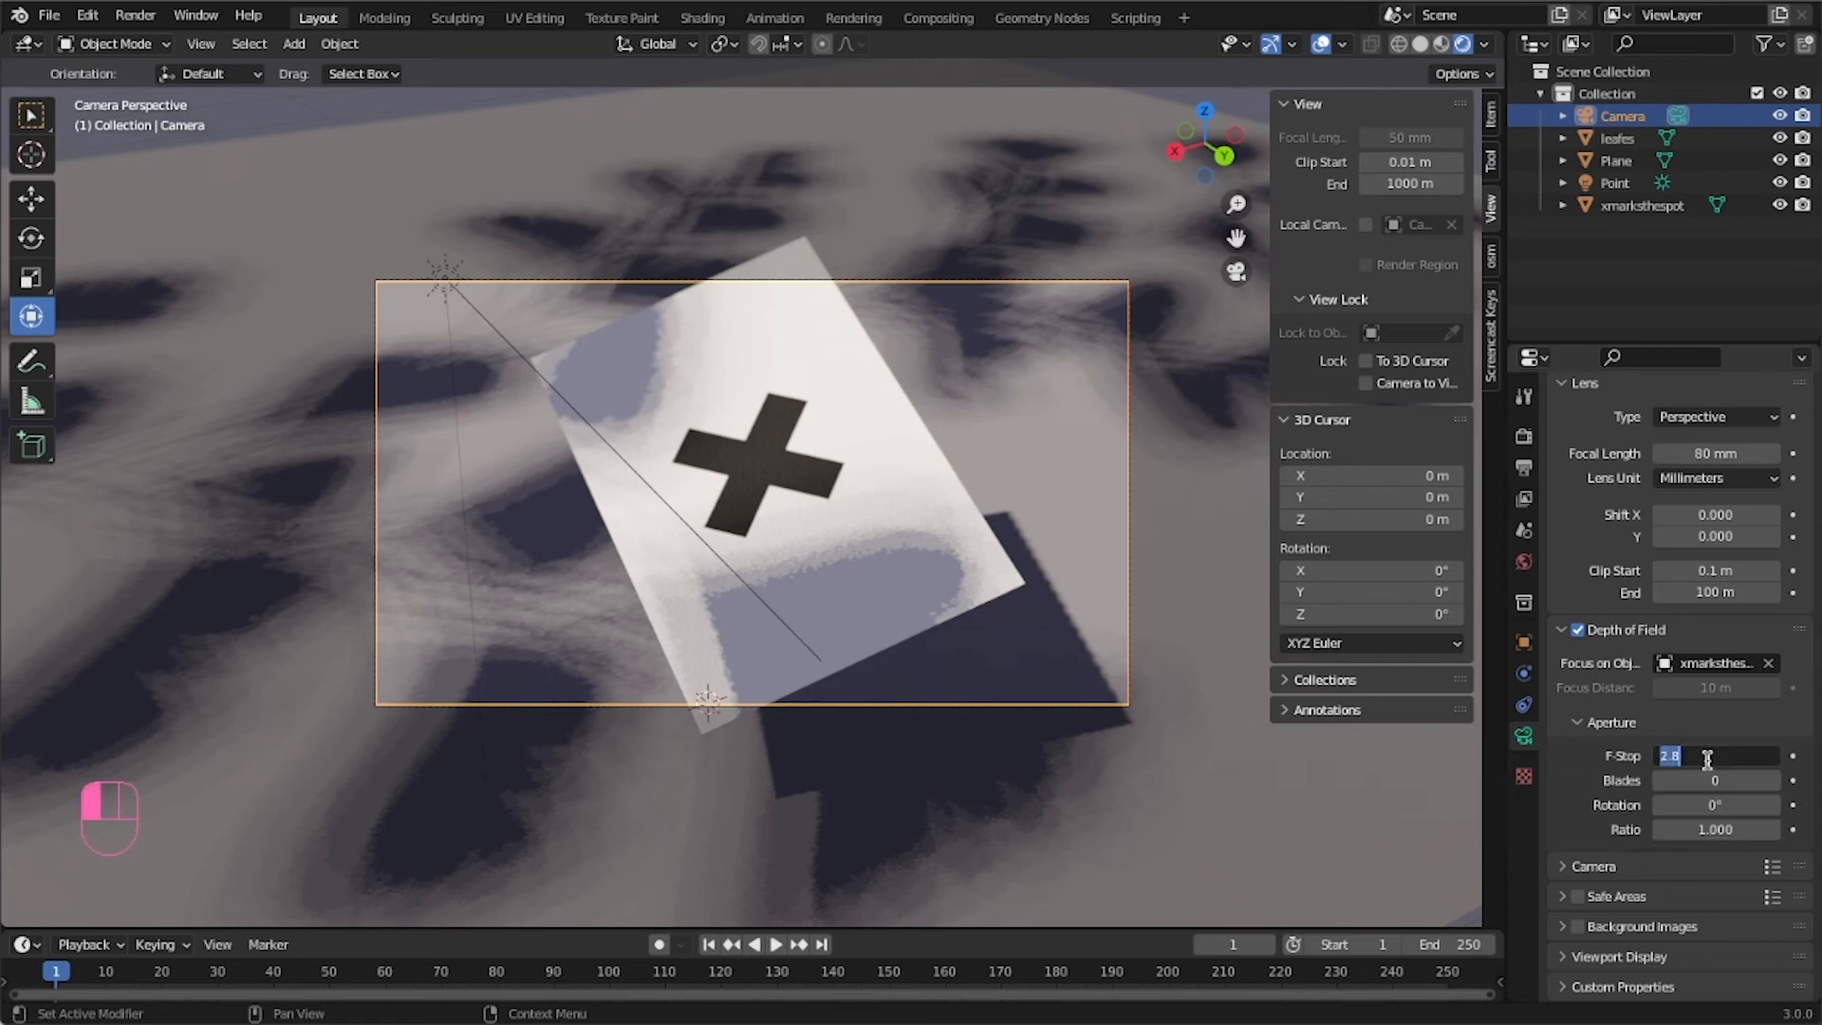
text(1.4)
key(Return)
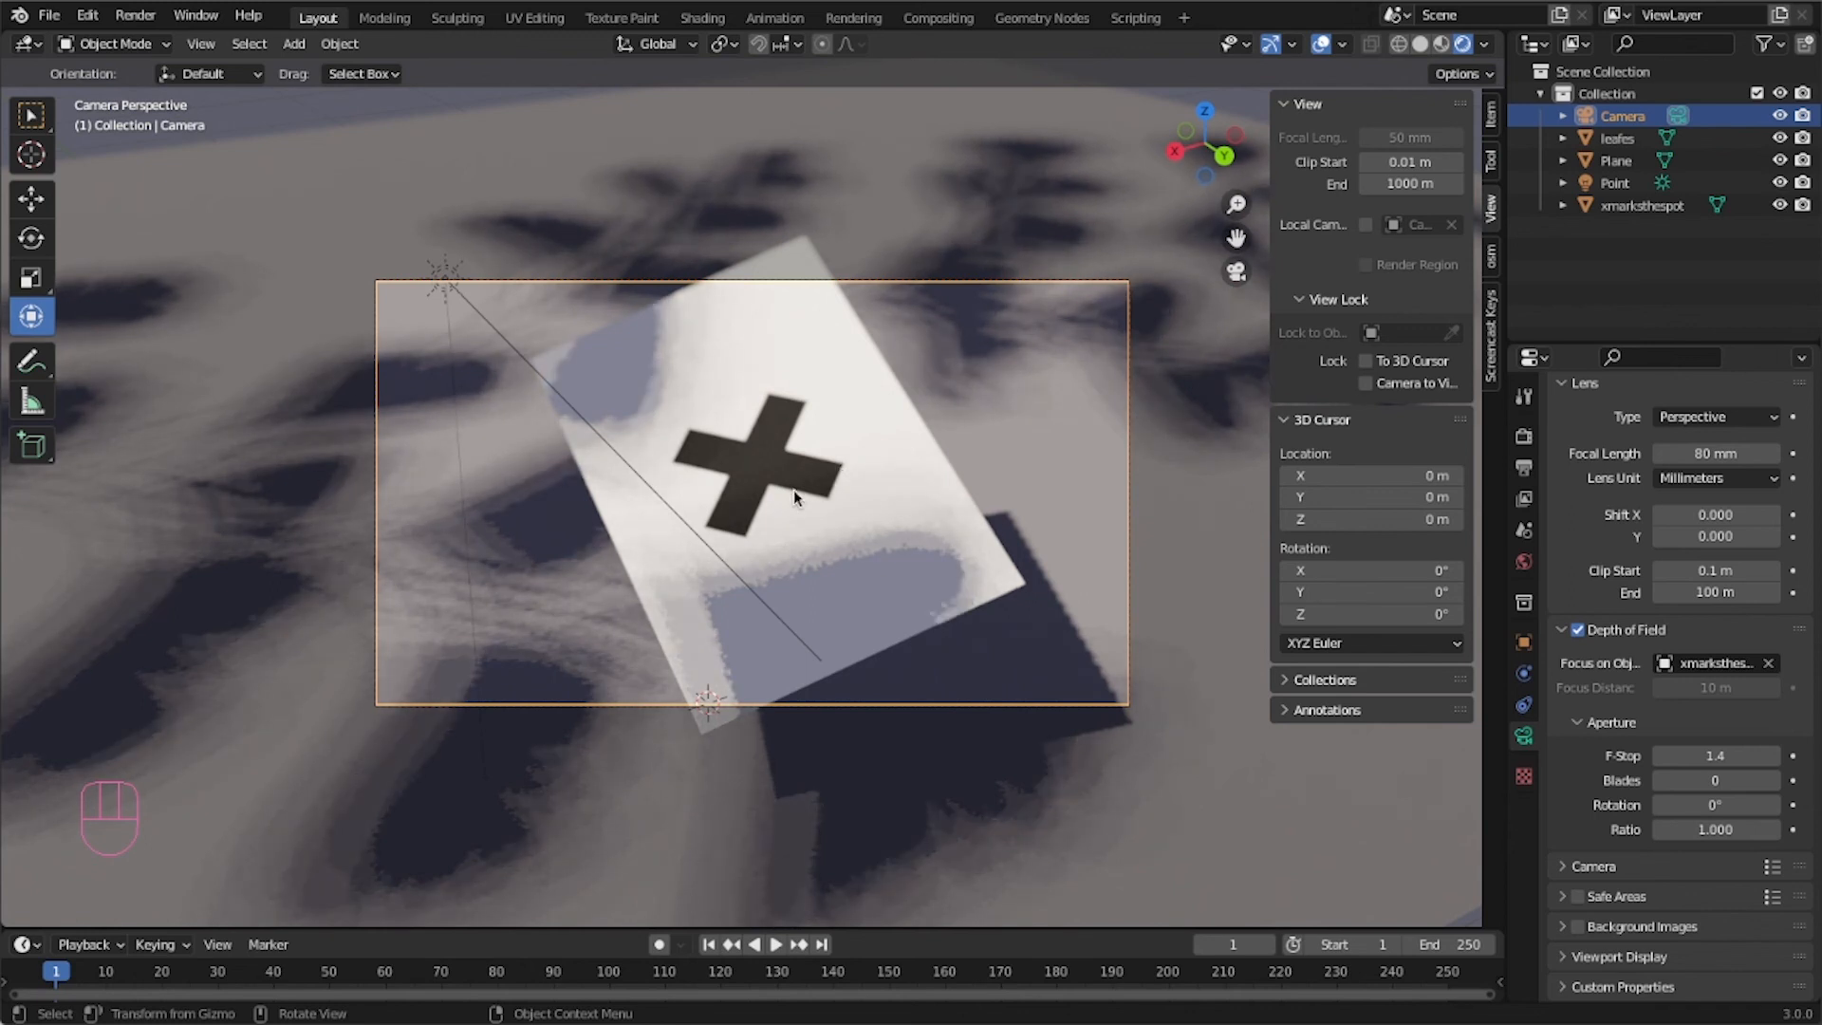
click(1713, 756)
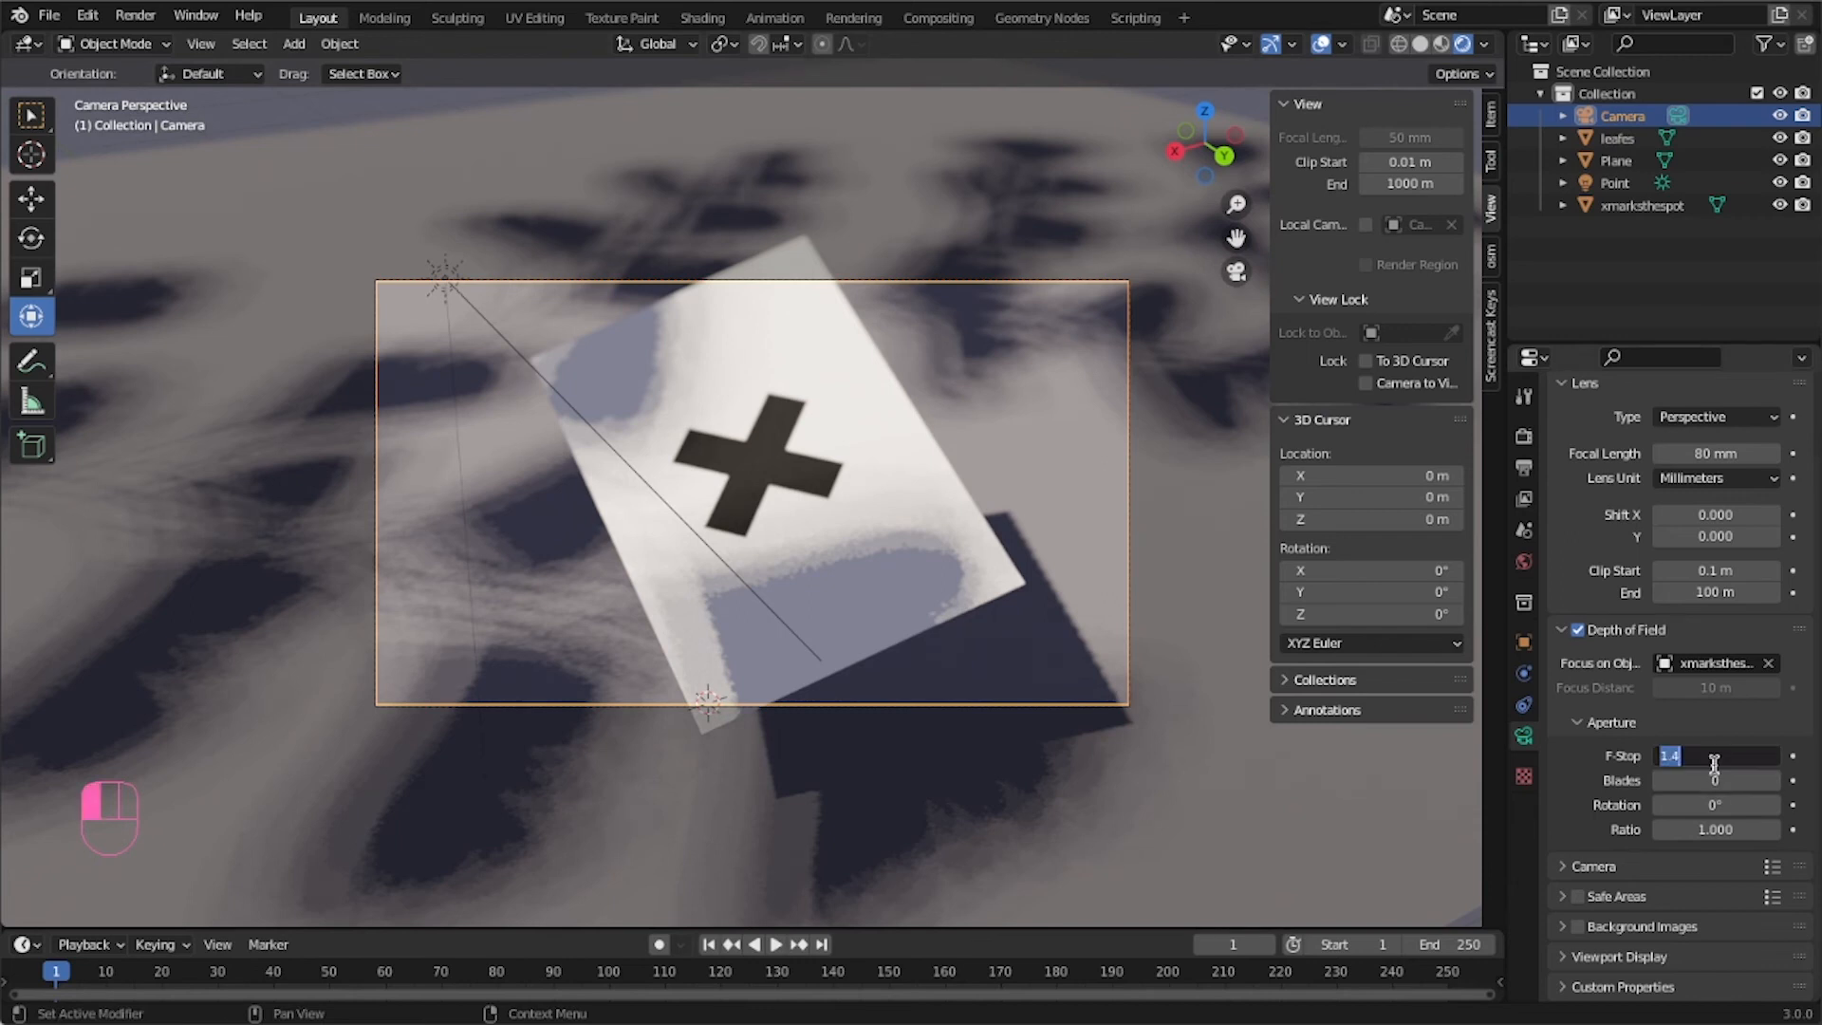
key(BackSpace)
text(.5)
key(Return)
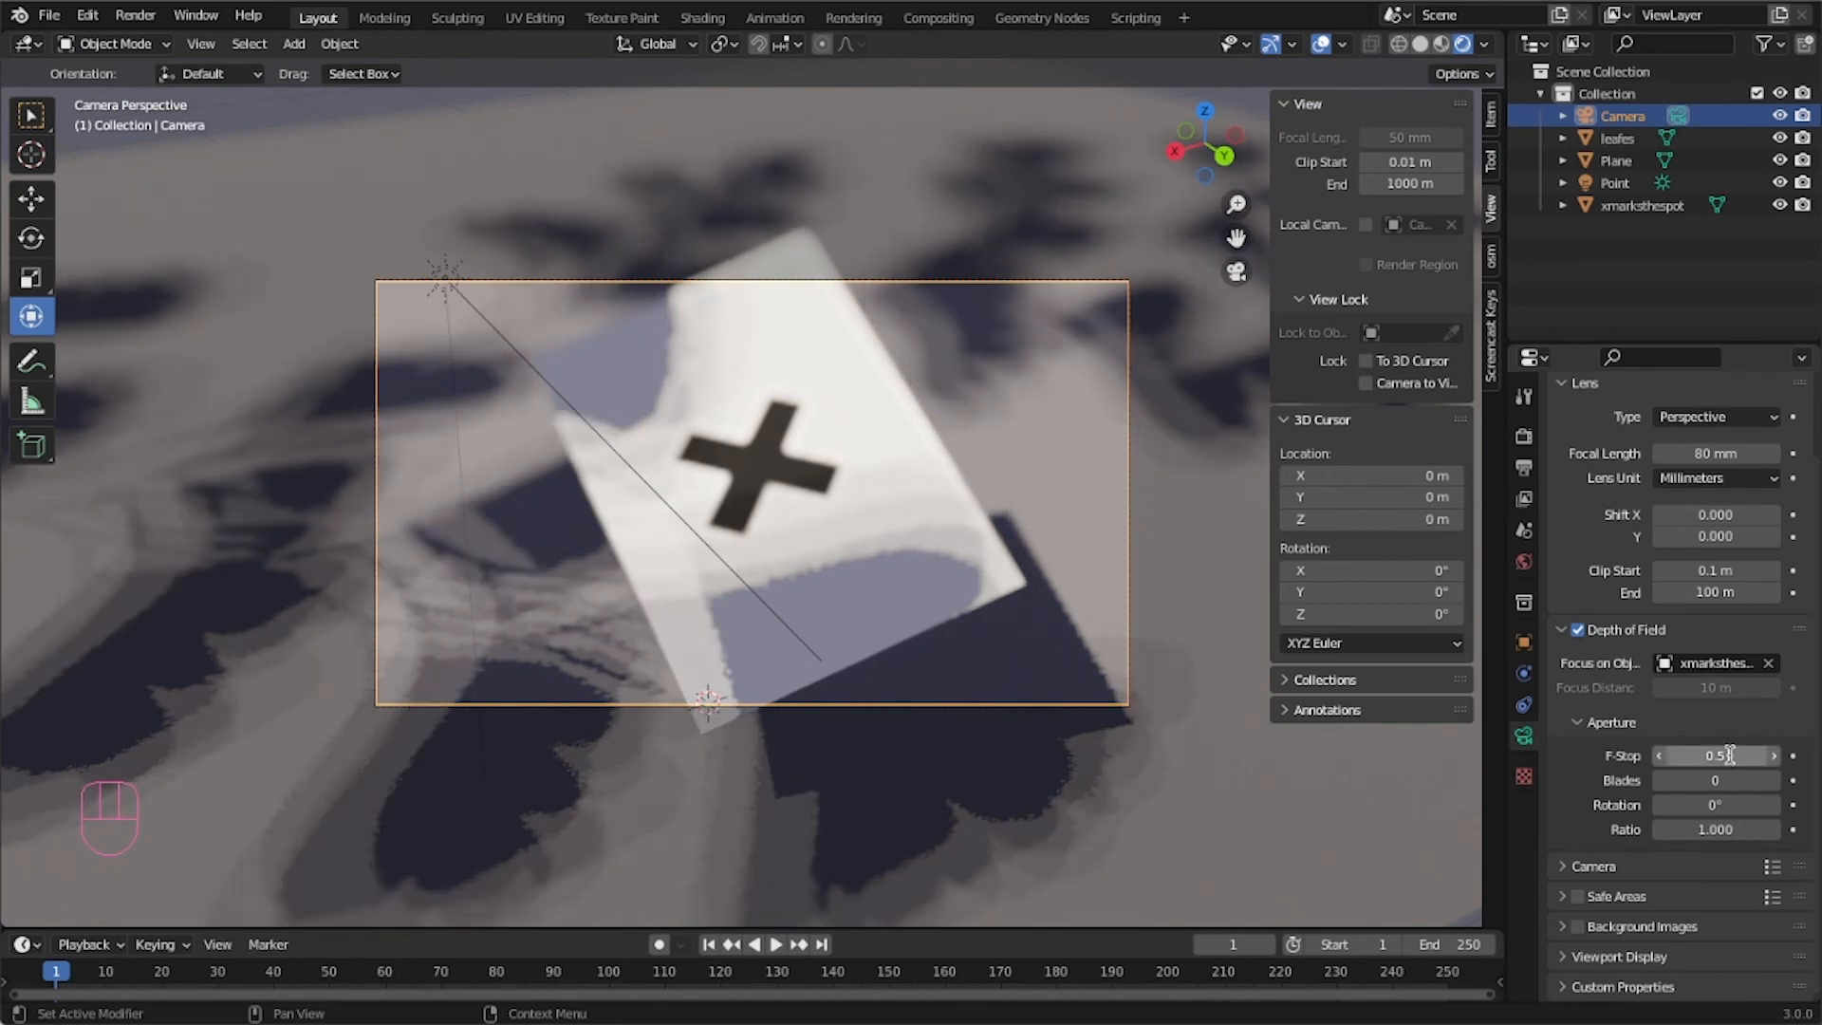
Try a camera F-stop of 0.1.
click(1730, 754)
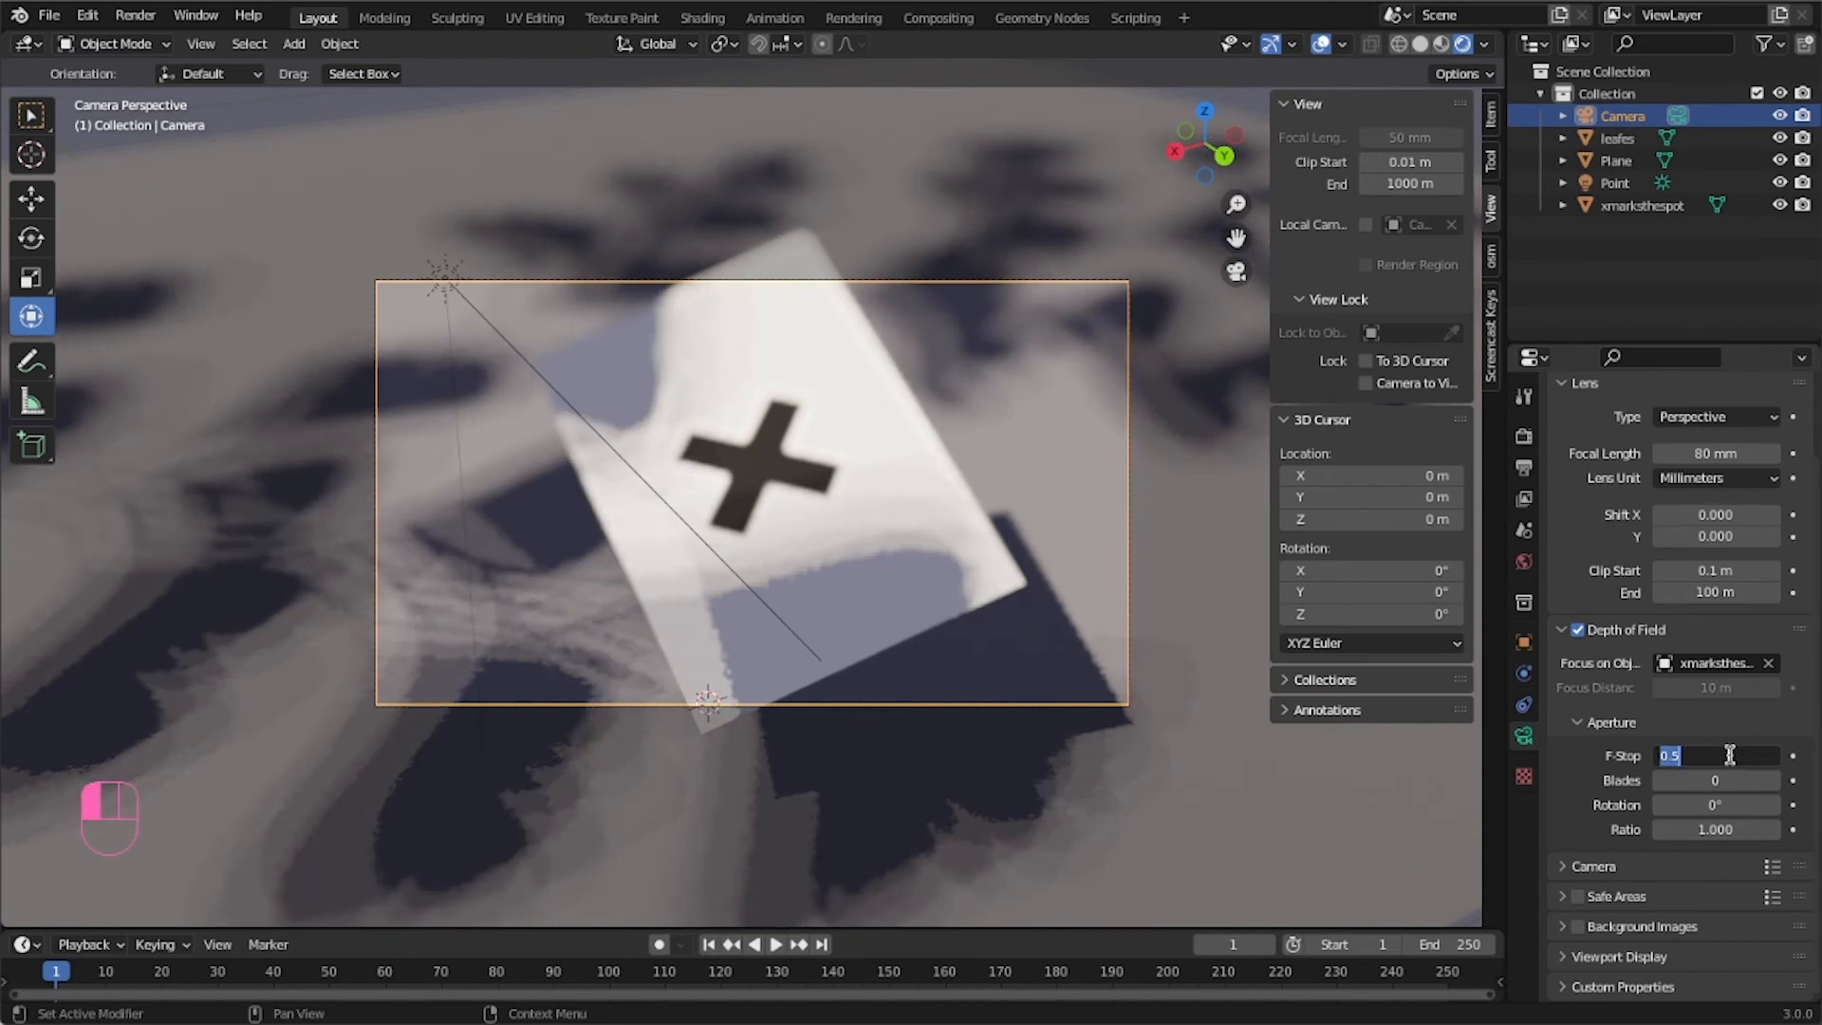
text(1)
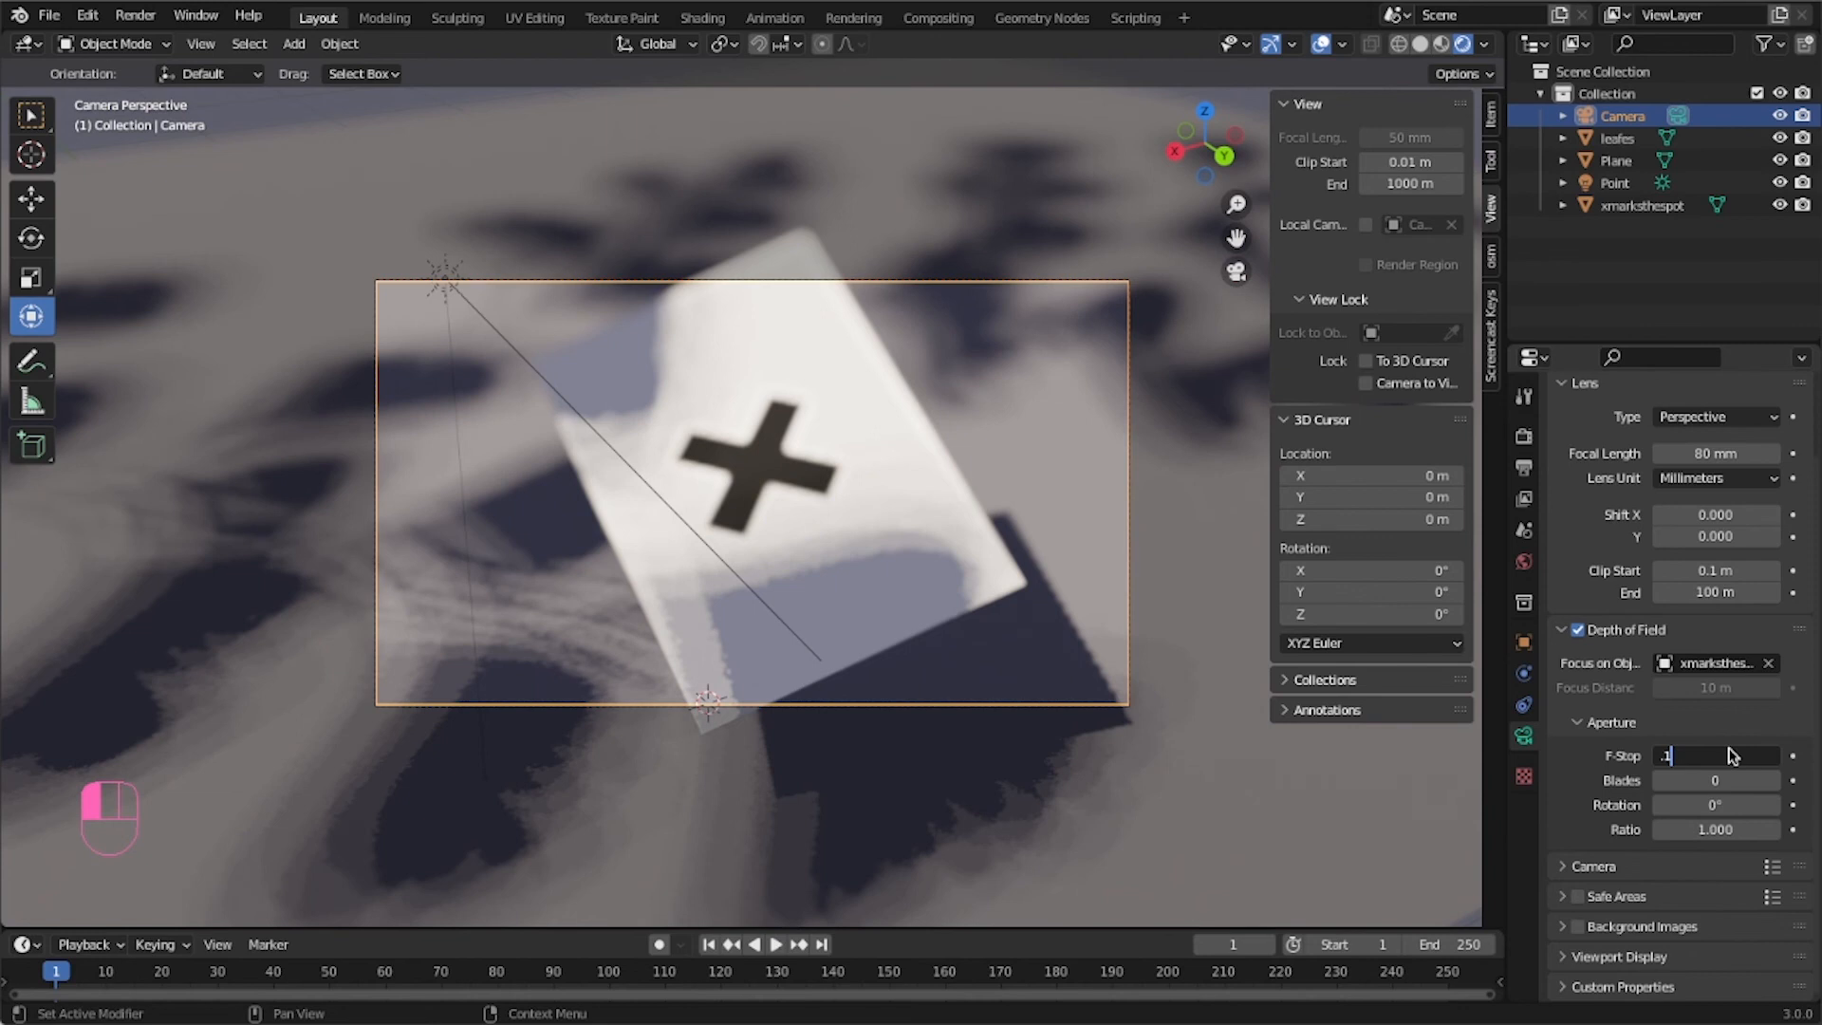
key(Return)
drag(1718, 751, 1729, 748)
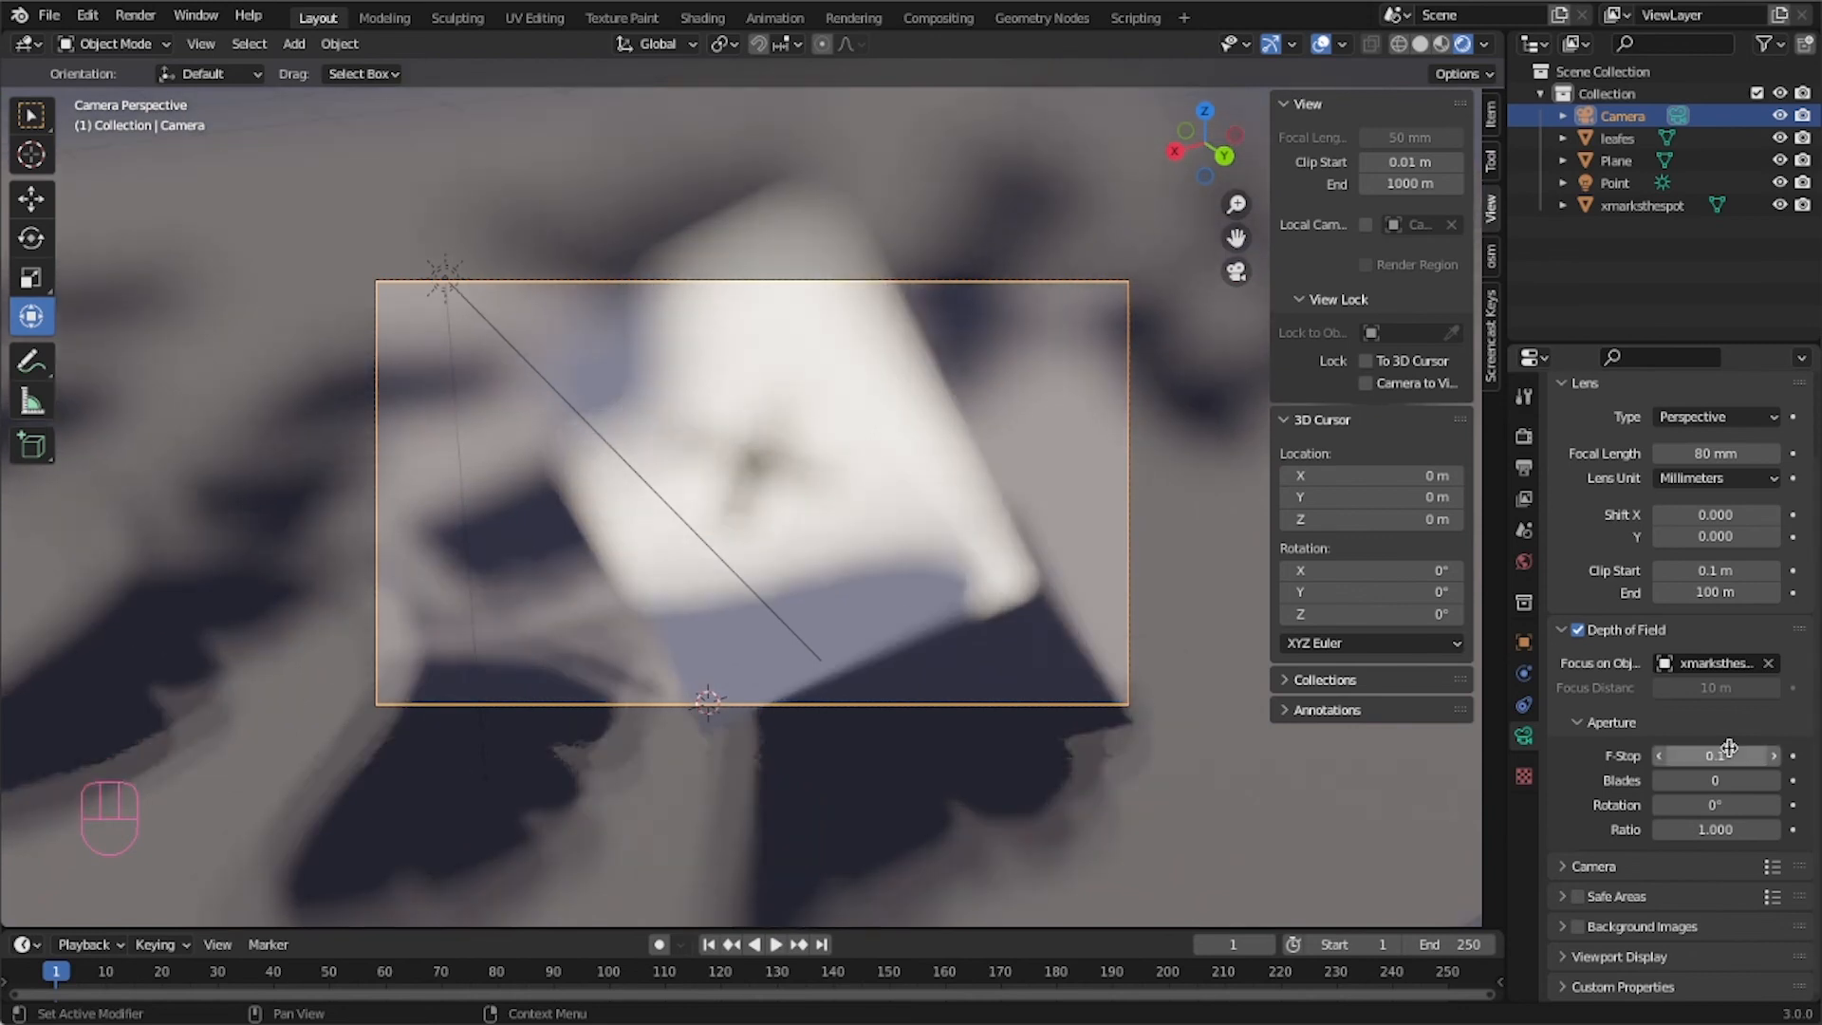
Set the camera's F-stop back to 1.4.
click(1754, 754)
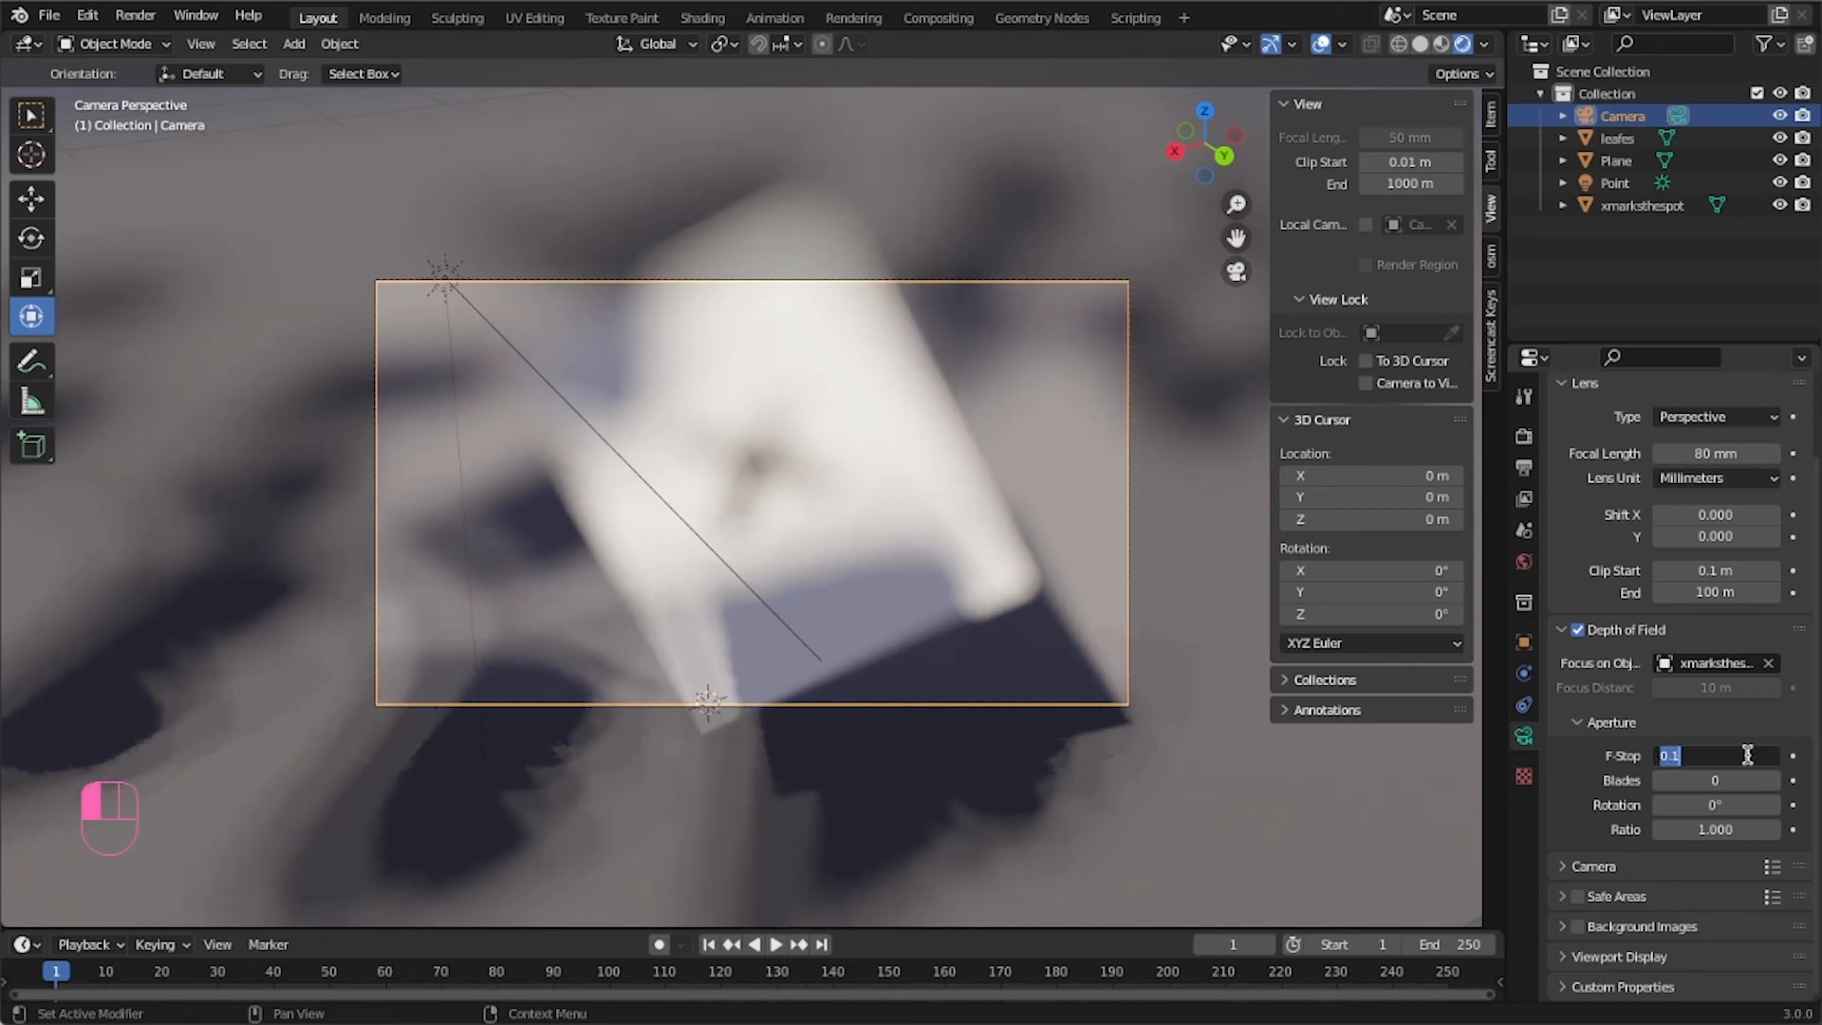
key(BackSpace)
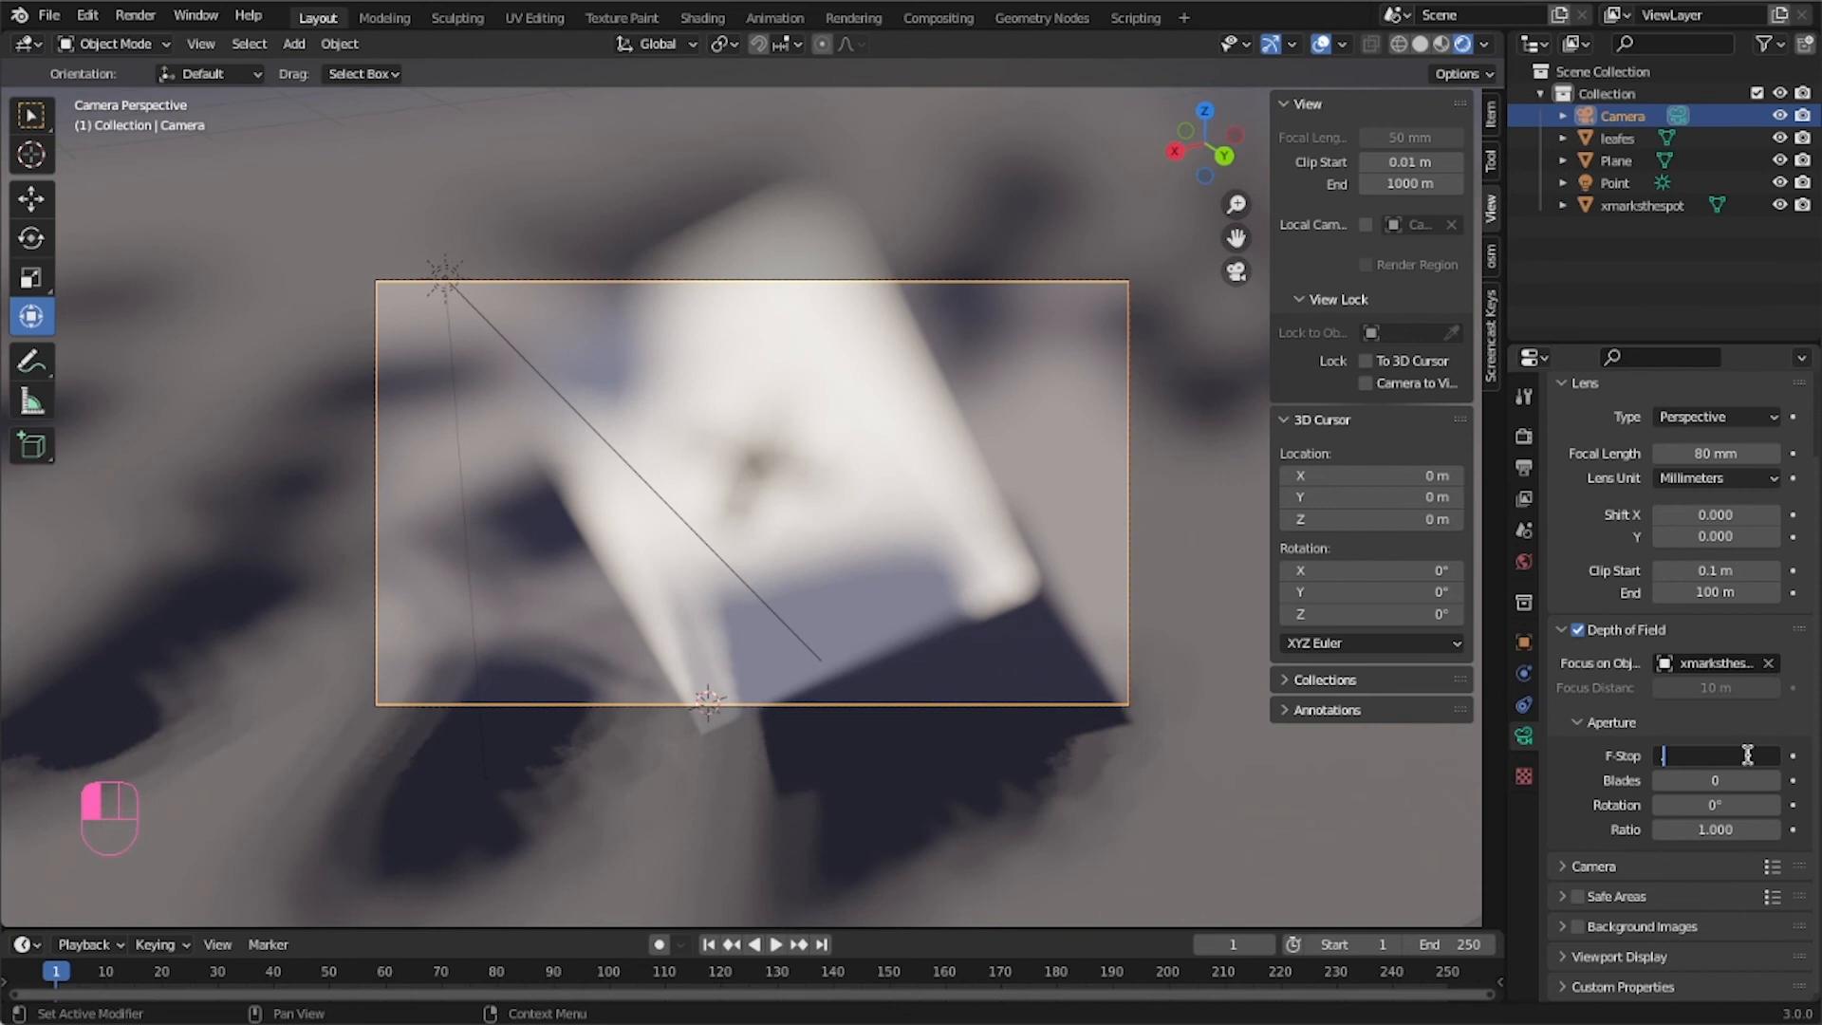
text(1.4)
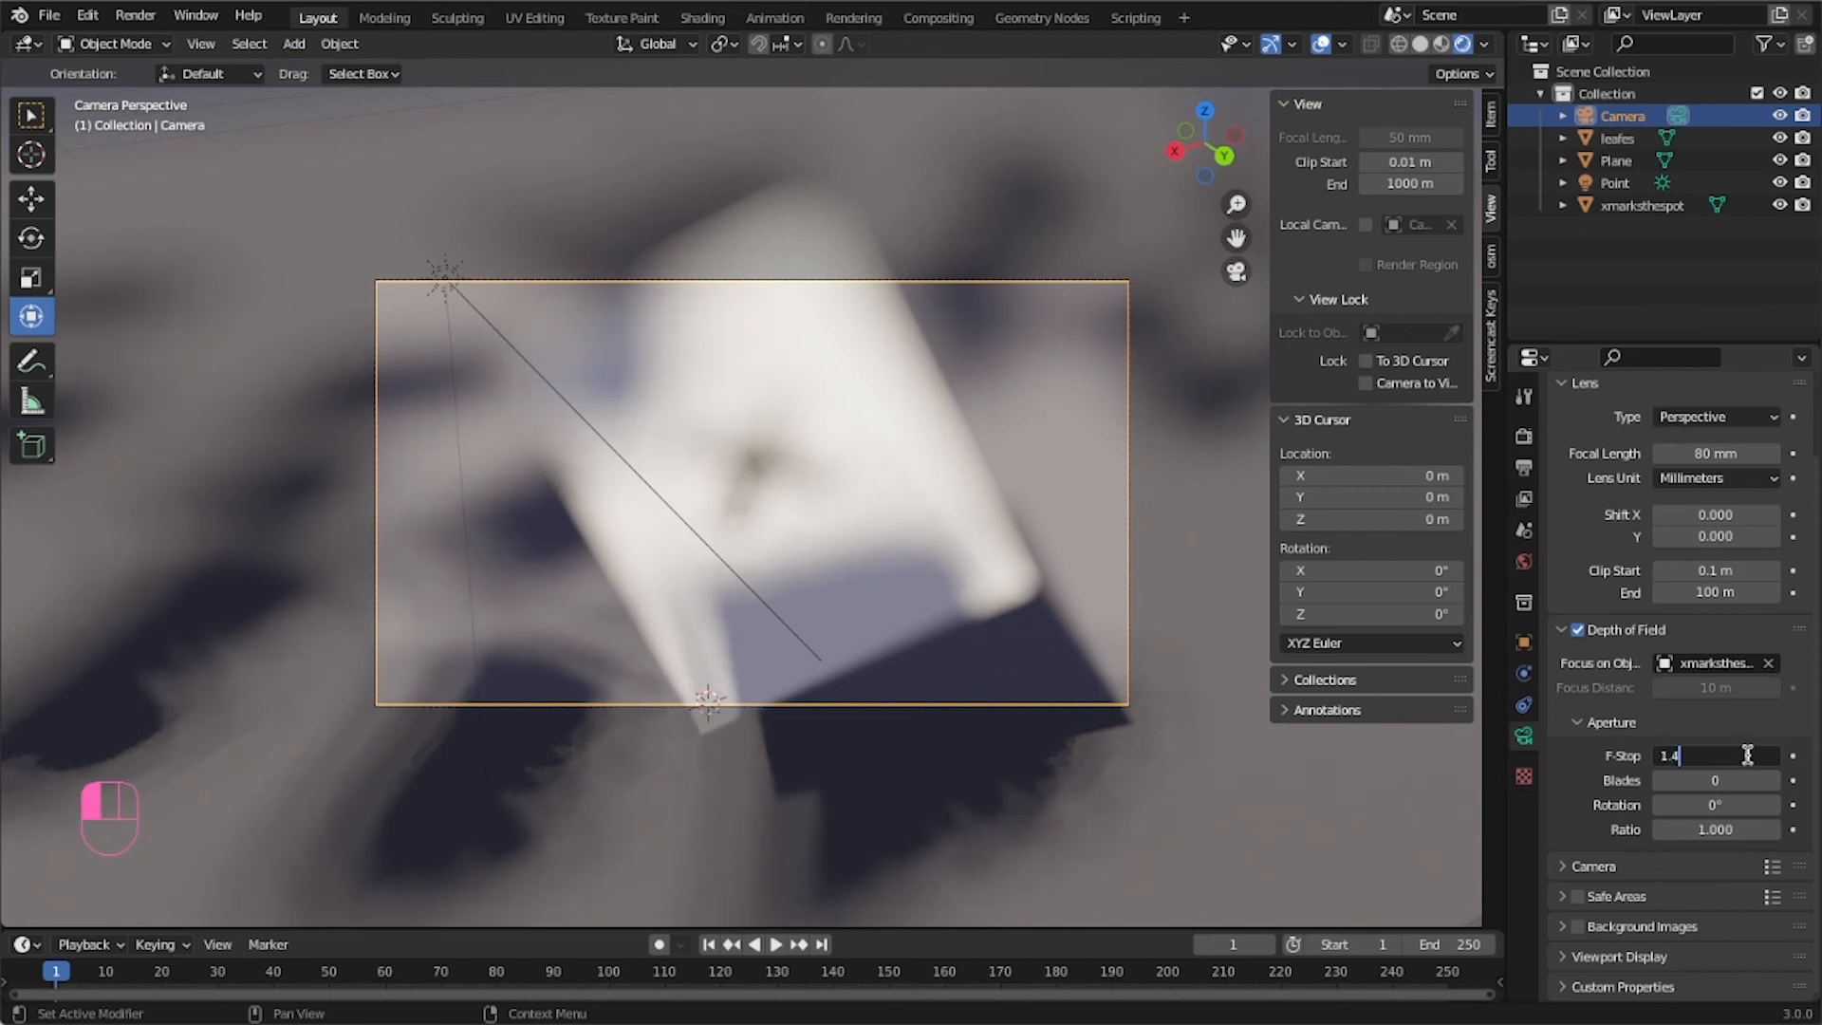
key(Return)
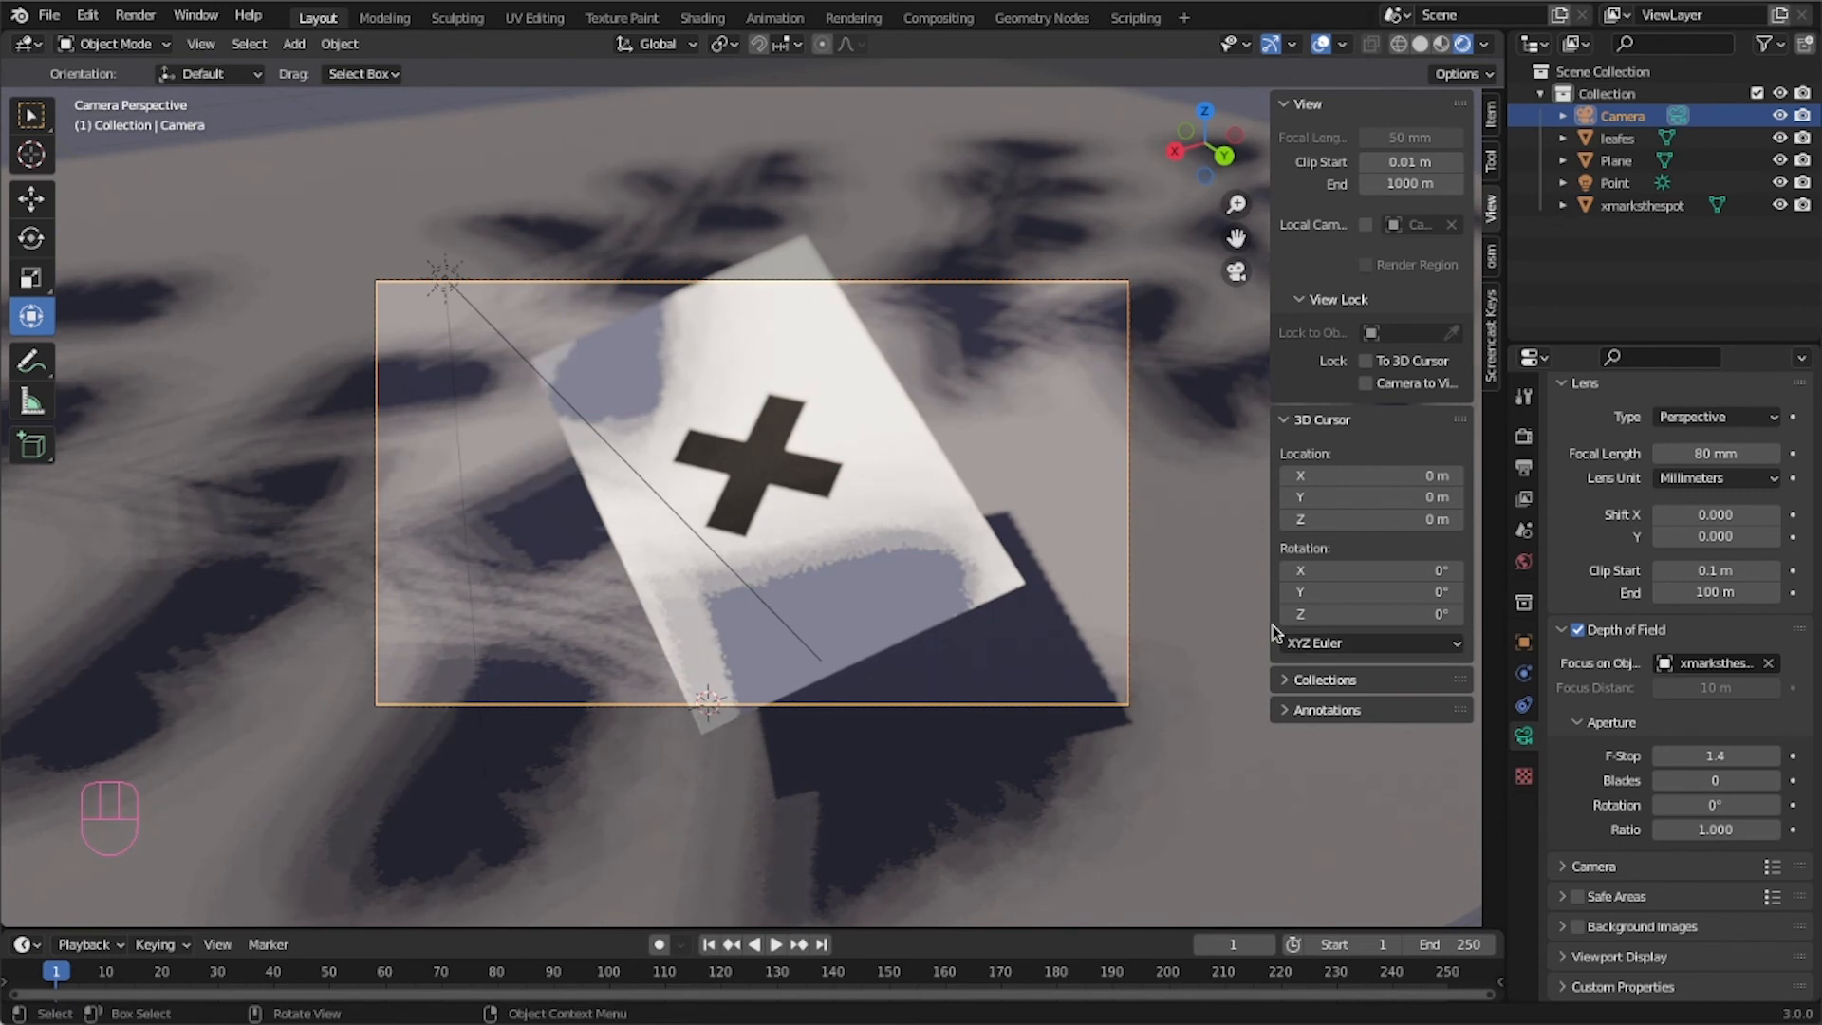
Clear the camera's focus object and switch off its depth of field.
click(1770, 664)
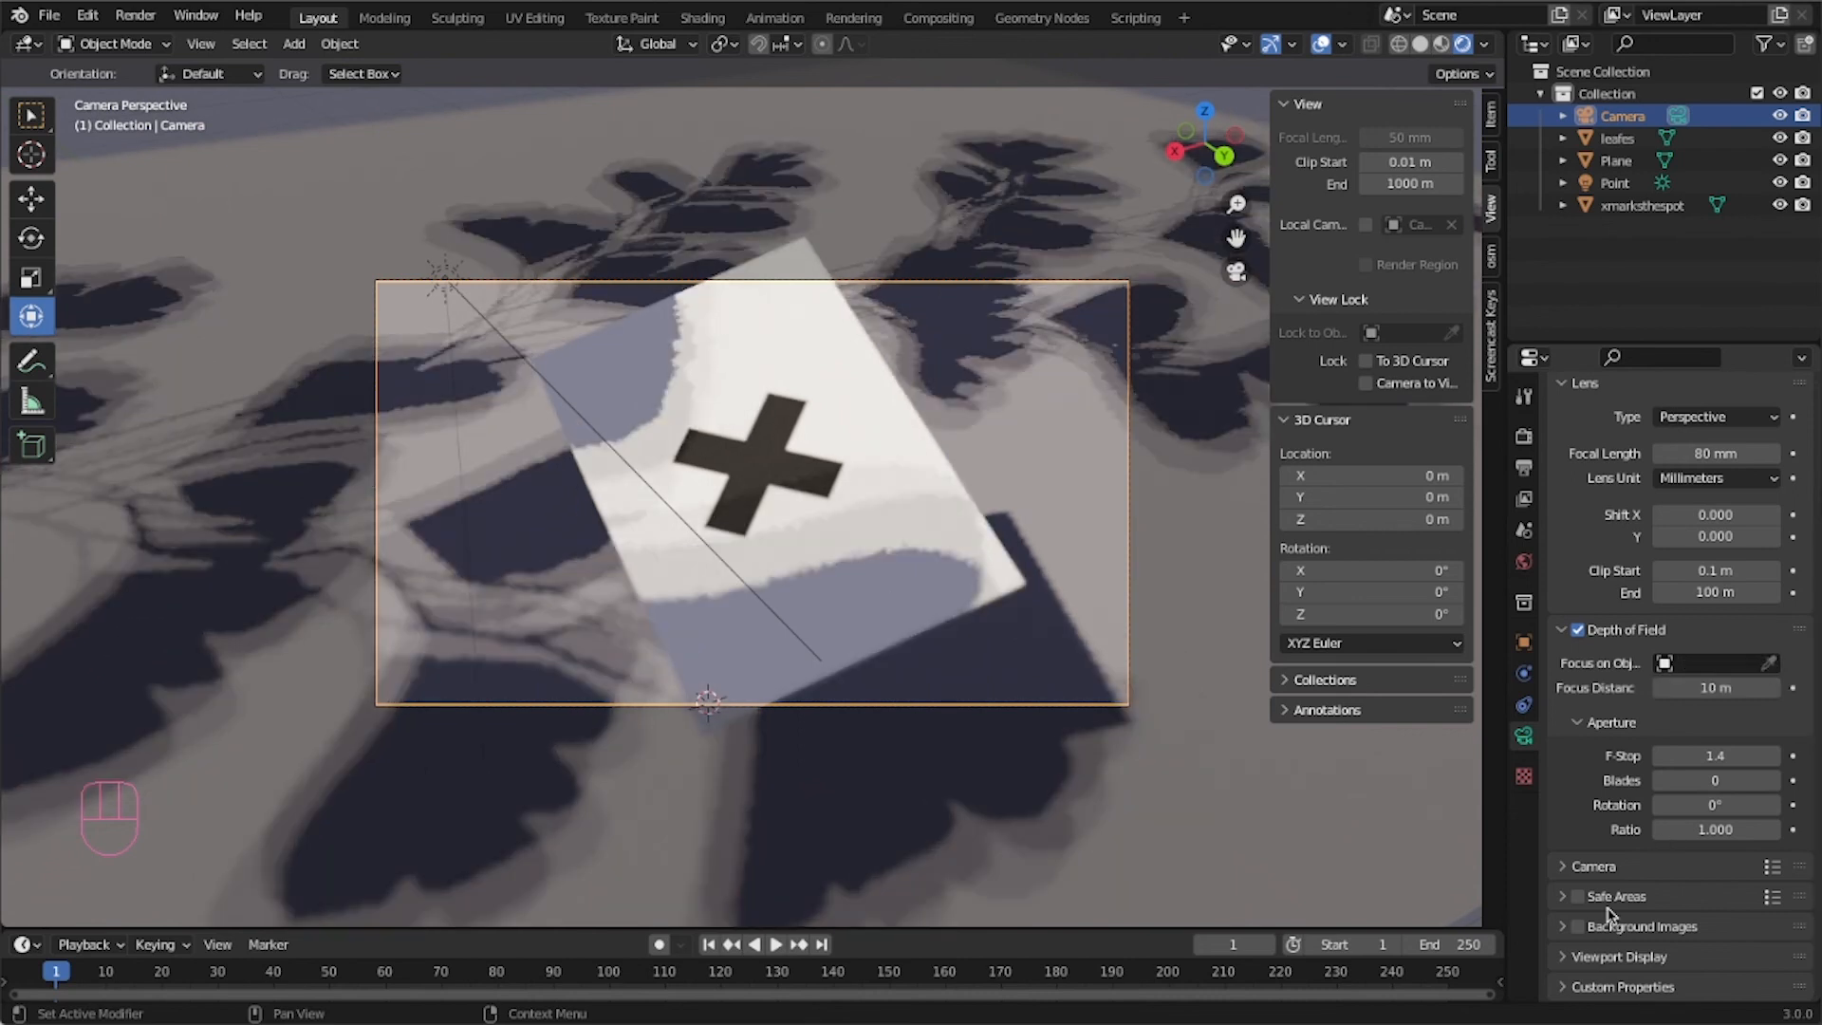
click(1561, 955)
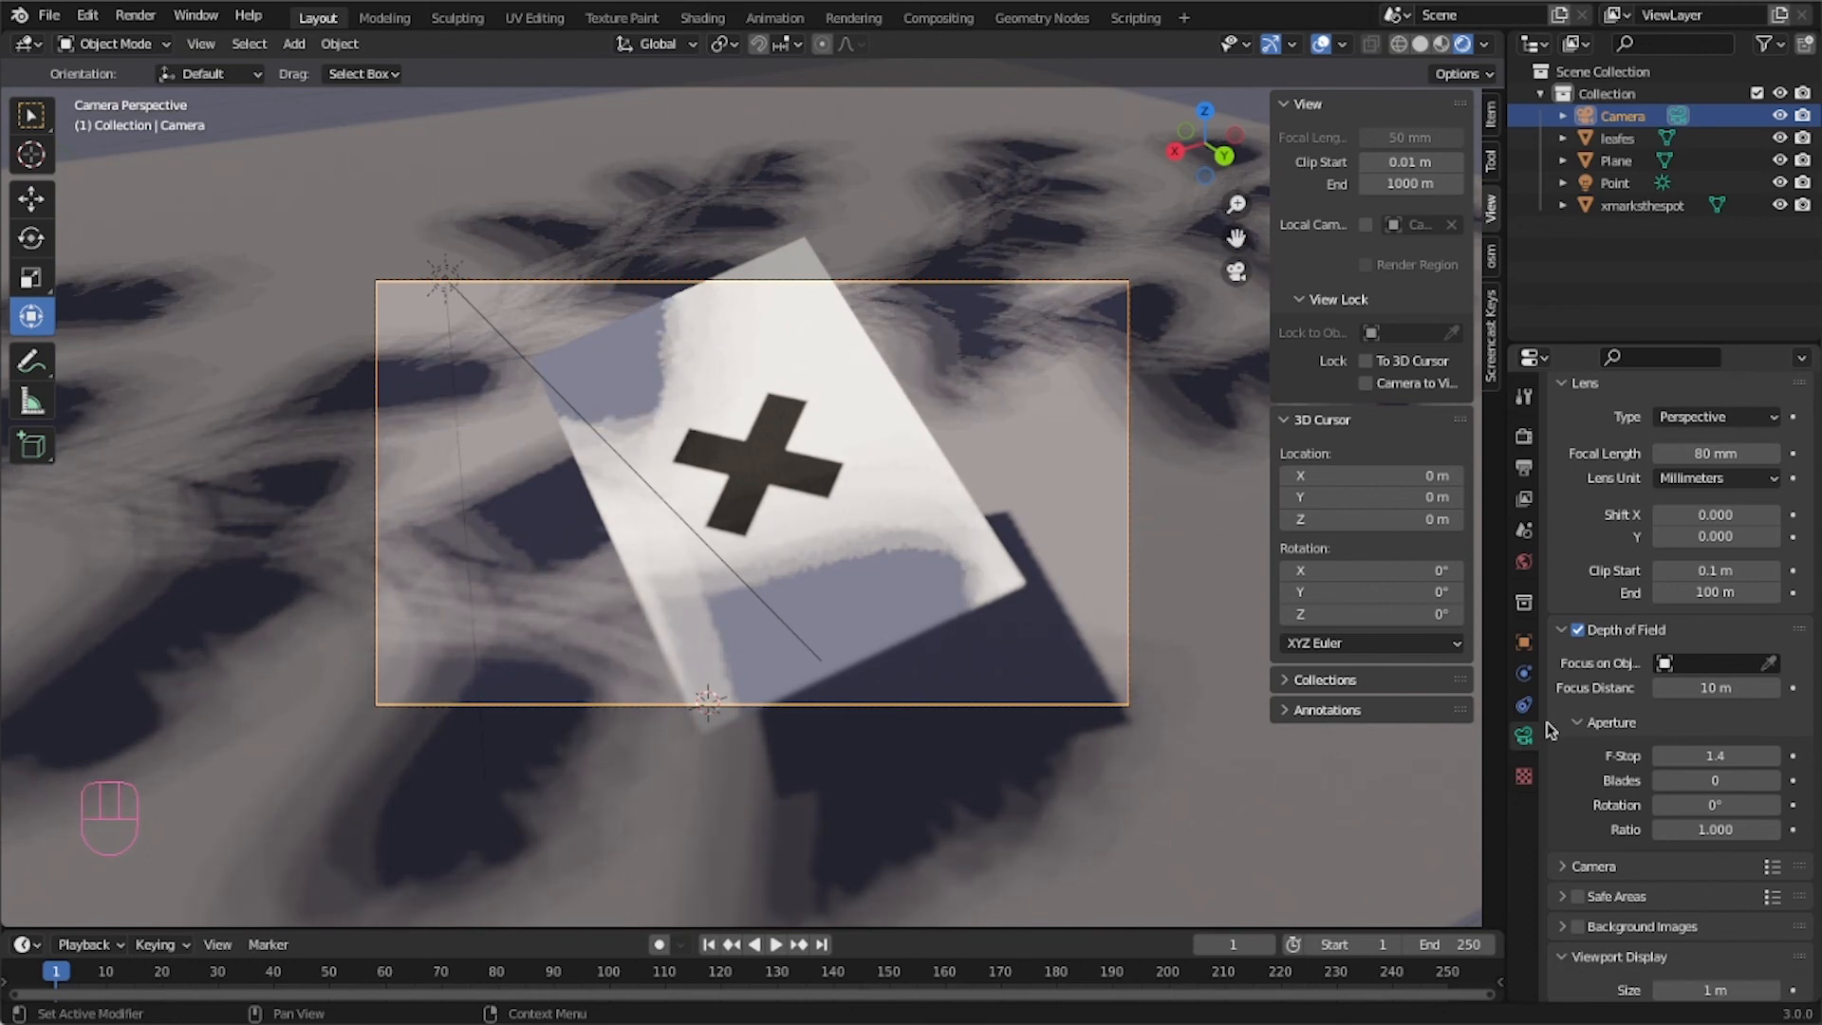
click(1577, 629)
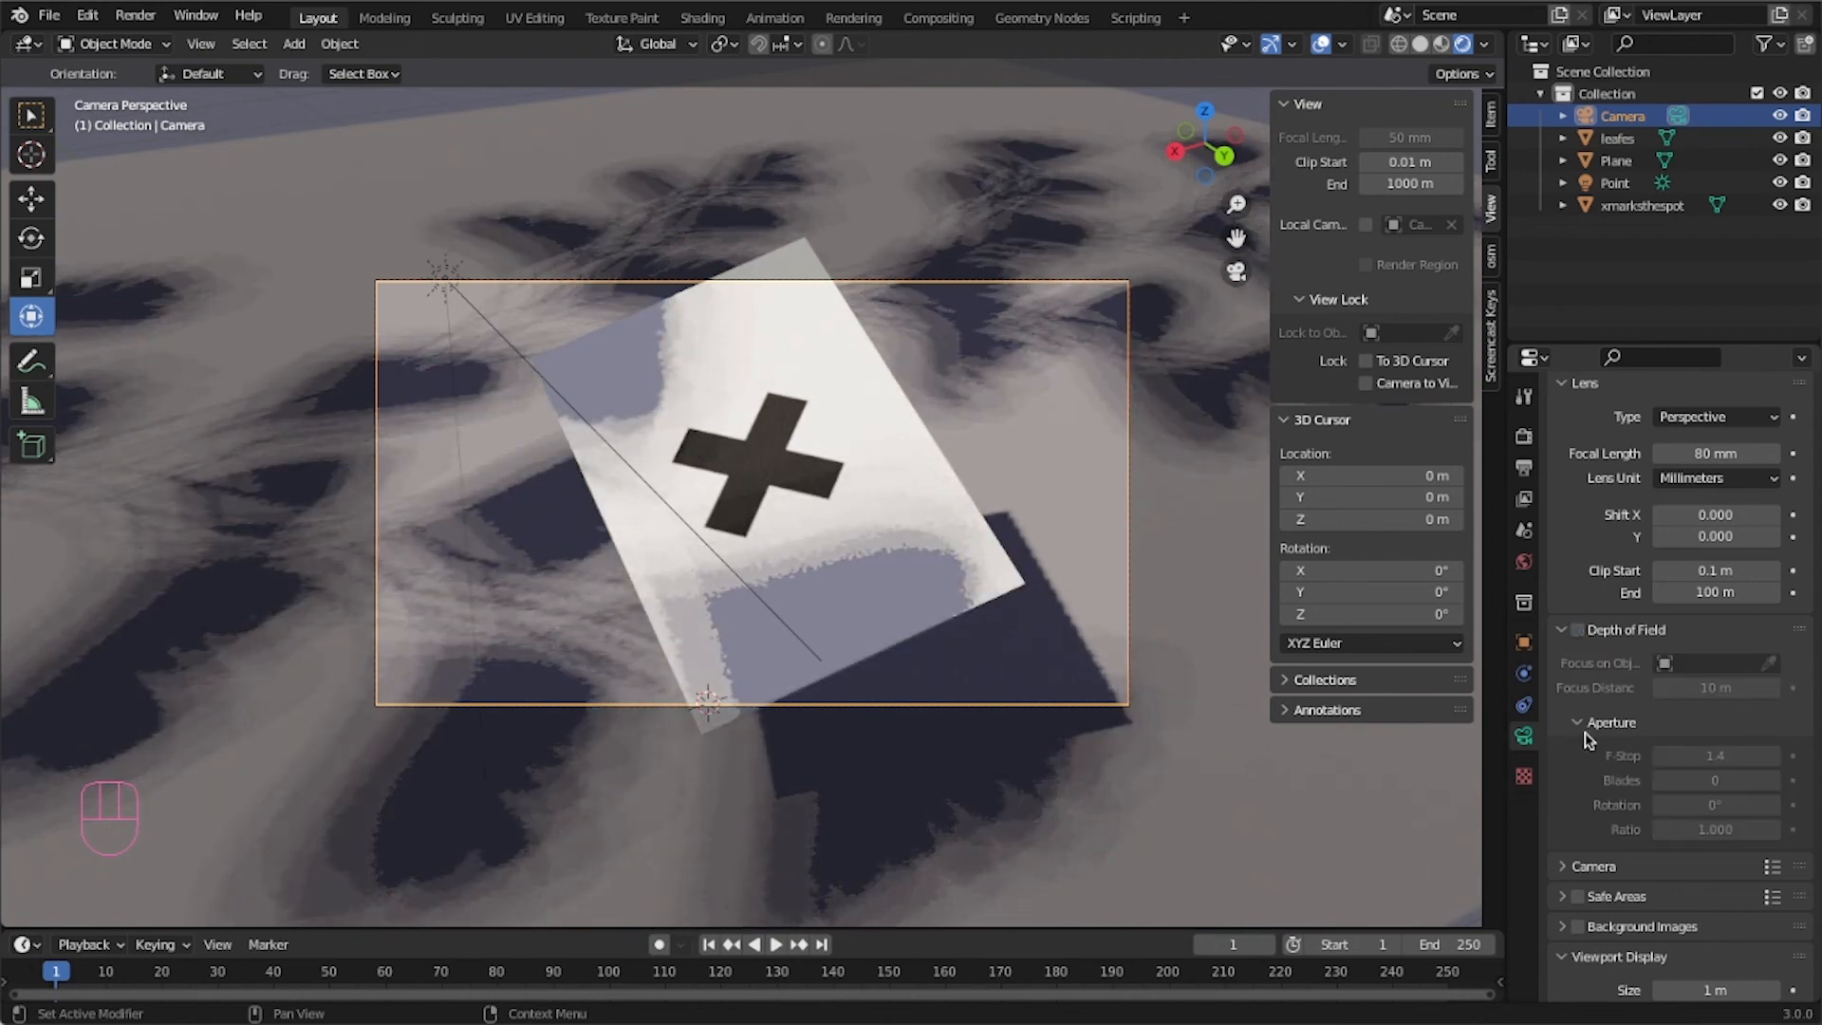
scroll(1571, 723, down, 5)
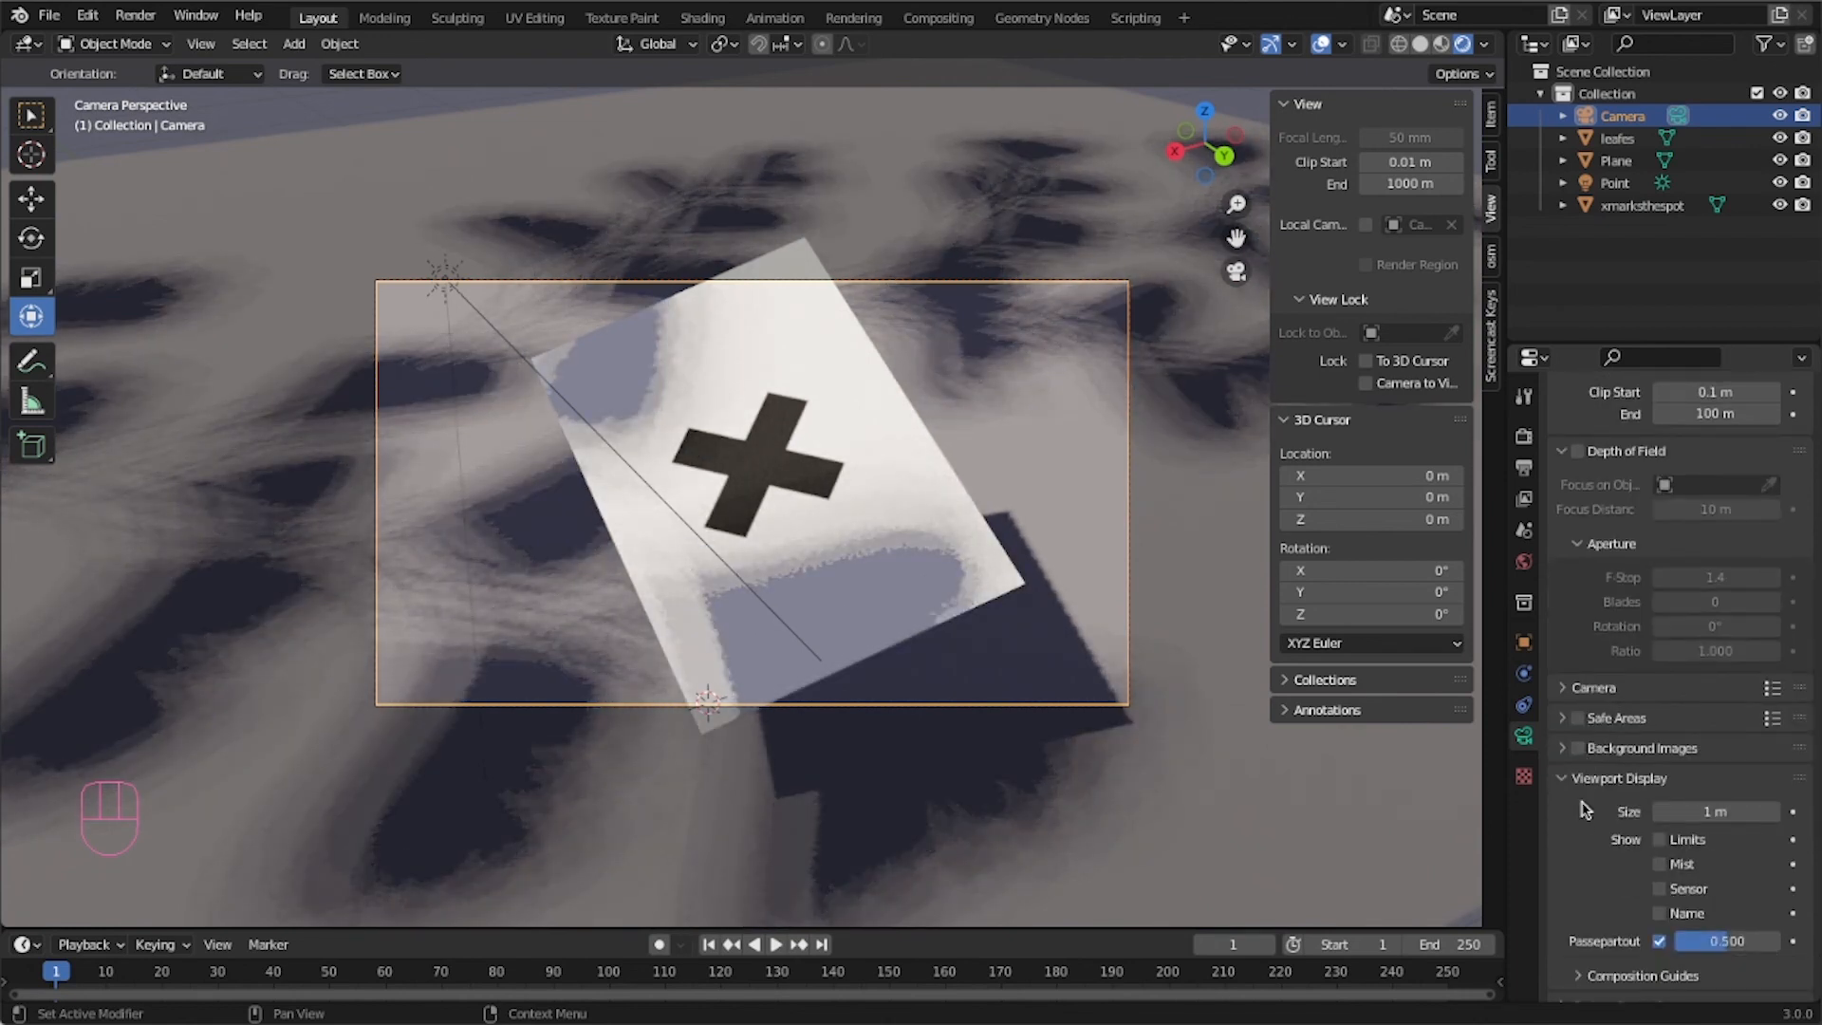
scroll(1580, 812, down, 1)
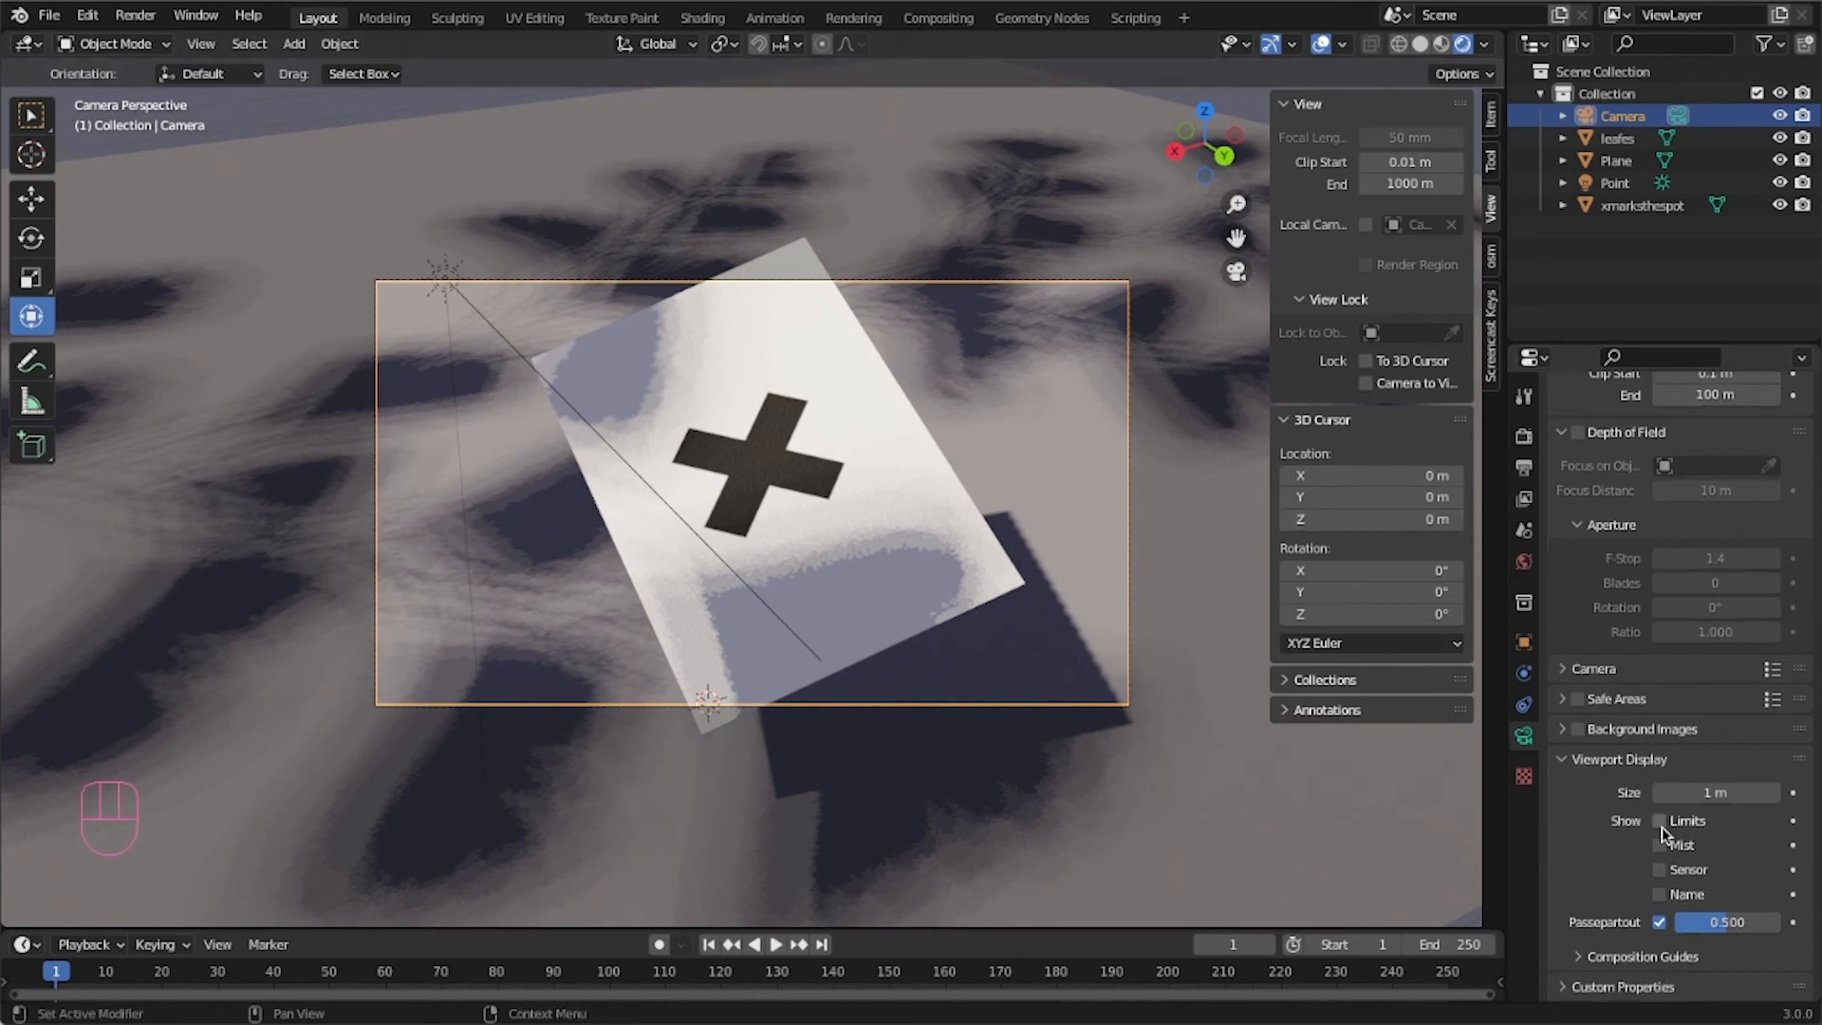
Turn on the Limits display in the camera's viewport display settings.
click(1564, 759)
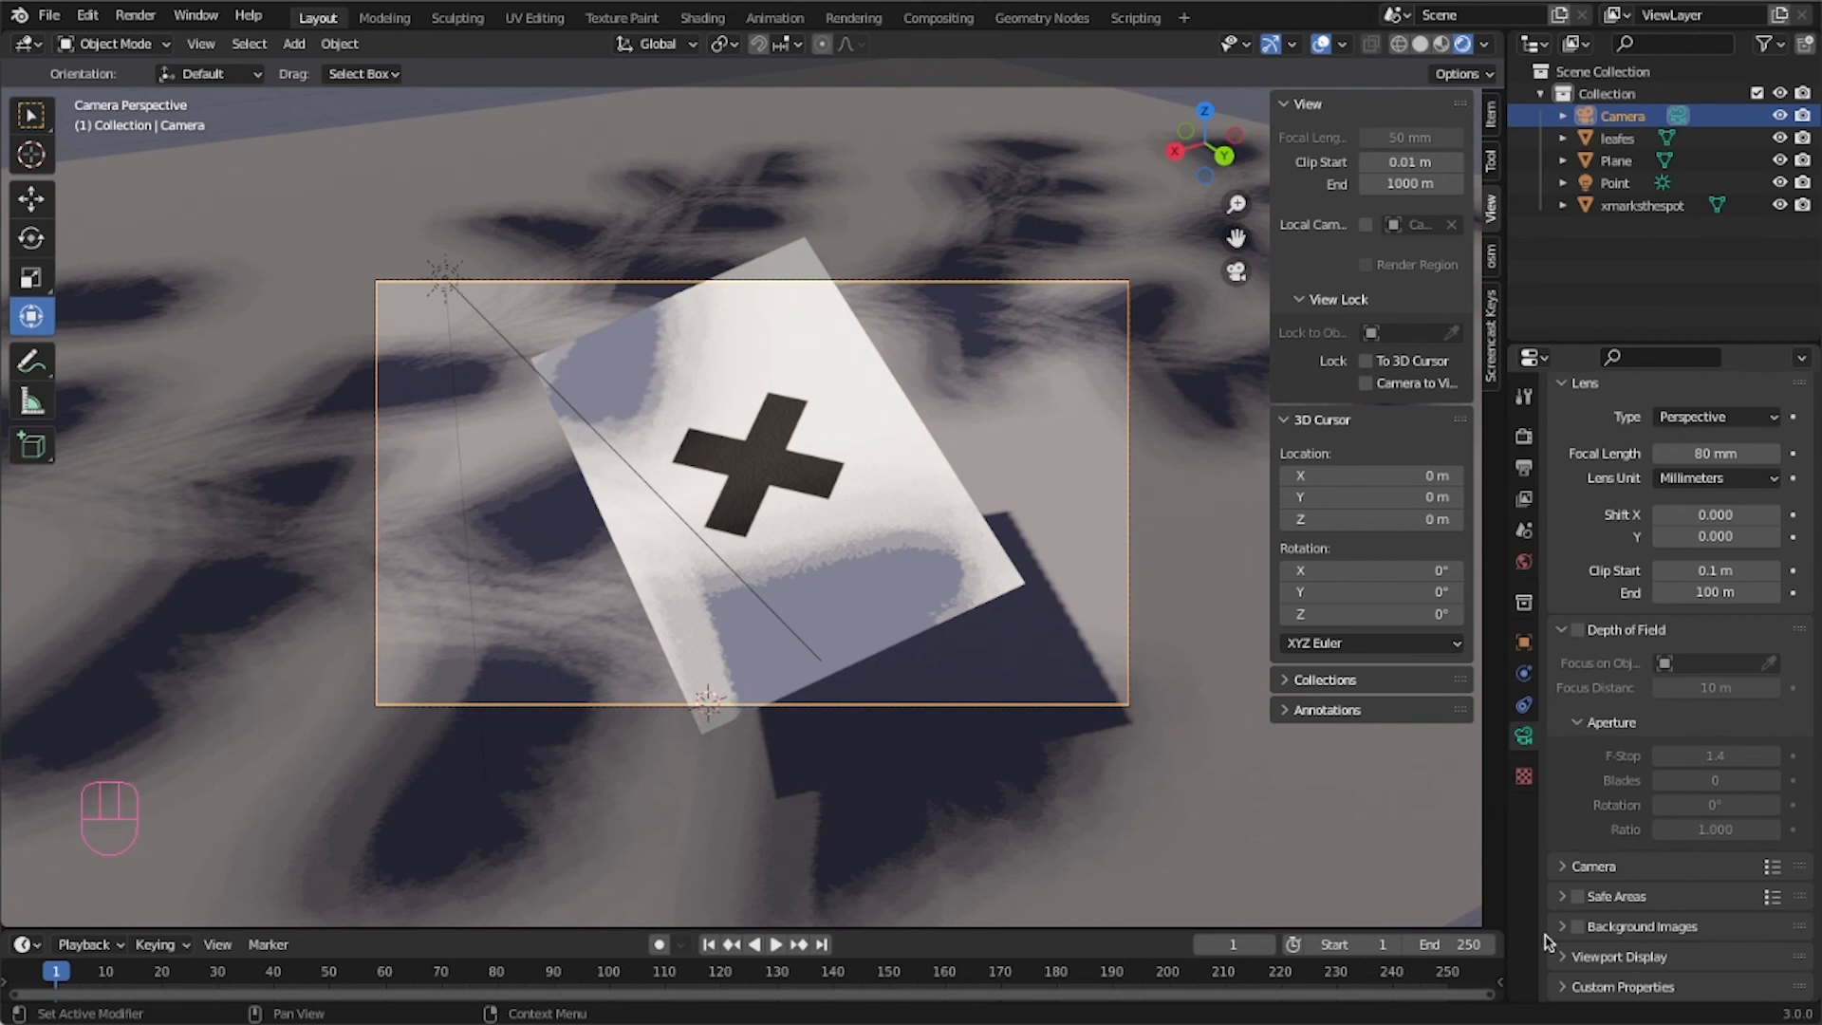
click(1560, 957)
scroll(1594, 949, down, 5)
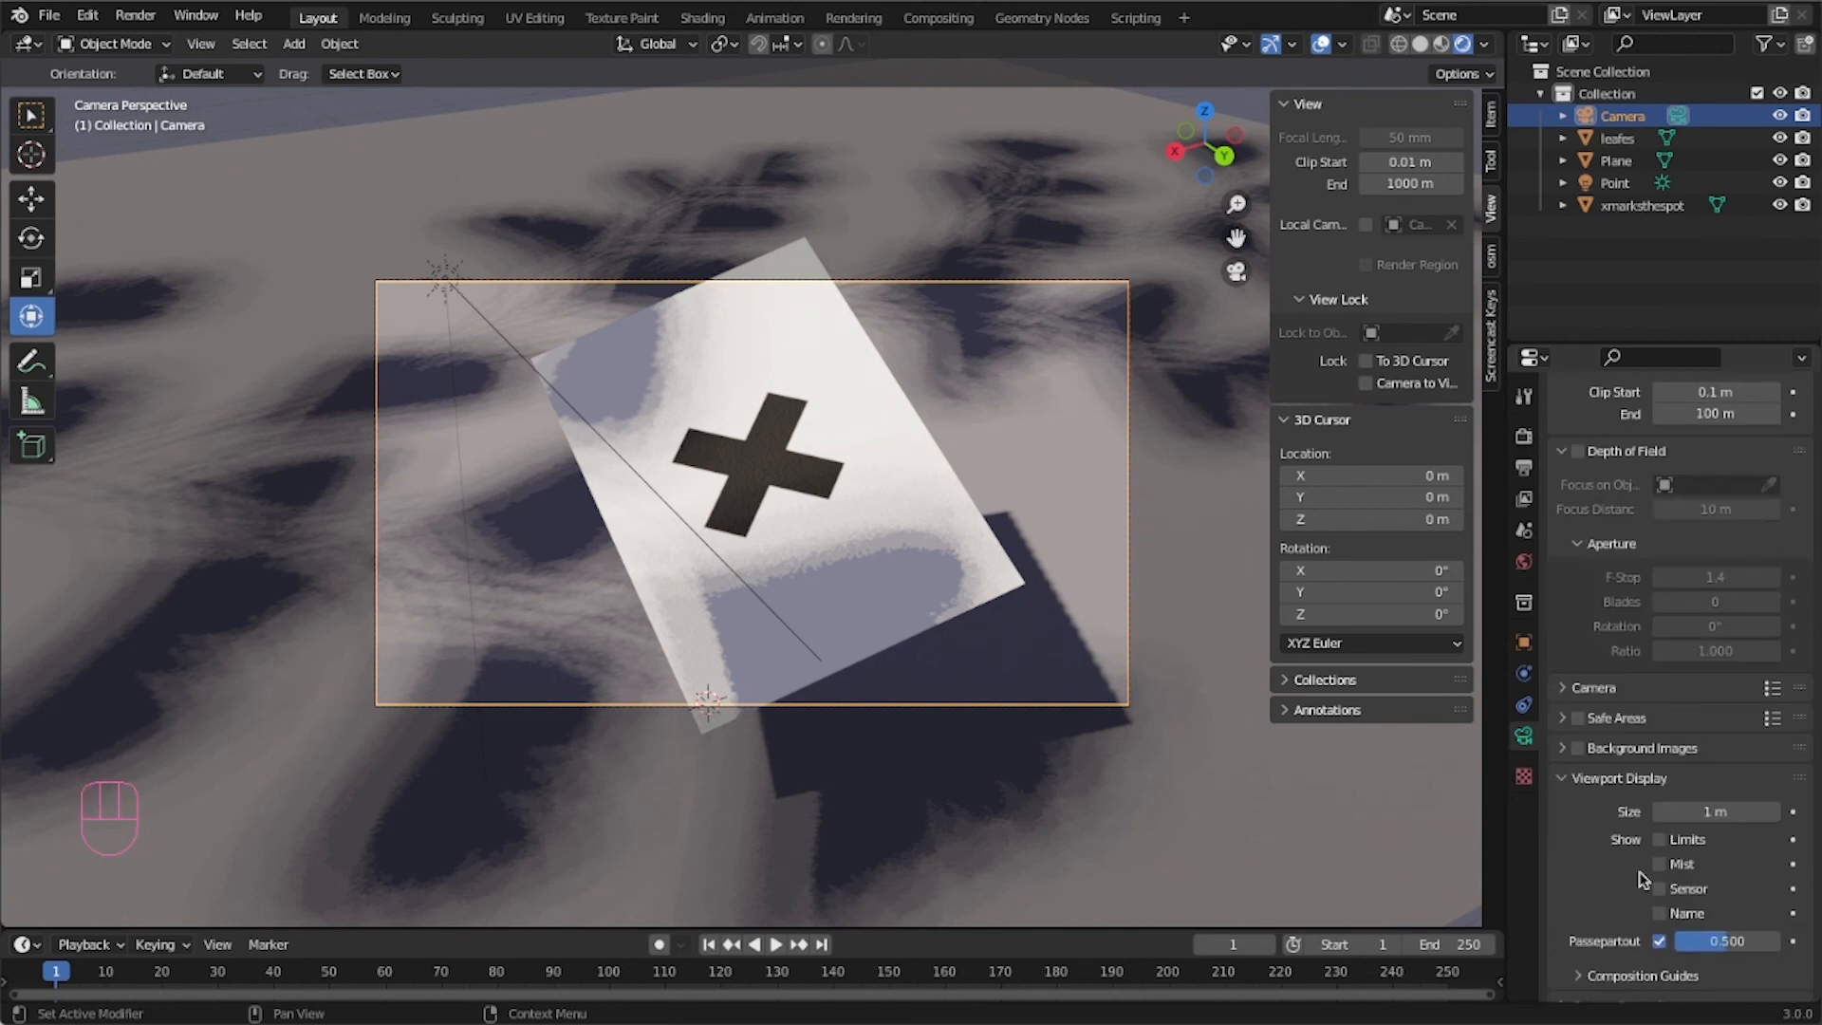
click(1659, 840)
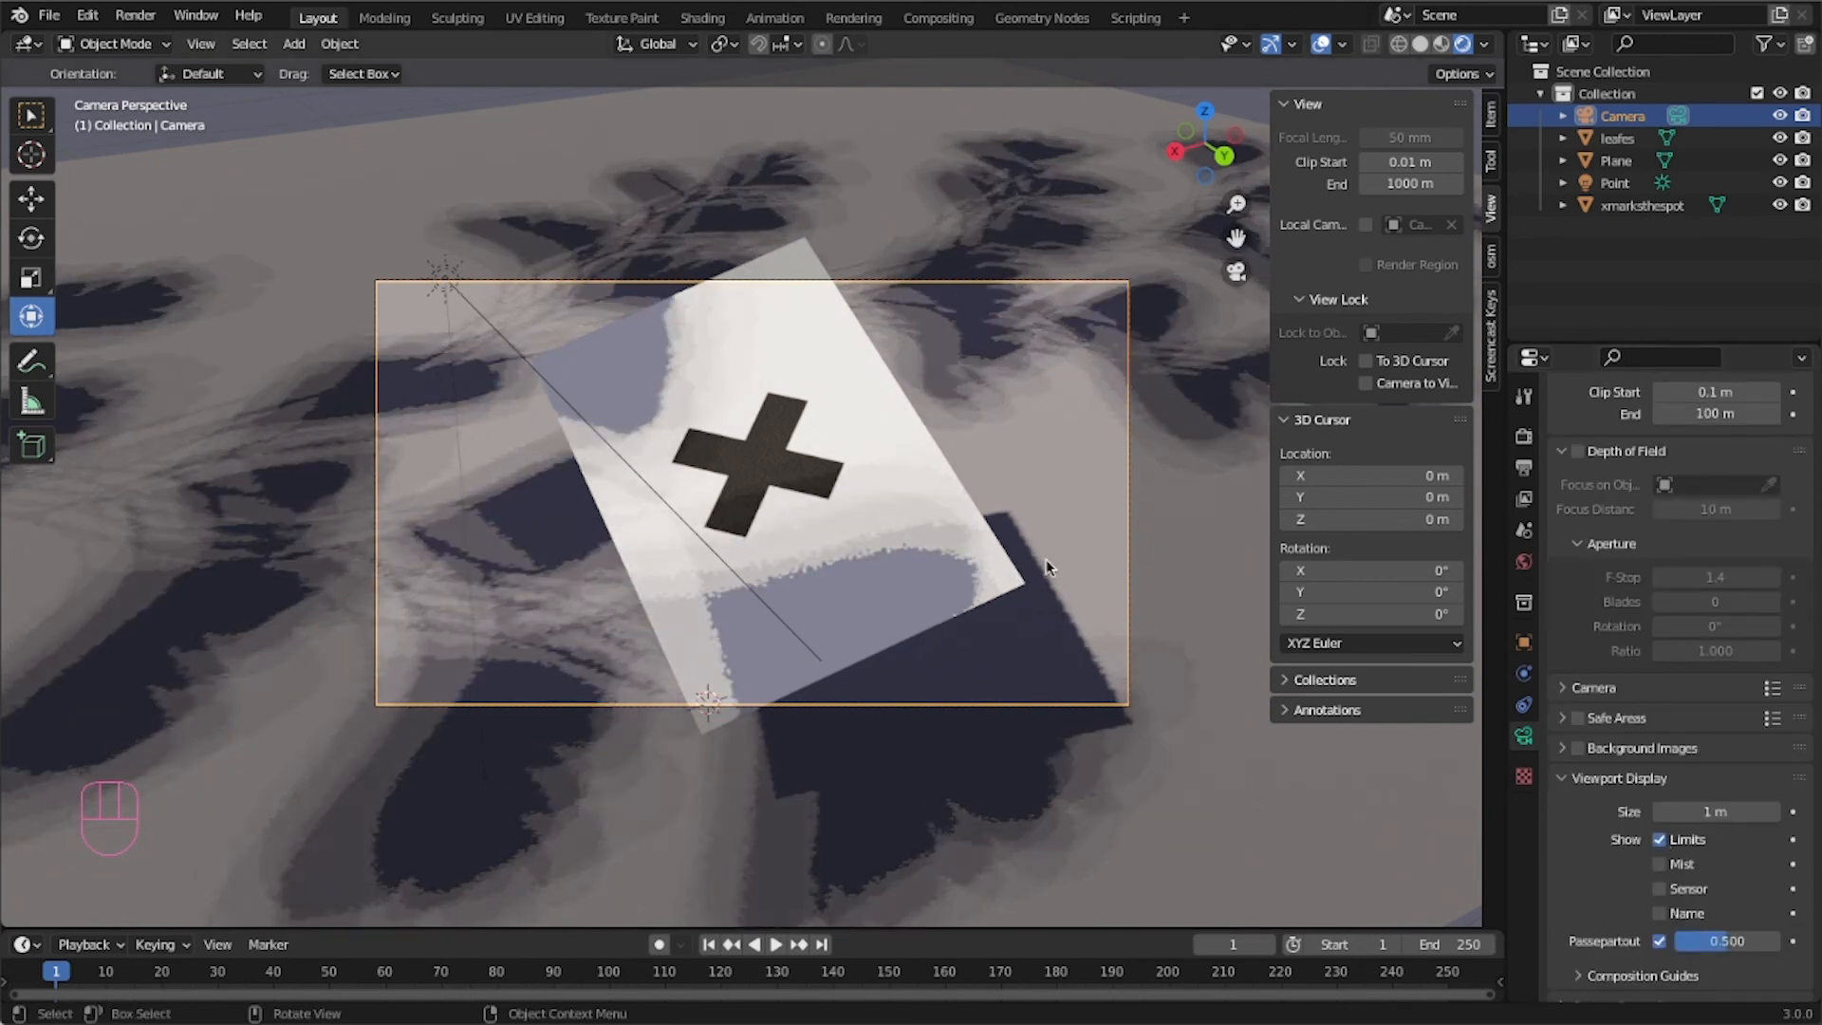
Orbit around the scene to examine the camera's limit line against the X-plane and leaves, returning to camera view.
middle_drag(1149, 484, 1039, 641)
drag(993, 611, 656, 583)
middle_drag(657, 582, 723, 653)
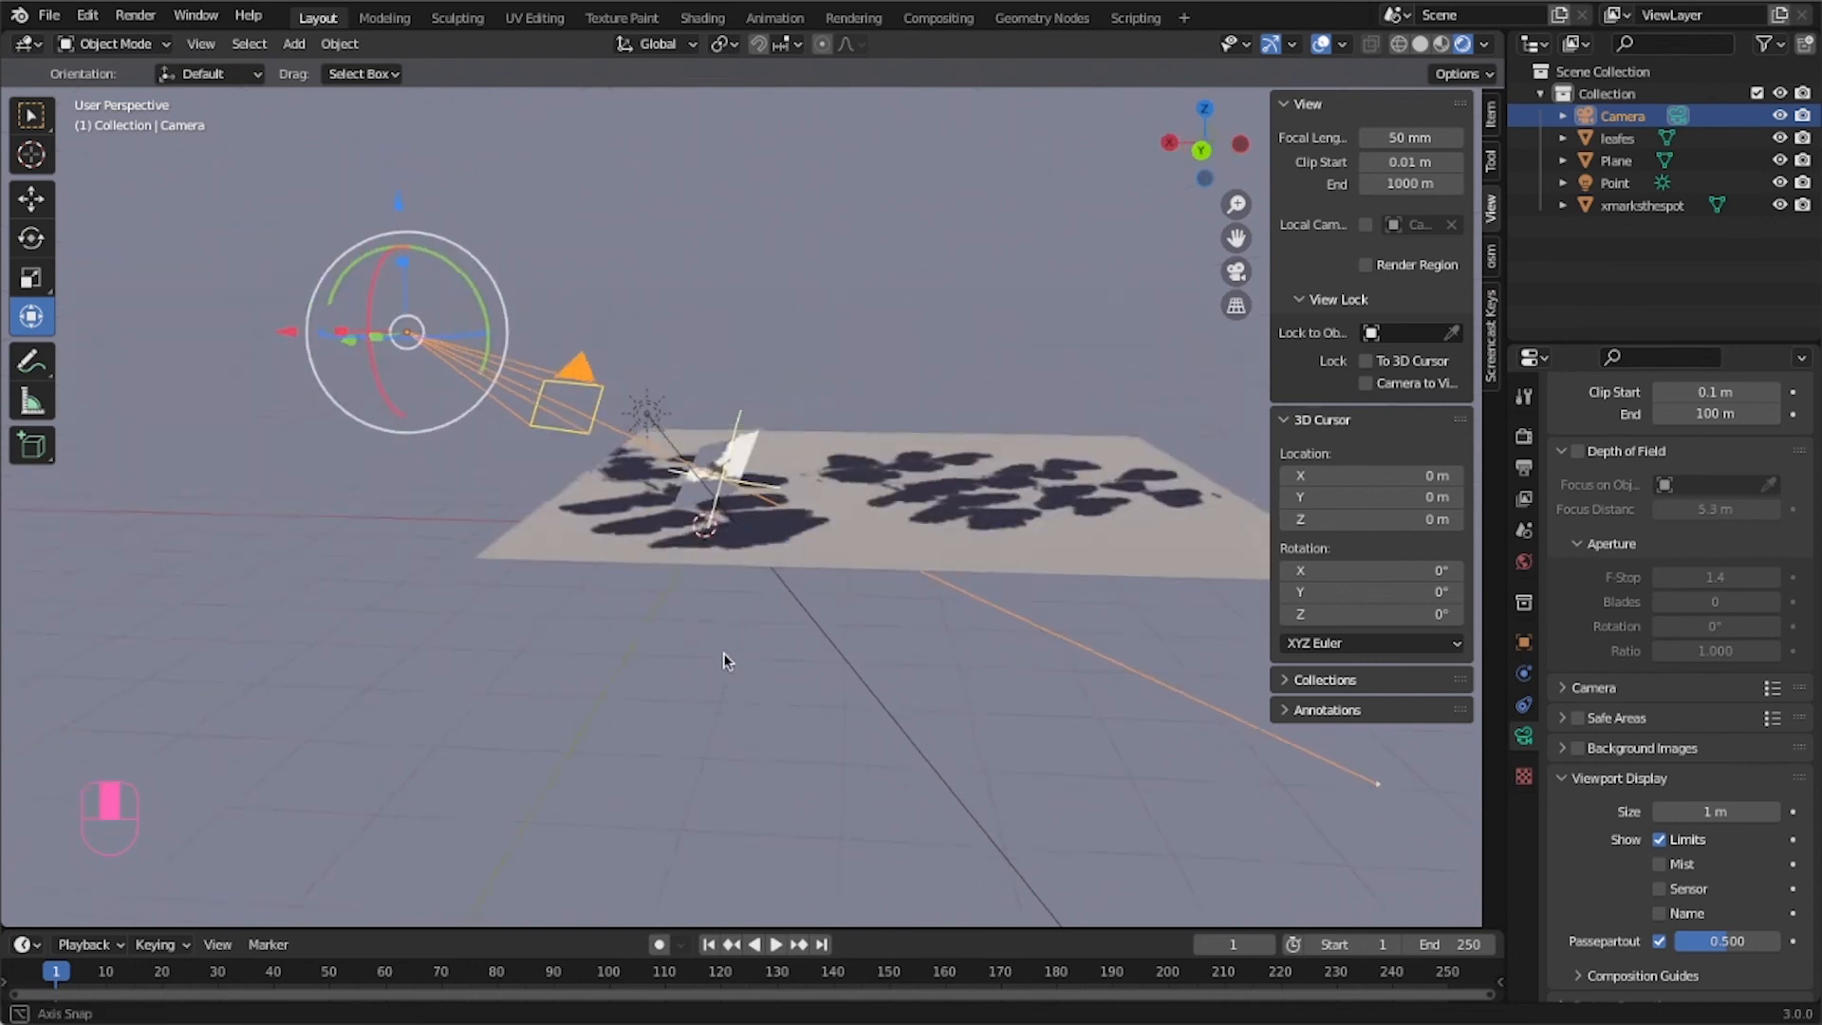
scroll(726, 512, down, 3)
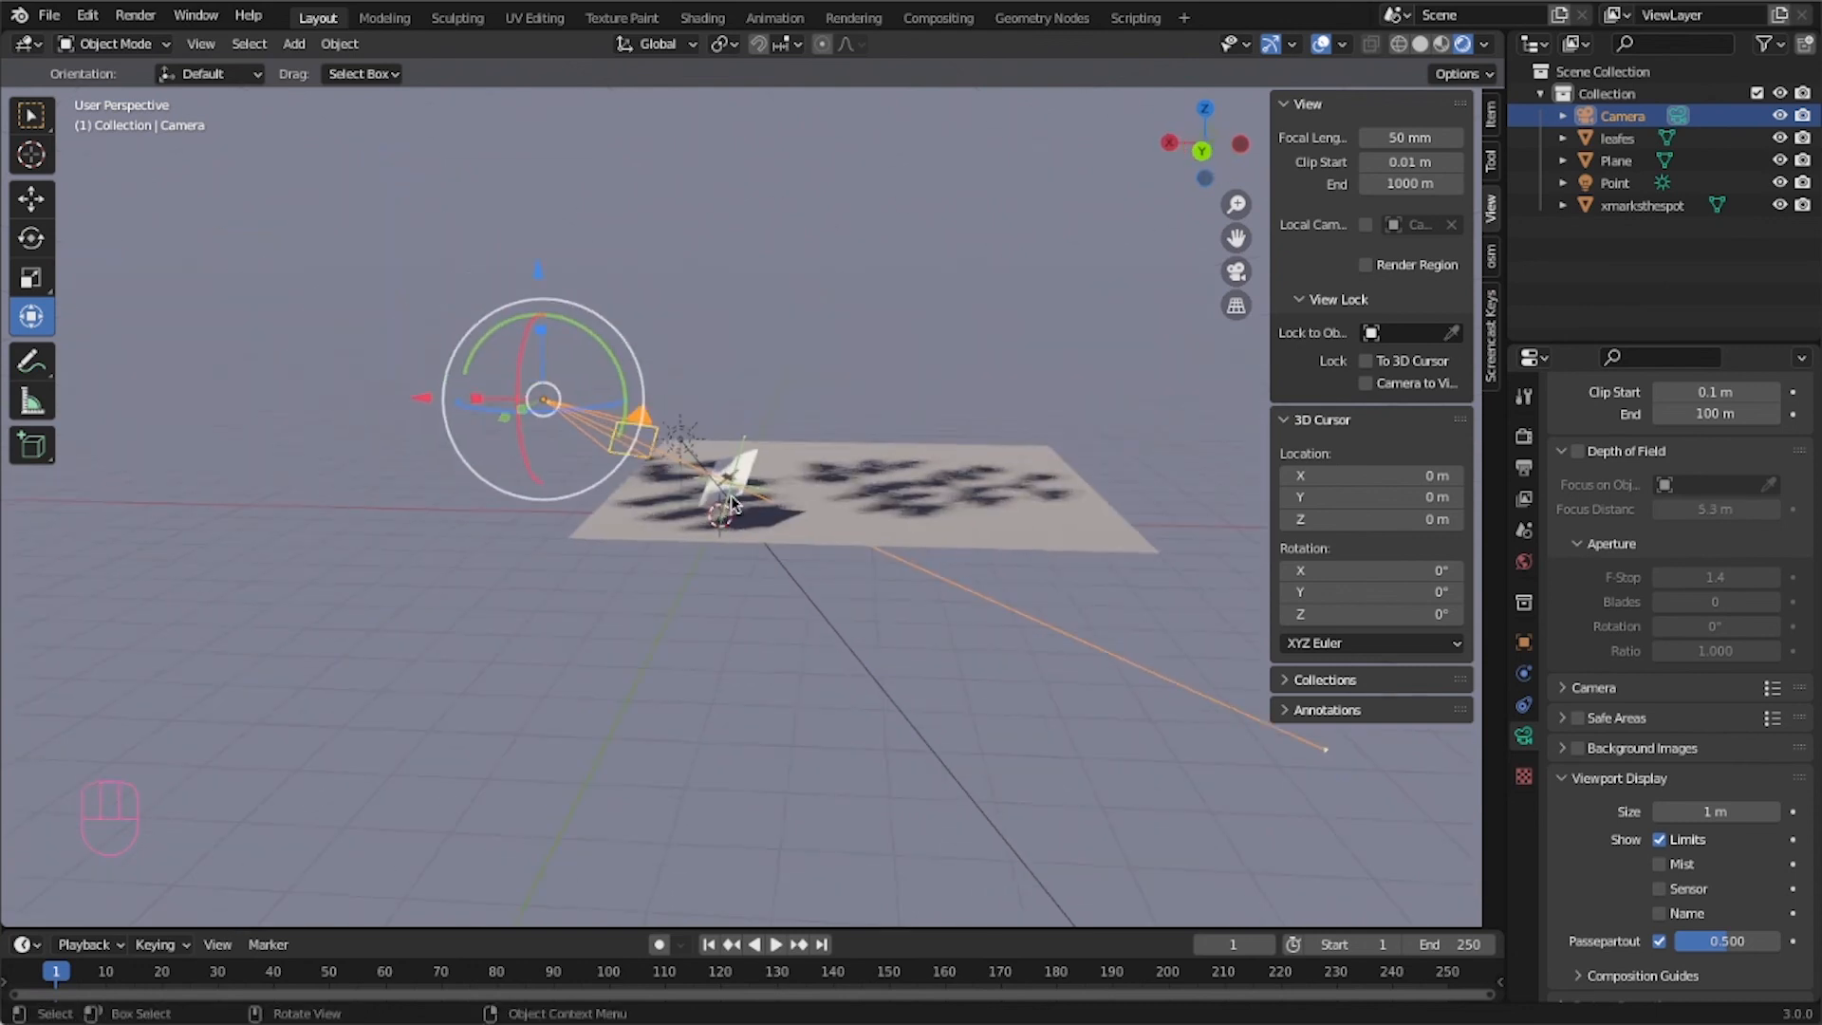
scroll(729, 508, up, 5)
middle_drag(731, 508, 581, 452)
drag(573, 442, 531, 430)
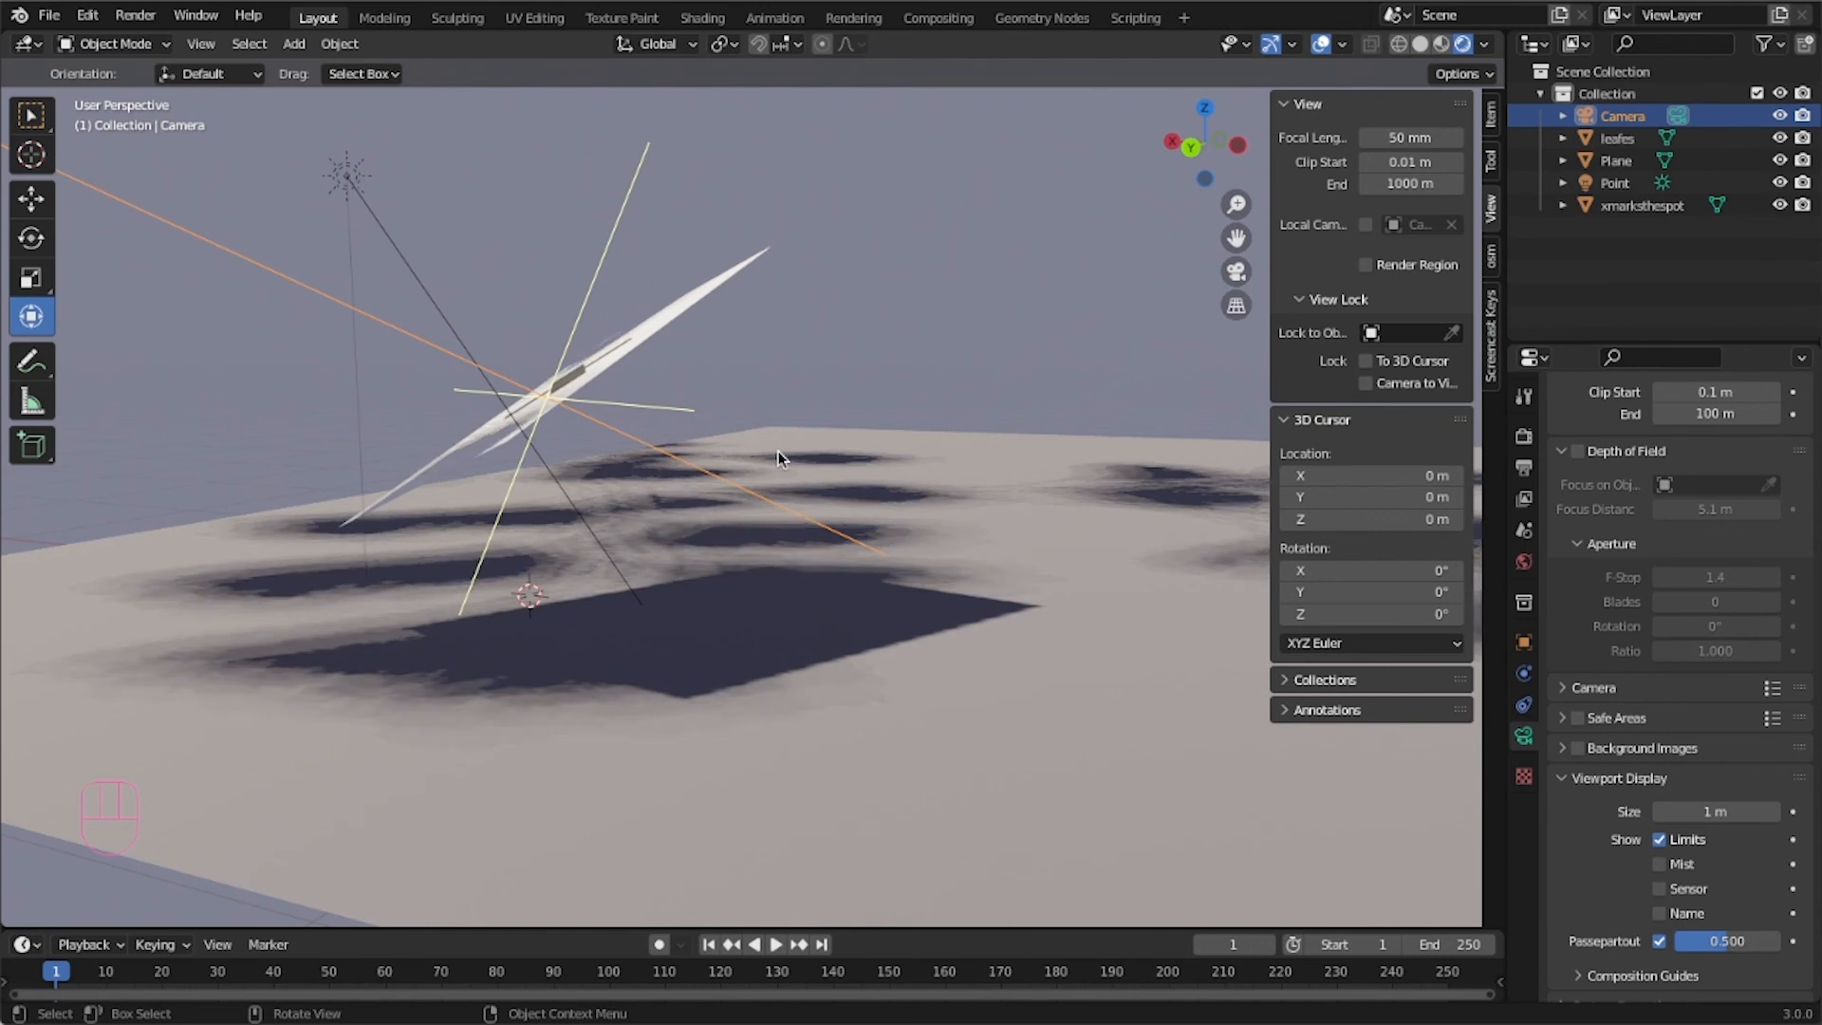
key(KP_0)
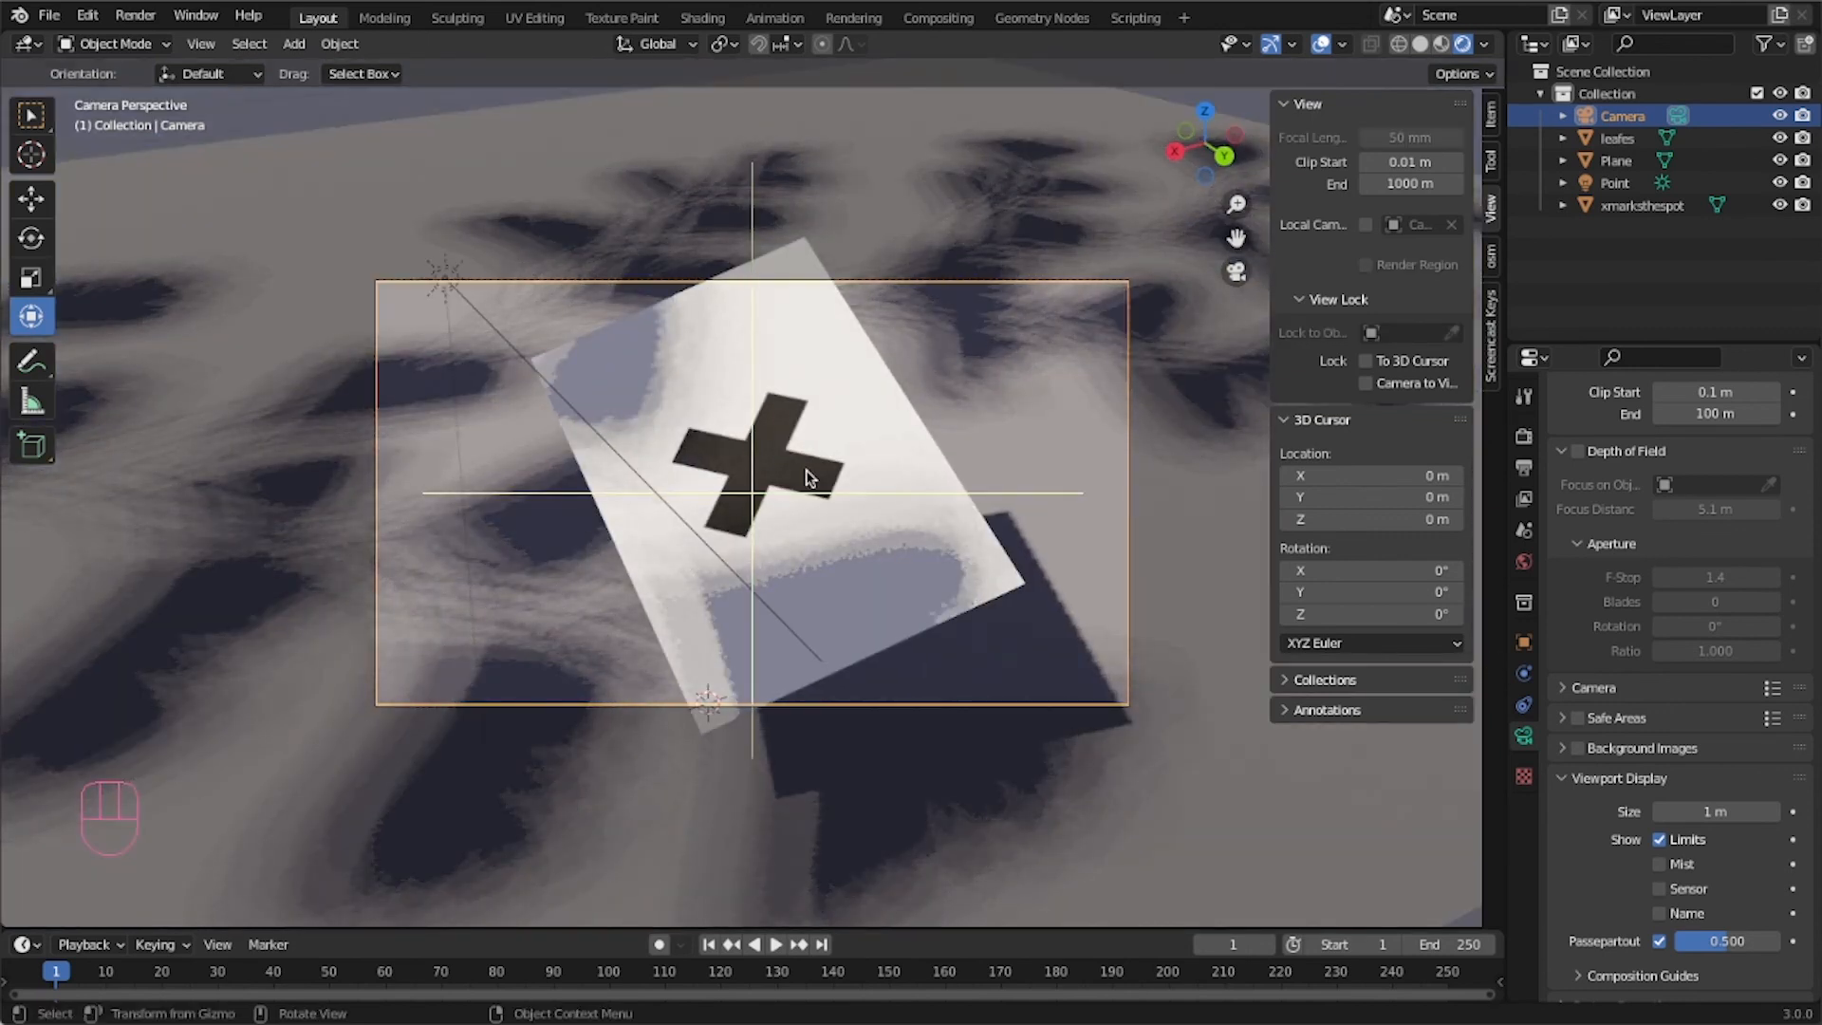
Enable the camera's depth of field and set its focus distance to 6 m.
scroll(805, 470, up, 8)
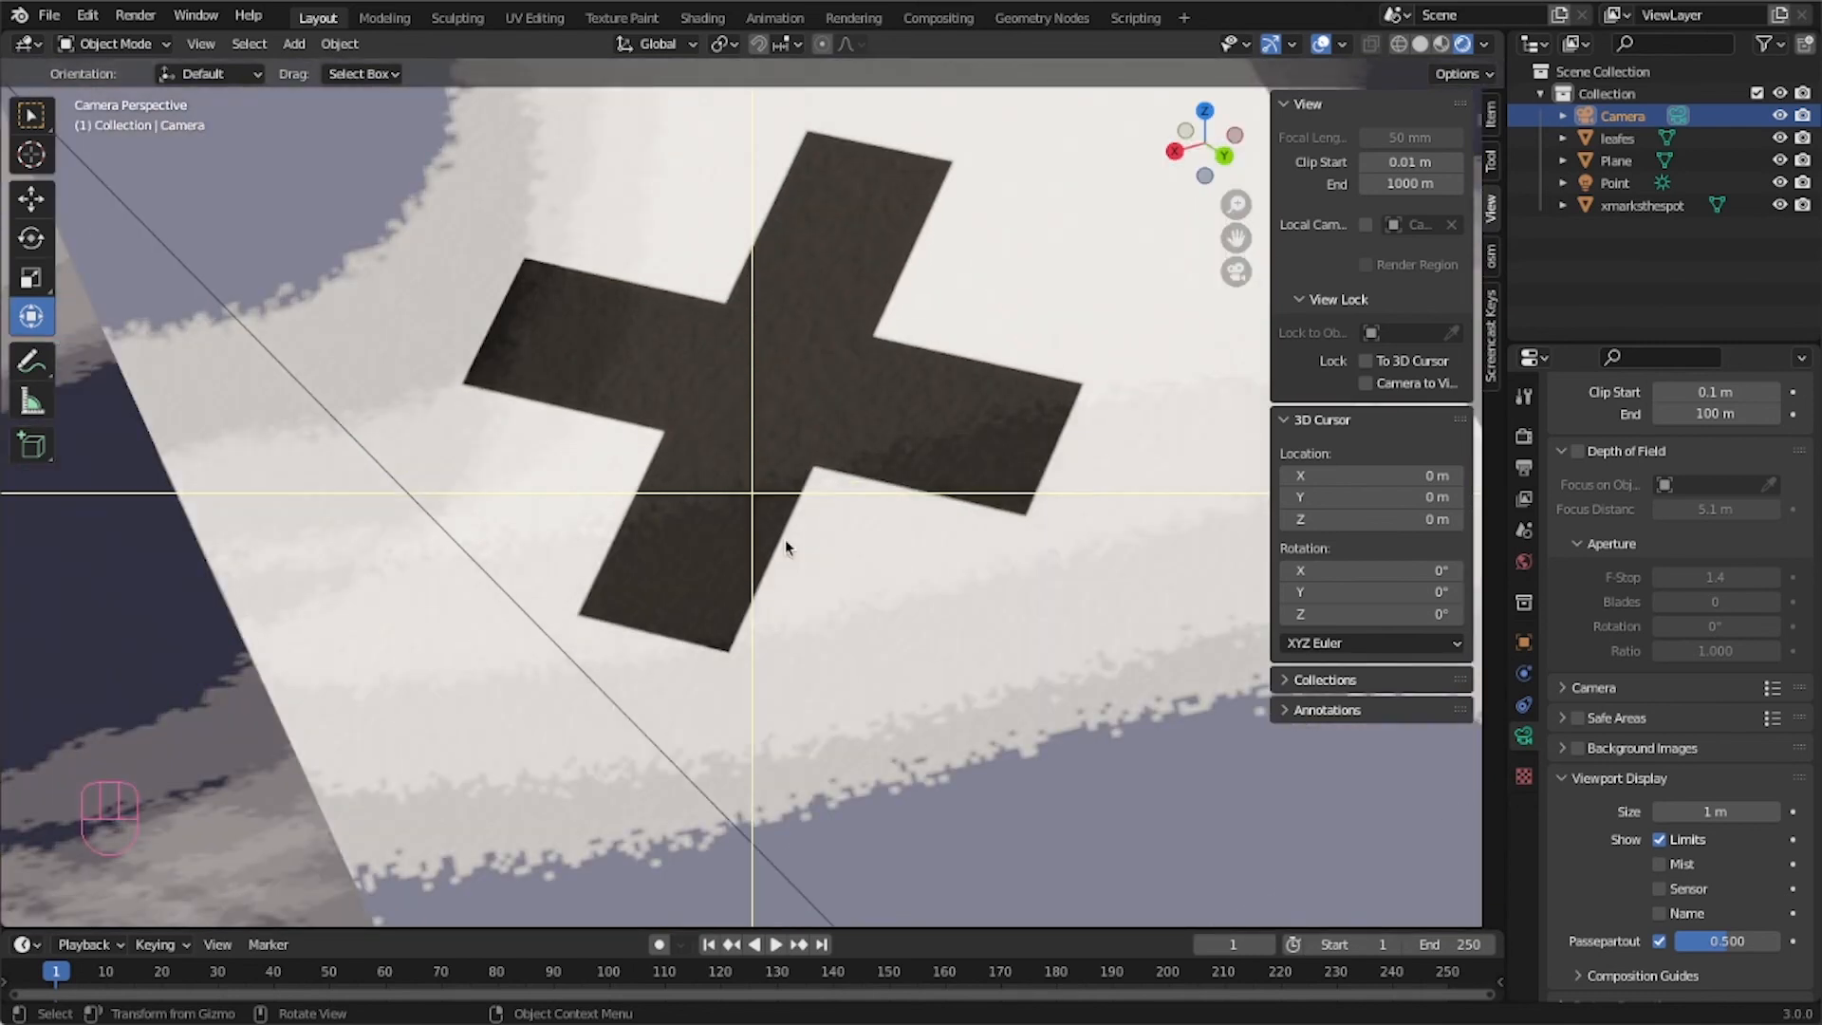
click(1582, 449)
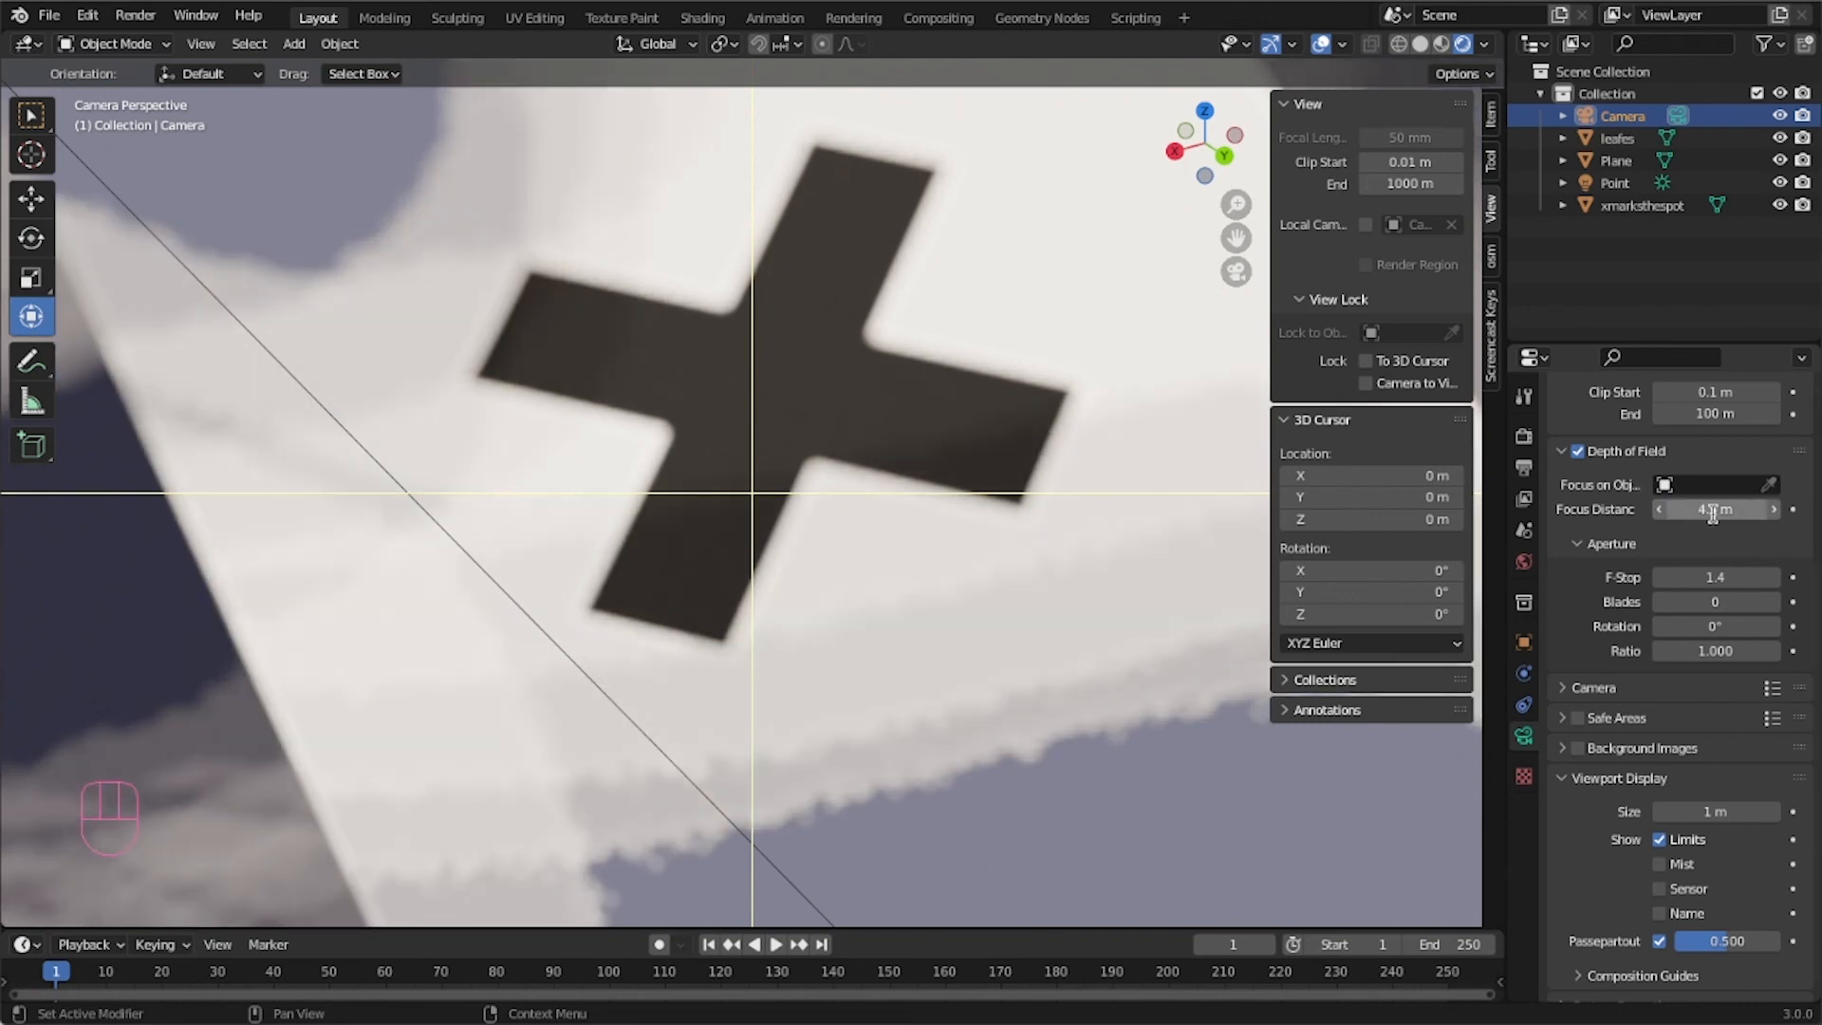
click(1713, 510)
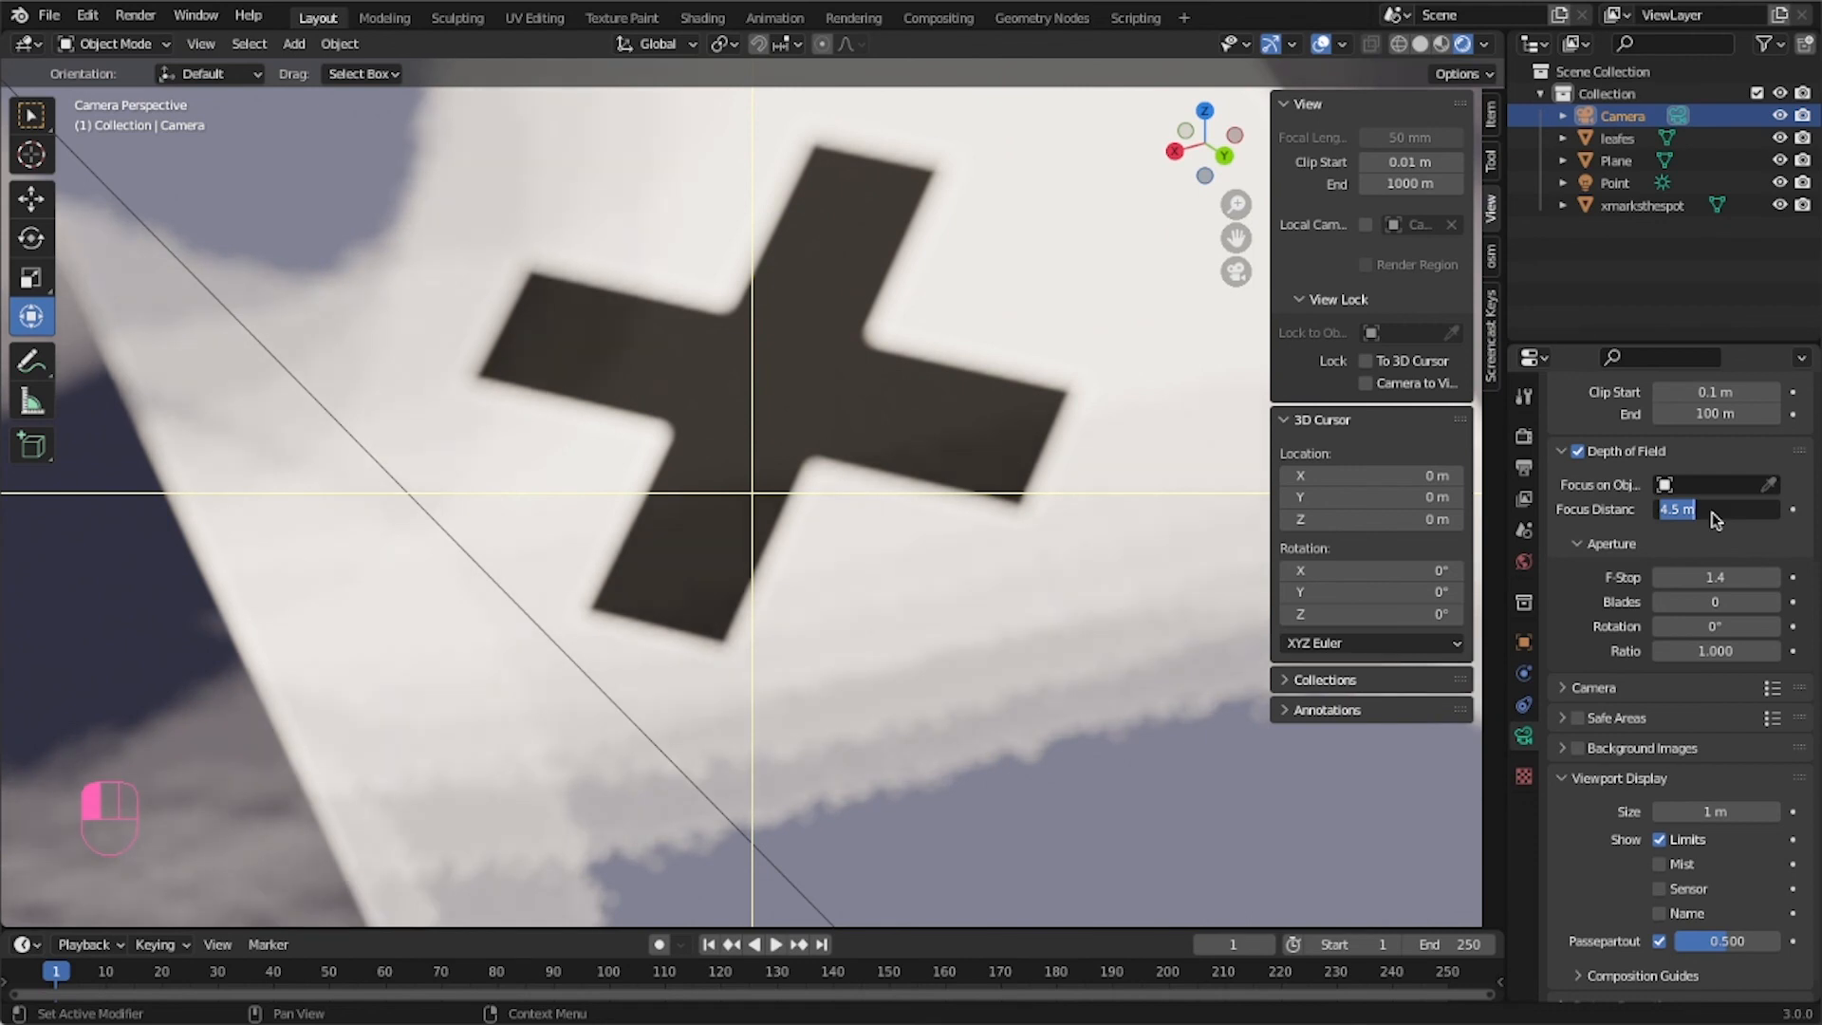
text(6)
key(Return)
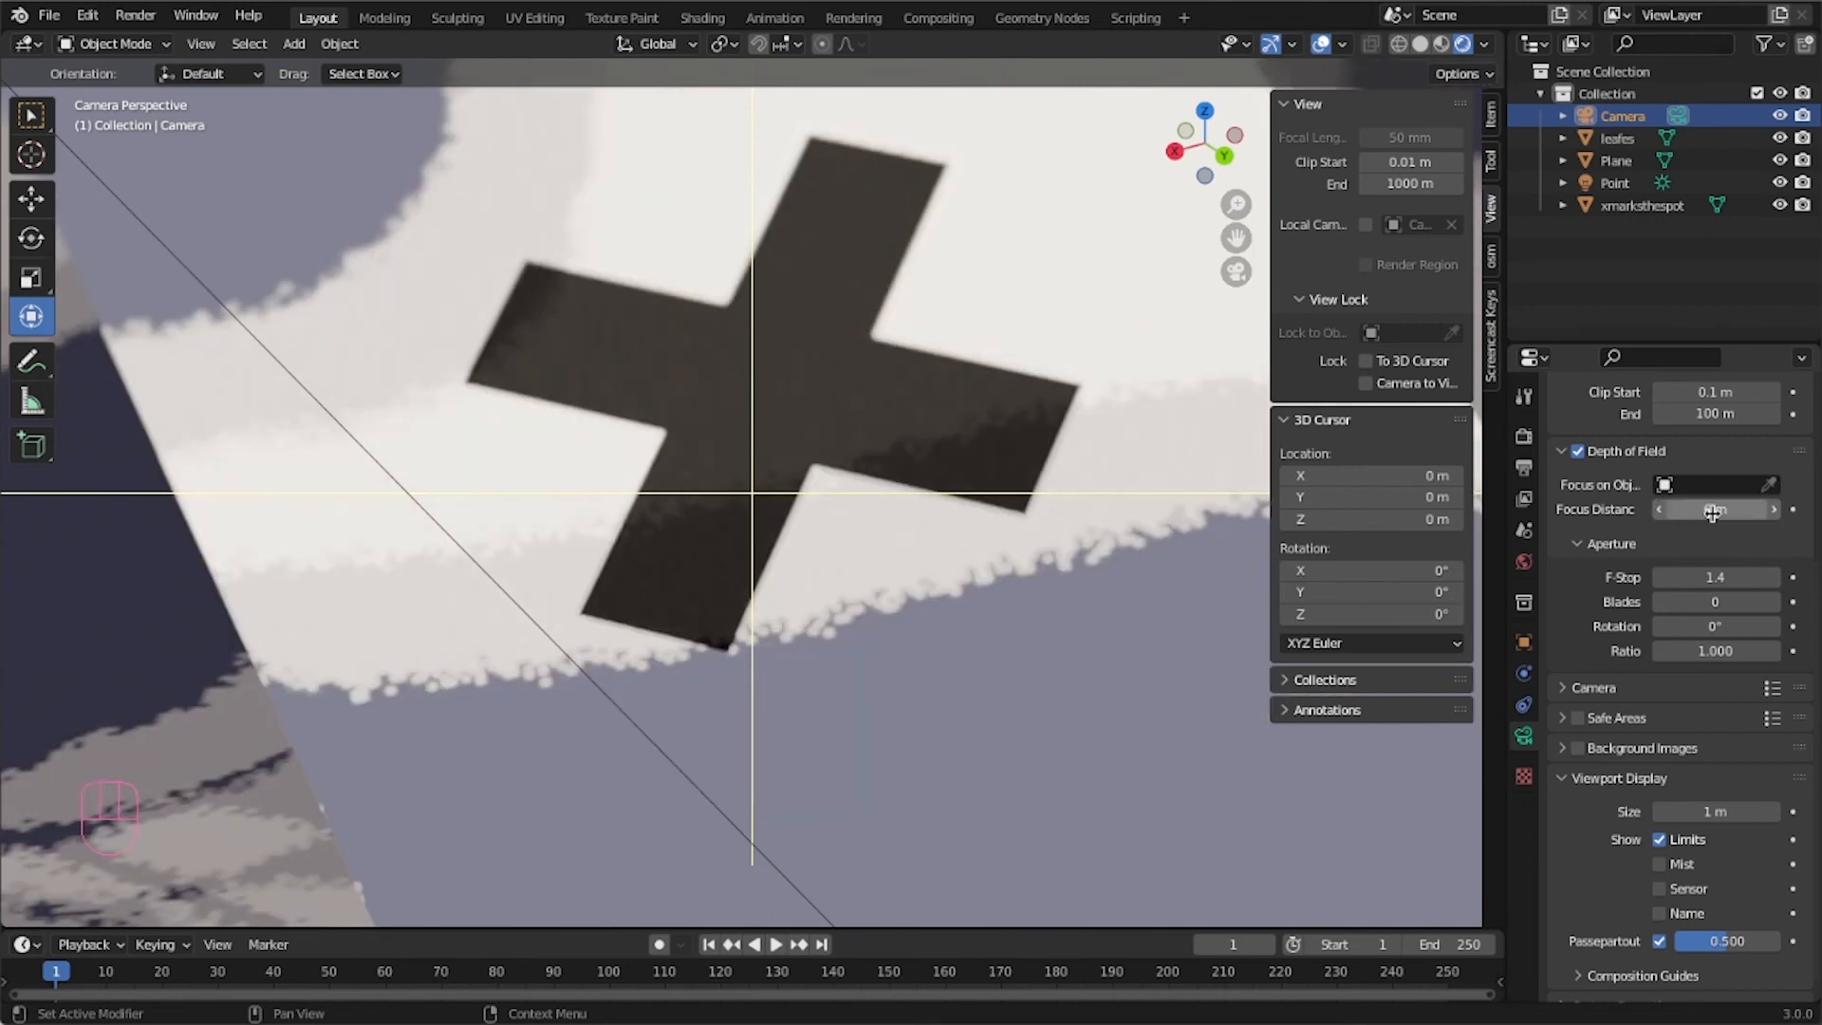
Set the camera's focus distance to 7.5 m.
click(1755, 509)
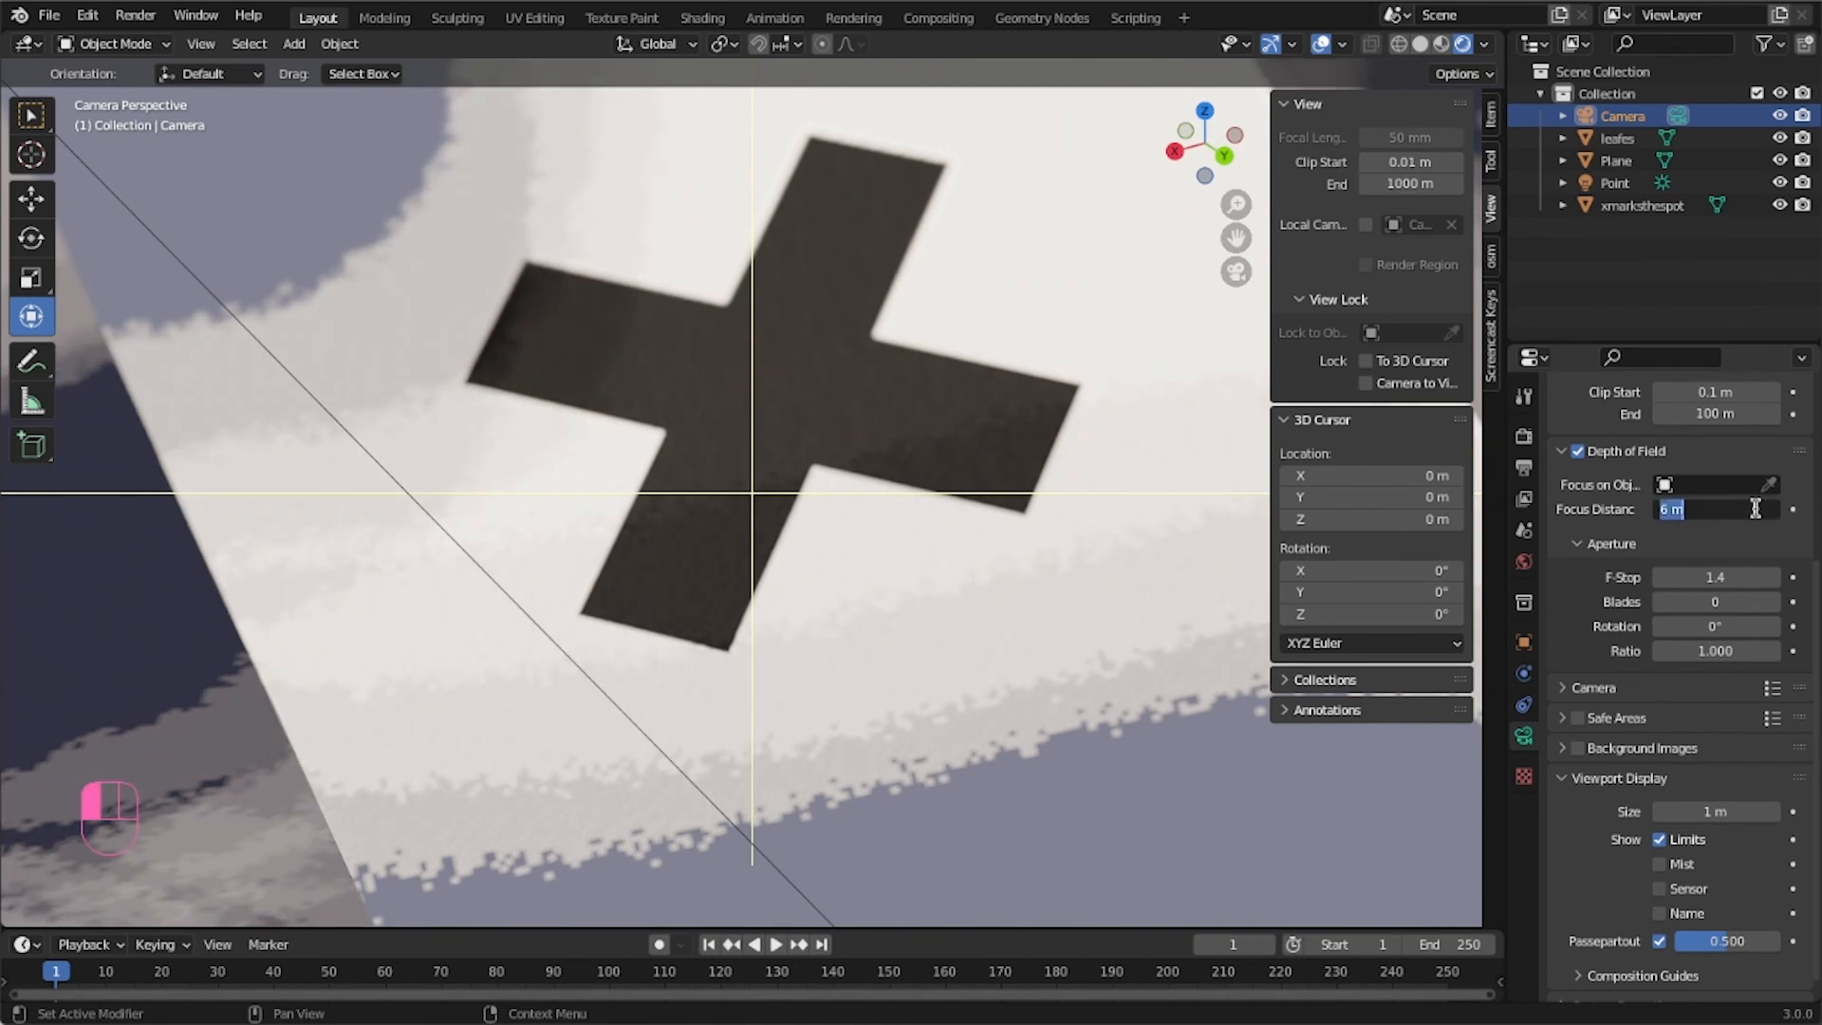
text(7)
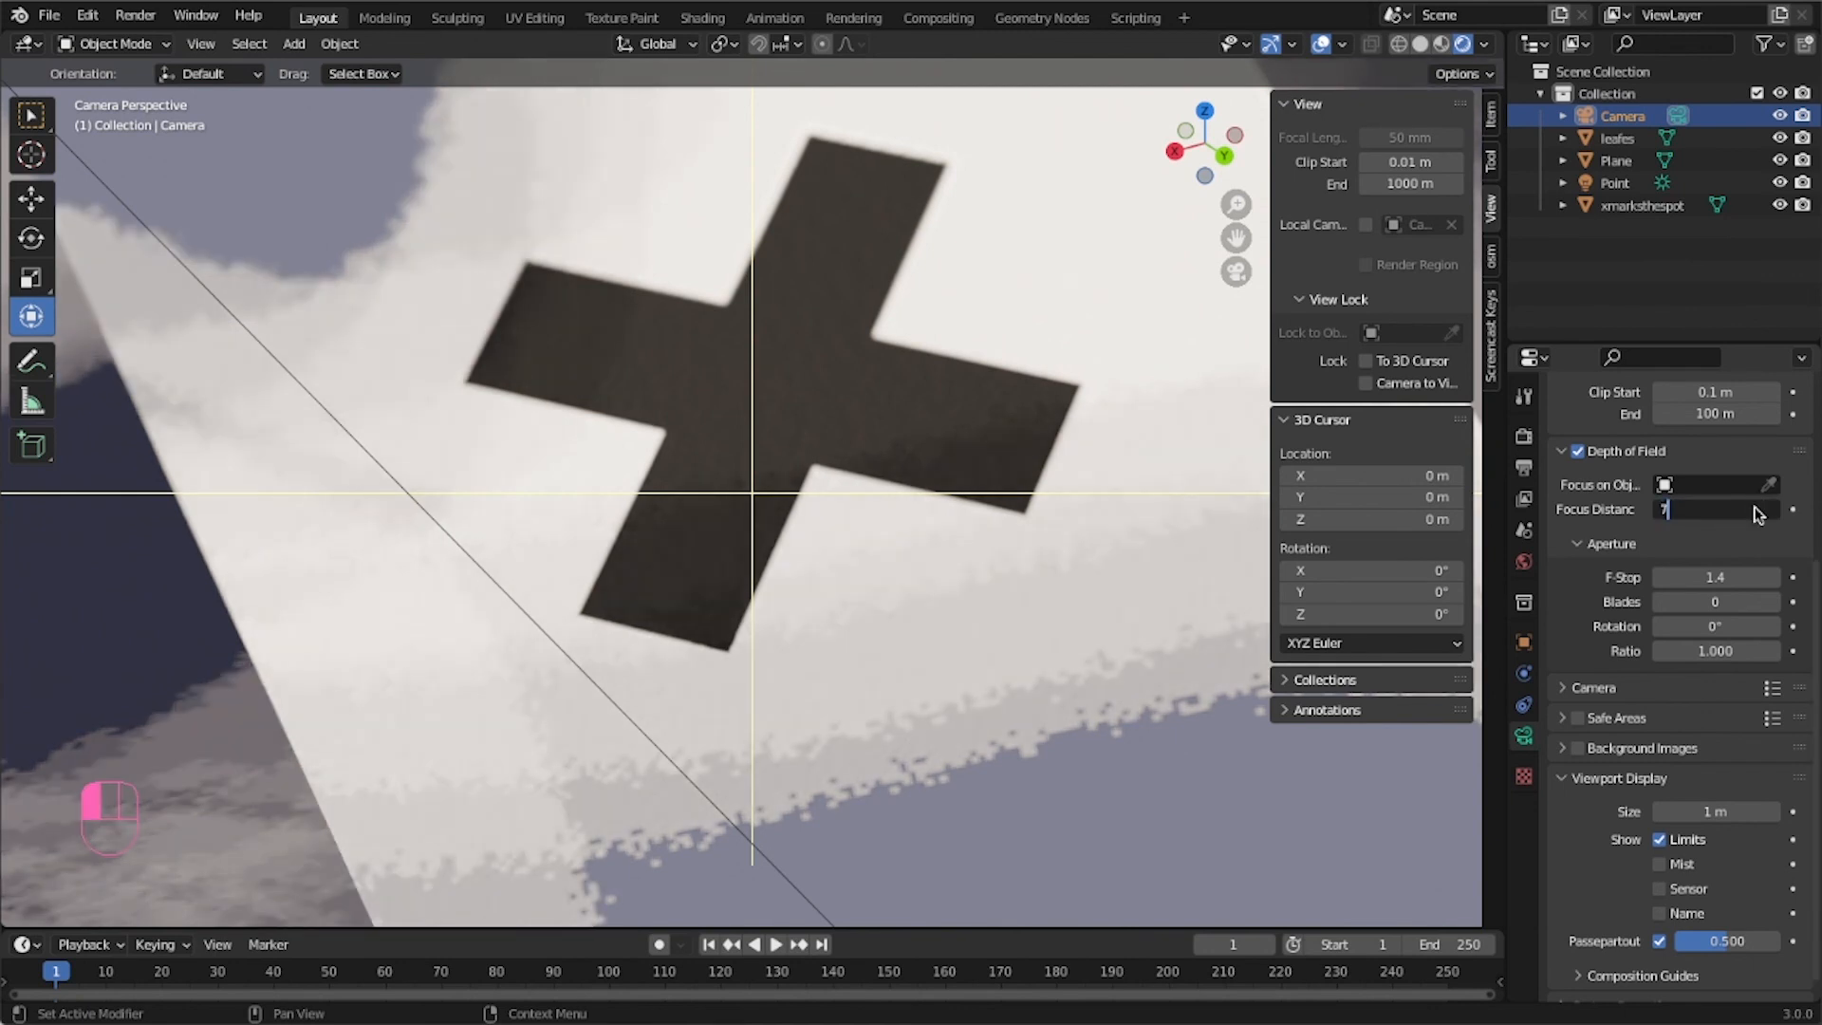
text(.5)
key(Return)
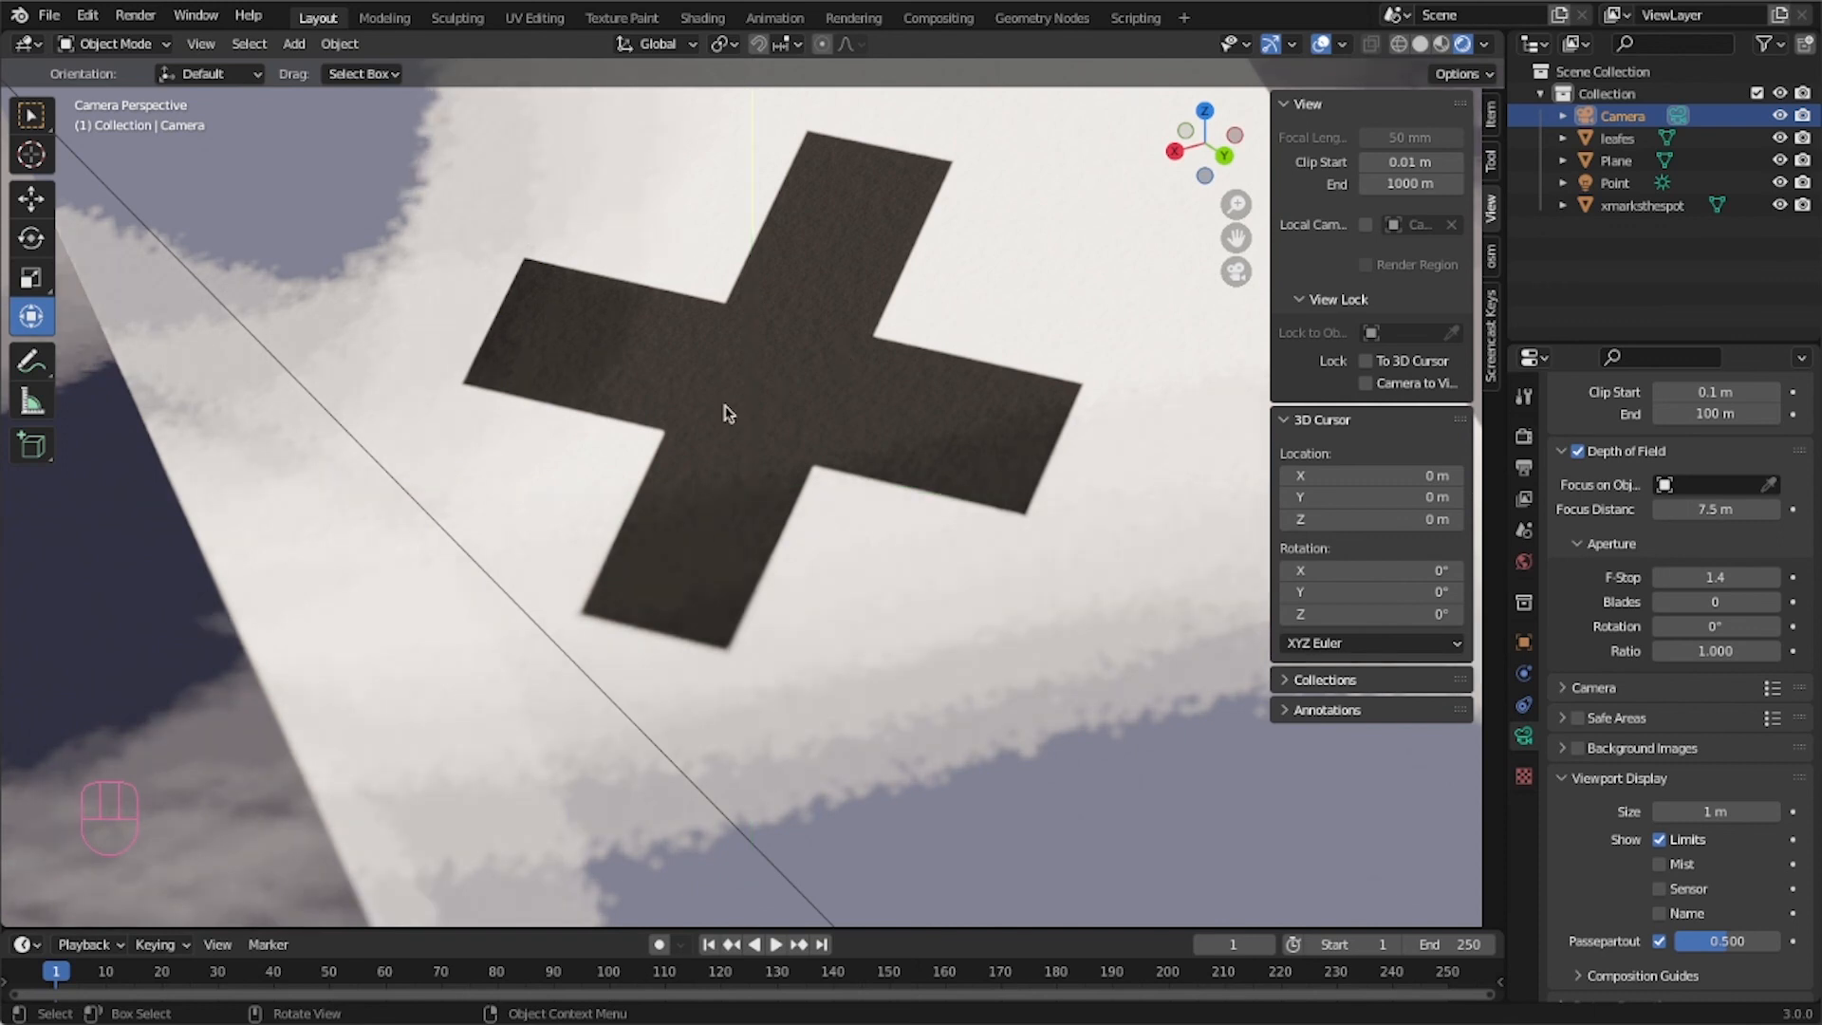
Render a still image from the camera view.
key(KP_0)
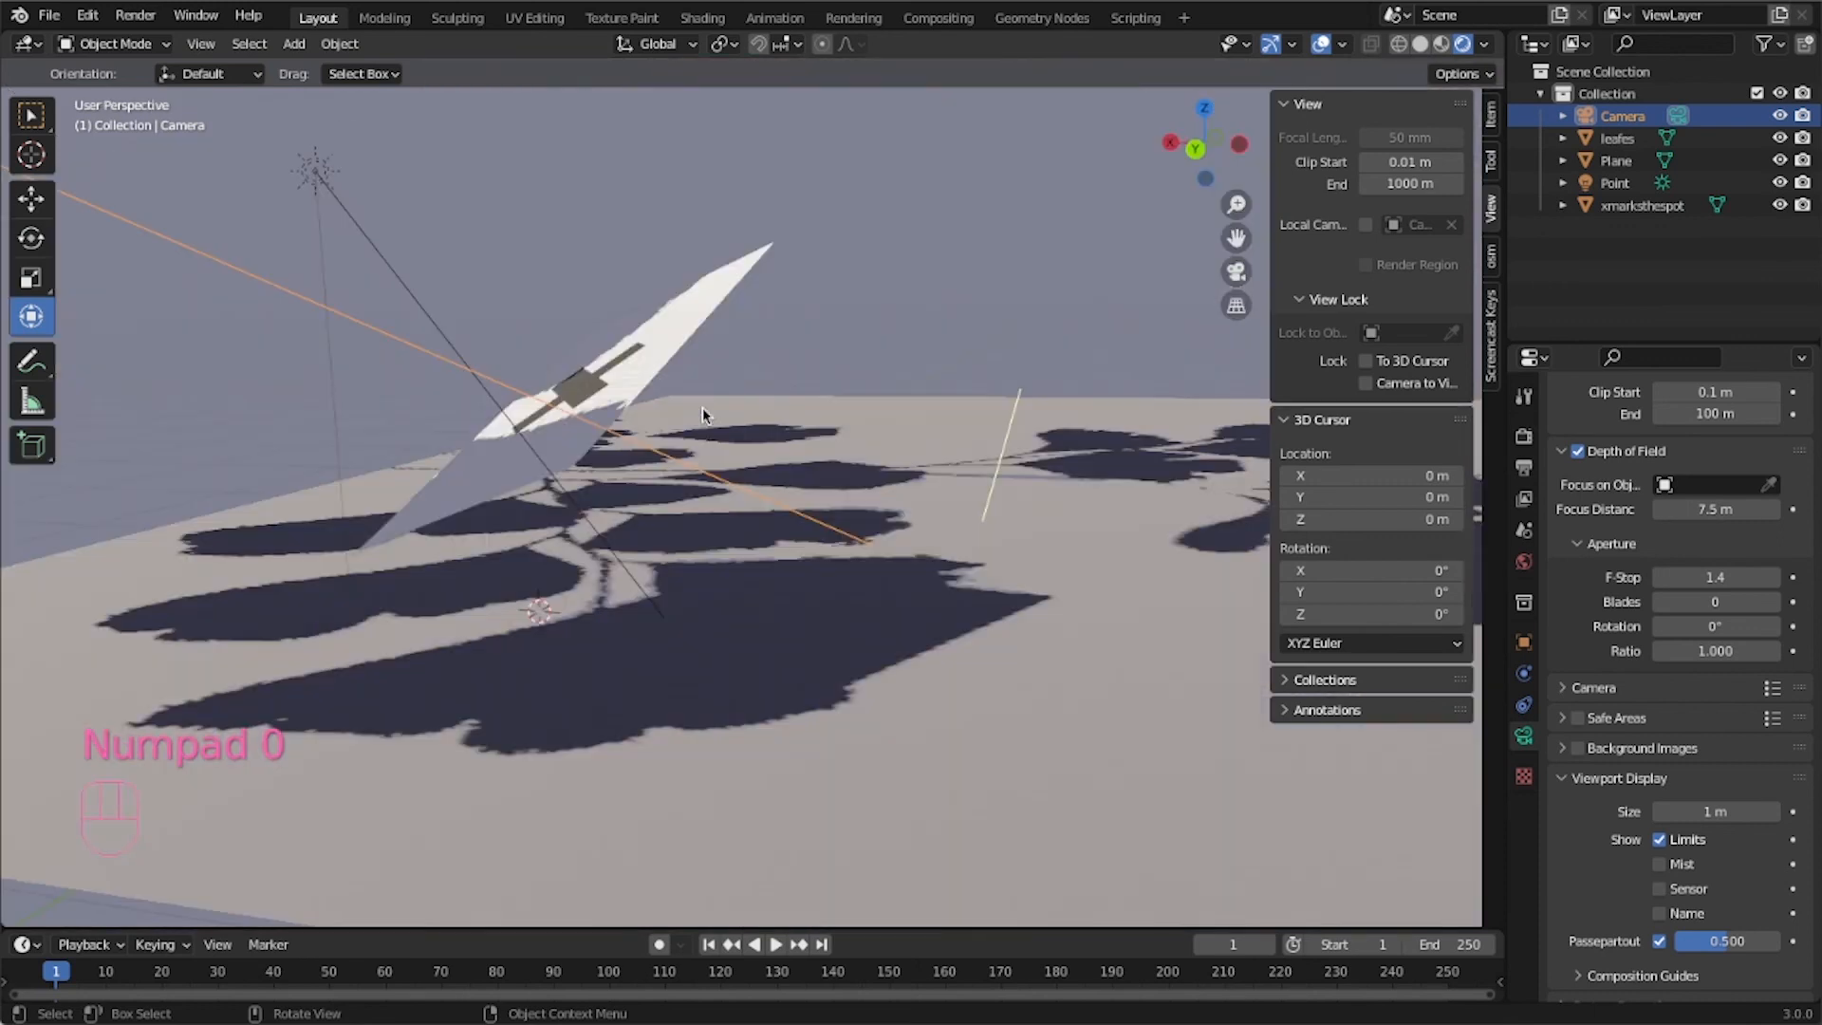
middle_drag(650, 538, 781, 584)
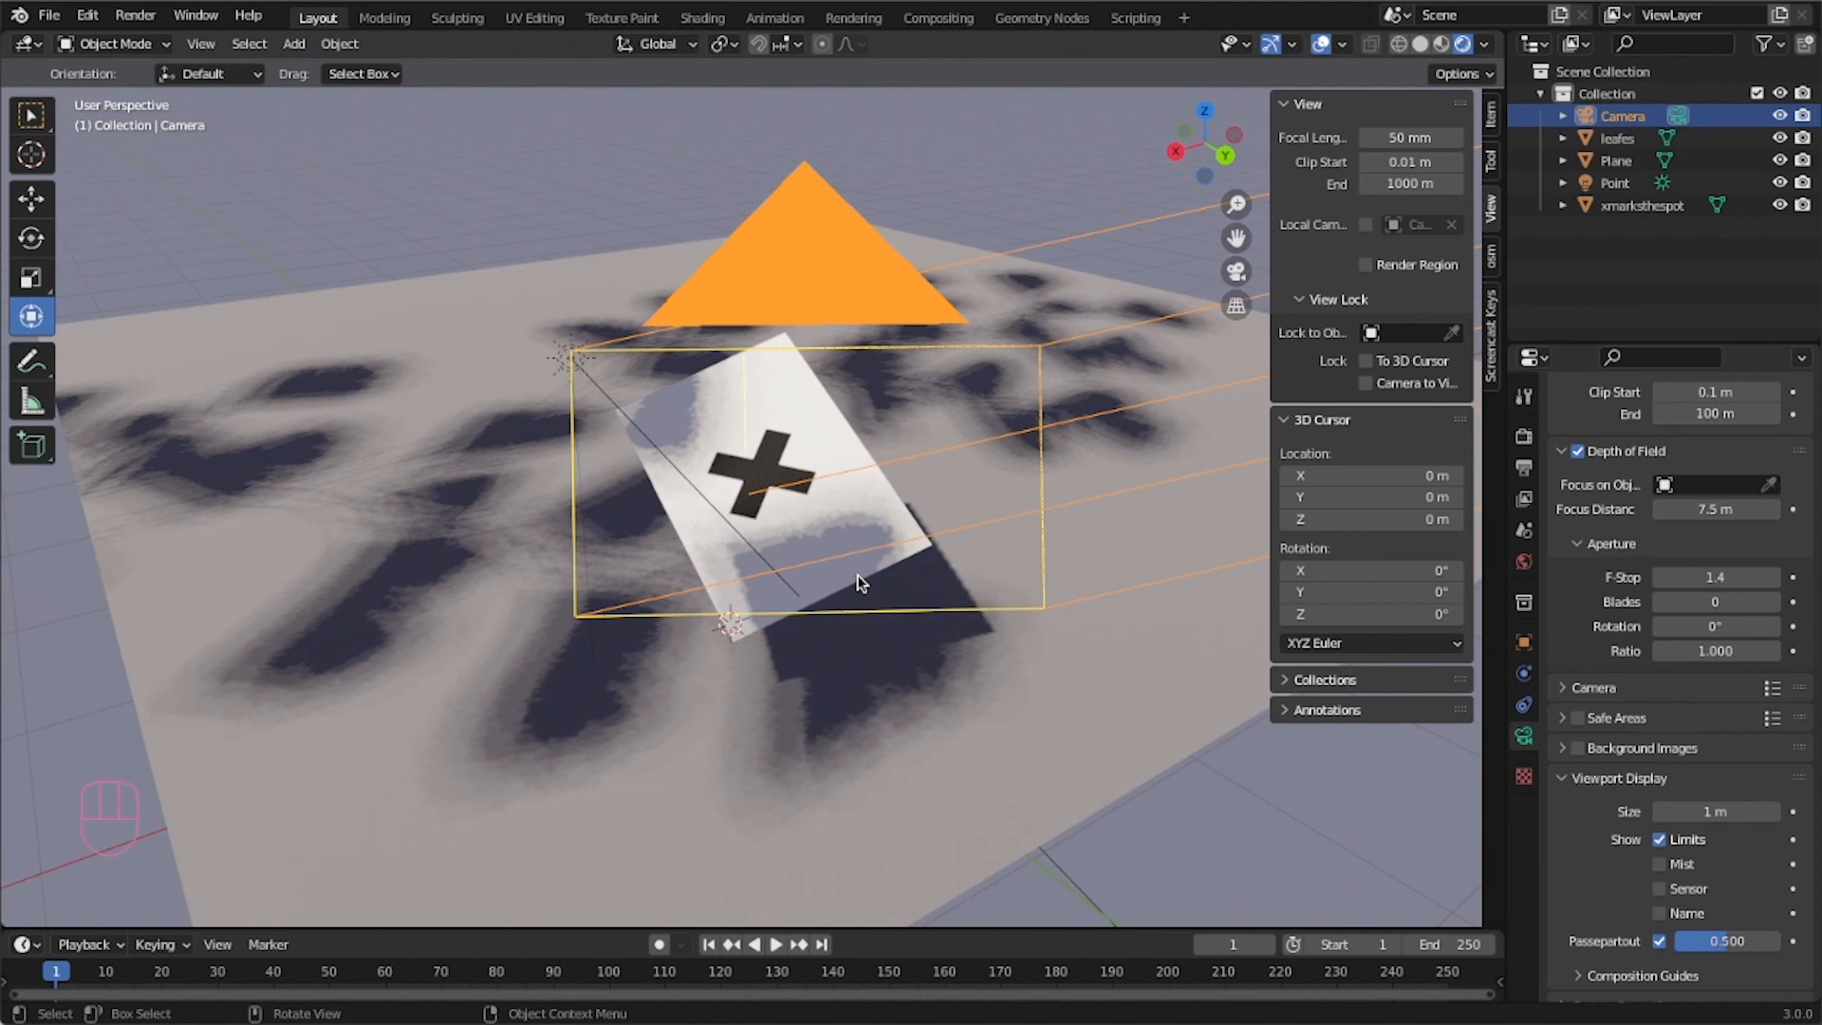
key(KP_0)
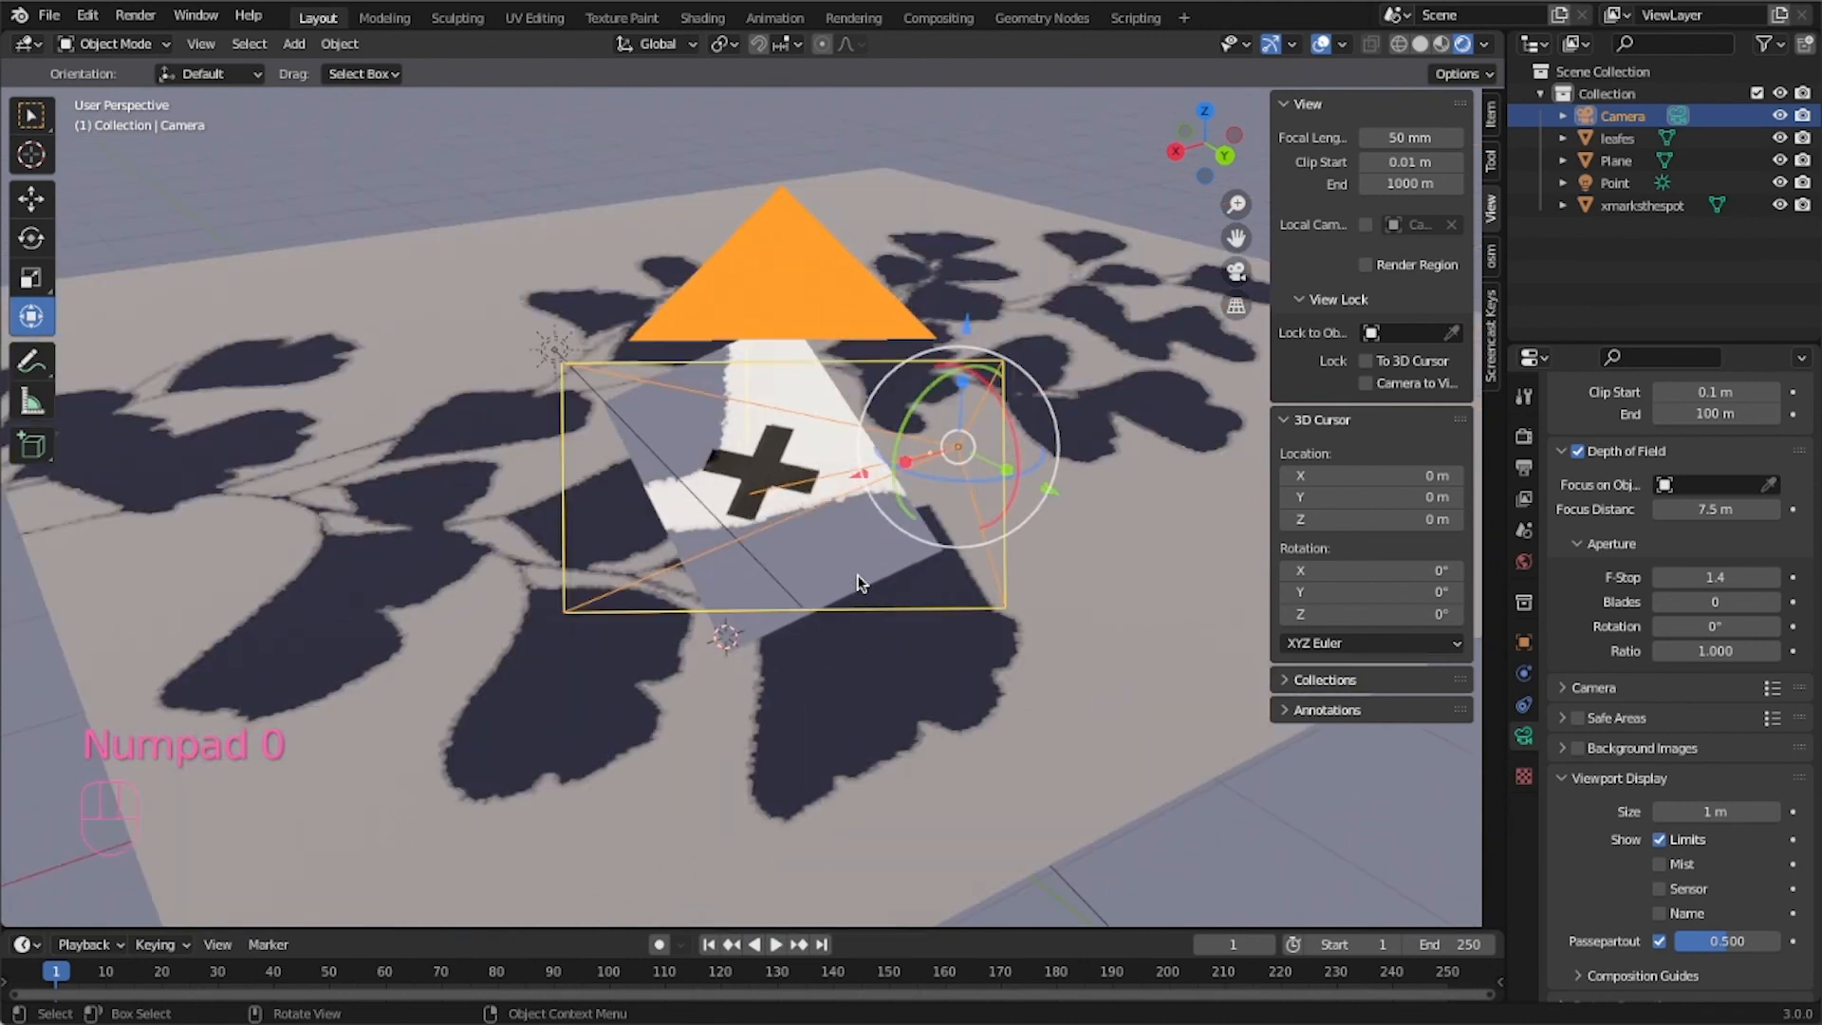
key(KP_0)
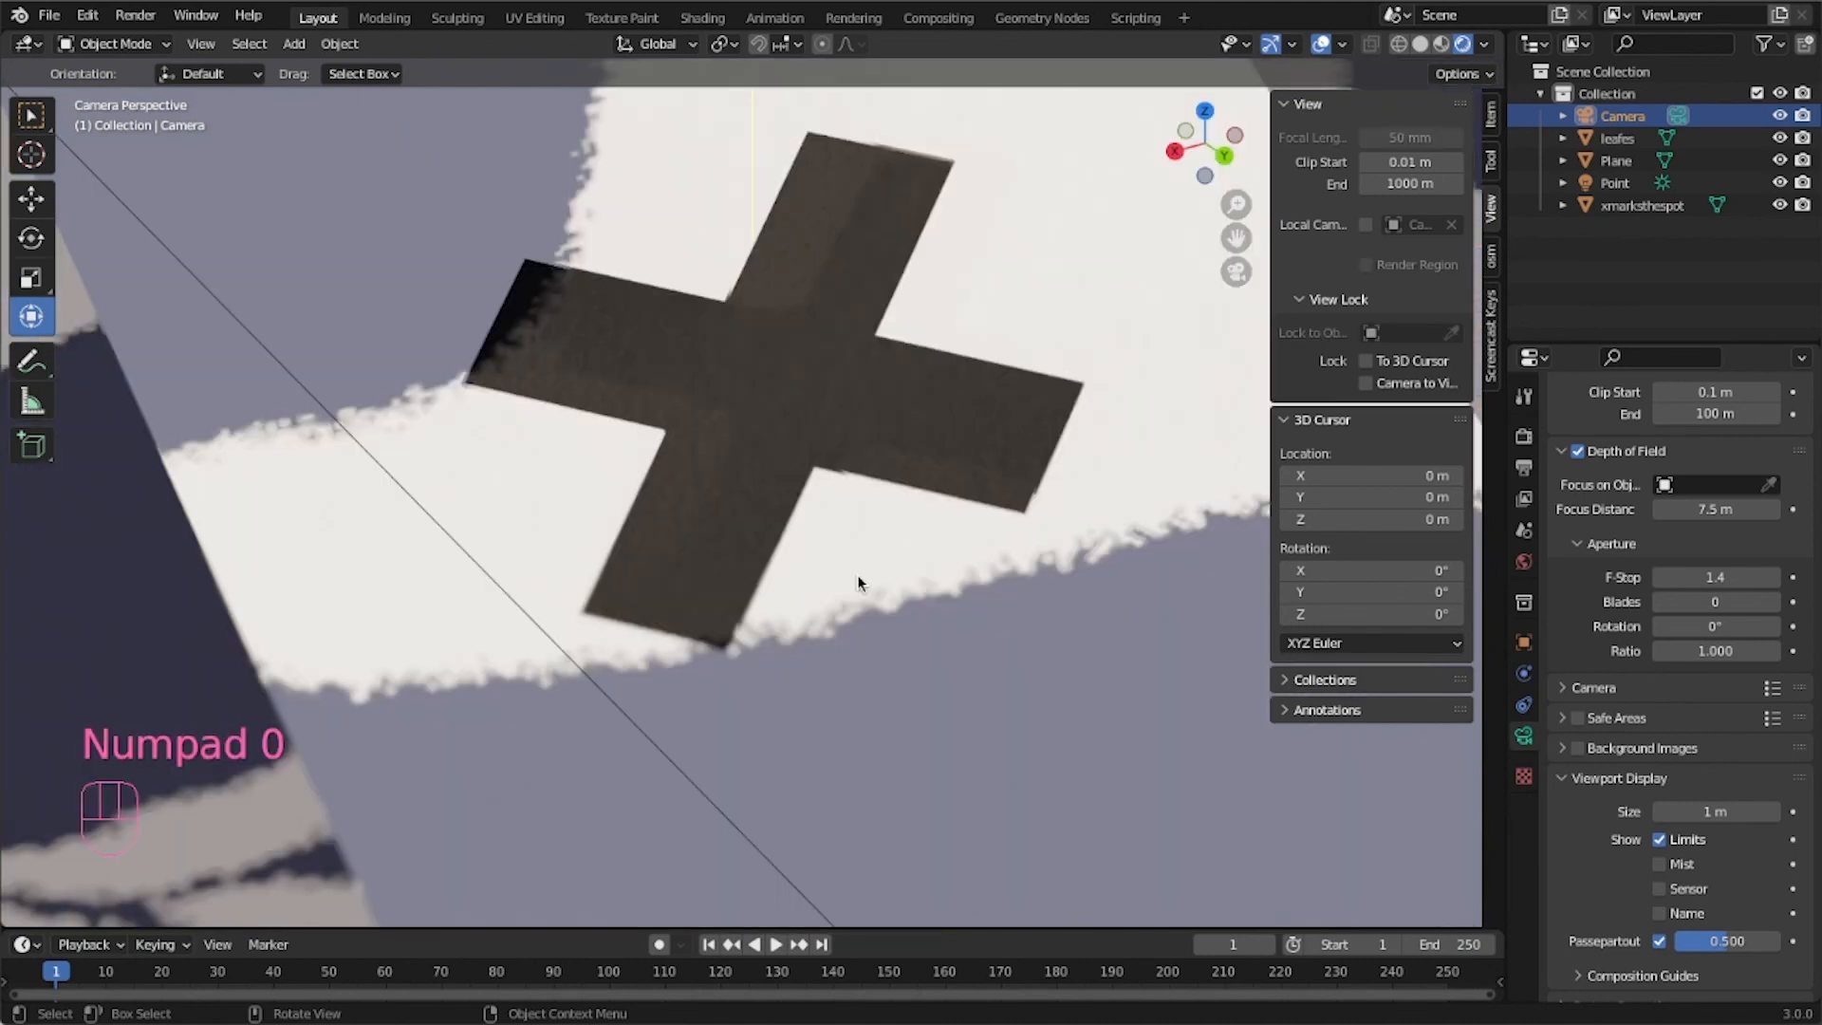
scroll(867, 545, down, 8)
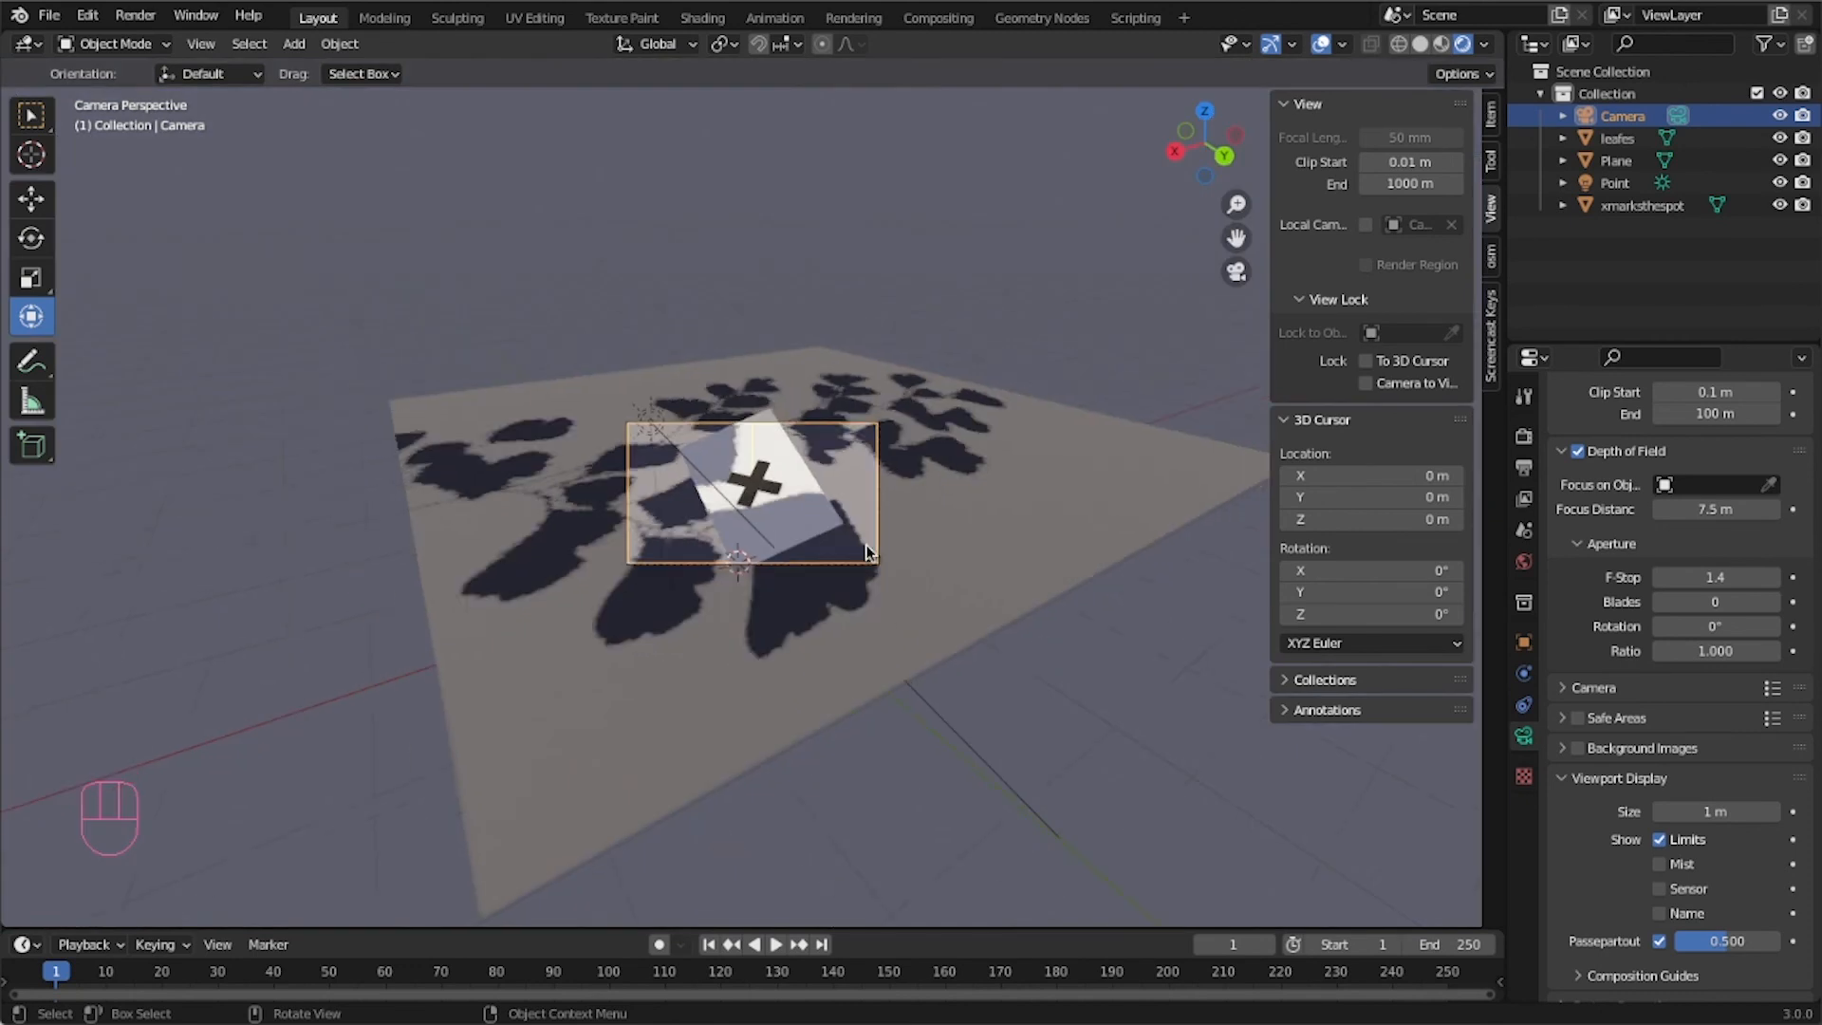
scroll(867, 544, up, 2)
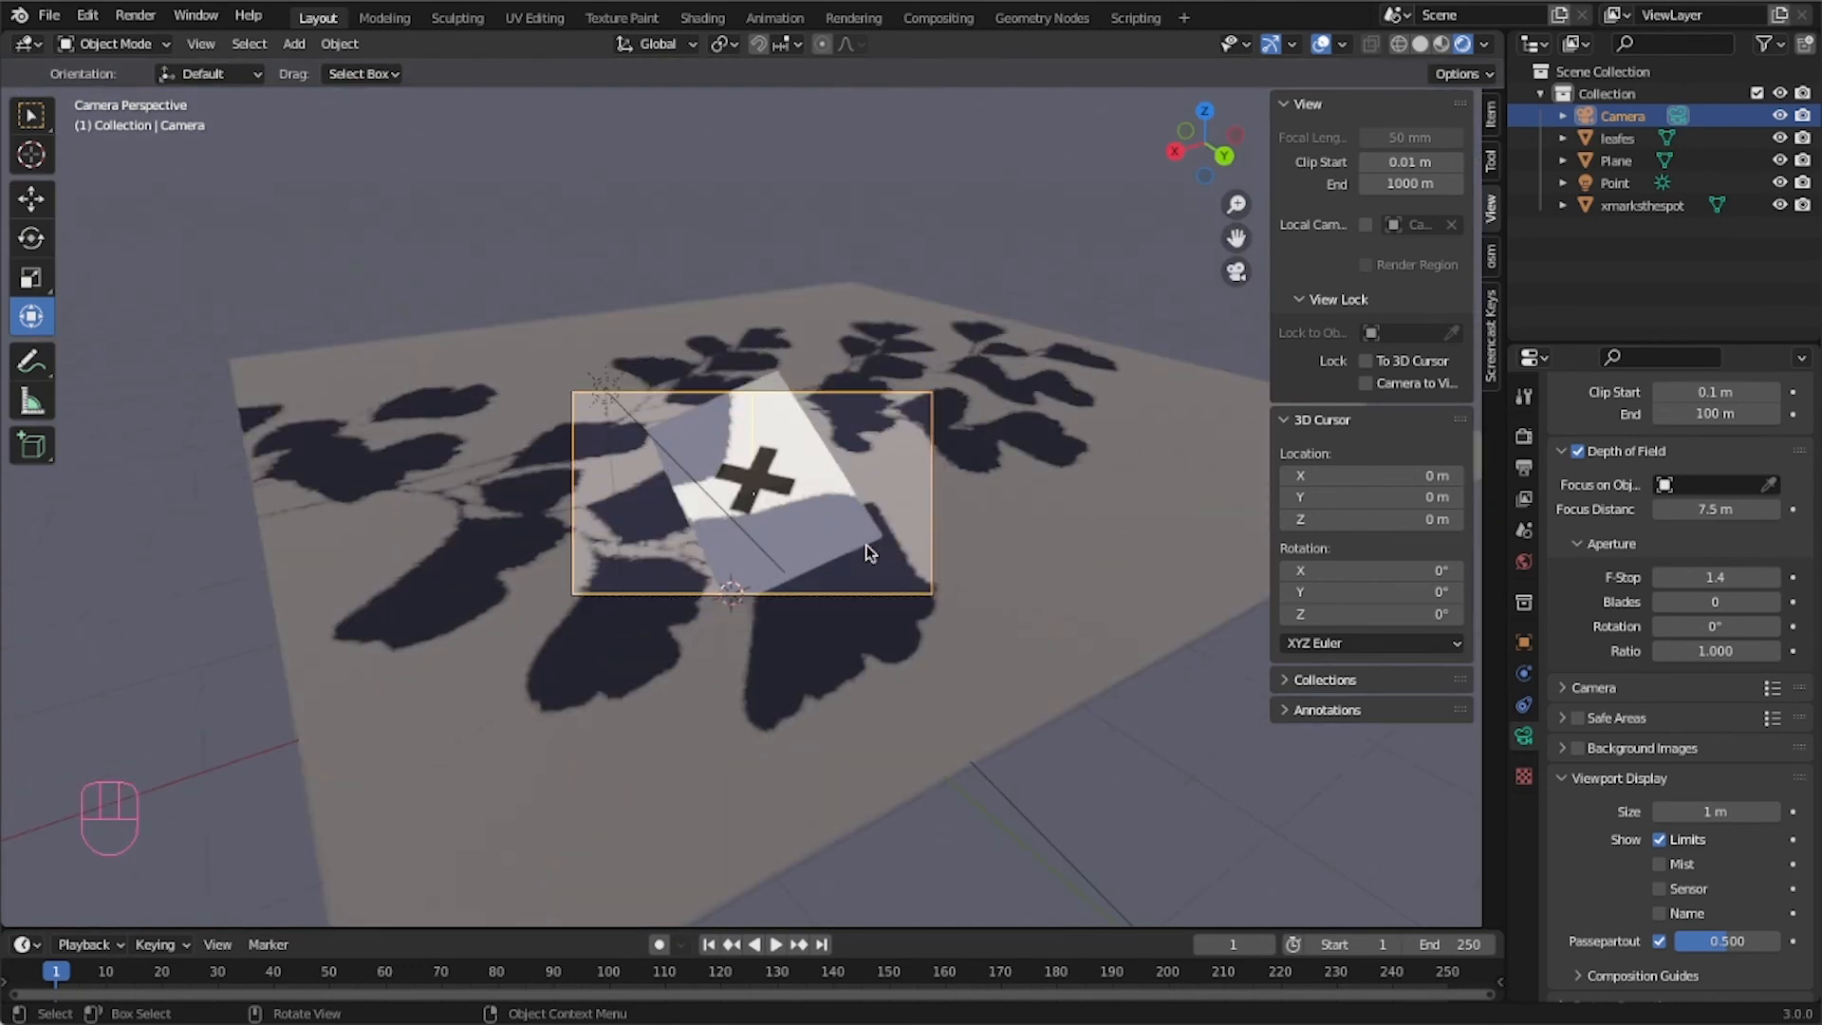
scroll(867, 550, up, 5)
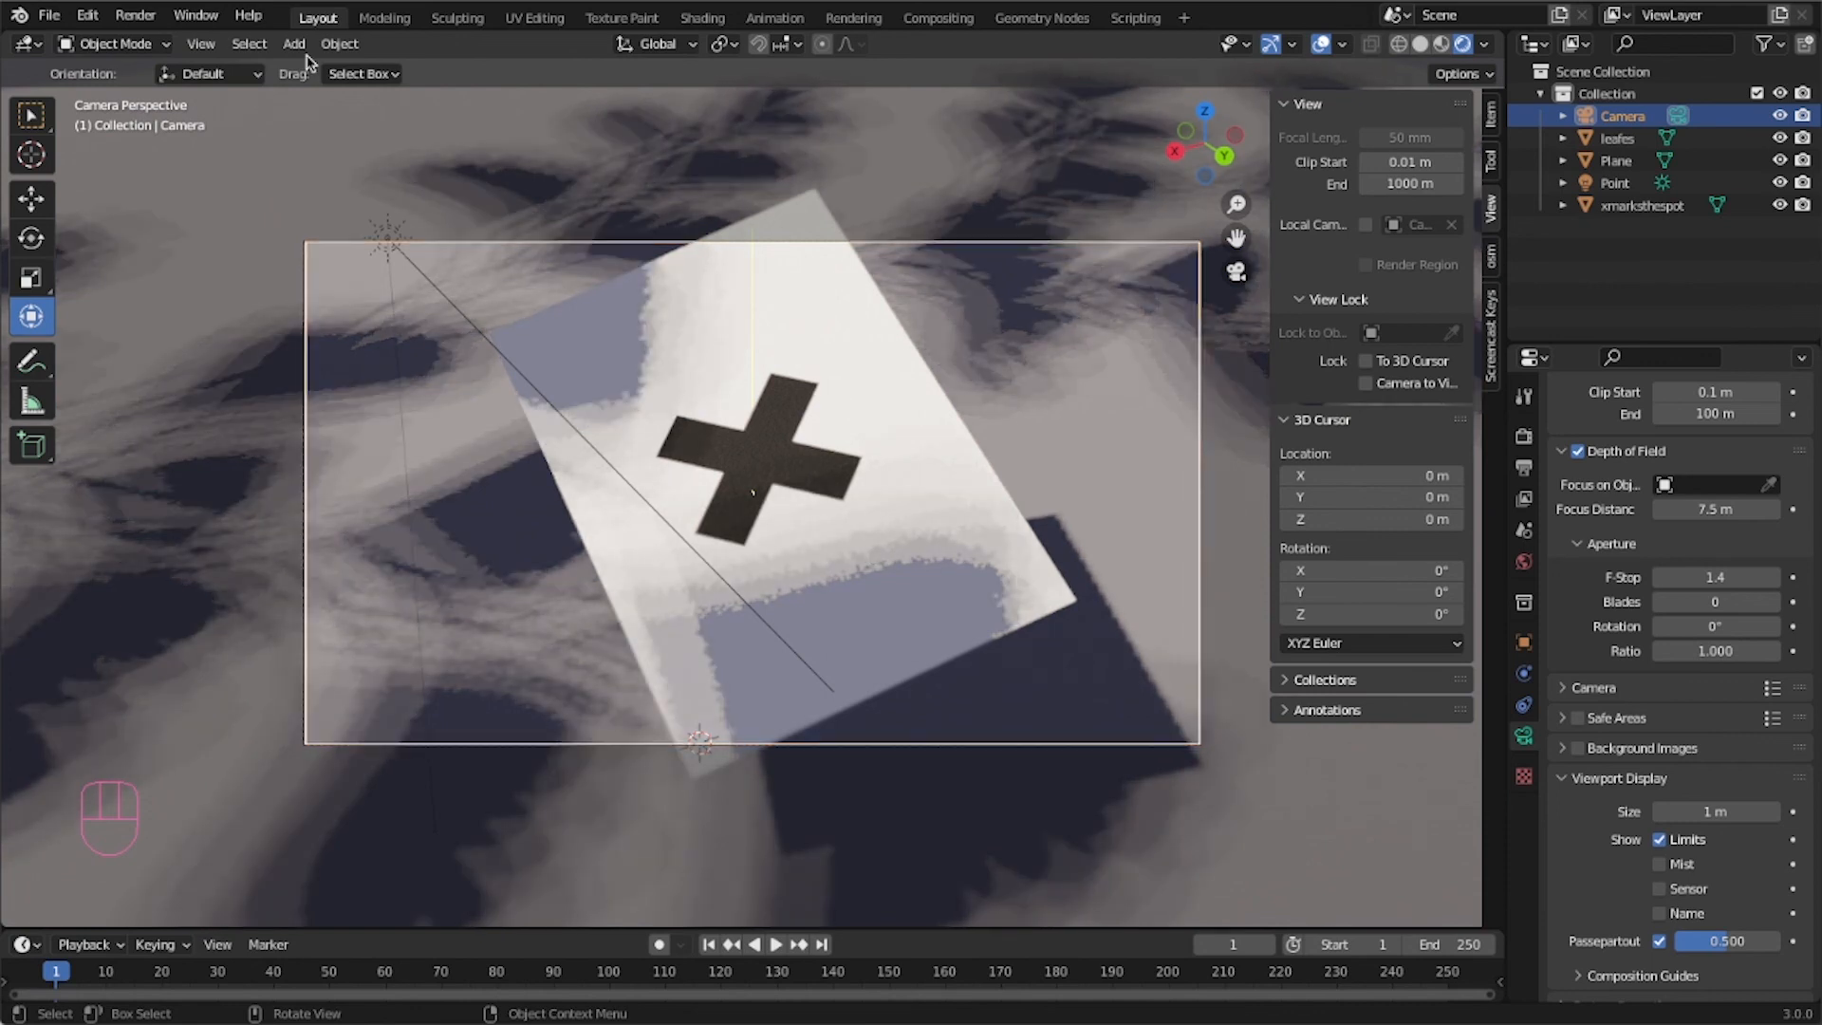
click(136, 16)
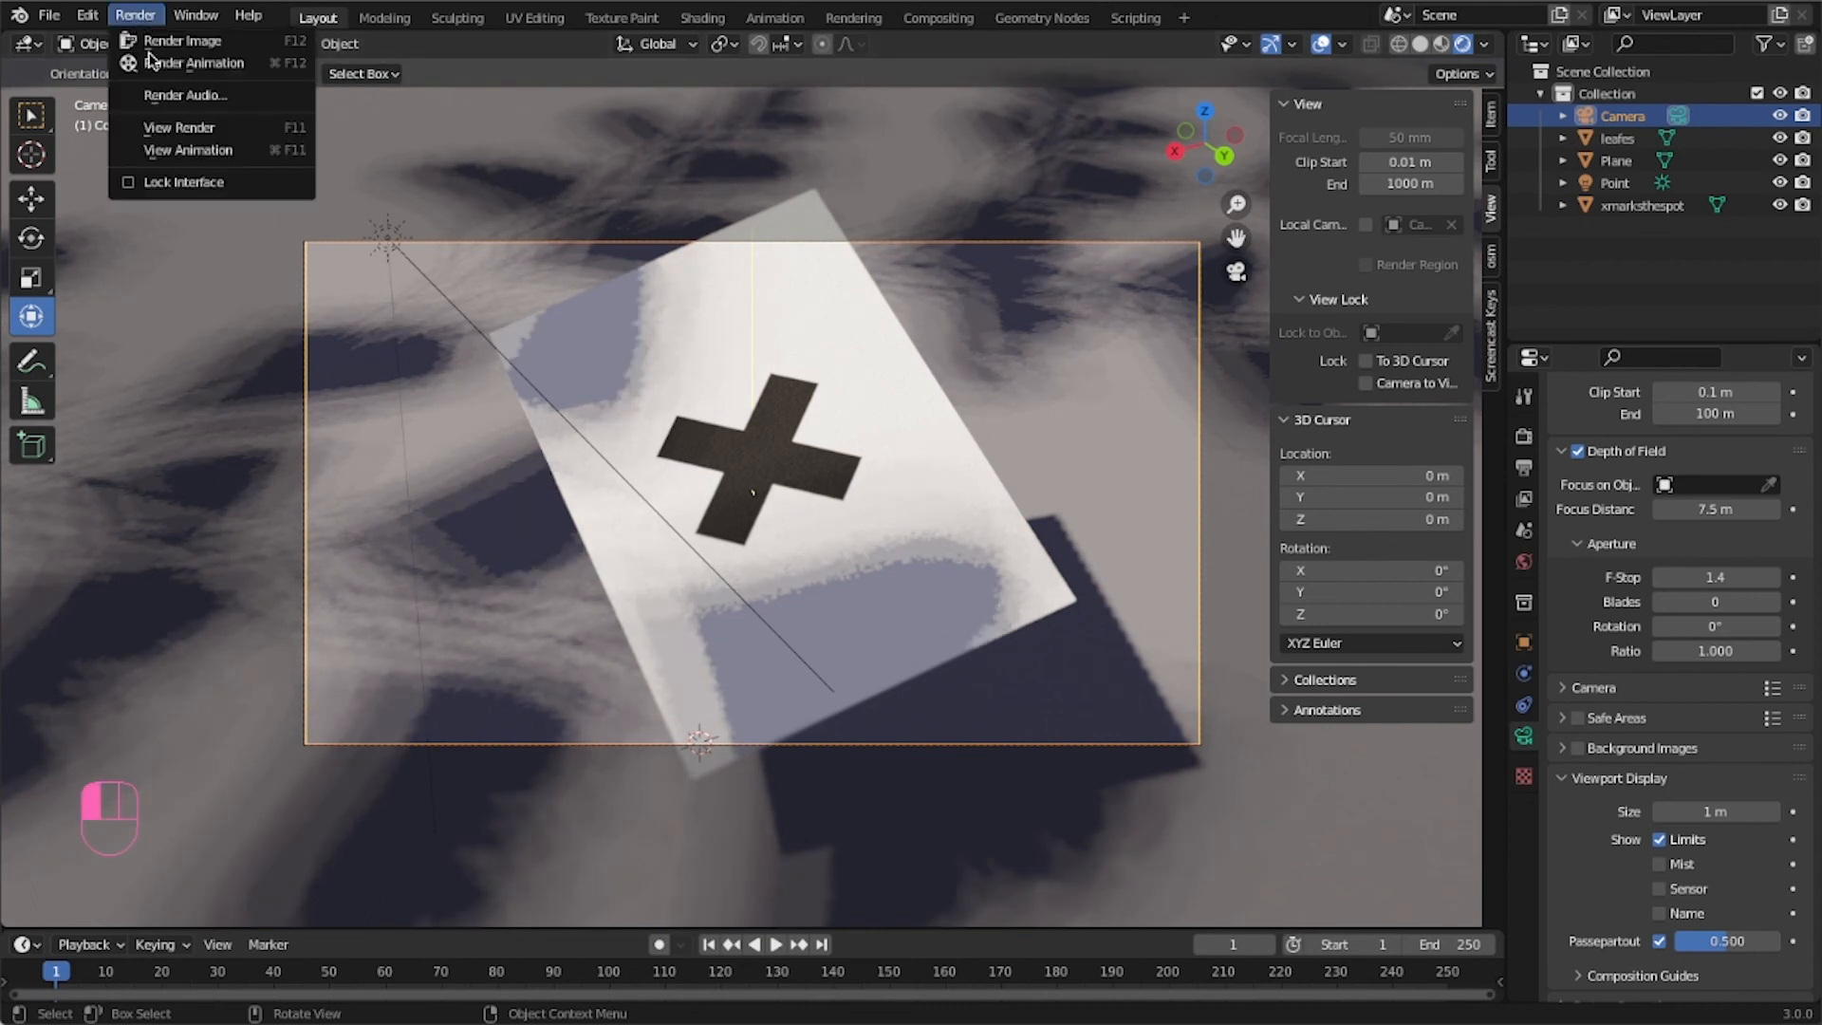
click(161, 42)
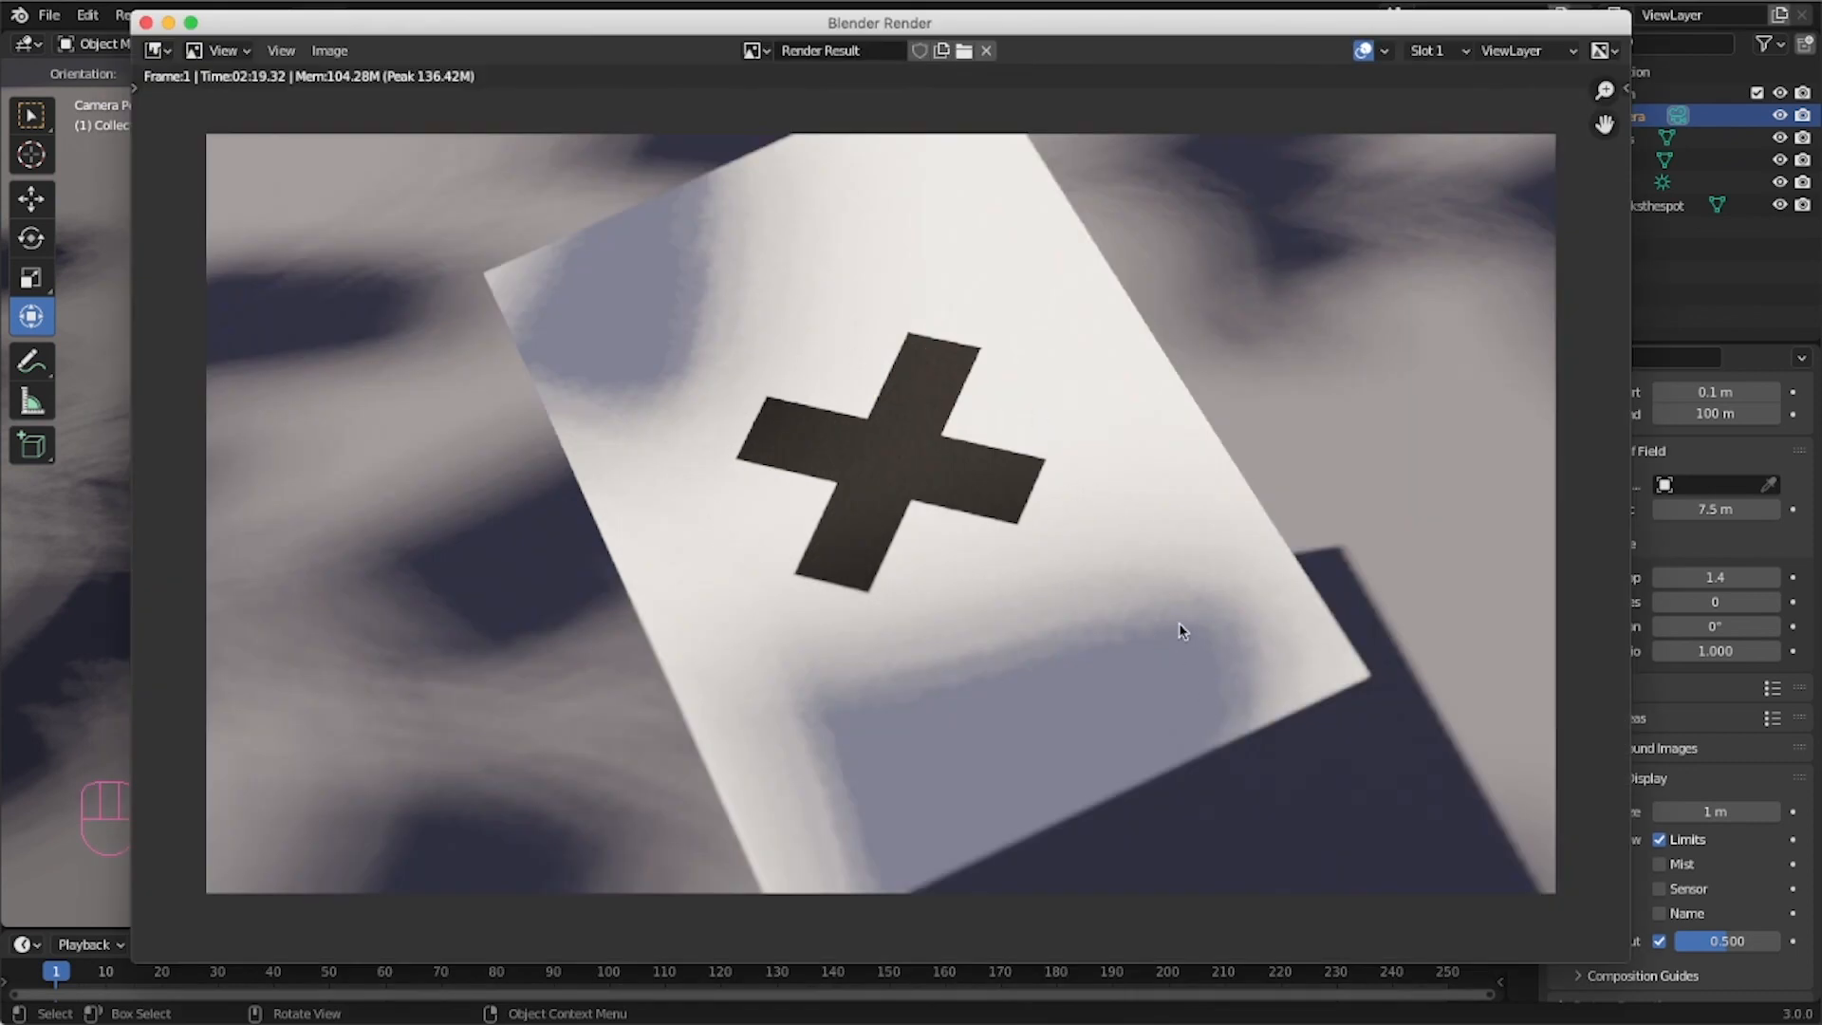
Zoom and pan around the render result to examine the depth-of-field blur on the X-plane.
scroll(1178, 622, up, 3)
middle_drag(1194, 502, 1068, 617)
scroll(913, 578, up, 1)
scroll(913, 577, up, 1)
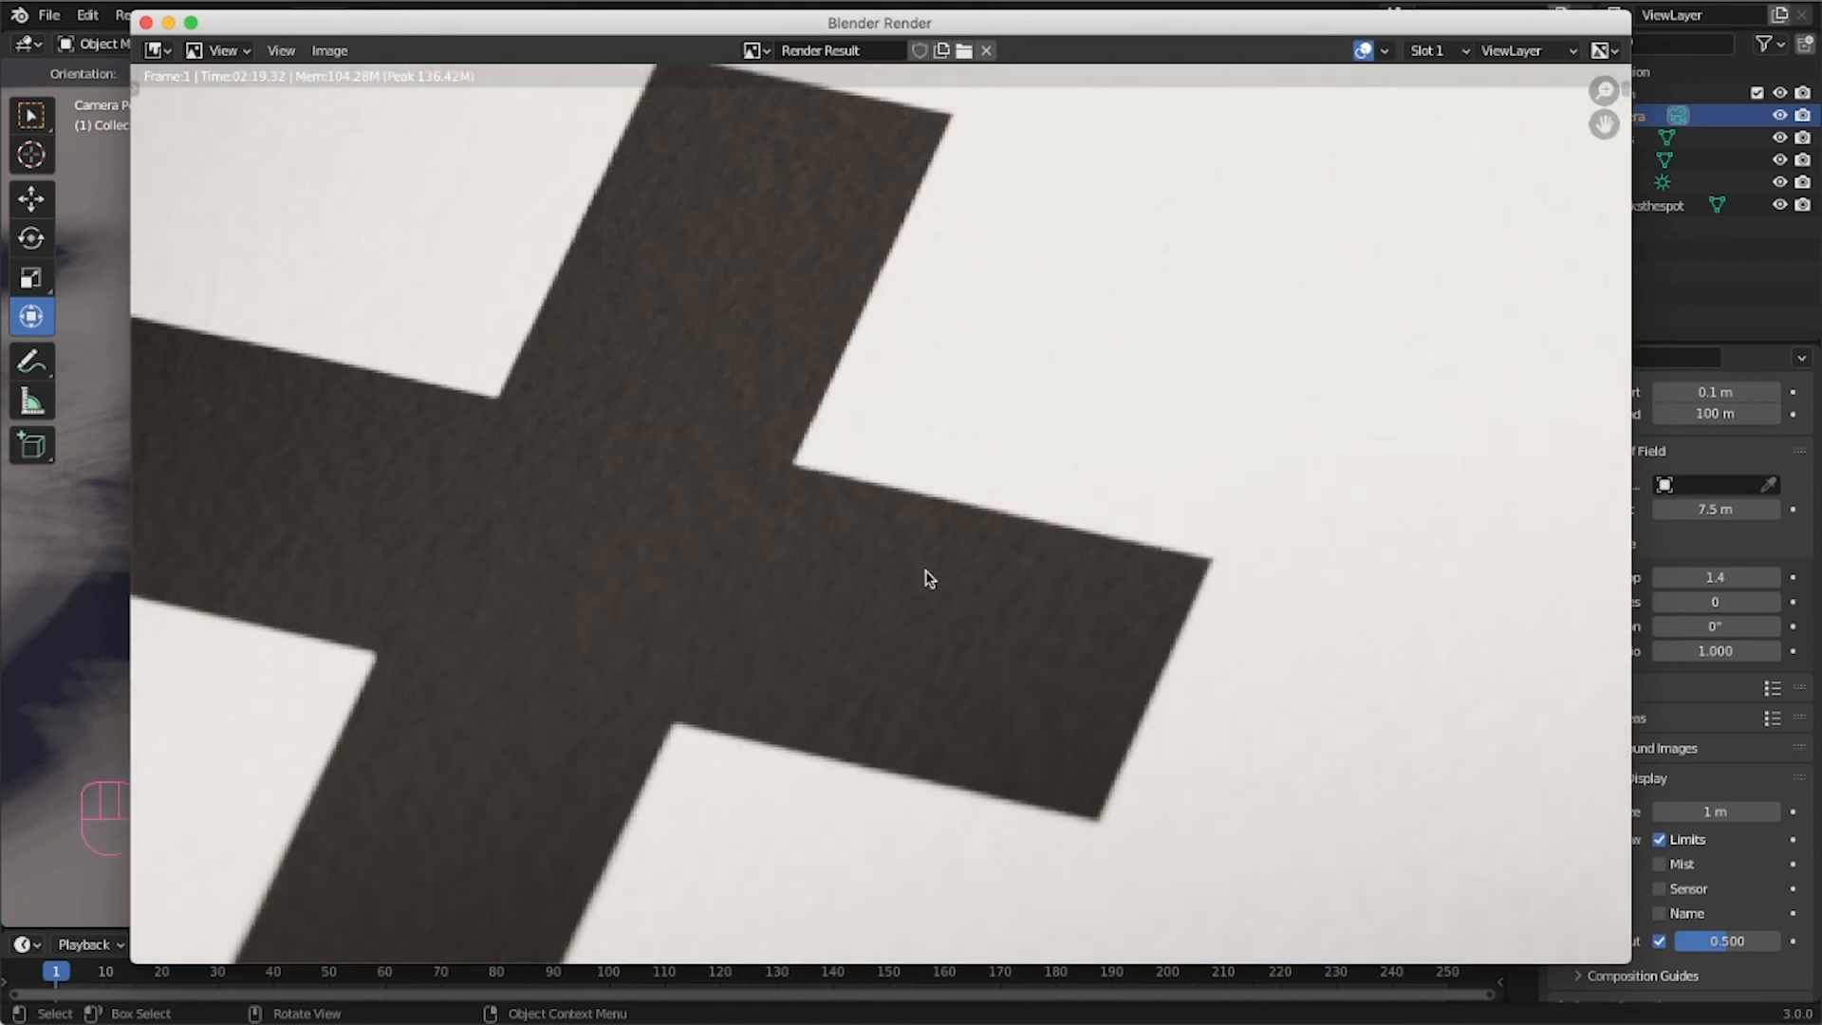
scroll(747, 511, down, 3)
middle_drag(851, 509, 772, 578)
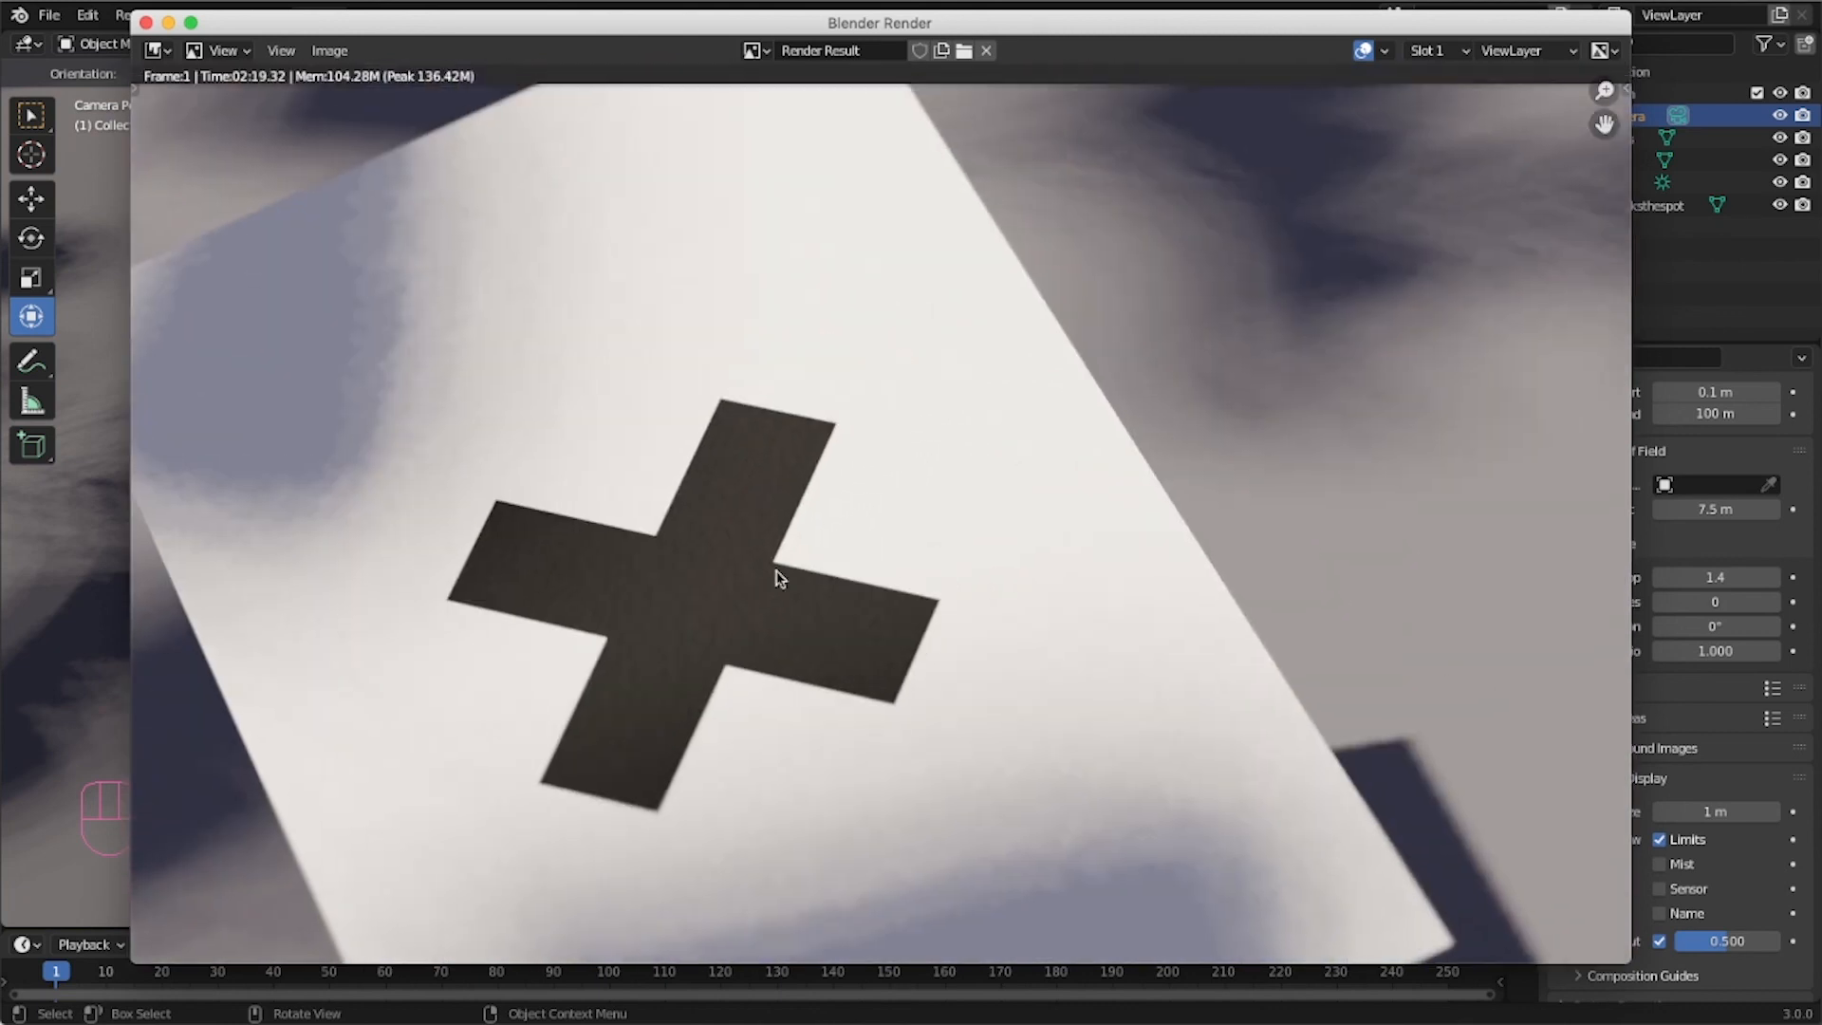
middle_drag(1000, 430, 892, 363)
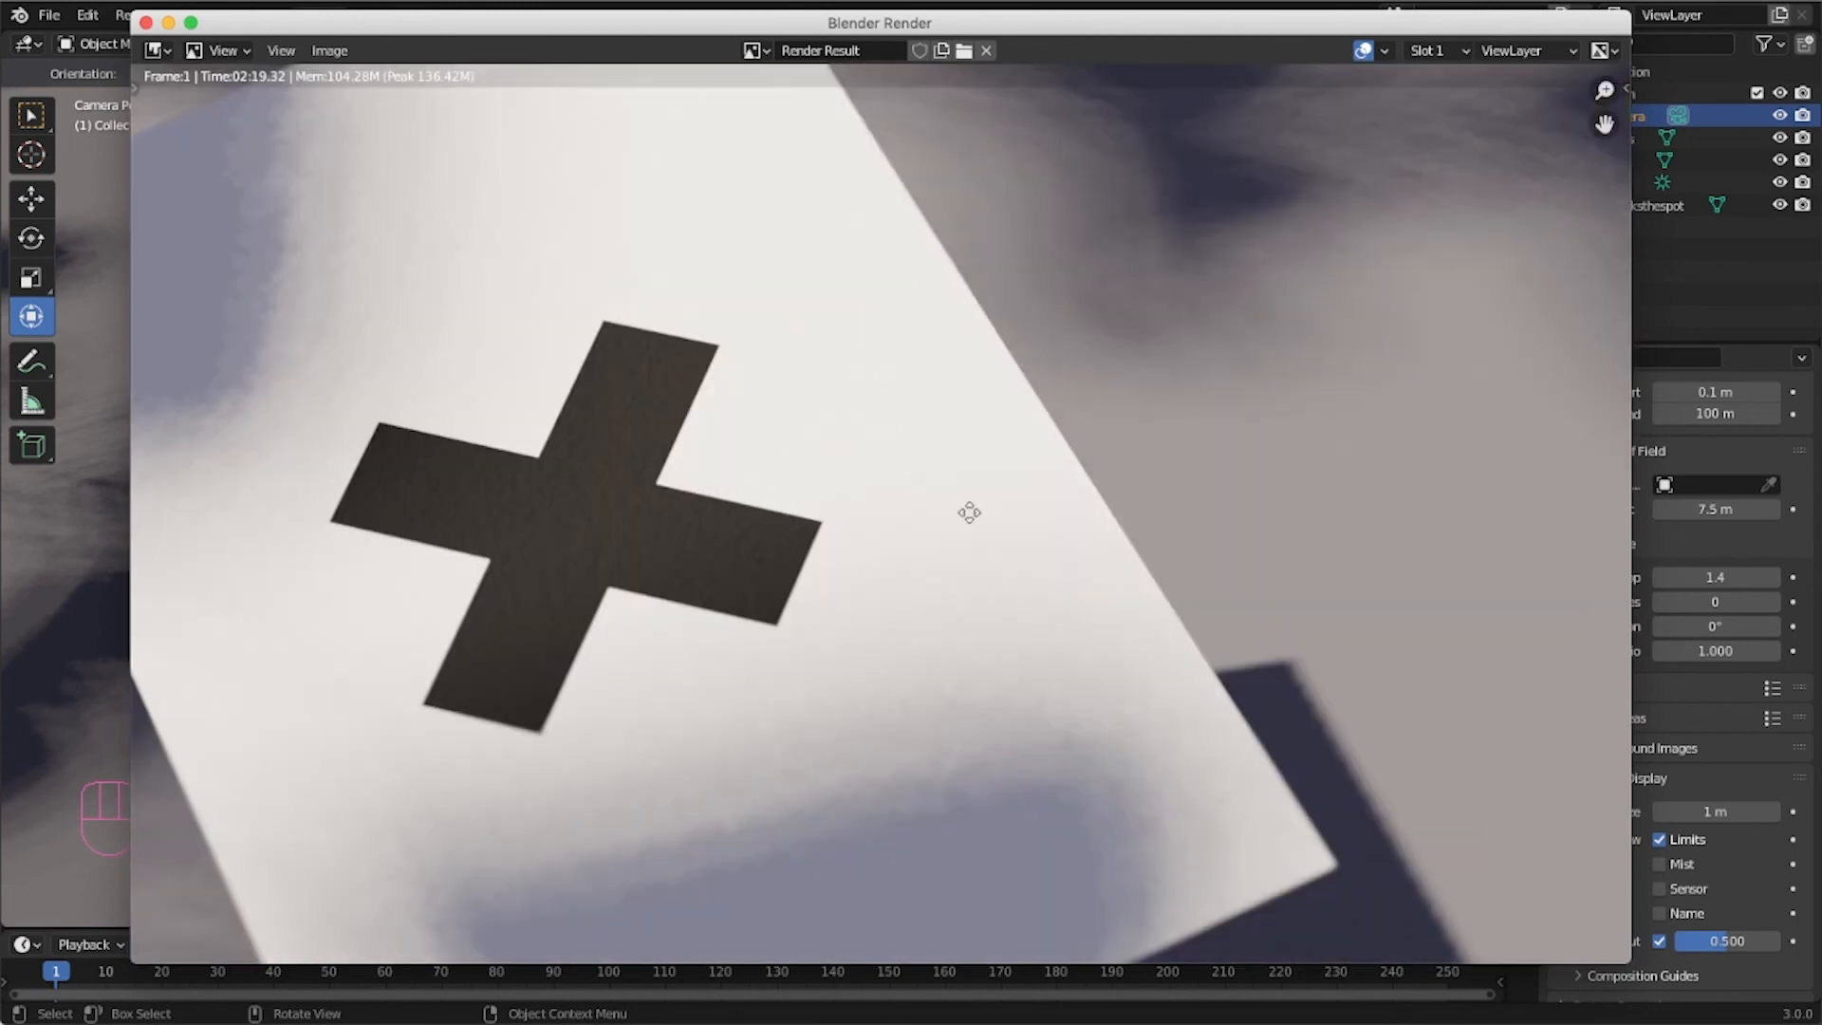
middle_drag(968, 509, 923, 417)
middle_drag(698, 686, 1026, 503)
middle_drag(401, 345, 602, 553)
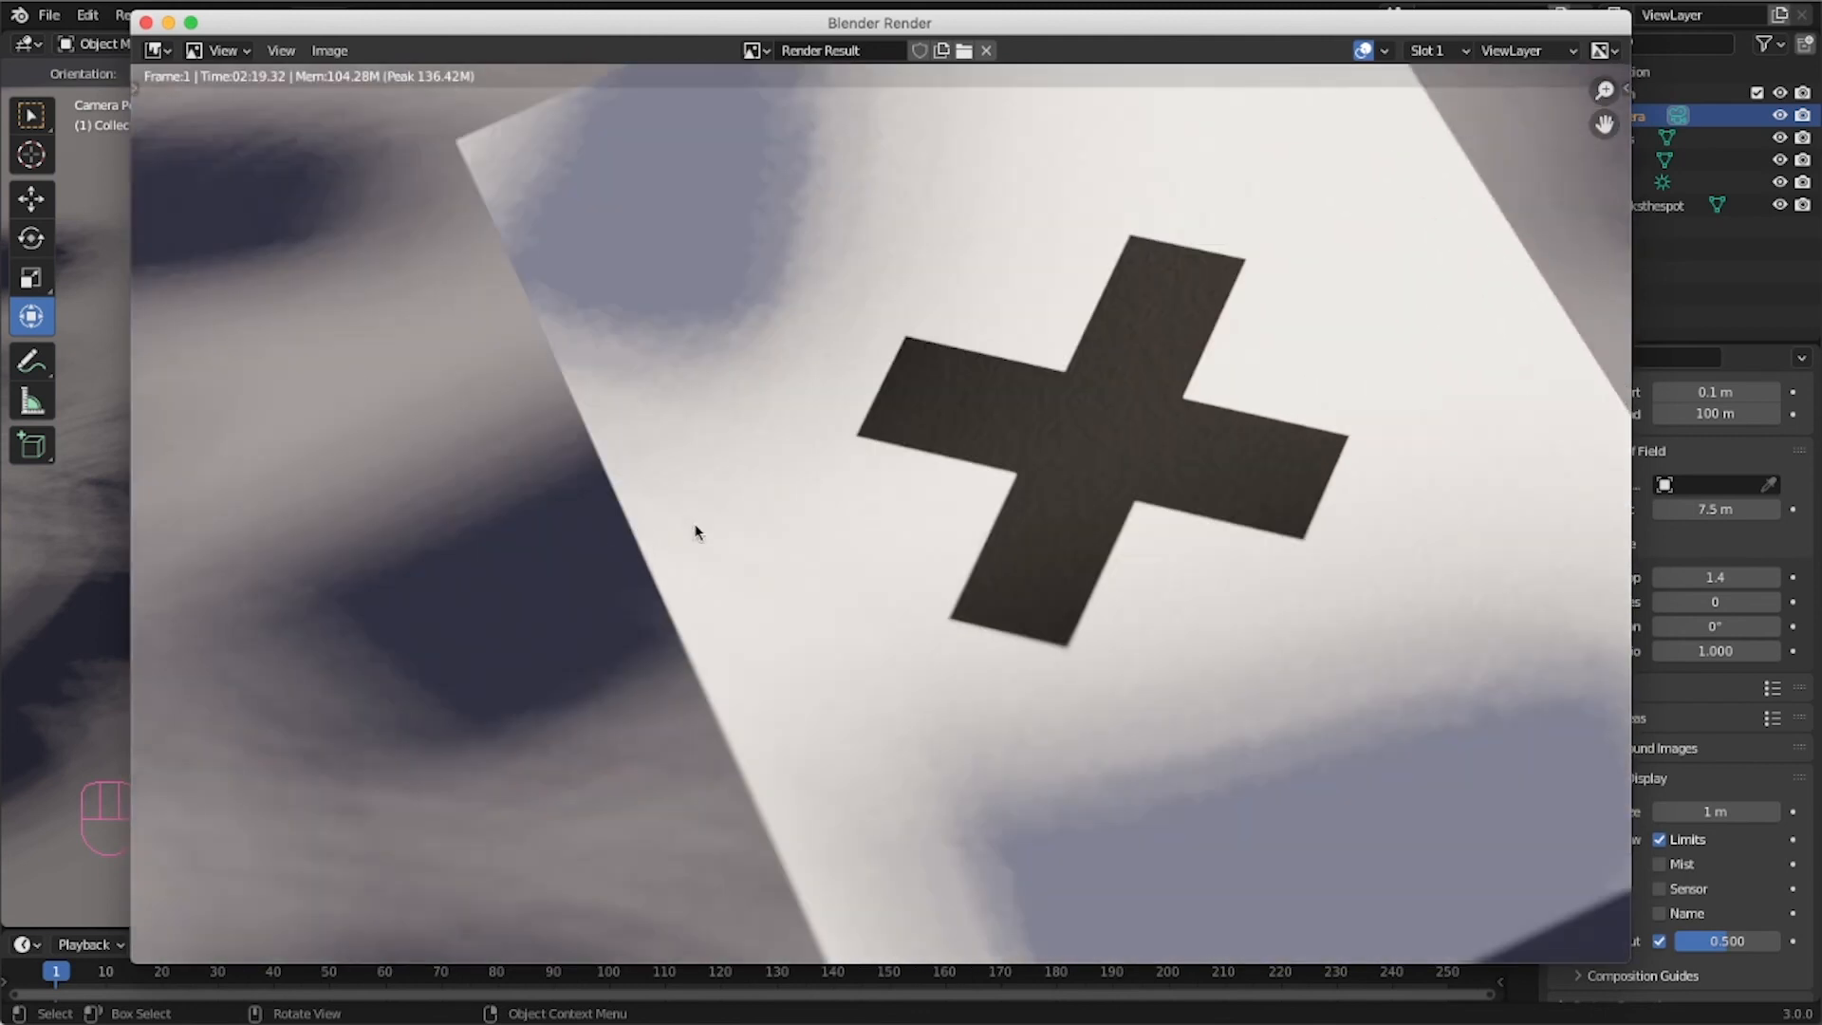
scroll(666, 543, down, 3)
middle_drag(1069, 610, 936, 609)
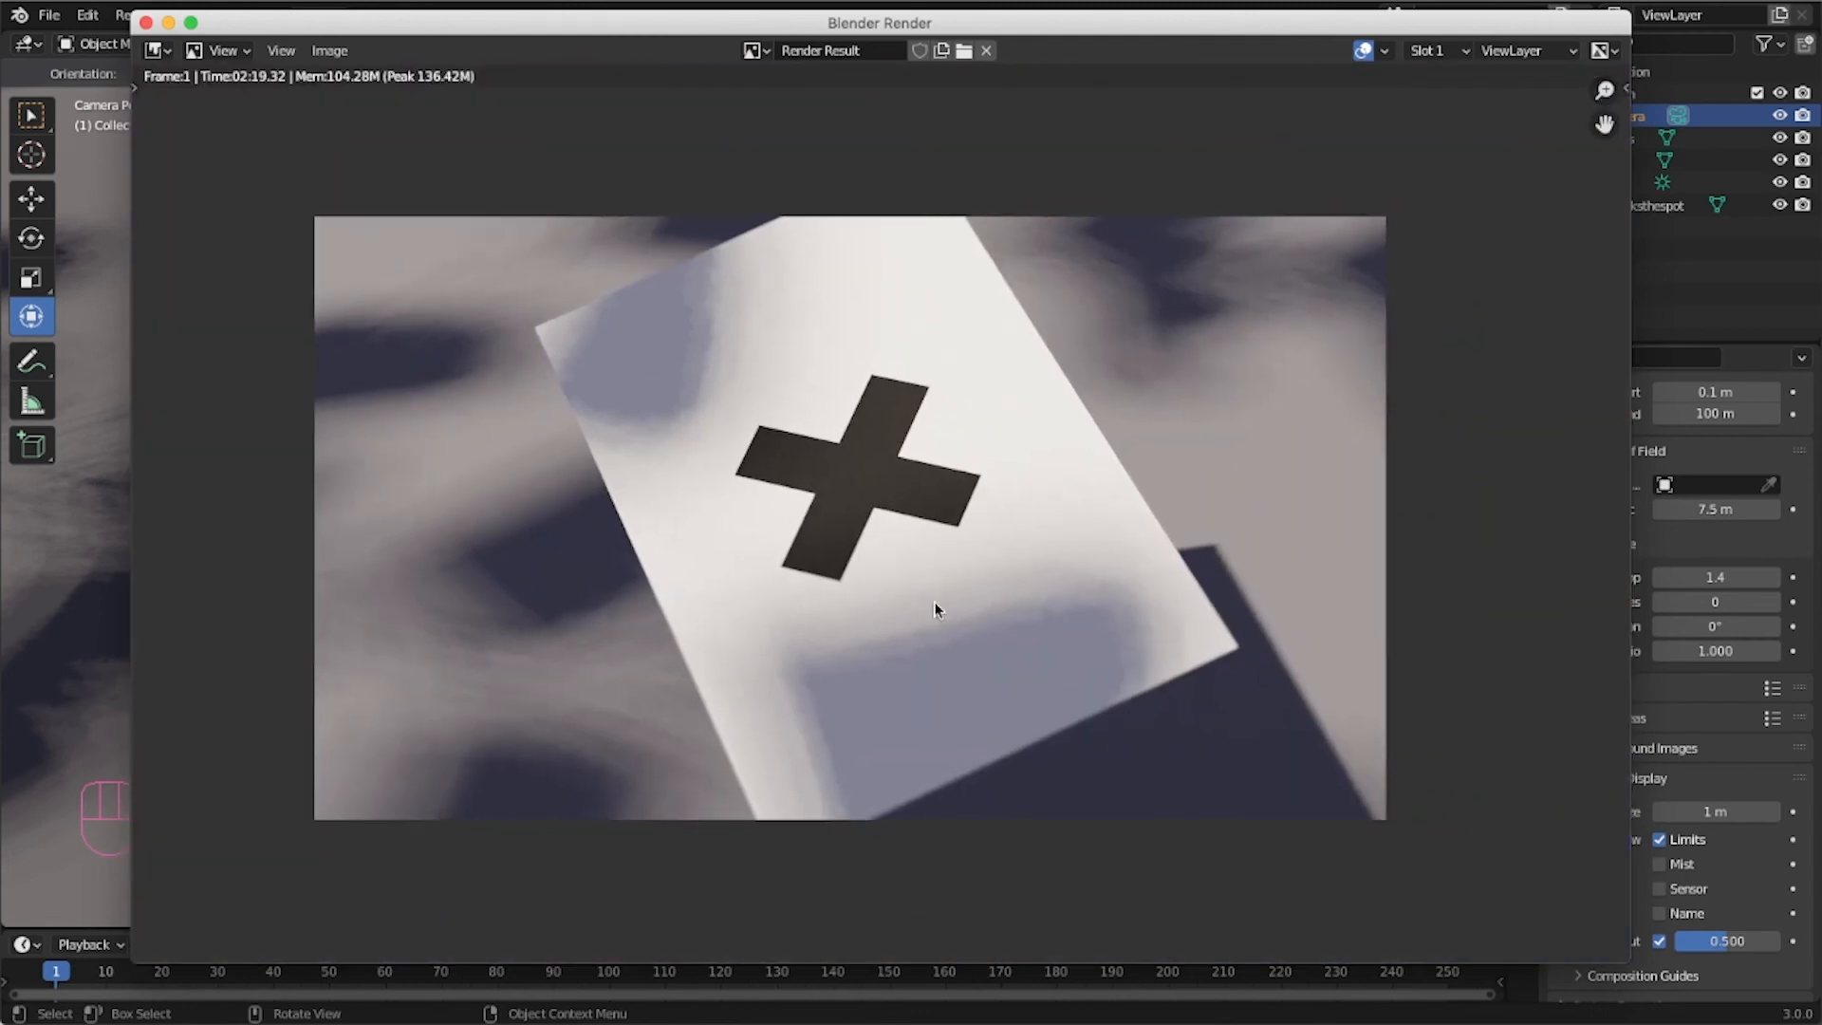